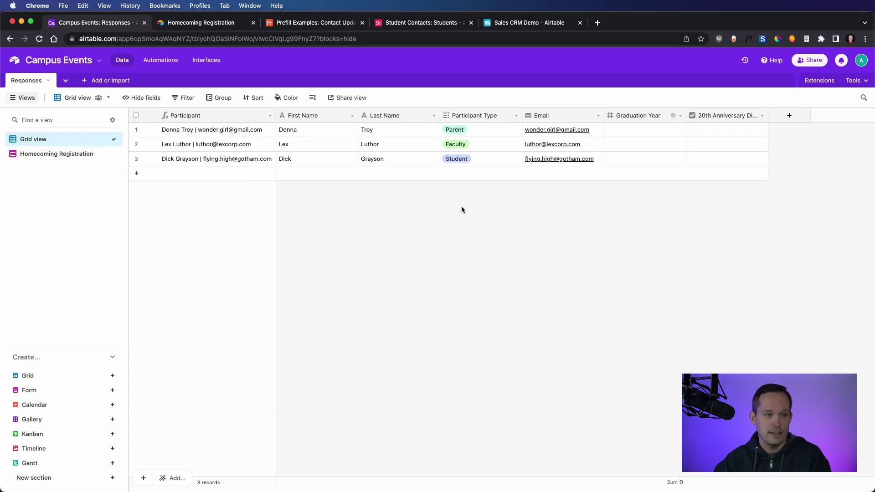
Review the Participant Type choices for row 1 in the Responses grid, leaving it as Parent
{"action": "left_click", "coordinate": [51, 157]}
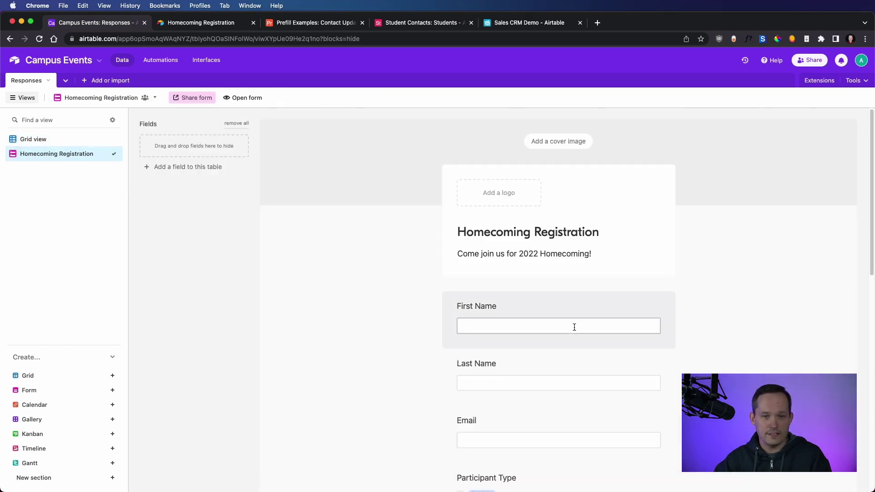
{"action": "left_click", "coordinate": [48, 142]}
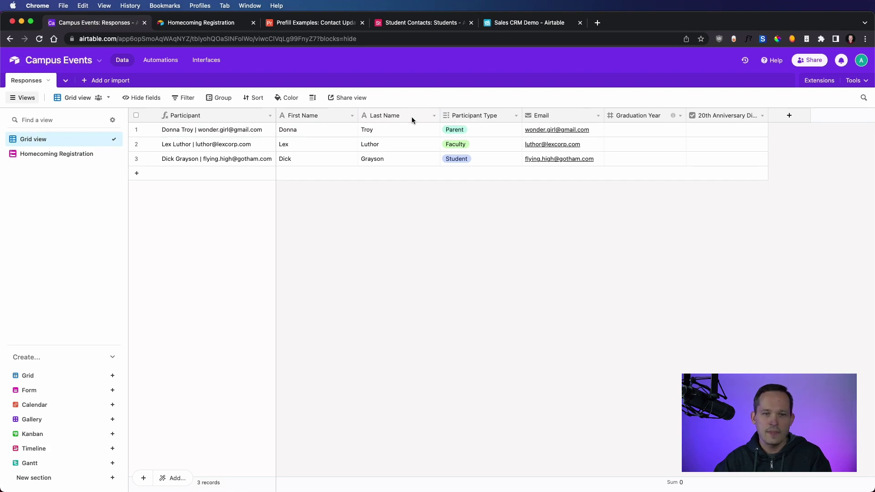
{"action": "left_click", "coordinate": [517, 119]}
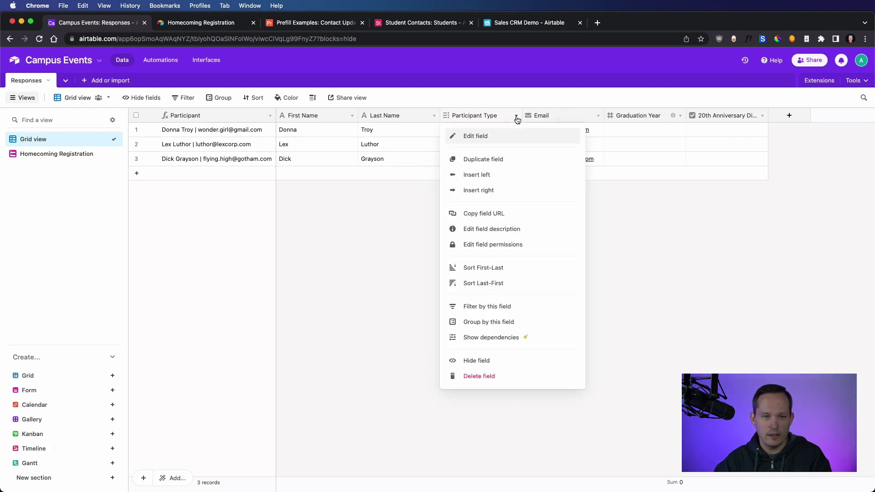
{"action": "left_click", "coordinate": [400, 242]}
{"action": "left_click", "coordinate": [496, 135]}
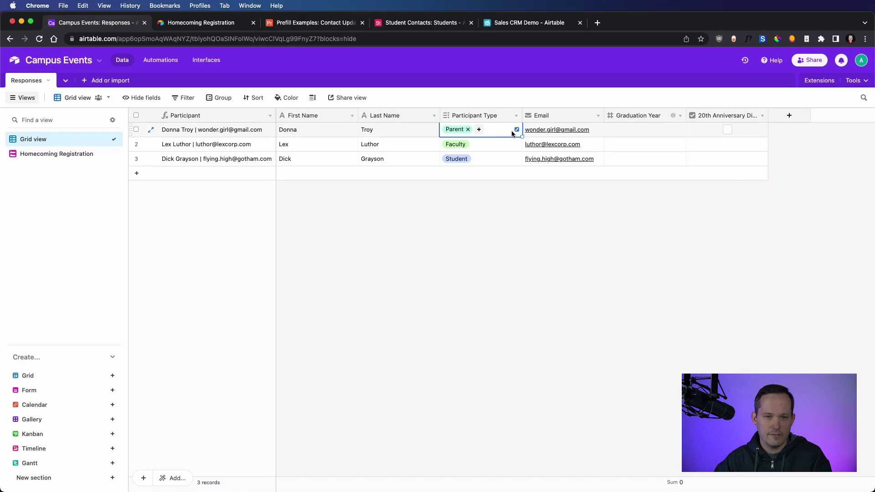
{"action": "left_click", "coordinate": [479, 129]}
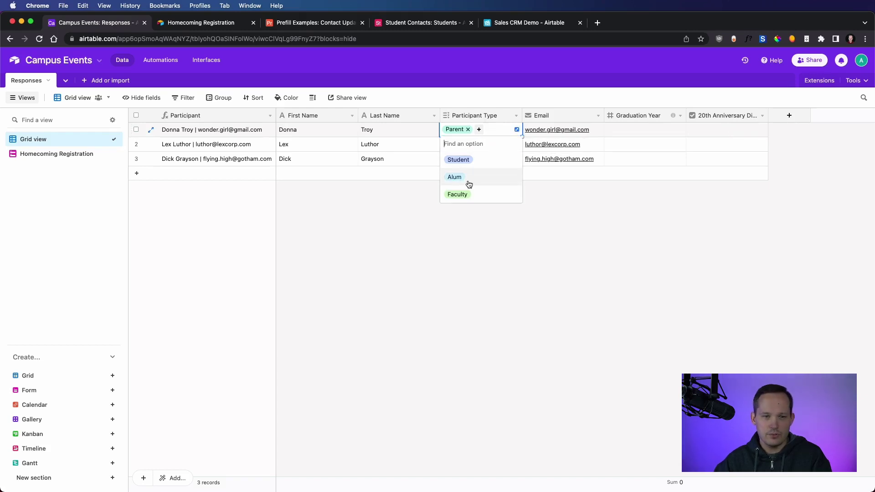
{"action": "left_click", "coordinate": [464, 259]}
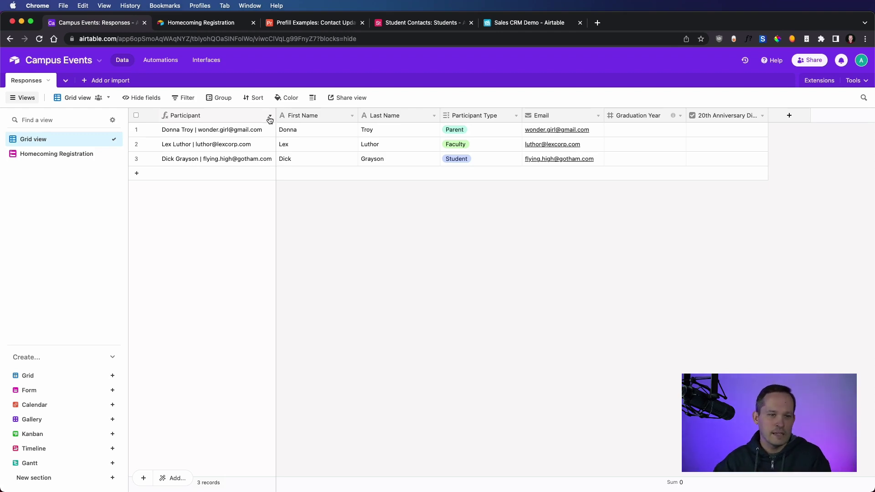
Edit the Participant field's CONCATENATE formula and save it
{"action": "left_click", "coordinate": [271, 118]}
{"action": "left_click", "coordinate": [256, 135]}
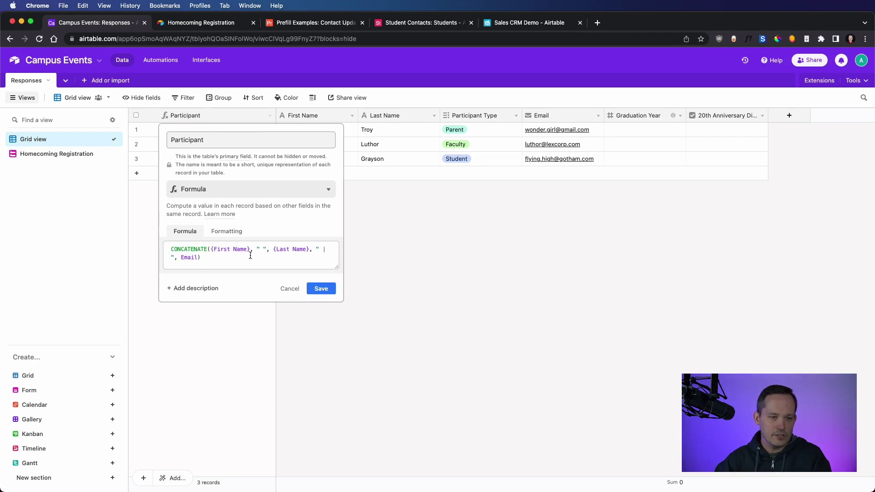
{"action": "left_click", "coordinate": [324, 249]}
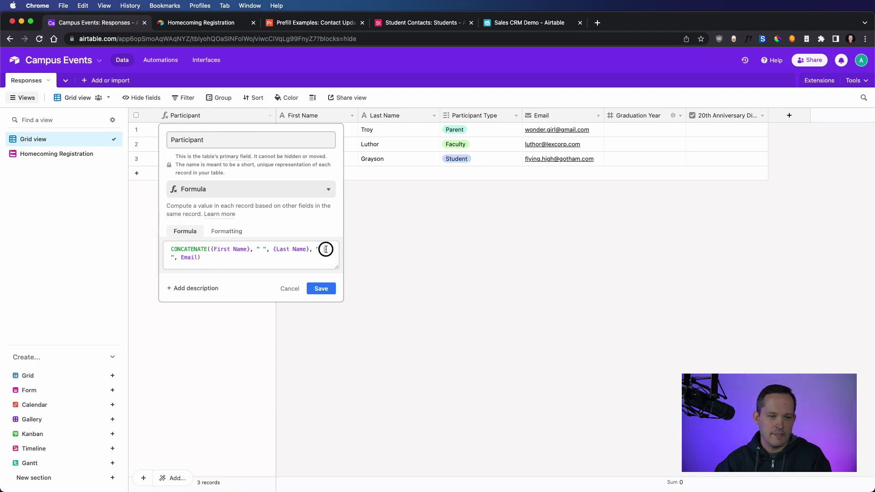
{"action": "left_click", "coordinate": [199, 259]}
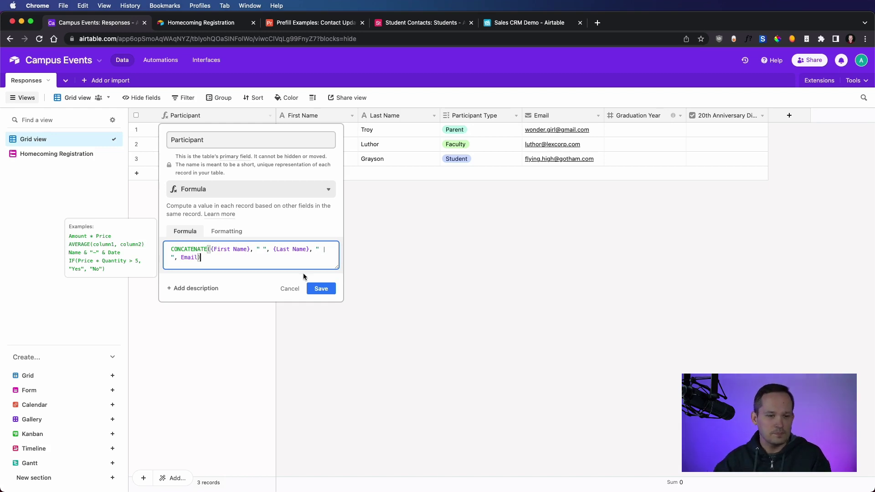
{"action": "left_click", "coordinate": [321, 289]}
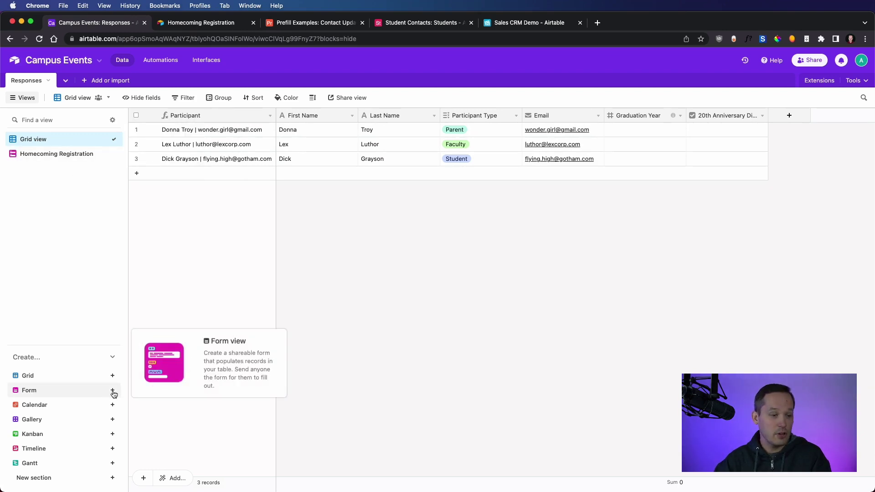
Compare the Homecoming Registration form with row 1's combined Participant value in the grid
{"action": "left_click", "coordinate": [69, 153]}
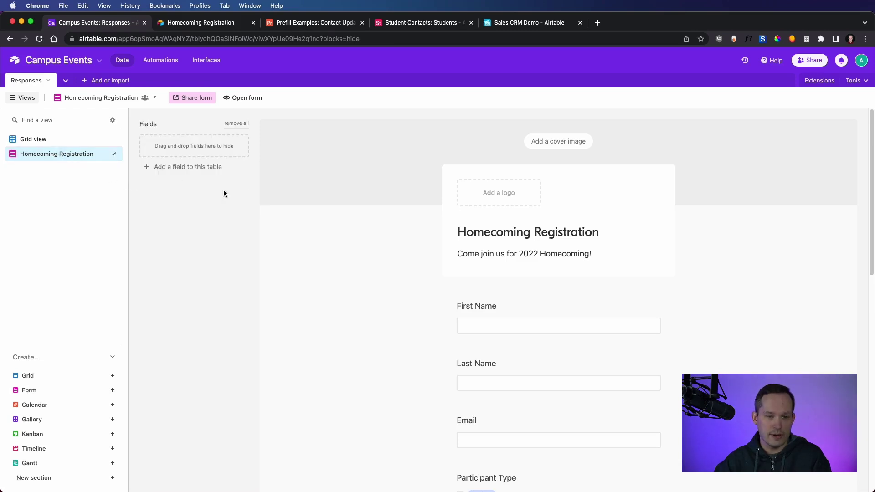
{"action": "scroll", "coordinate": [362, 224], "scroll_direction": "down", "scroll_amount": 3}
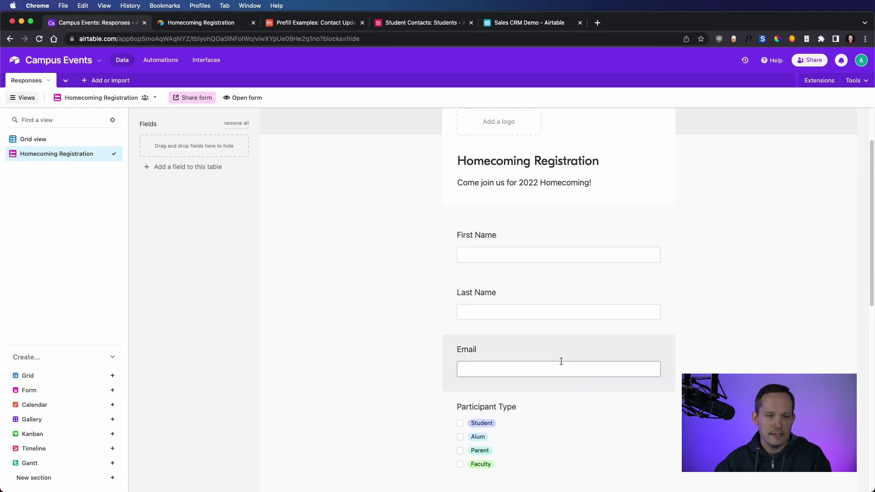
{"action": "scroll", "coordinate": [561, 361], "scroll_direction": "down", "scroll_amount": 10}
{"action": "scroll", "coordinate": [561, 361], "scroll_direction": "up", "scroll_amount": 8}
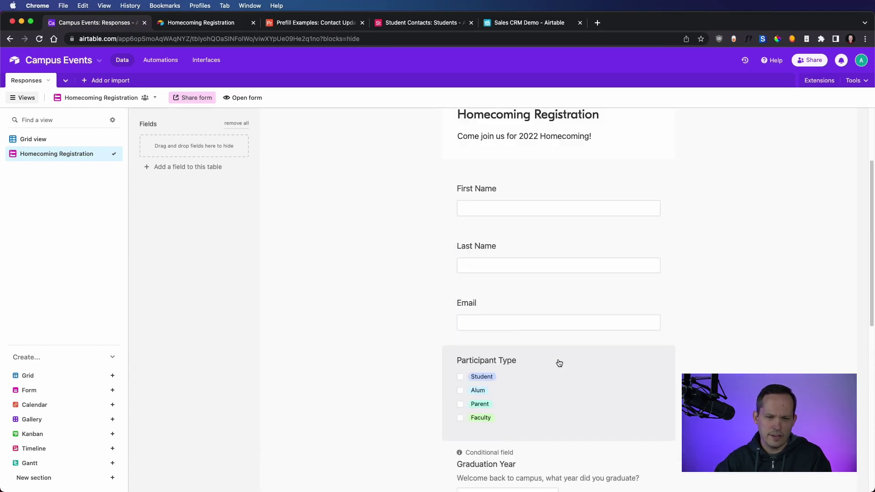
{"action": "left_click", "coordinate": [26, 141]}
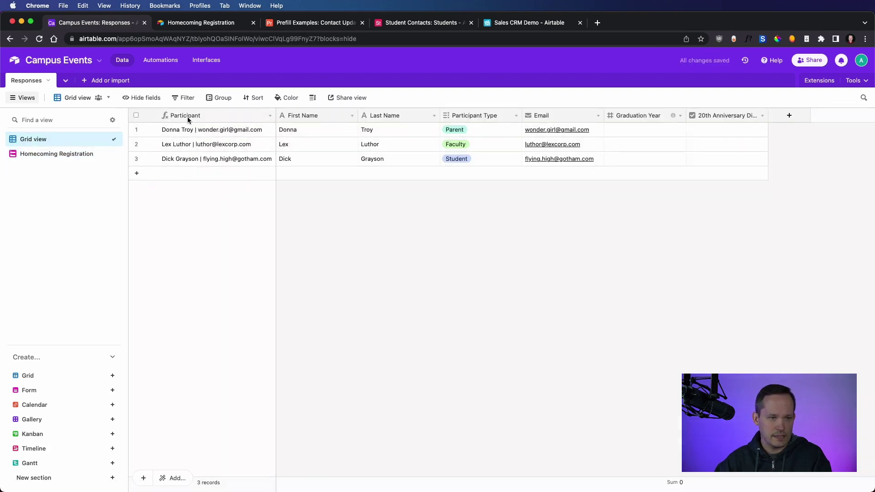
{"action": "left_click", "coordinate": [55, 155]}
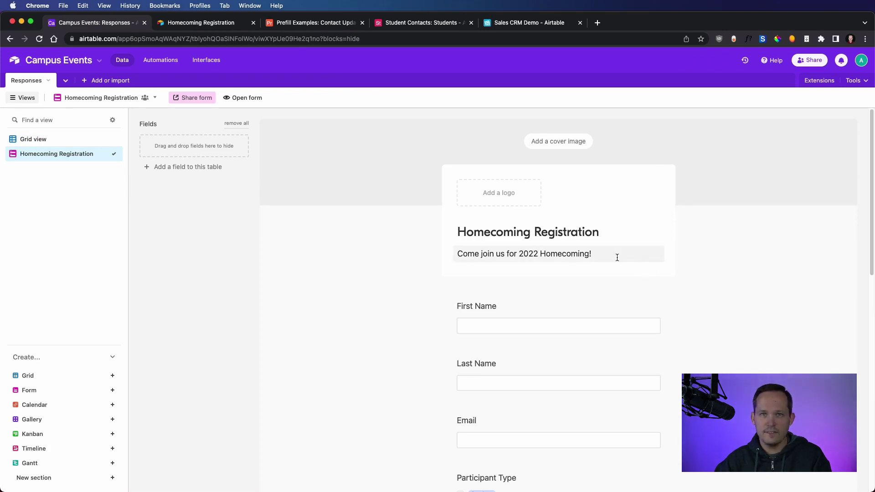
{"action": "left_click", "coordinate": [74, 139]}
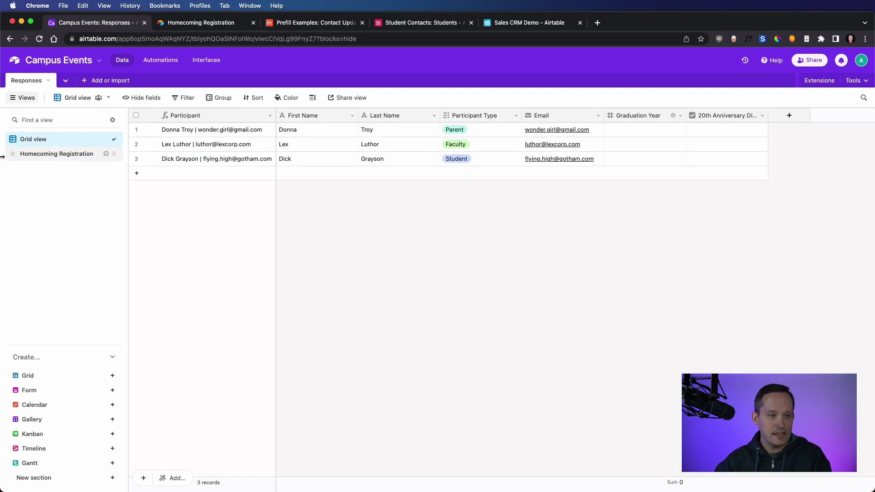
{"action": "left_click", "coordinate": [213, 130]}
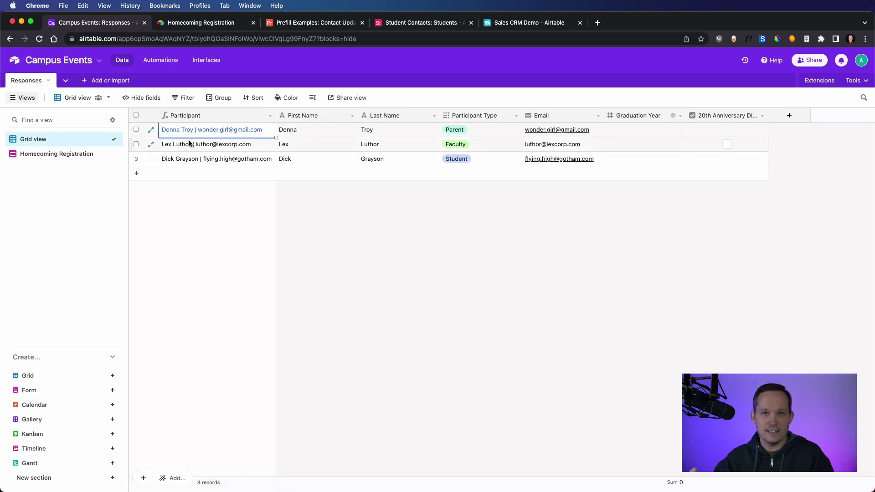
Show the Homecoming Registration form's questions down to the conditional Graduation Year field
{"action": "left_click", "coordinate": [42, 155]}
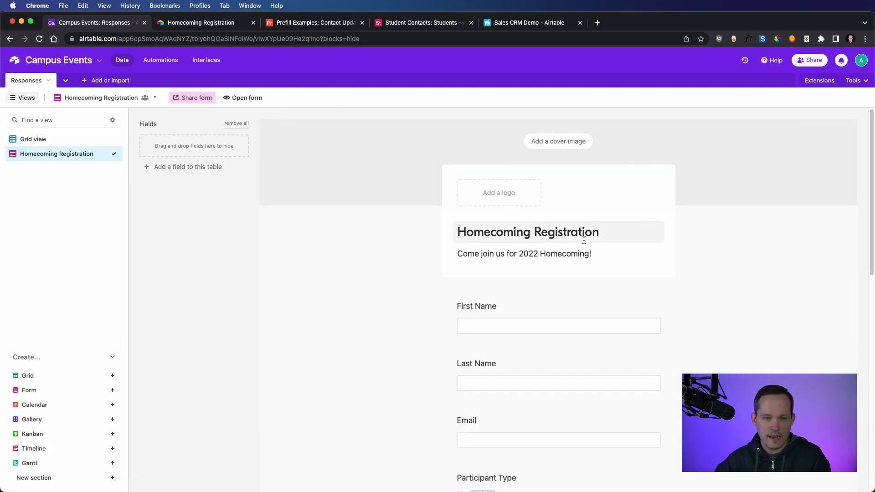
{"action": "scroll", "coordinate": [584, 237], "scroll_direction": "down", "scroll_amount": 2}
{"action": "scroll", "coordinate": [584, 239], "scroll_direction": "down", "scroll_amount": 3}
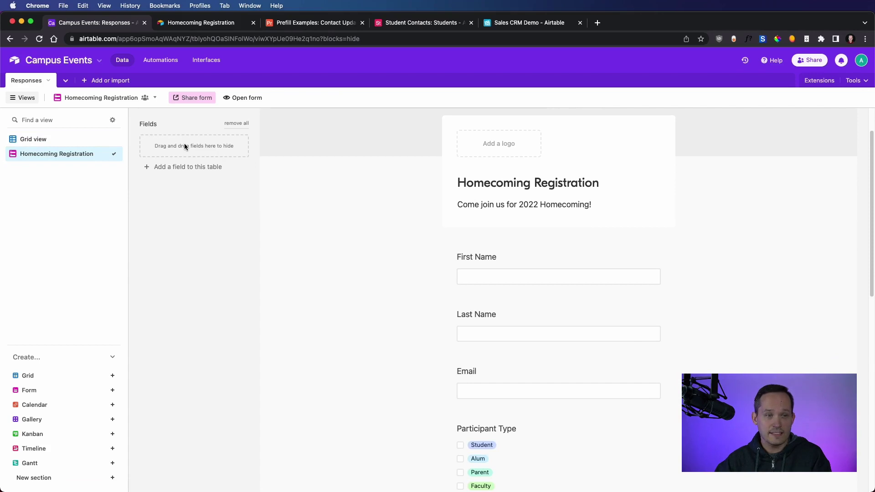
{"action": "scroll", "coordinate": [451, 303], "scroll_direction": "down", "scroll_amount": 5}
{"action": "scroll", "coordinate": [451, 303], "scroll_direction": "up", "scroll_amount": 4}
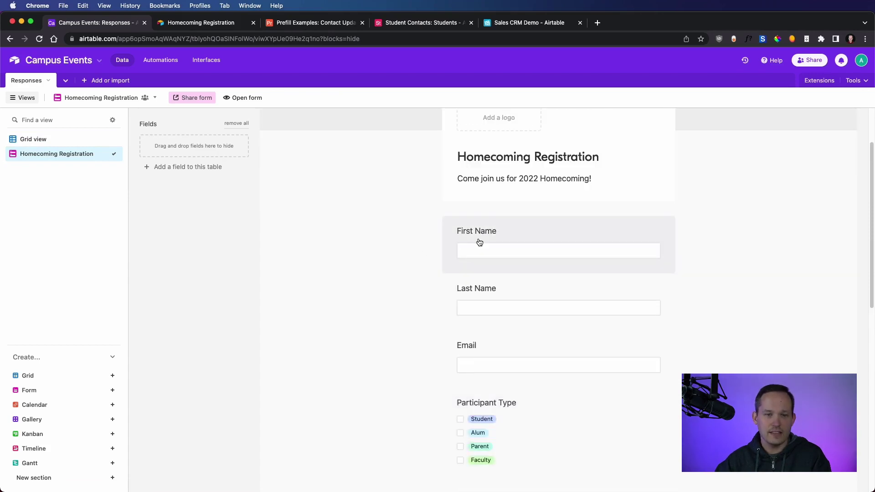
{"action": "scroll", "coordinate": [533, 352], "scroll_direction": "down", "scroll_amount": 1}
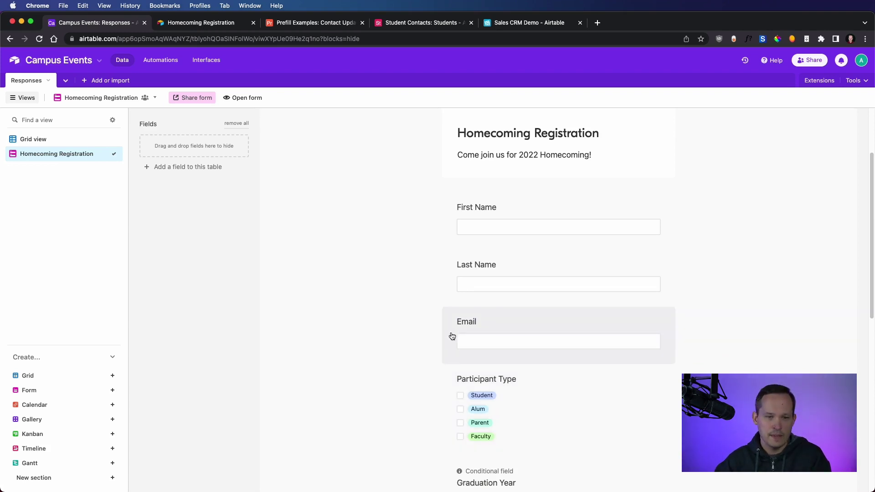
{"action": "scroll", "coordinate": [448, 298], "scroll_direction": "down", "scroll_amount": 4}
{"action": "scroll", "coordinate": [449, 299], "scroll_direction": "up", "scroll_amount": 3}
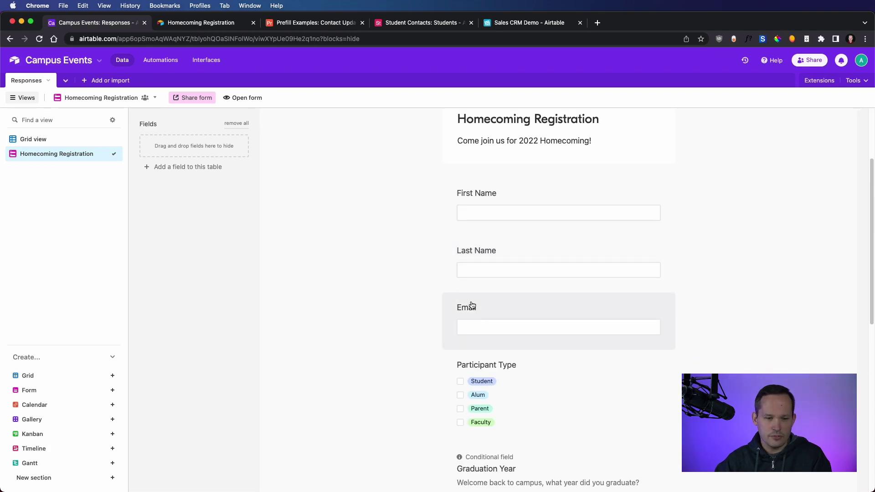
{"action": "left_click_drag", "start_coordinate": [459, 346], "coordinate": [545, 371]}
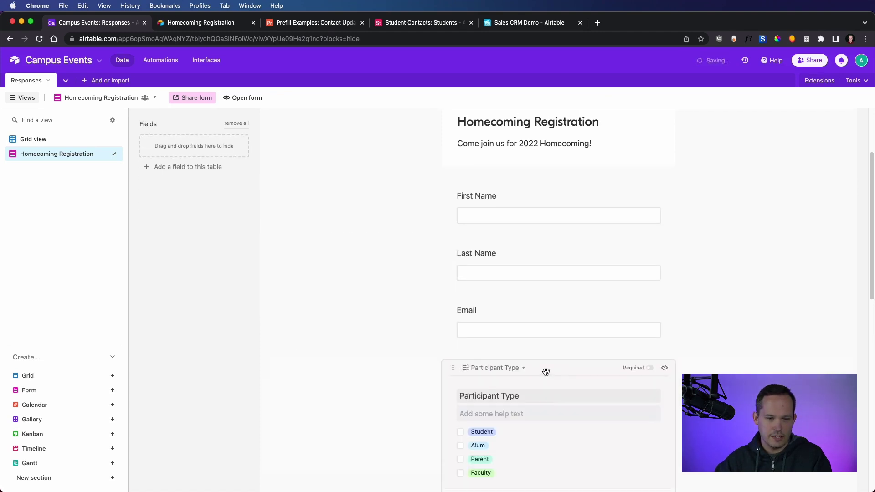
{"action": "left_click", "coordinate": [739, 291]}
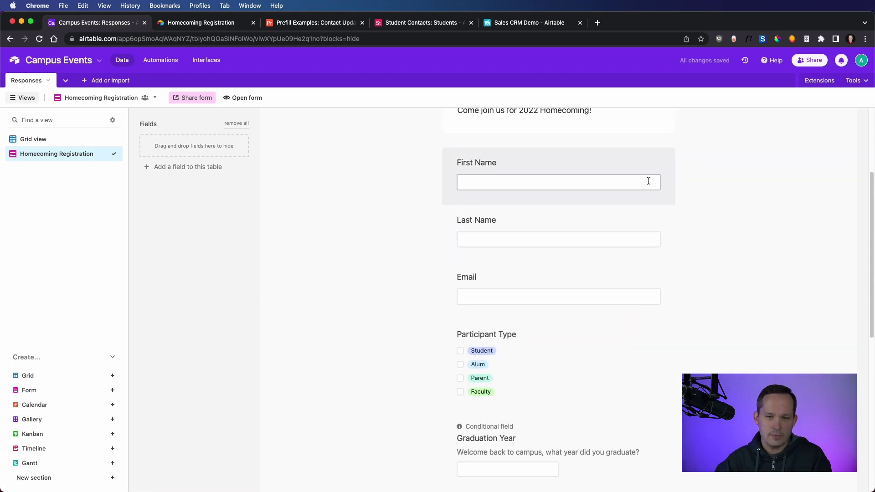
{"action": "left_click", "coordinate": [660, 171]}
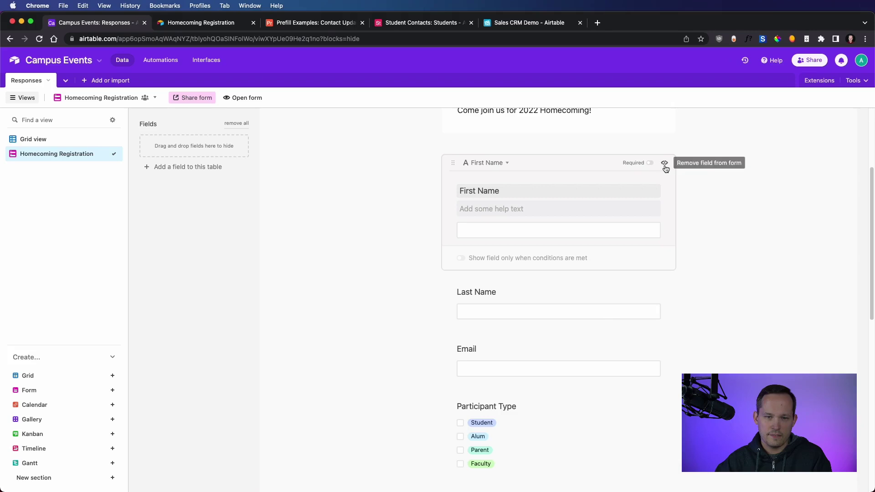
{"action": "left_click", "coordinate": [665, 165]}
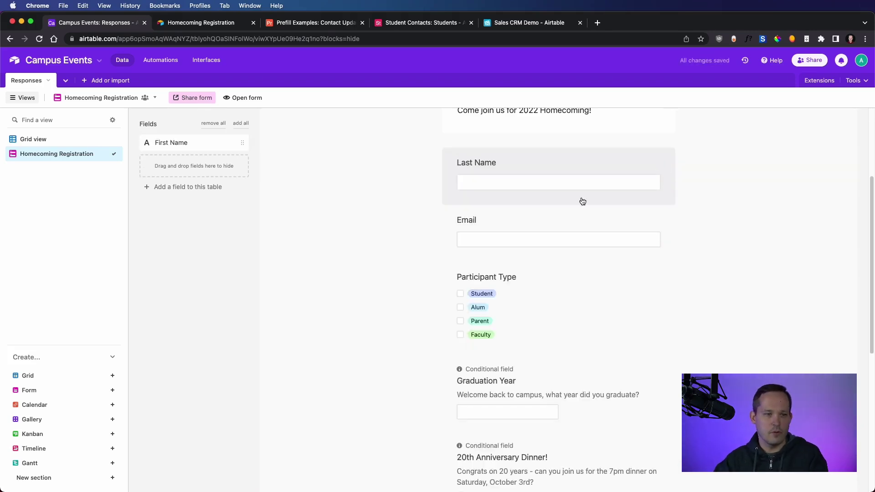
{"action": "left_click_drag", "start_coordinate": [202, 146], "coordinate": [543, 178]}
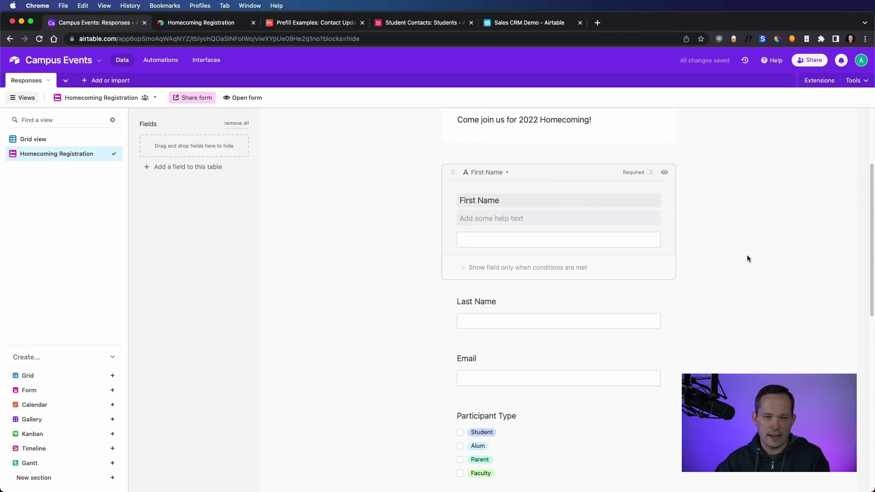
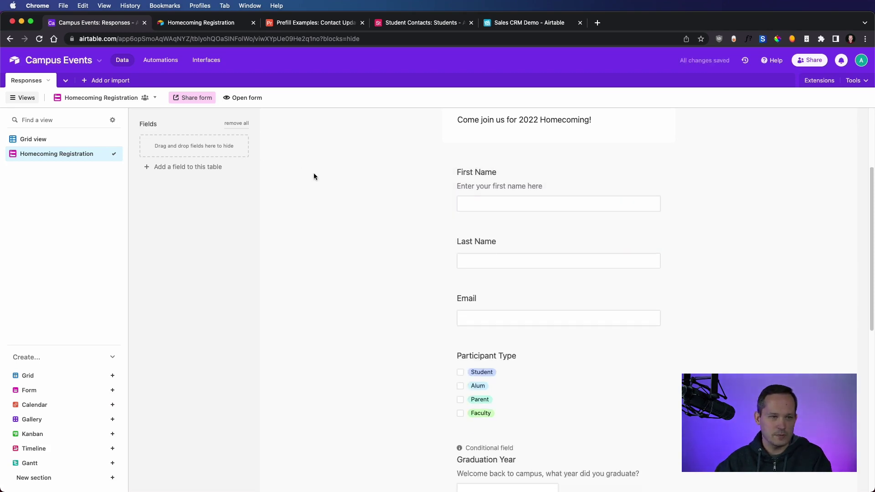
Preview the live registration form and point out the First Name helper text
{"action": "left_click", "coordinate": [243, 98]}
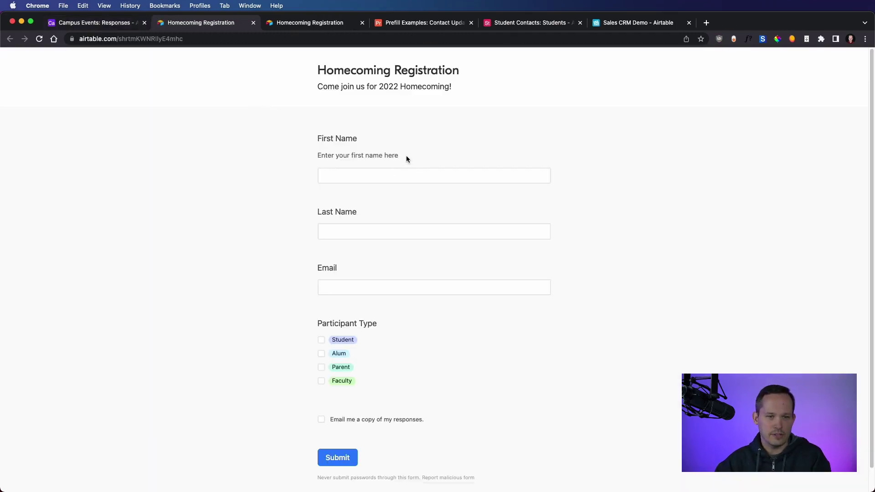
{"action": "left_click_drag", "start_coordinate": [406, 155], "coordinate": [301, 156]}
{"action": "left_click", "coordinate": [409, 154]}
{"action": "scroll", "coordinate": [422, 246], "scroll_direction": "down", "scroll_amount": 1}
{"action": "scroll", "coordinate": [423, 258], "scroll_direction": "up", "scroll_amount": 1}
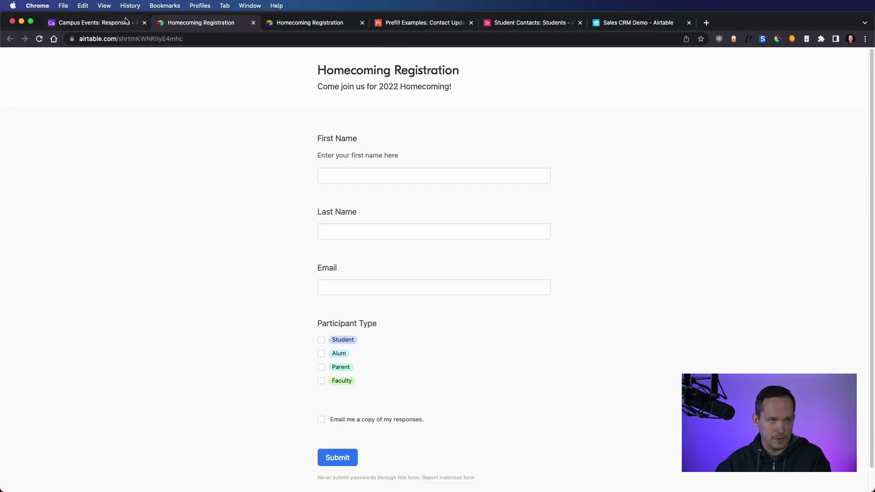
{"action": "left_click", "coordinate": [106, 24]}
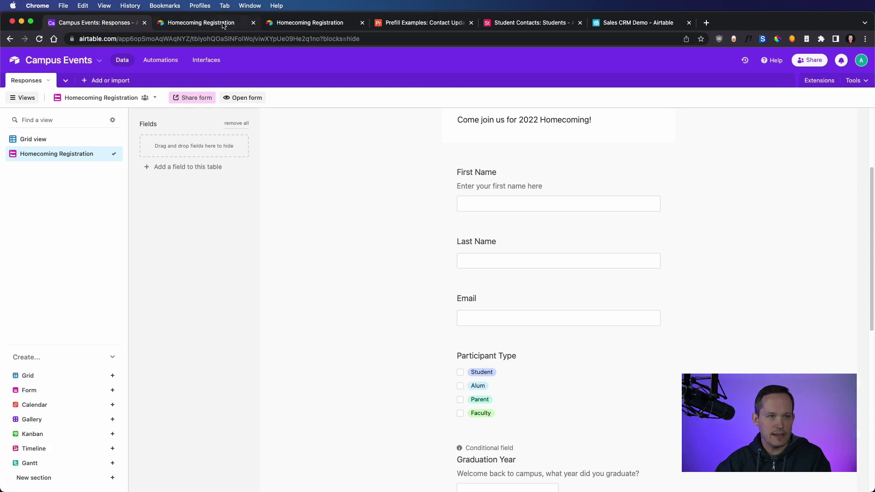
{"action": "left_click", "coordinate": [219, 23]}
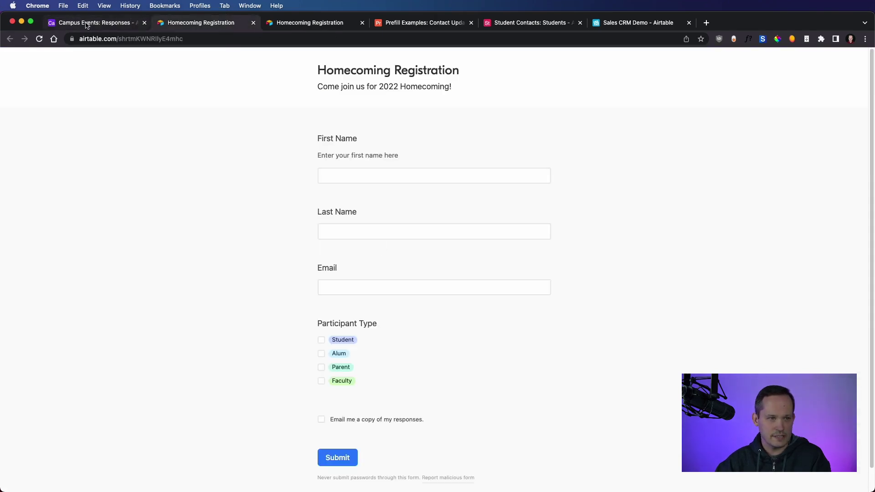
{"action": "left_click", "coordinate": [86, 24]}
Turn on Required for the Email question in the form builder
{"action": "left_click", "coordinate": [611, 190]}
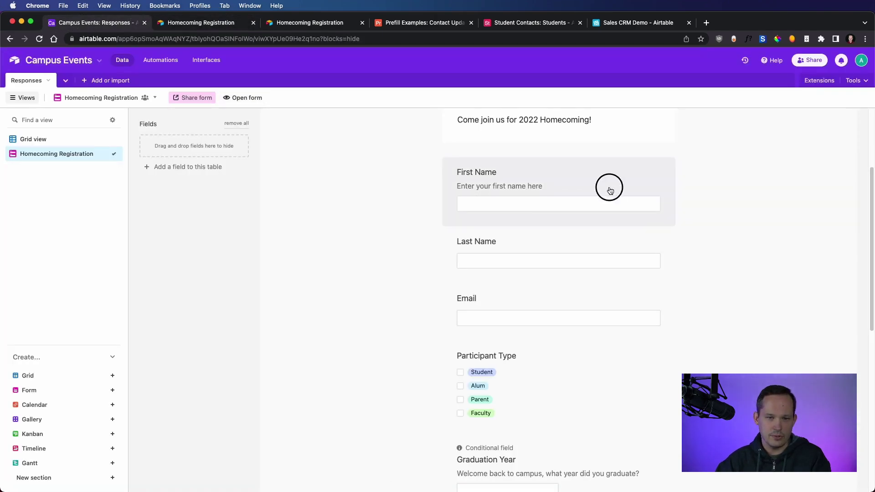
{"action": "left_click", "coordinate": [754, 250]}
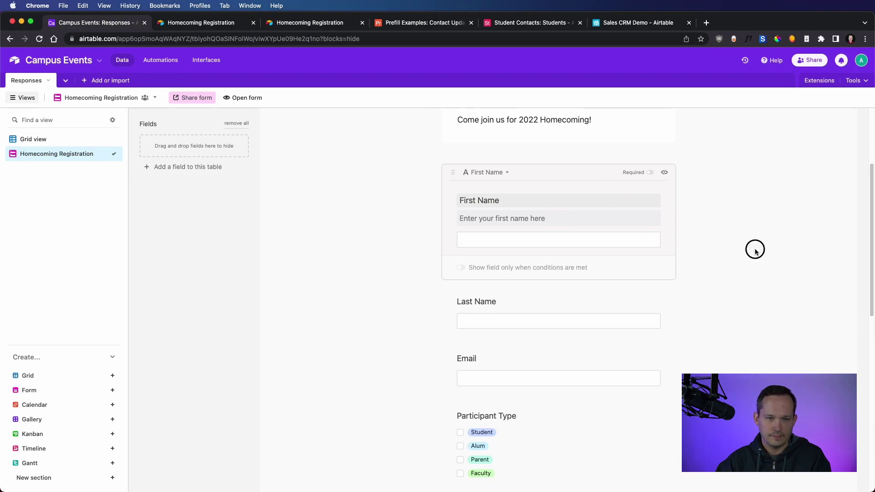
{"action": "scroll", "coordinate": [685, 275], "scroll_direction": "down", "scroll_amount": 1}
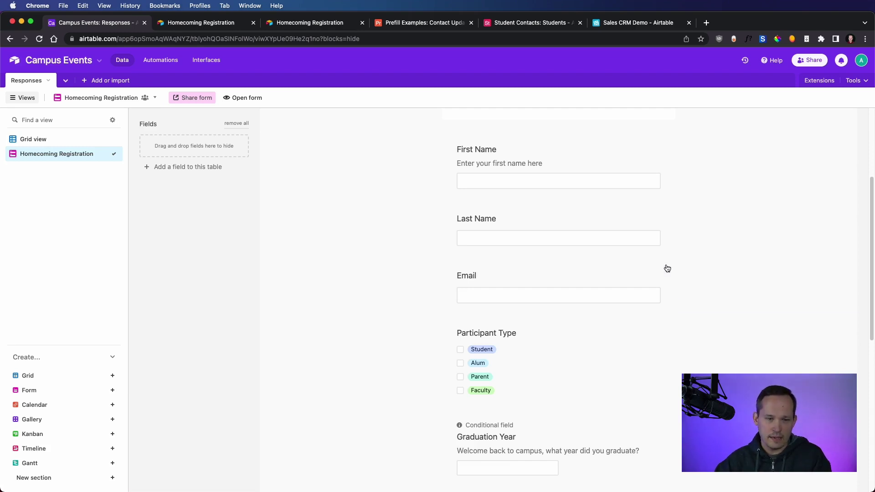
{"action": "left_click", "coordinate": [599, 278]}
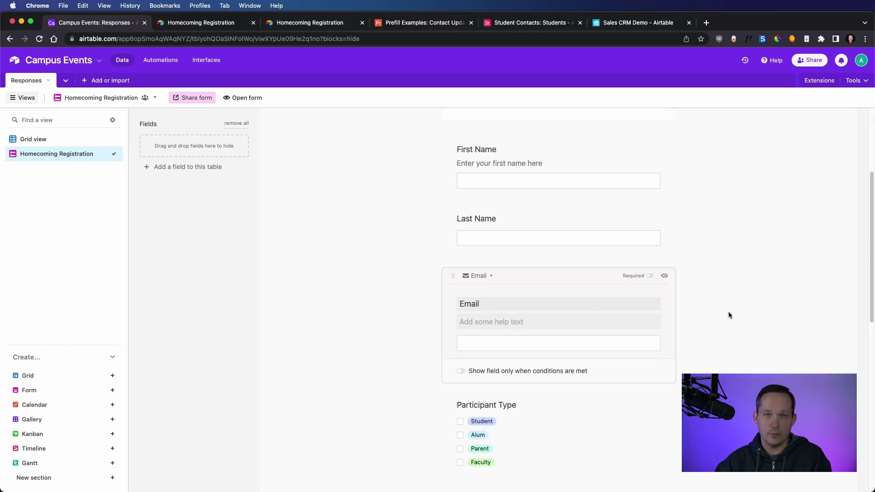
{"action": "scroll", "coordinate": [728, 315], "scroll_direction": "down", "scroll_amount": 1}
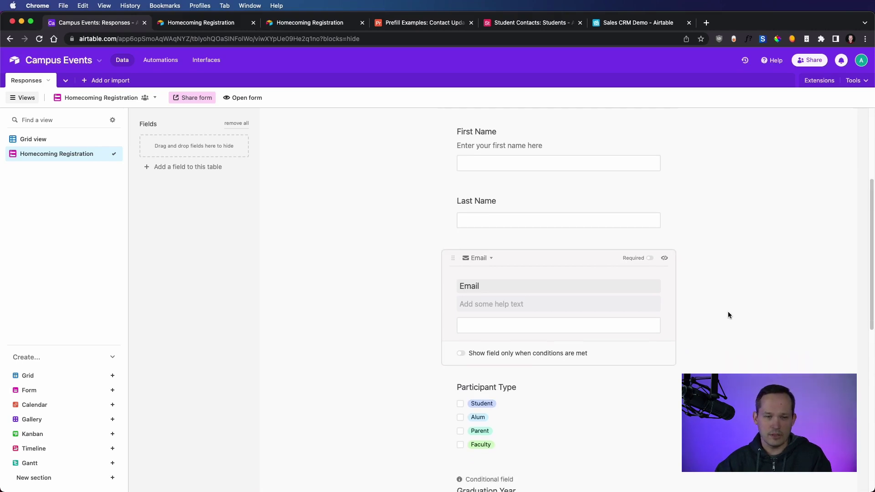
{"action": "left_click", "coordinate": [650, 260]}
{"action": "left_click", "coordinate": [767, 271]}
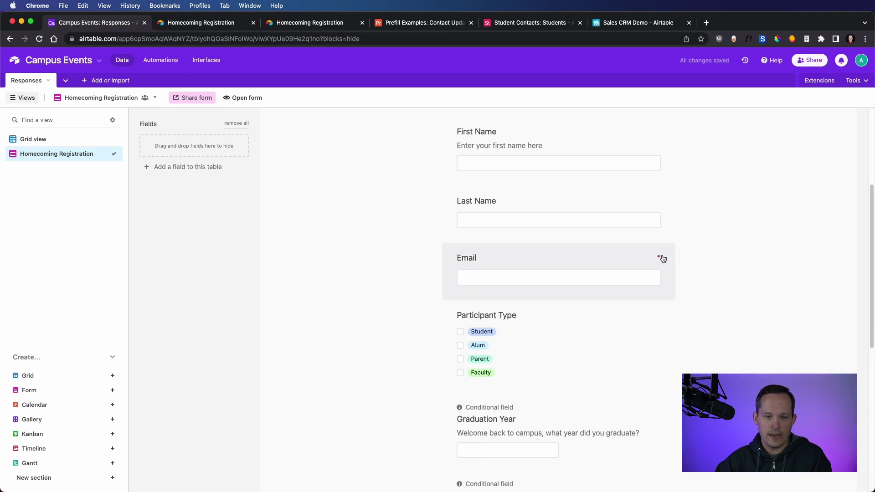
Reload the live form to confirm Email now shows as required
{"action": "left_click", "coordinate": [207, 28]}
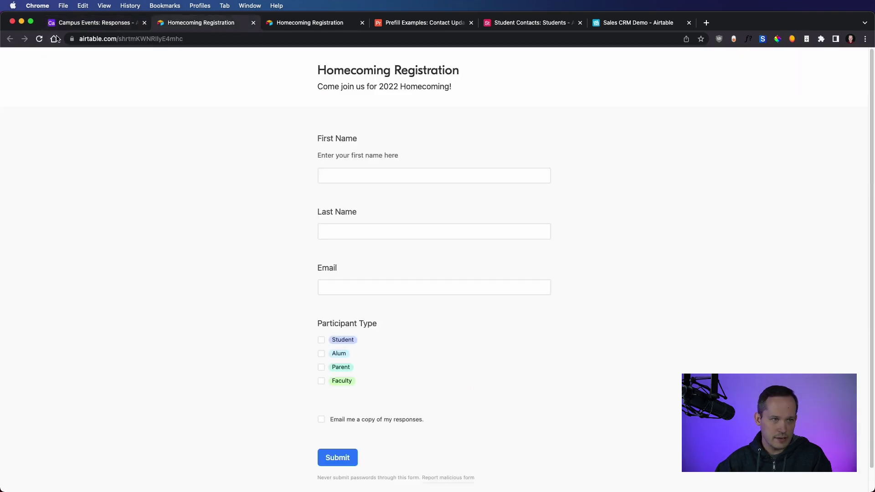
{"action": "left_click", "coordinate": [39, 39]}
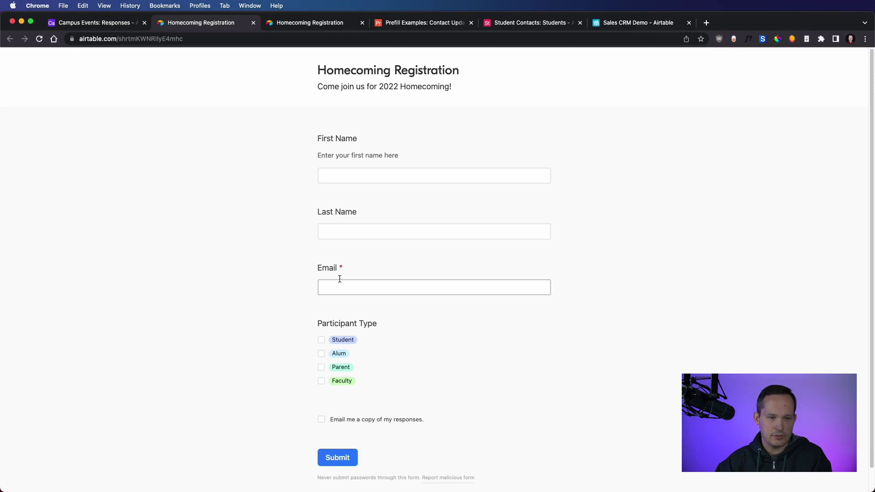
{"action": "scroll", "coordinate": [395, 321], "scroll_direction": "down", "scroll_amount": 1}
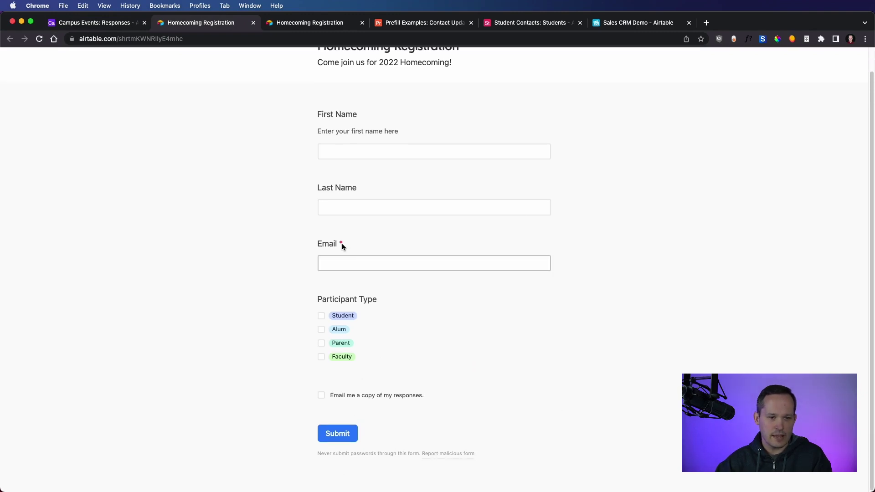
{"action": "scroll", "coordinate": [350, 260], "scroll_direction": "up", "scroll_amount": 1}
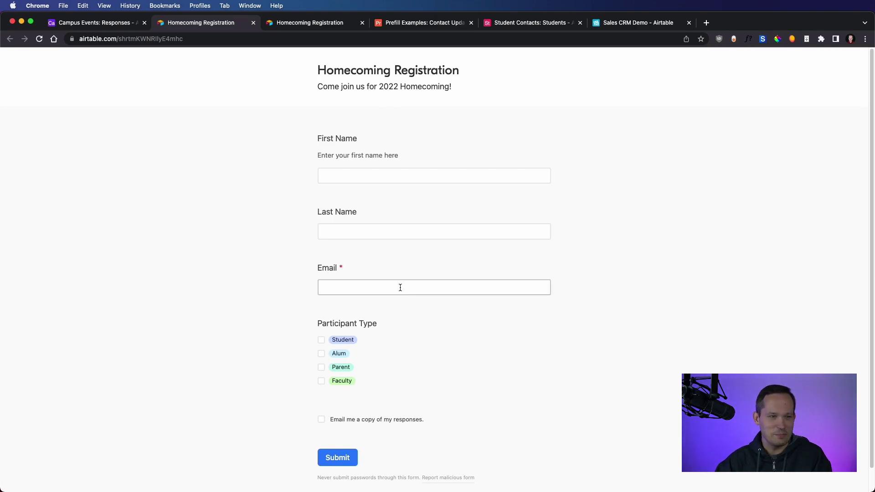
{"action": "left_click", "coordinate": [113, 28]}
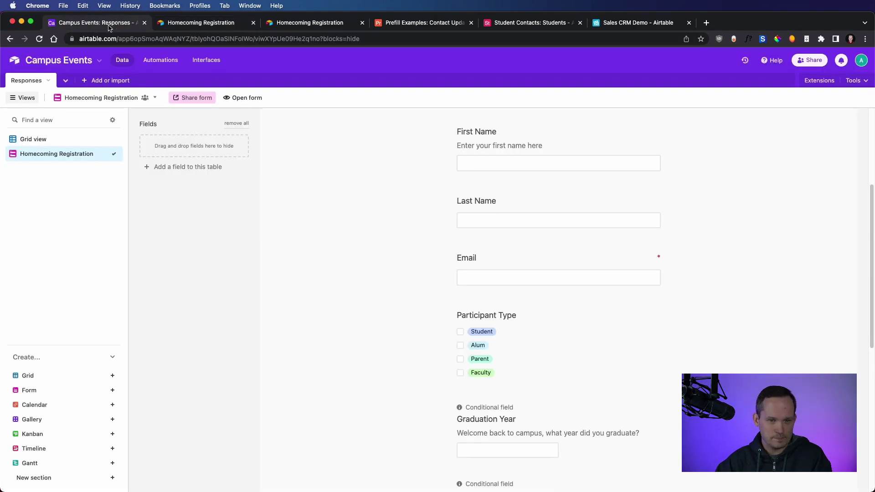
Test Participant Type on the live form: ticking Alum reveals Graduation Year
{"action": "scroll", "coordinate": [509, 217], "scroll_direction": "down", "scroll_amount": 5}
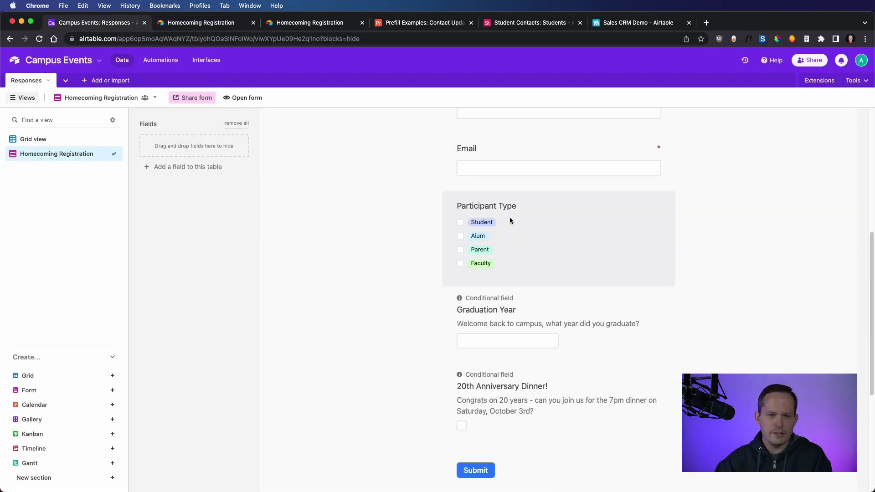
{"action": "left_click", "coordinate": [549, 215]}
{"action": "scroll", "coordinate": [570, 276], "scroll_direction": "down", "scroll_amount": 1}
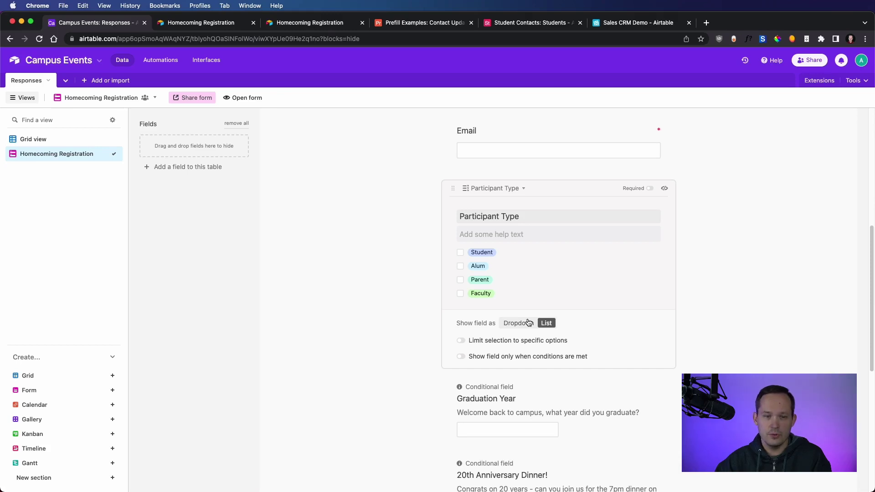
{"action": "left_click", "coordinate": [197, 25]}
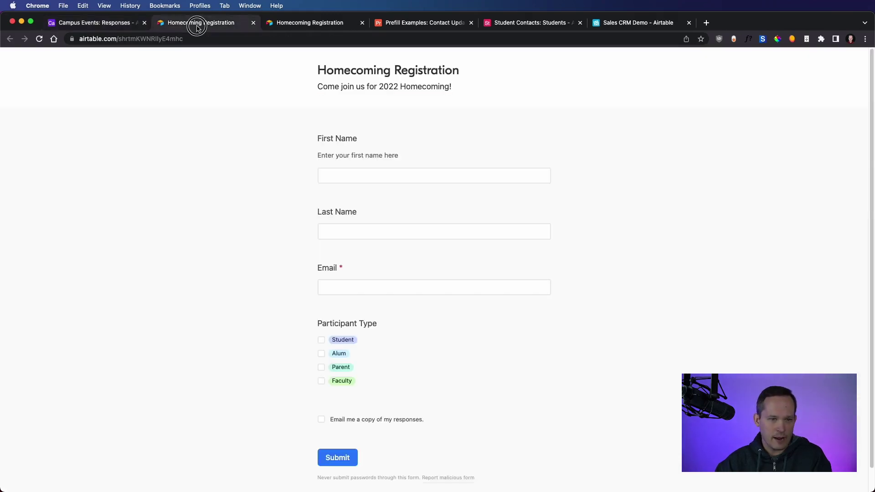
{"action": "left_click", "coordinate": [323, 341]}
{"action": "left_click", "coordinate": [323, 341]}
{"action": "left_click", "coordinate": [321, 354]}
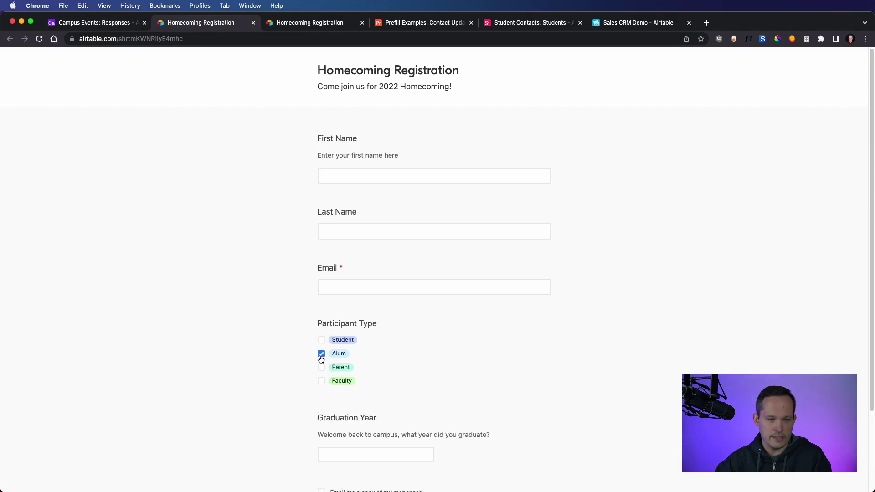
{"action": "left_click", "coordinate": [321, 355]}
{"action": "left_click", "coordinate": [90, 24]}
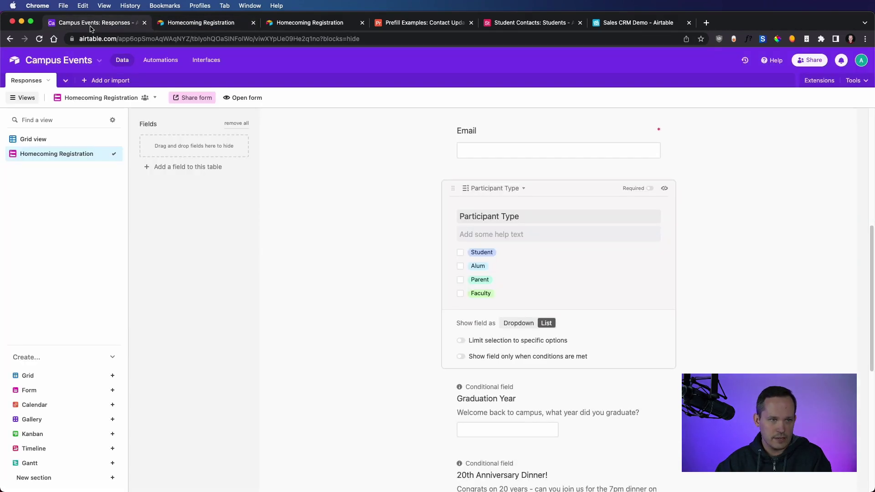
Show Participant Type as a dropdown and preview its choices on the reloaded form
{"action": "left_click", "coordinate": [518, 323]}
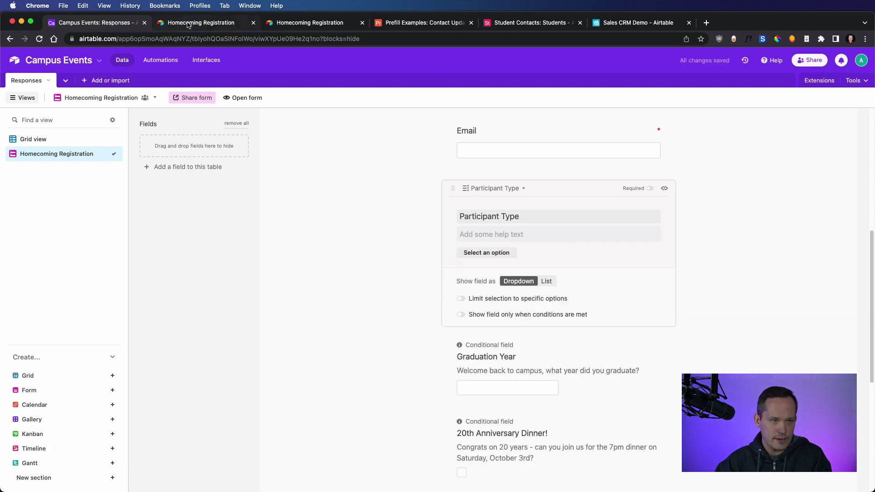
{"action": "left_click", "coordinate": [189, 25]}
{"action": "left_click", "coordinate": [39, 39]}
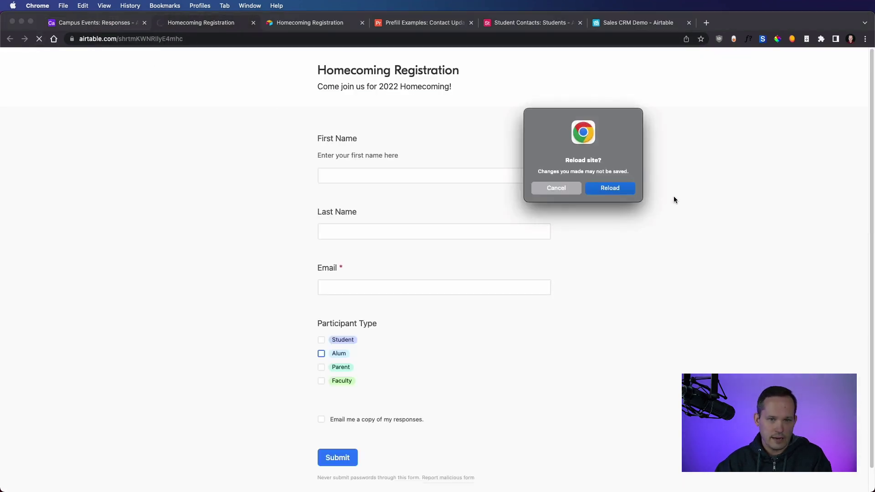
{"action": "left_click", "coordinate": [620, 192]}
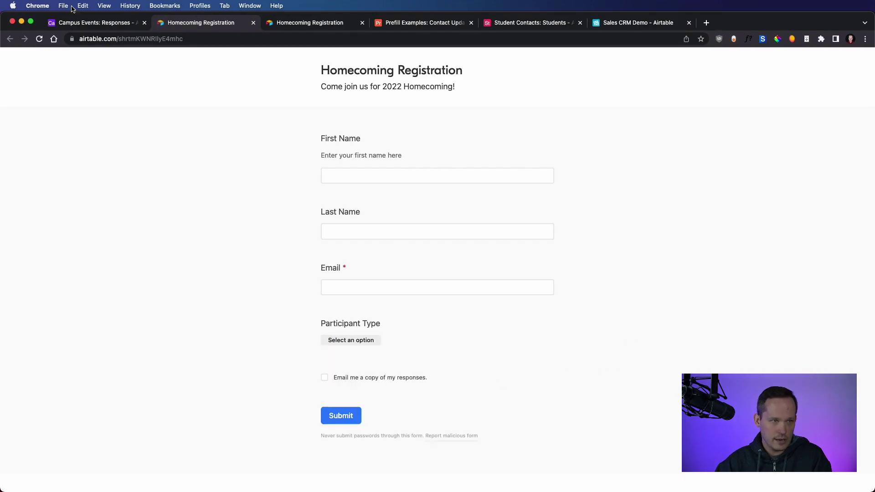
{"action": "left_click", "coordinate": [364, 345]}
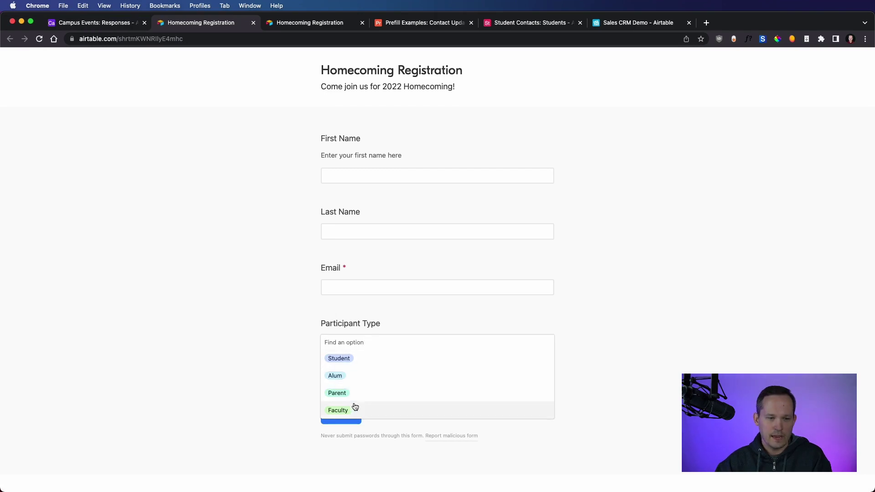
{"action": "left_click", "coordinate": [690, 300]}
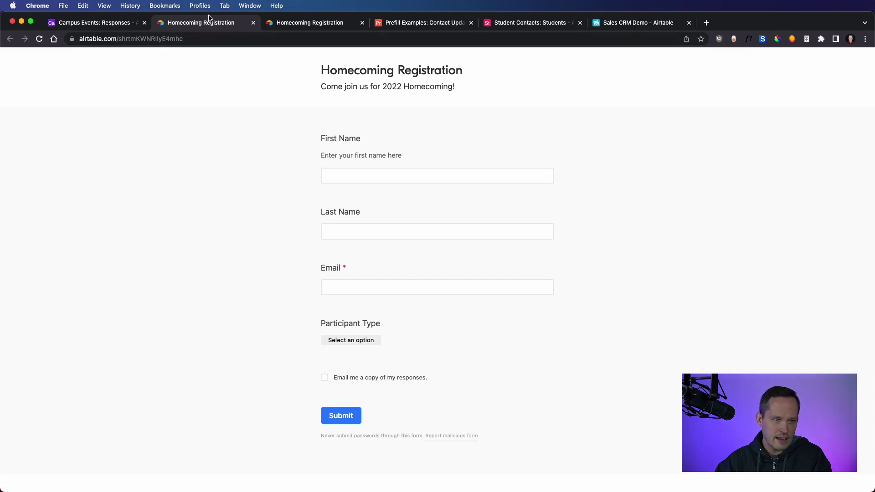
Switch Participant Type back to a checkbox list and reopen its settings
{"action": "left_click", "coordinate": [105, 26]}
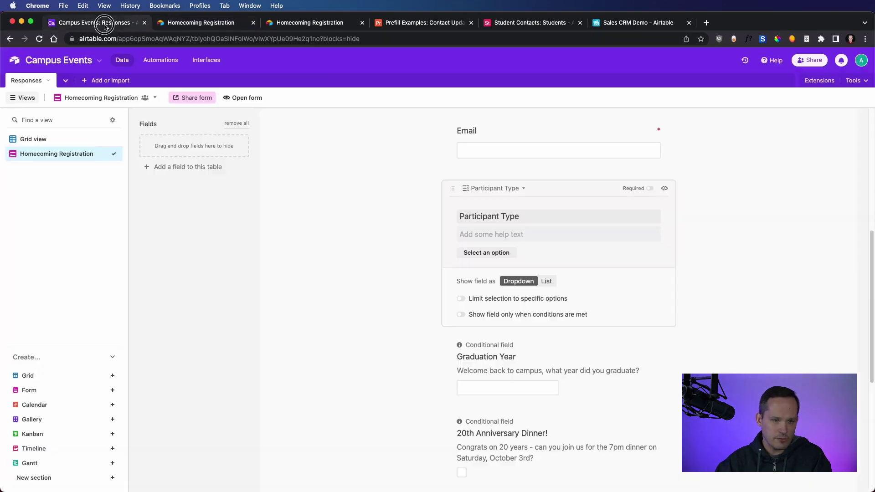
{"action": "left_click", "coordinate": [550, 283]}
{"action": "left_click", "coordinate": [762, 280]}
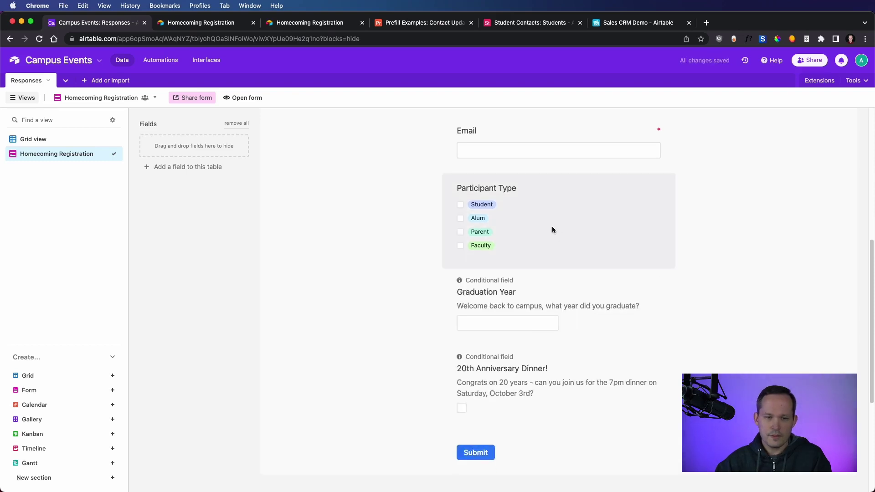
{"action": "left_click", "coordinate": [519, 187]}
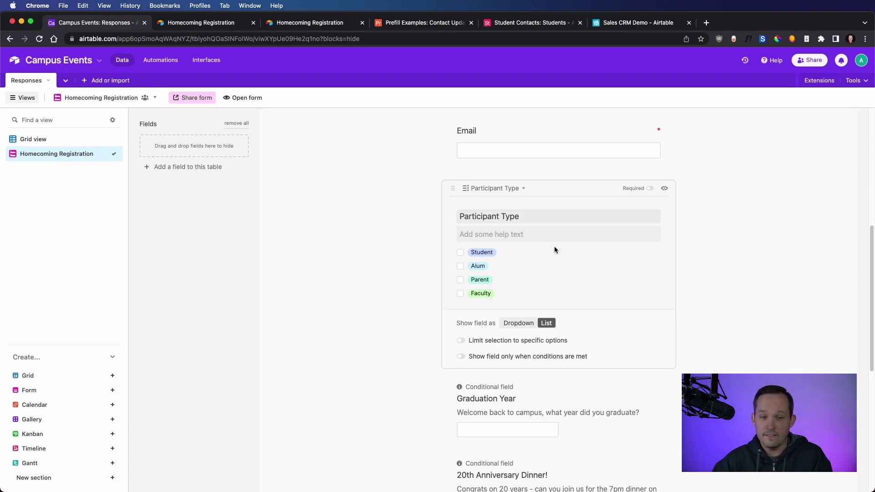
Close the 'Select options to show' picker unapplied, so Participant Type keeps all four options
{"action": "left_click", "coordinate": [461, 343]}
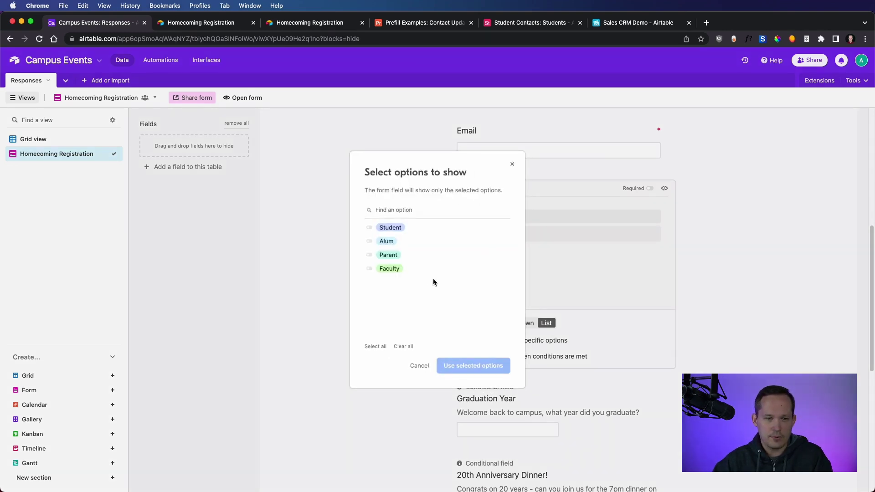
{"action": "left_click", "coordinate": [369, 228]}
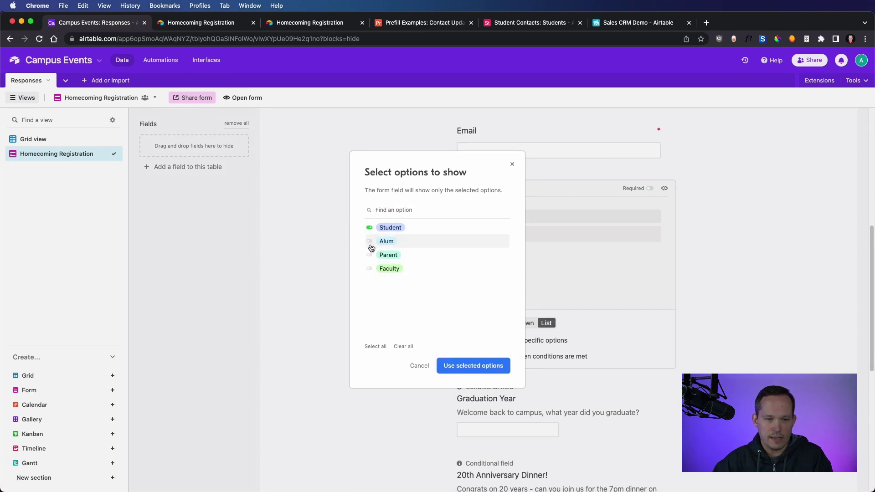
{"action": "left_click", "coordinate": [369, 242]}
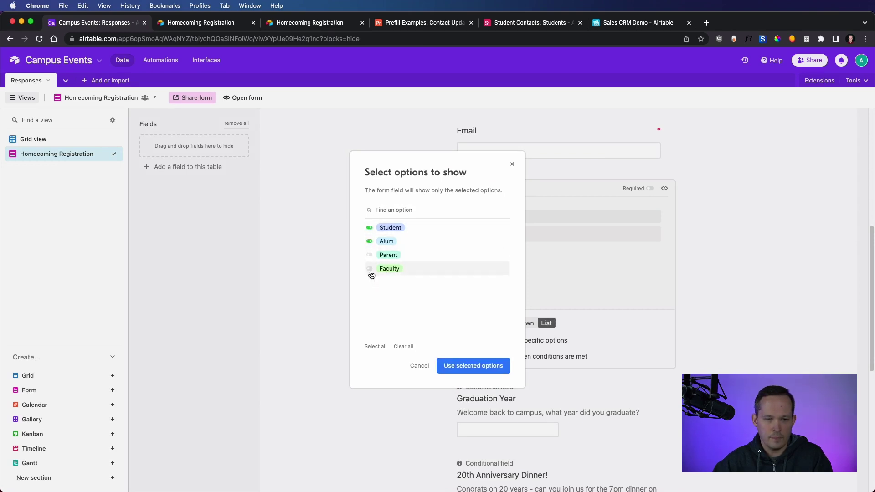
{"action": "left_click", "coordinate": [369, 269]}
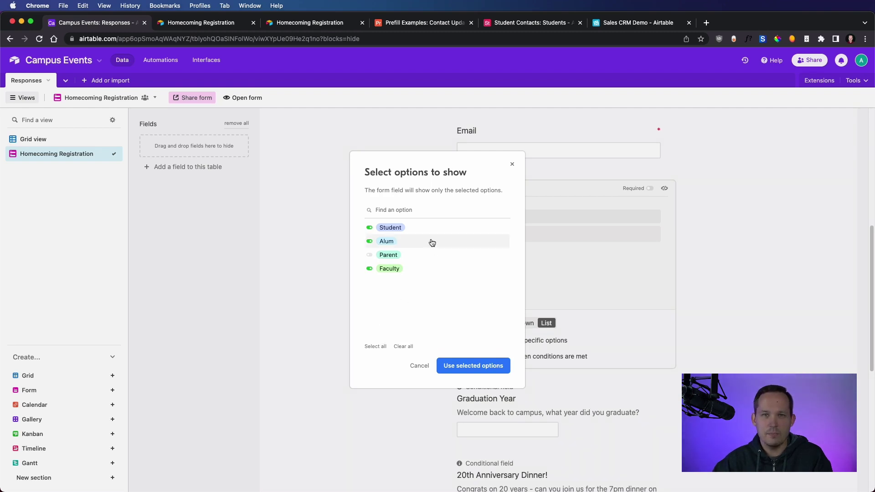
{"action": "left_click", "coordinate": [511, 166]}
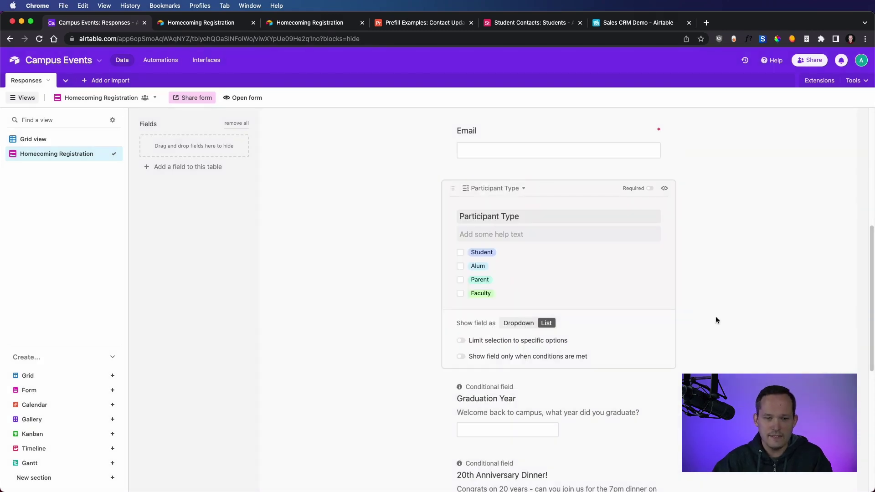
{"action": "left_click", "coordinate": [713, 256]}
{"action": "scroll", "coordinate": [707, 275], "scroll_direction": "down", "scroll_amount": 3}
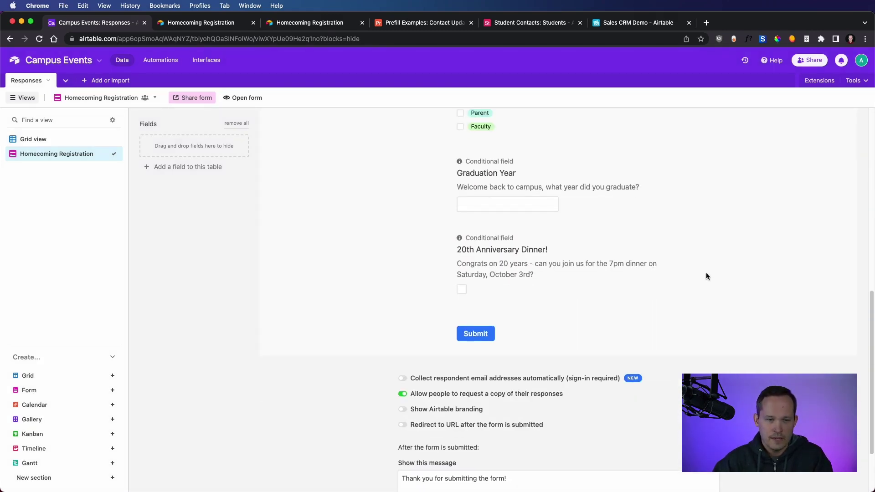
{"action": "scroll", "coordinate": [706, 276], "scroll_direction": "up", "scroll_amount": 2}
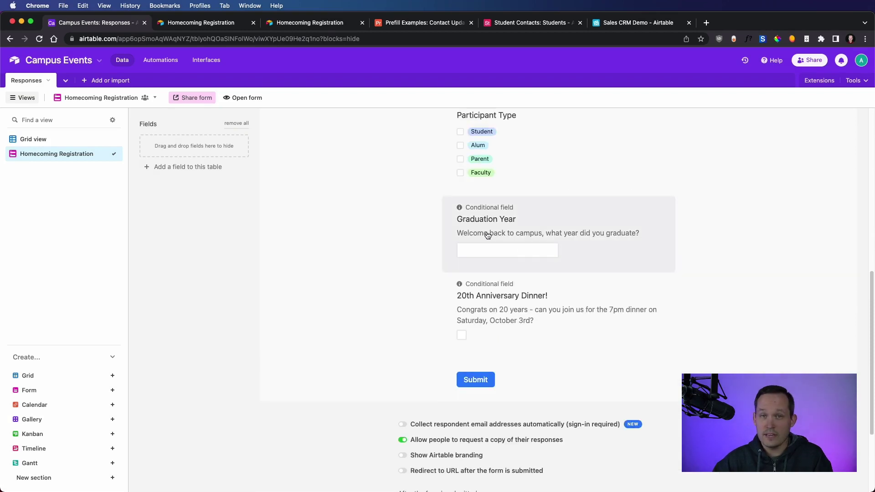
{"action": "scroll", "coordinate": [621, 283], "scroll_direction": "up", "scroll_amount": 8}
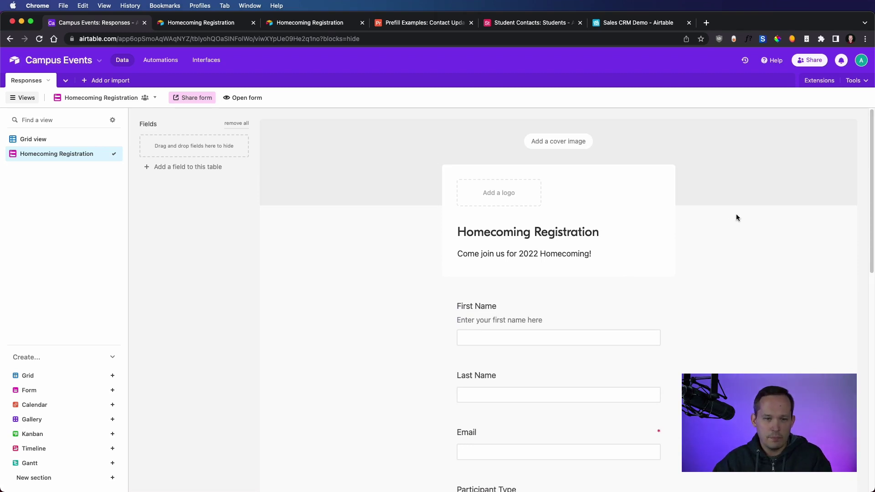
{"action": "scroll", "coordinate": [737, 218], "scroll_direction": "down", "scroll_amount": 10}
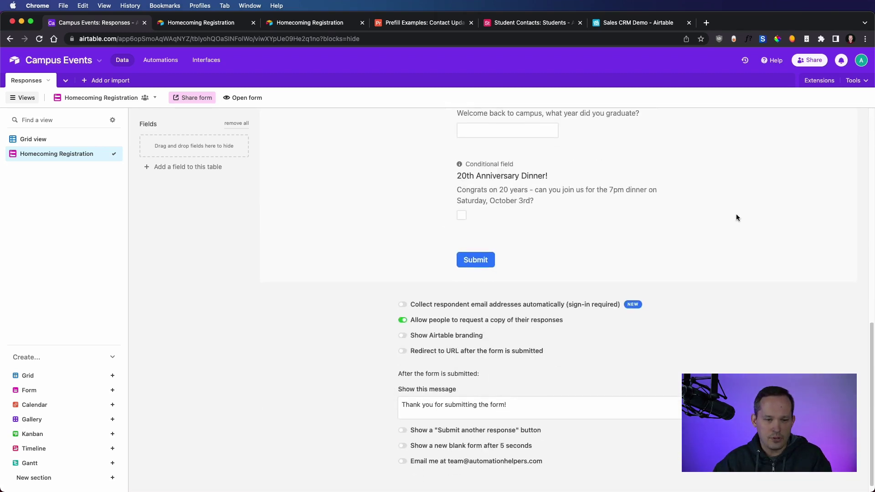
{"action": "scroll", "coordinate": [737, 217], "scroll_direction": "up", "scroll_amount": 10}
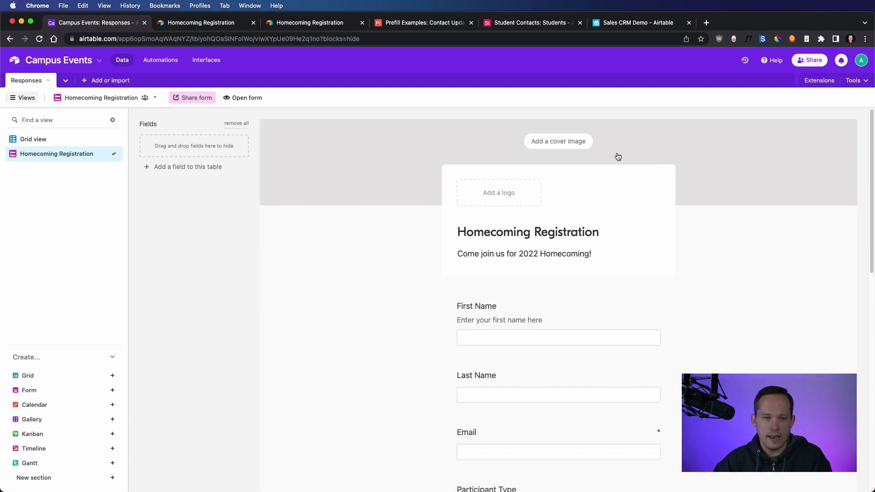
Upload HomecomingField.jpg as the form's cover image
{"action": "left_click", "coordinate": [550, 141]}
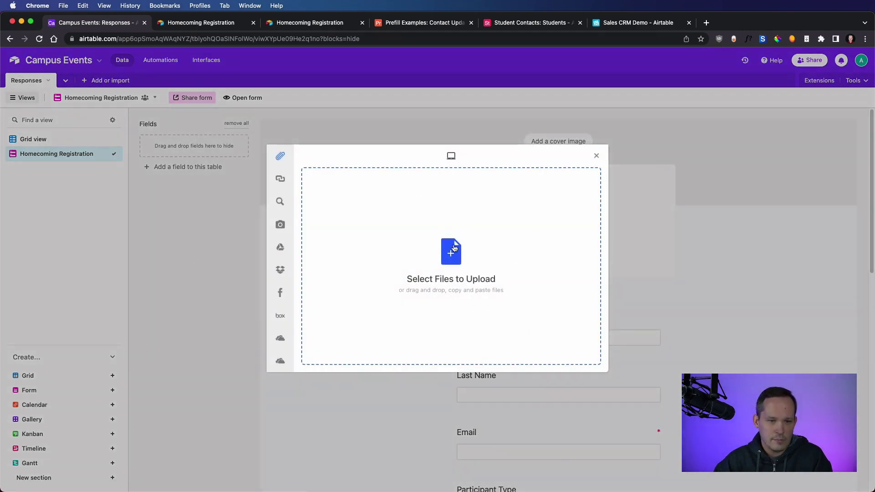
{"action": "left_click", "coordinate": [451, 251]}
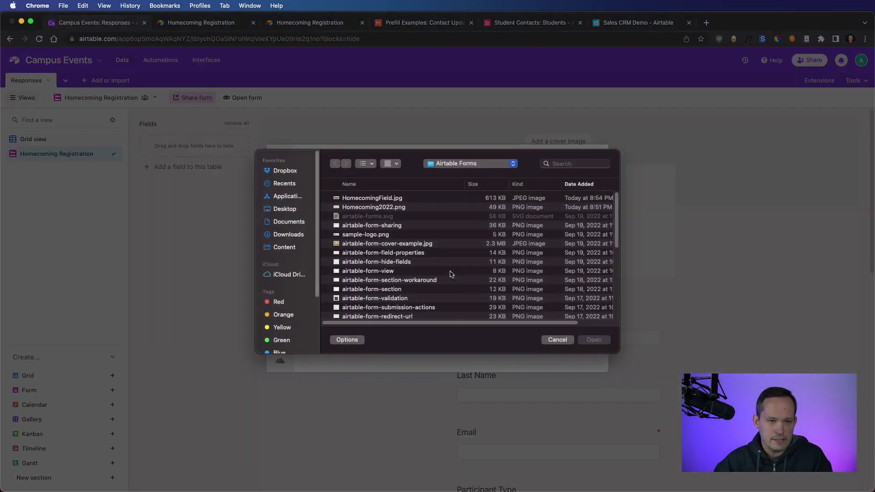
{"action": "double_click", "coordinate": [390, 198]}
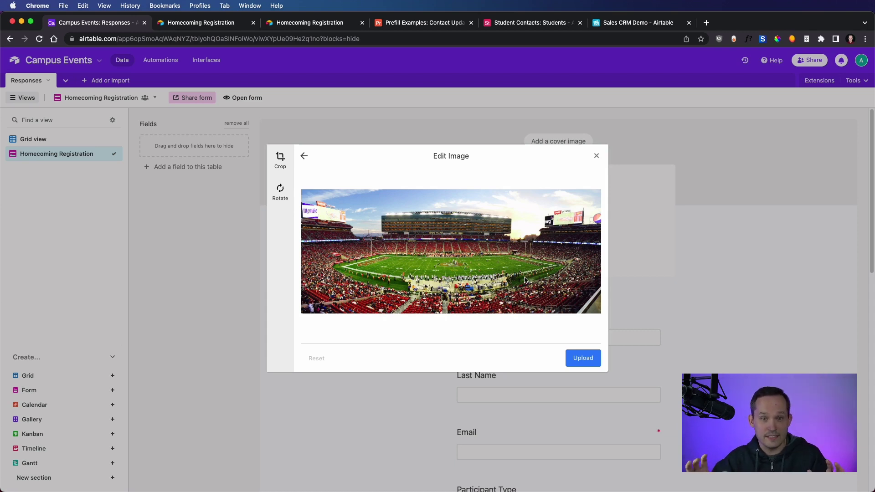
{"action": "left_click", "coordinate": [587, 358]}
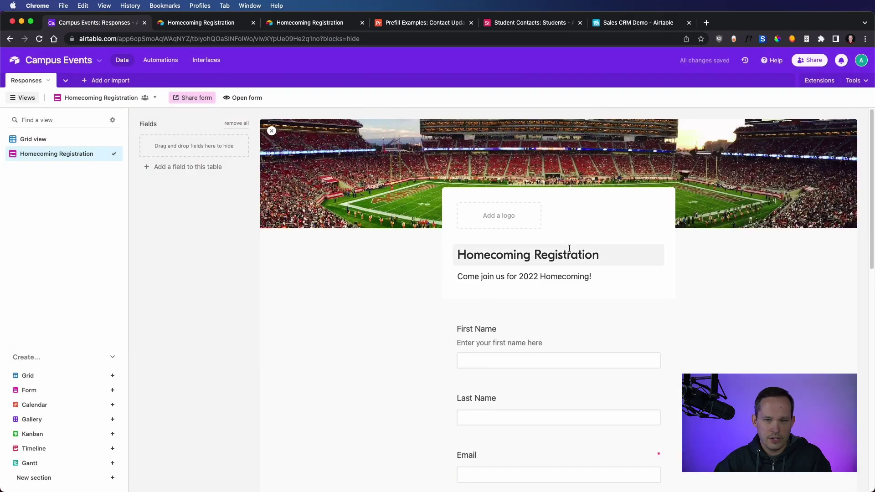
{"action": "left_click", "coordinate": [501, 217]}
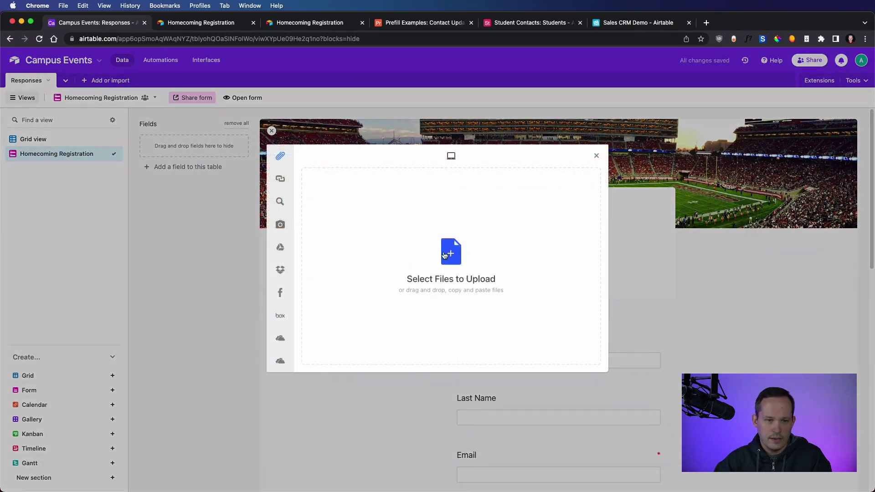
Upload Homecoming2022.png as the form header logo
{"action": "left_click", "coordinate": [444, 254]}
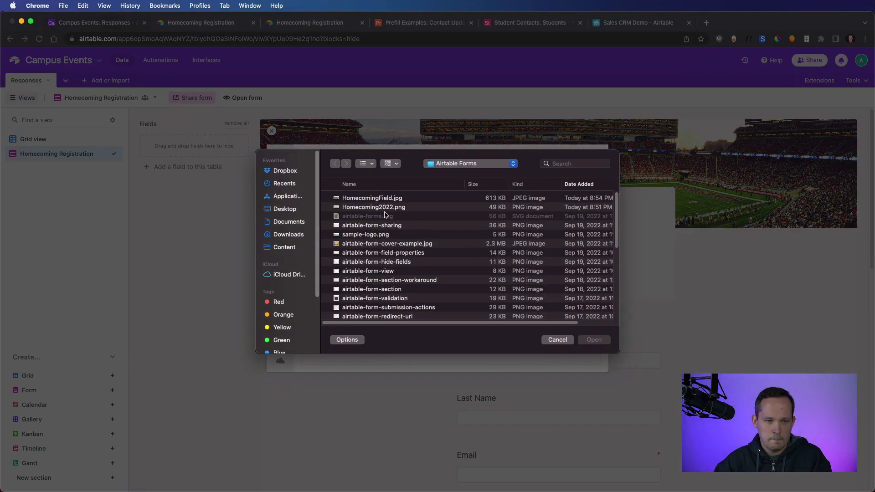
{"action": "double_click", "coordinate": [388, 207]}
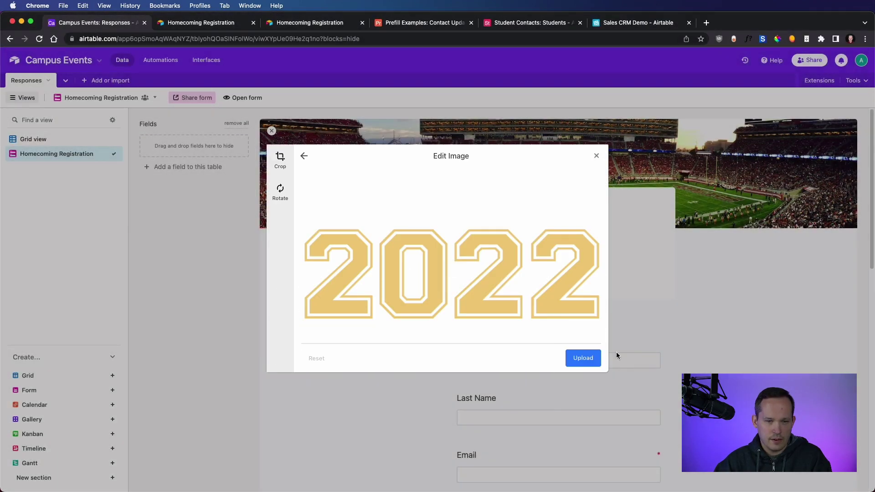
{"action": "left_click", "coordinate": [582, 359]}
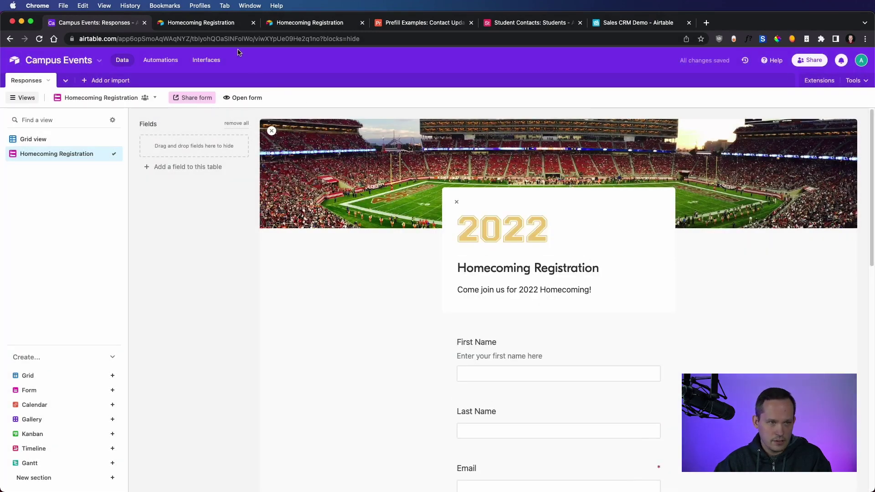
{"action": "left_click", "coordinate": [221, 24]}
Reload the shared form and scroll through it to check the stadium cover and 2022 logo
{"action": "left_click", "coordinate": [39, 39]}
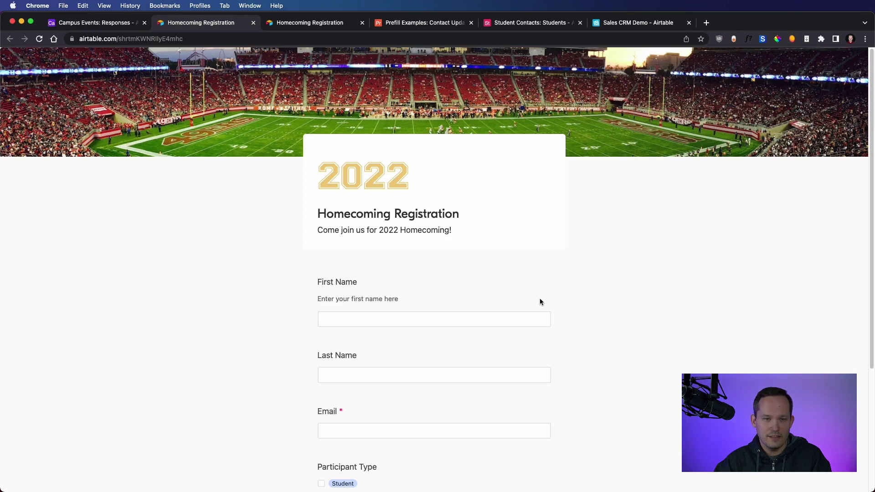
{"action": "scroll", "coordinate": [541, 300], "scroll_direction": "down", "scroll_amount": 2}
{"action": "scroll", "coordinate": [541, 300], "scroll_direction": "up", "scroll_amount": 2}
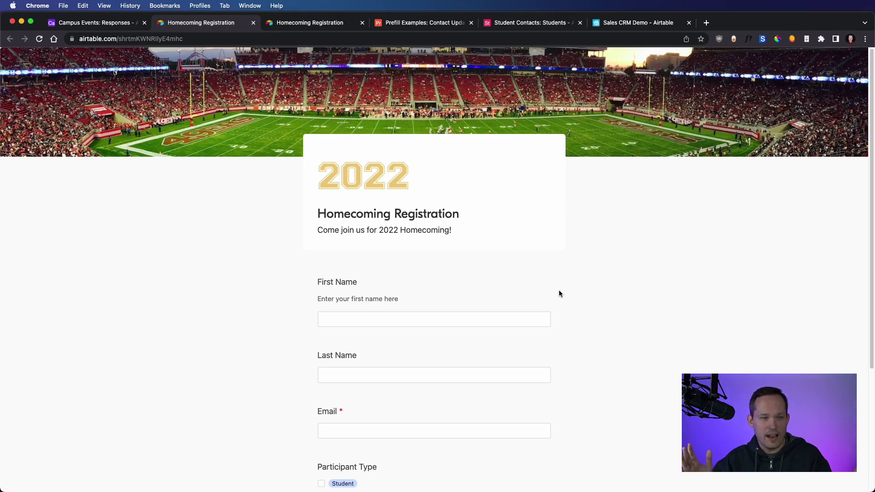
{"action": "scroll", "coordinate": [559, 294], "scroll_direction": "down", "scroll_amount": 5}
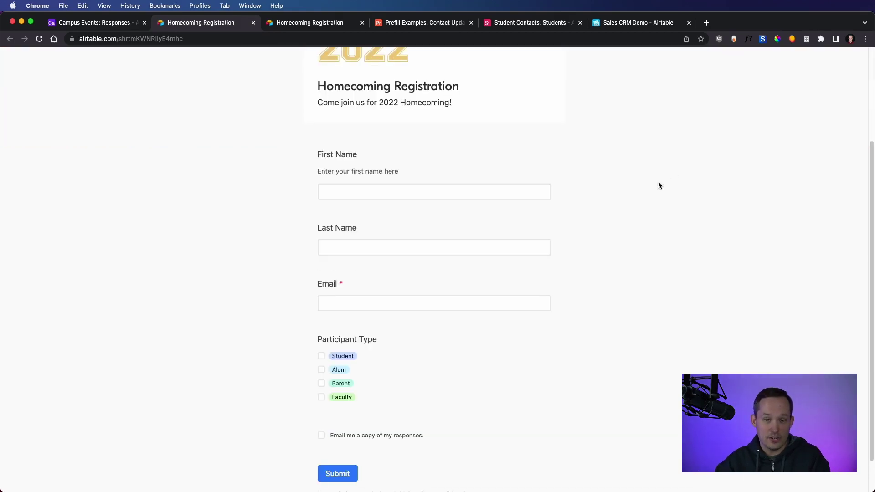
{"action": "scroll", "coordinate": [588, 270], "scroll_direction": "up", "scroll_amount": 5}
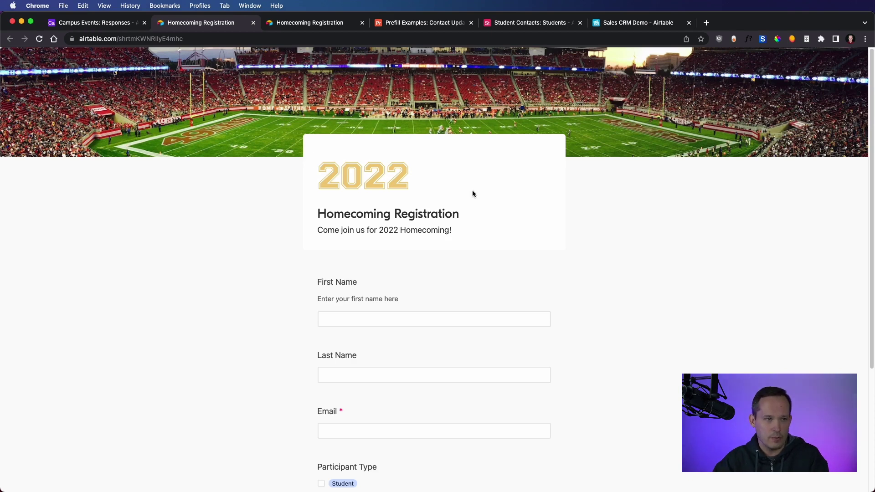
In form settings, toggle Airtable branding on then off and bring up Redirect to URL
{"action": "left_click", "coordinate": [116, 27]}
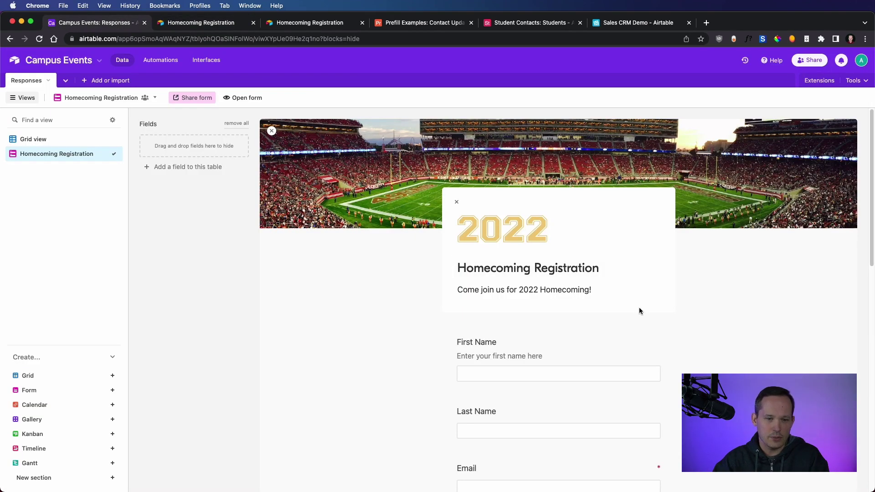
{"action": "scroll", "coordinate": [638, 307], "scroll_direction": "down", "scroll_amount": 12}
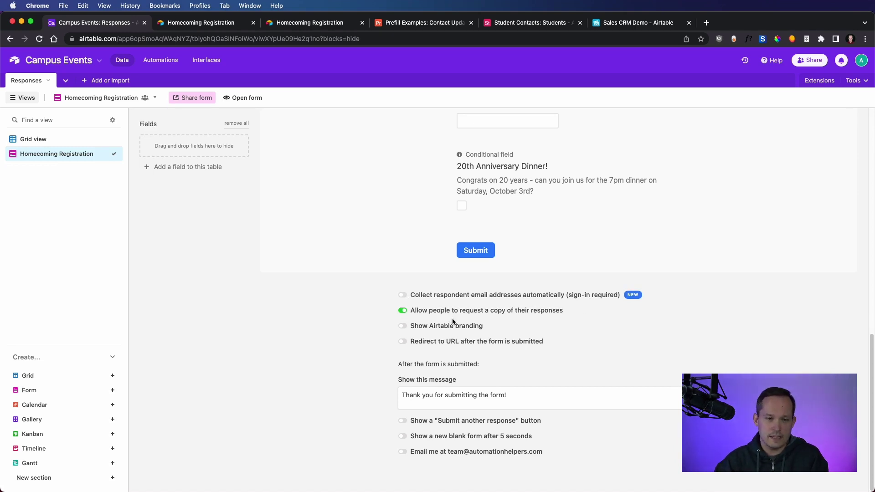
{"action": "left_click", "coordinate": [403, 327]}
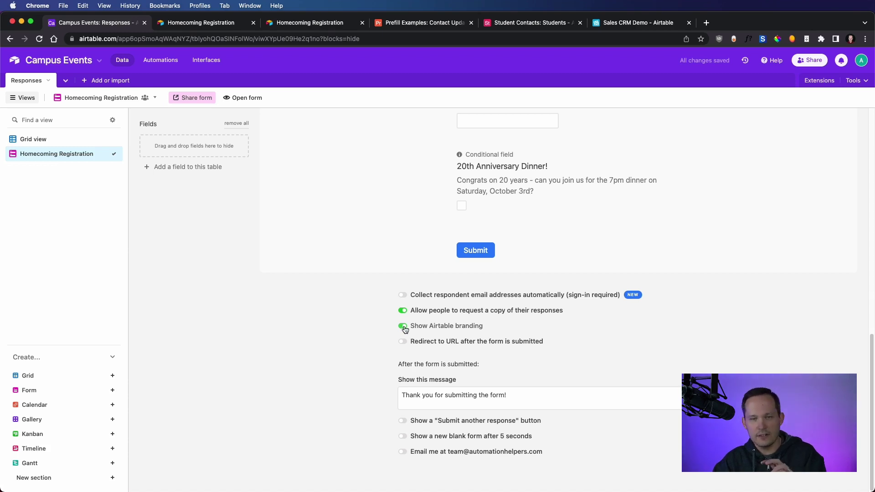
{"action": "left_click", "coordinate": [403, 327]}
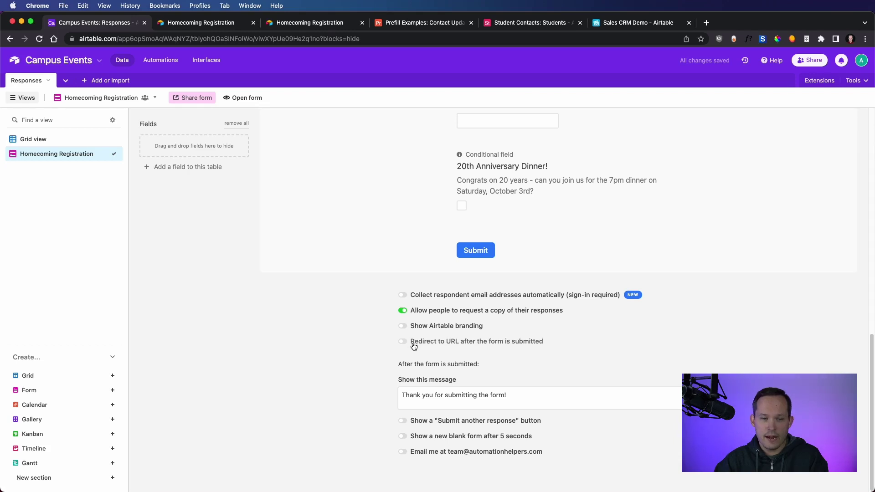
{"action": "left_click", "coordinate": [409, 344]}
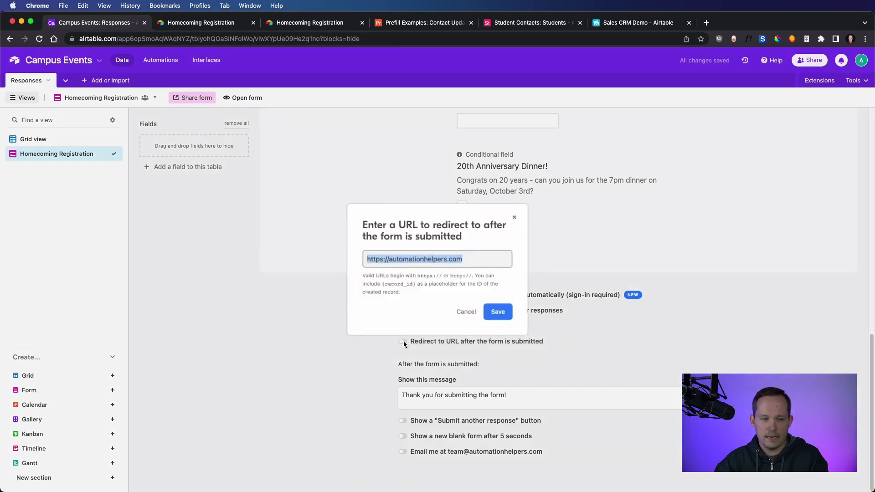
Append /thank-you to the redirect URL, then close the dialog without saving
{"action": "left_click", "coordinate": [470, 261]}
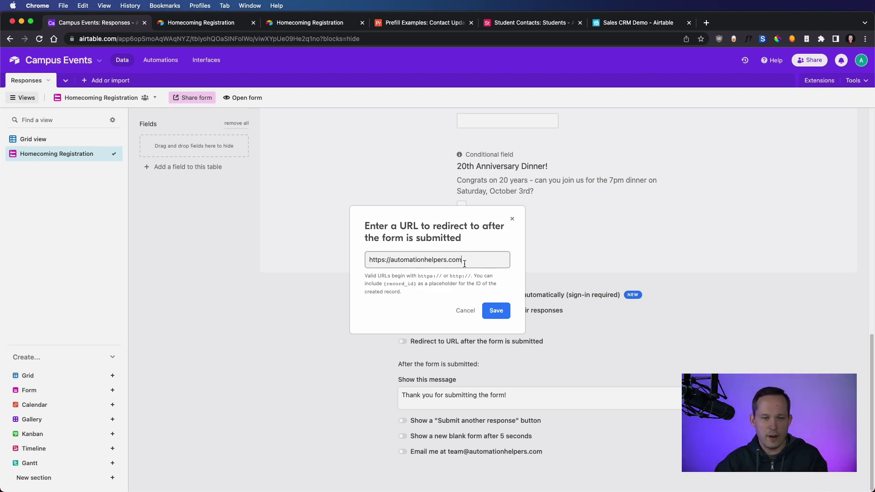
{"action": "left_click", "coordinate": [465, 263]}
{"action": "type", "text": "/thank-you"}
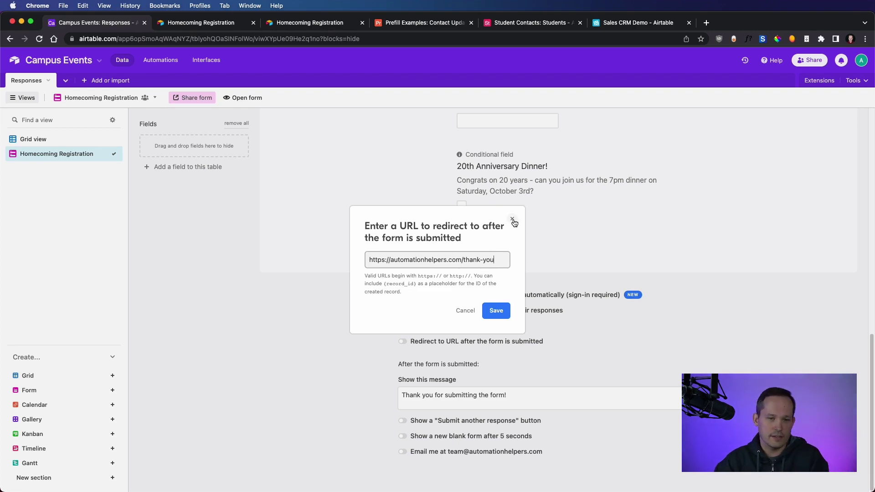
{"action": "left_click", "coordinate": [513, 220]}
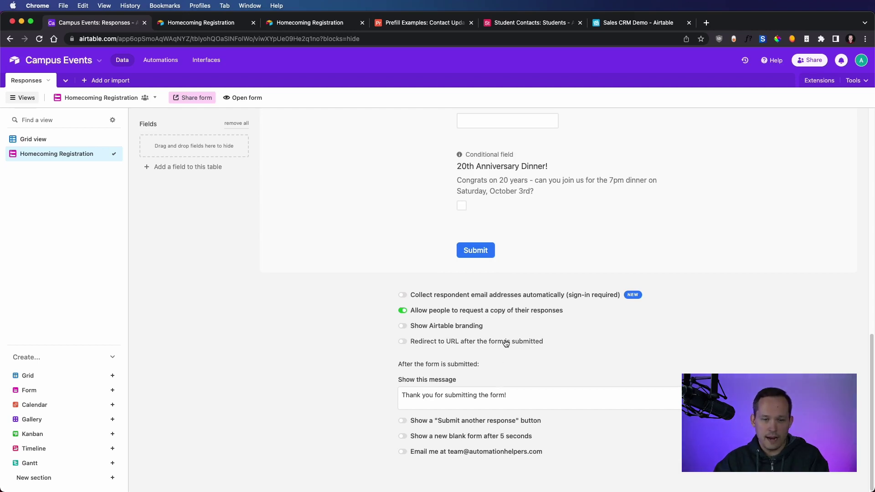
Keep the 'Thank you for submitting the form!' message and enable email notifications per submission
{"action": "left_click_drag", "start_coordinate": [522, 395], "coordinate": [396, 394]}
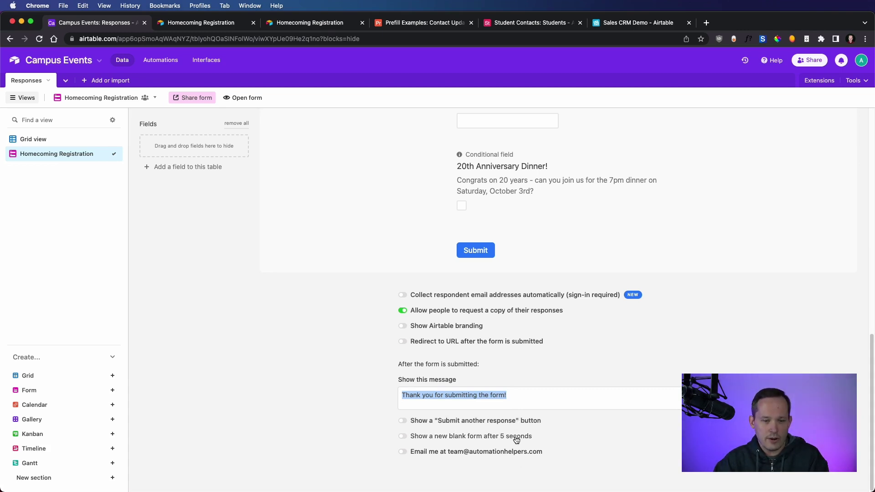
{"action": "left_click", "coordinate": [405, 454]}
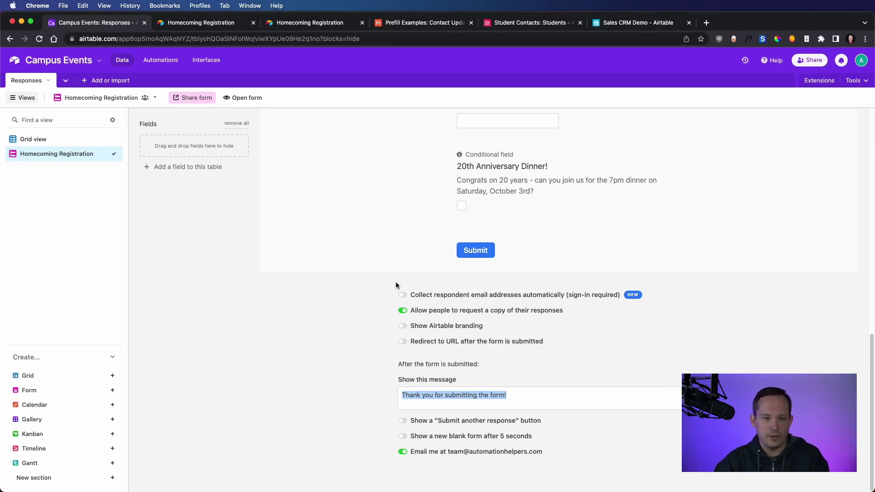
{"action": "scroll", "coordinate": [396, 285], "scroll_direction": "up", "scroll_amount": 15}
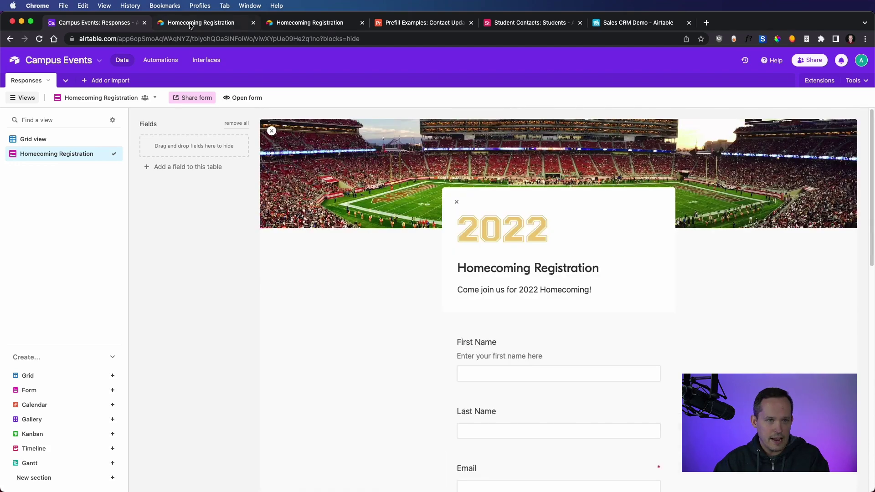
Reload the live form, try the First Name box, then return to the Campus Events builder
{"action": "left_click", "coordinate": [191, 23]}
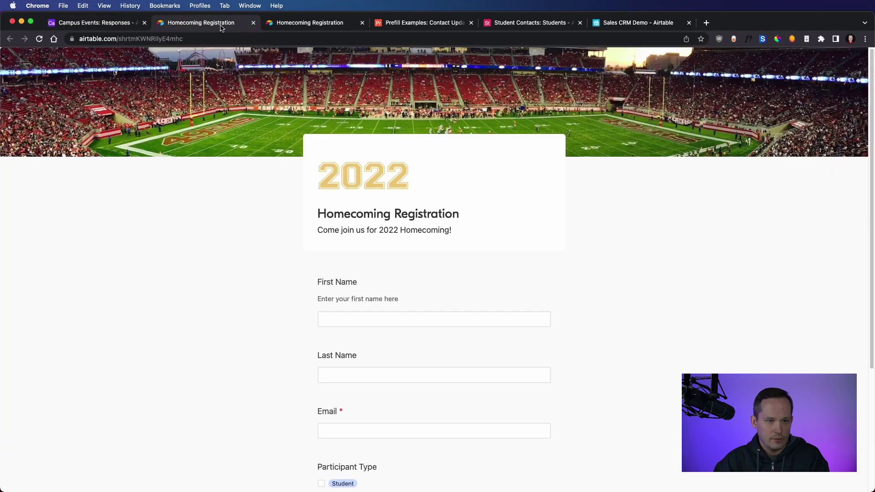
{"action": "scroll", "coordinate": [308, 325], "scroll_direction": "down", "scroll_amount": 5}
{"action": "scroll", "coordinate": [274, 283], "scroll_direction": "up", "scroll_amount": 5}
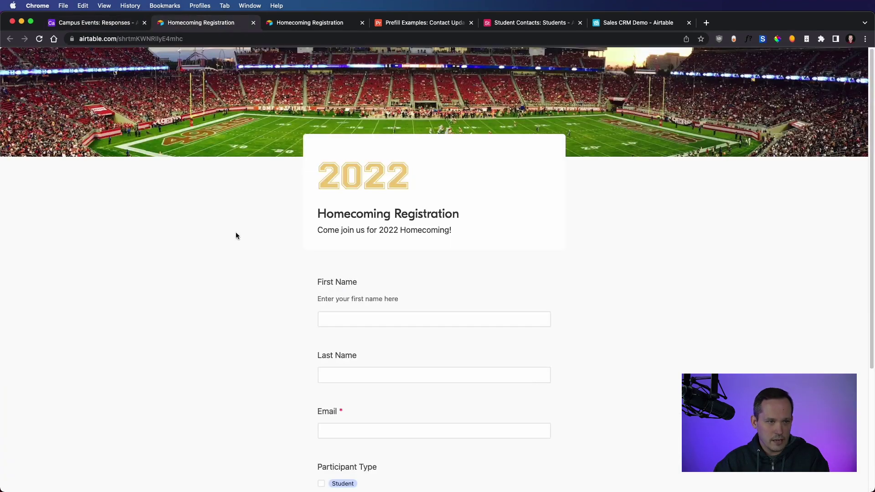
{"action": "left_click", "coordinate": [40, 39]}
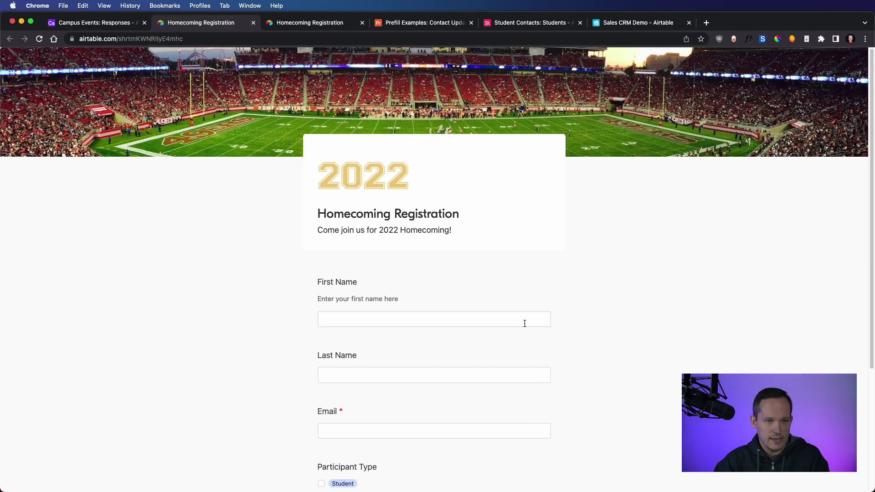
{"action": "scroll", "coordinate": [543, 329], "scroll_direction": "down", "scroll_amount": 2}
{"action": "scroll", "coordinate": [549, 330], "scroll_direction": "down", "scroll_amount": 2}
{"action": "left_click", "coordinate": [373, 155]}
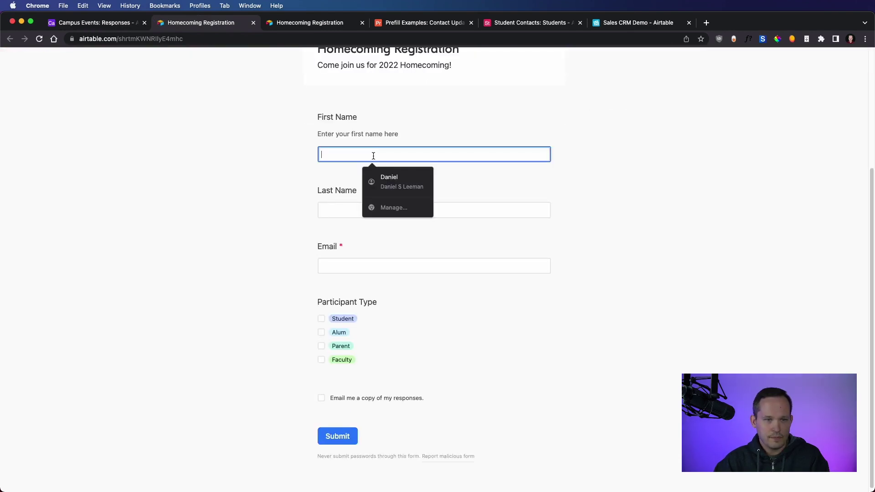
{"action": "left_click", "coordinate": [638, 197]}
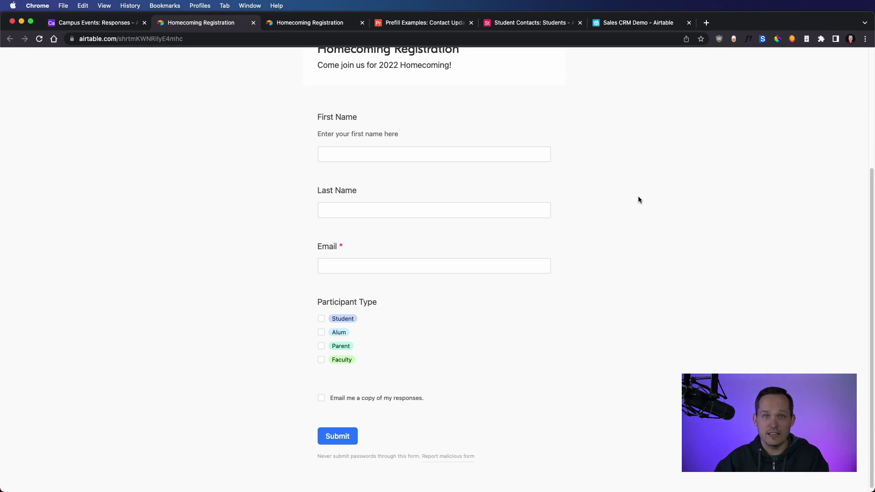
{"action": "left_click", "coordinate": [110, 24]}
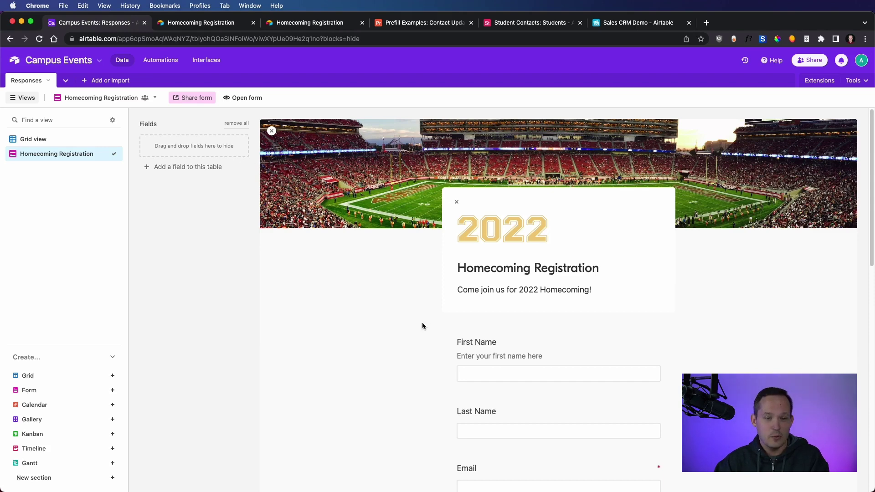
Inspect the Graduation Year field's Alum-only condition, then view the three response records in Grid view
{"action": "scroll", "coordinate": [422, 323], "scroll_direction": "down", "scroll_amount": 2}
{"action": "scroll", "coordinate": [422, 325], "scroll_direction": "down", "scroll_amount": 3}
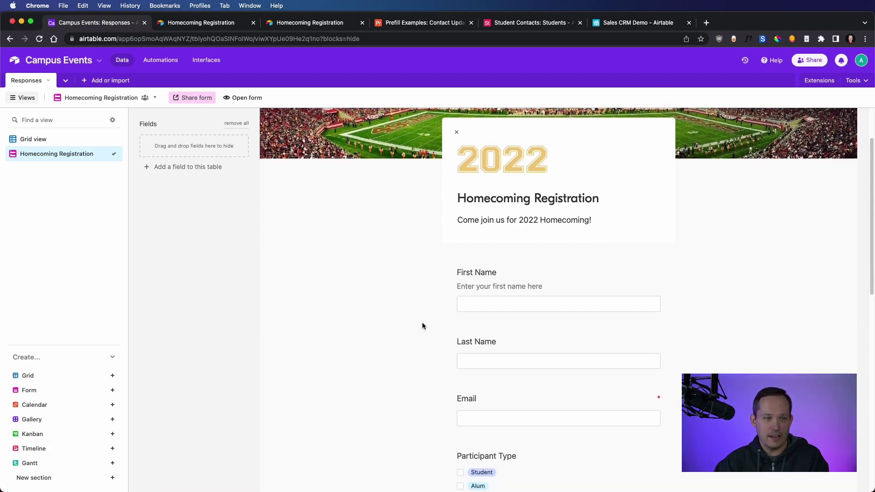
{"action": "scroll", "coordinate": [422, 325], "scroll_direction": "down", "scroll_amount": 10}
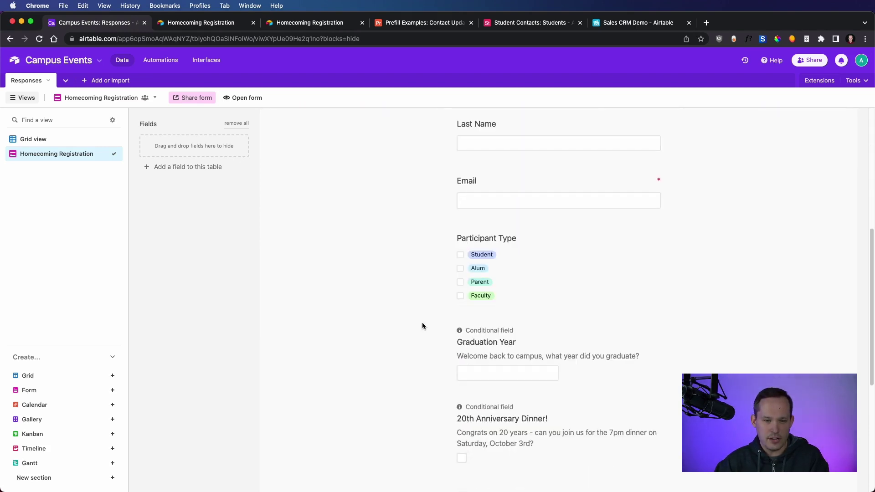
{"action": "scroll", "coordinate": [419, 313], "scroll_direction": "down", "scroll_amount": 3}
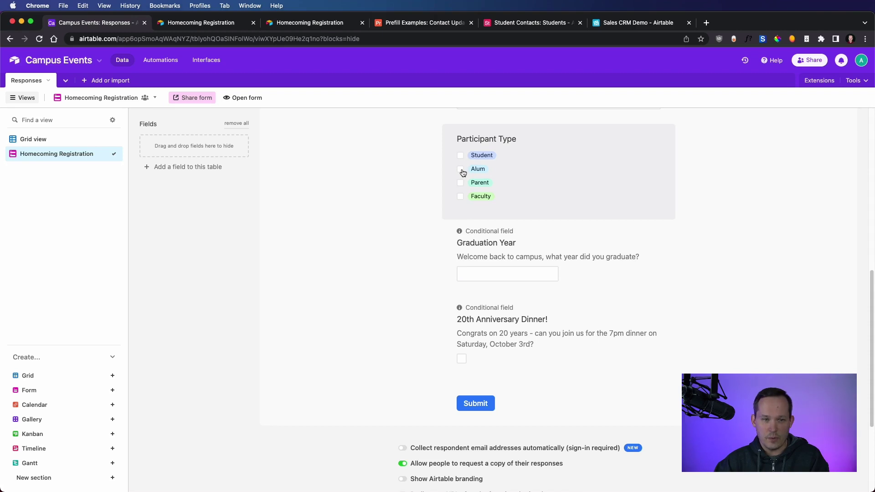
{"action": "left_click", "coordinate": [556, 248]}
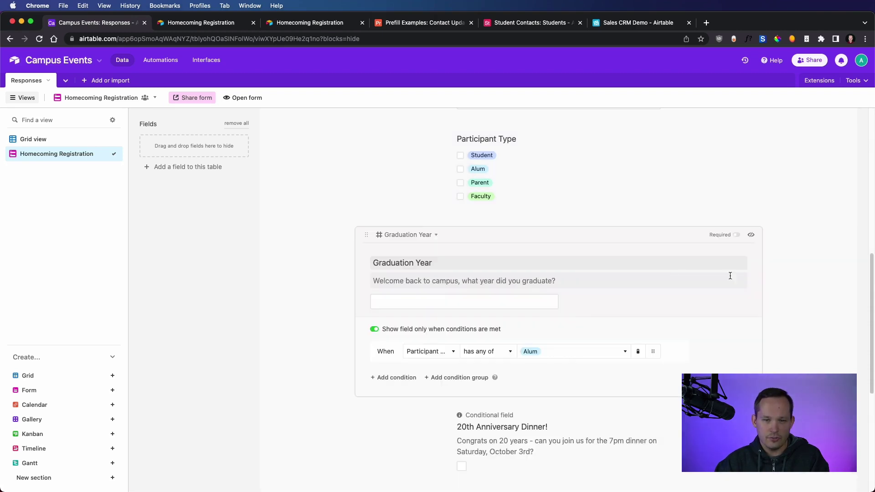
{"action": "left_click", "coordinate": [790, 283]}
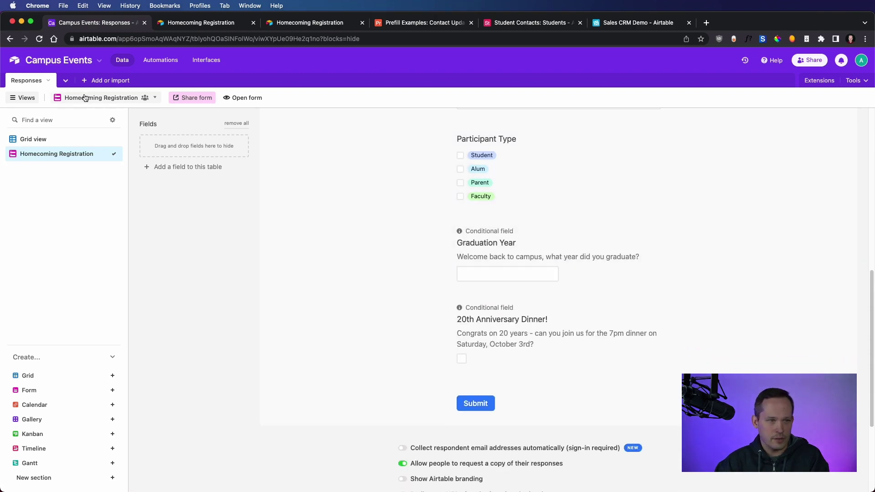
{"action": "left_click", "coordinate": [57, 139]}
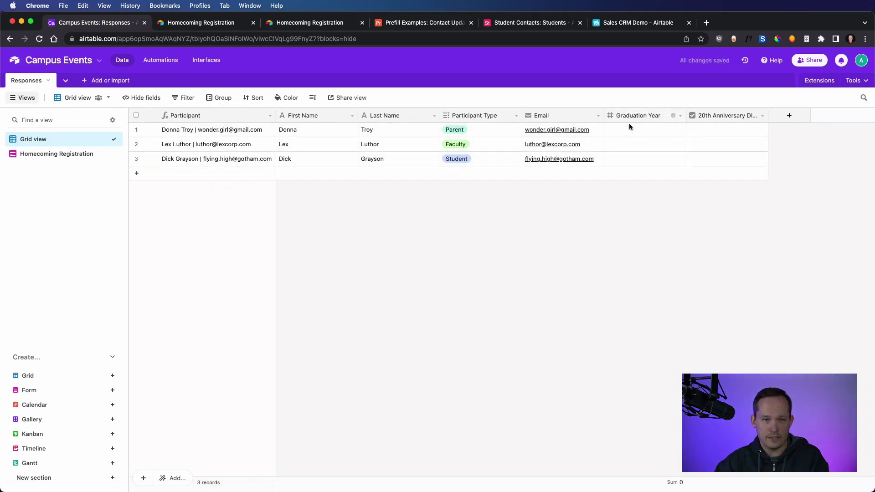
Return to the Homecoming Registration form and open Graduation Year's display conditions
{"action": "left_click", "coordinate": [63, 153]}
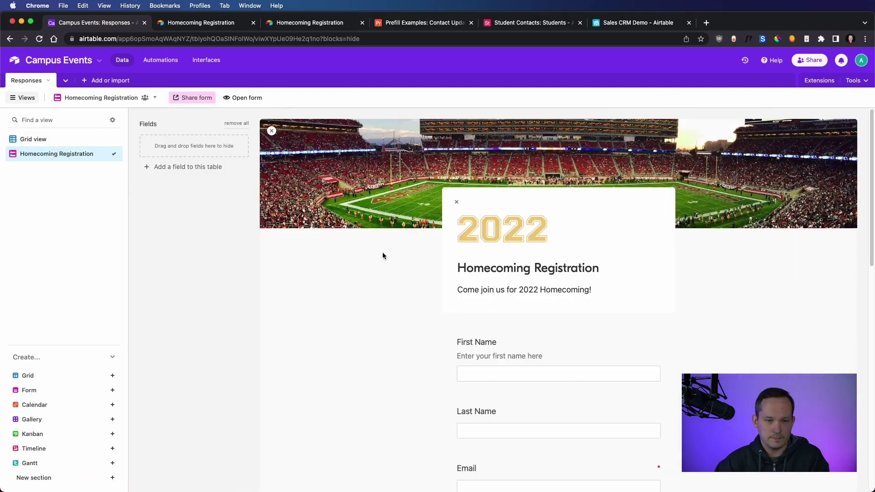
{"action": "scroll", "coordinate": [456, 282], "scroll_direction": "down", "scroll_amount": 4}
{"action": "scroll", "coordinate": [516, 311], "scroll_direction": "down", "scroll_amount": 4}
{"action": "left_click", "coordinate": [553, 310]}
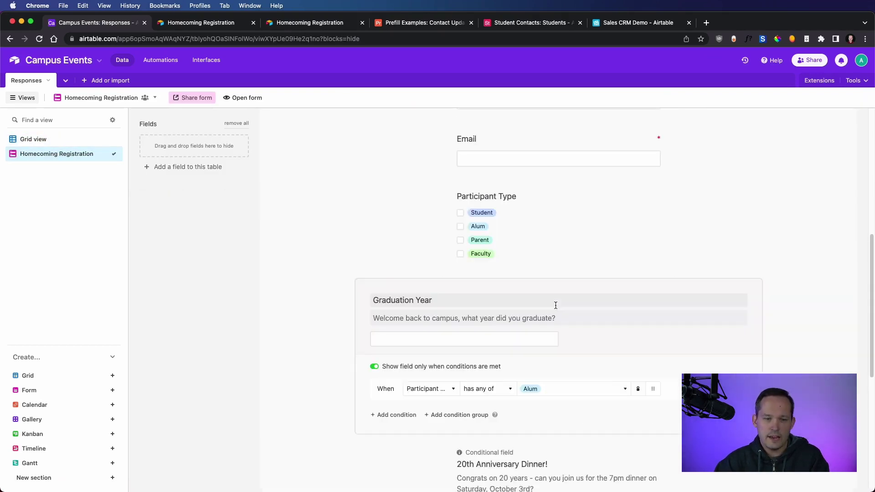
Confirm the condition checks that Participant Type includes Alum, leaving it unchanged
{"action": "scroll", "coordinate": [556, 305], "scroll_direction": "down", "scroll_amount": 2}
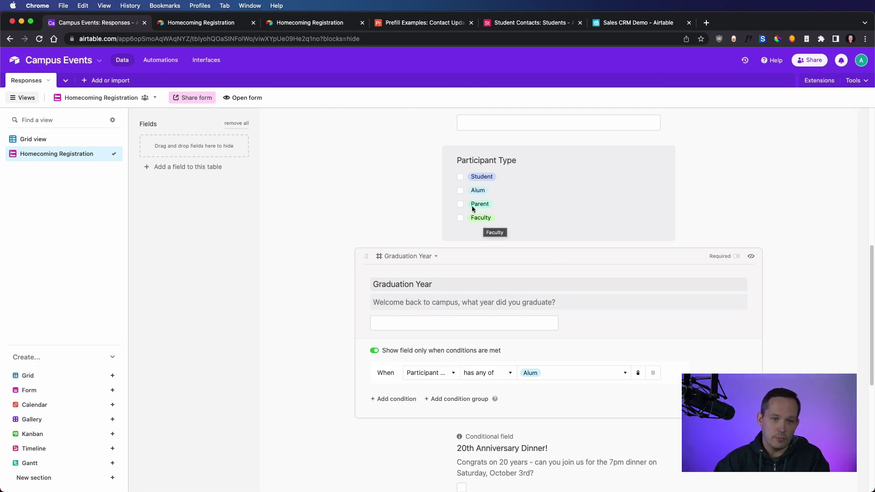
{"action": "scroll", "coordinate": [534, 289], "scroll_direction": "down", "scroll_amount": 2}
{"action": "scroll", "coordinate": [533, 290], "scroll_direction": "down", "scroll_amount": 1}
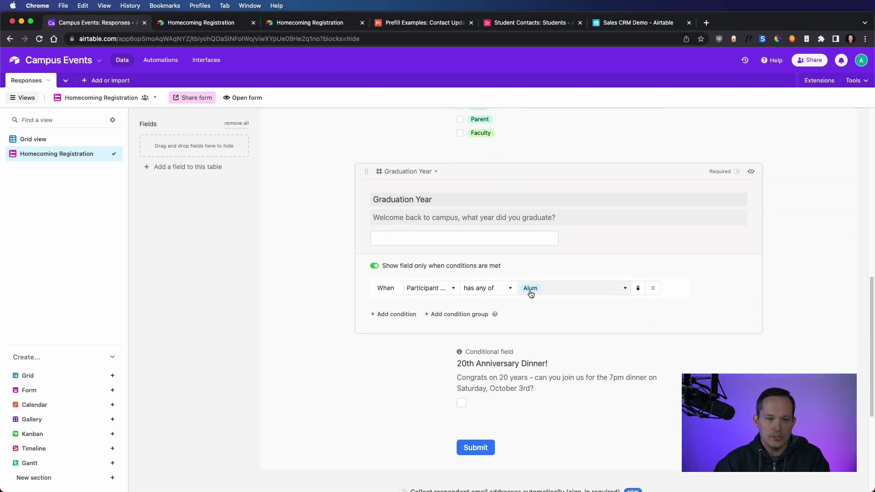
{"action": "left_click", "coordinate": [446, 292]}
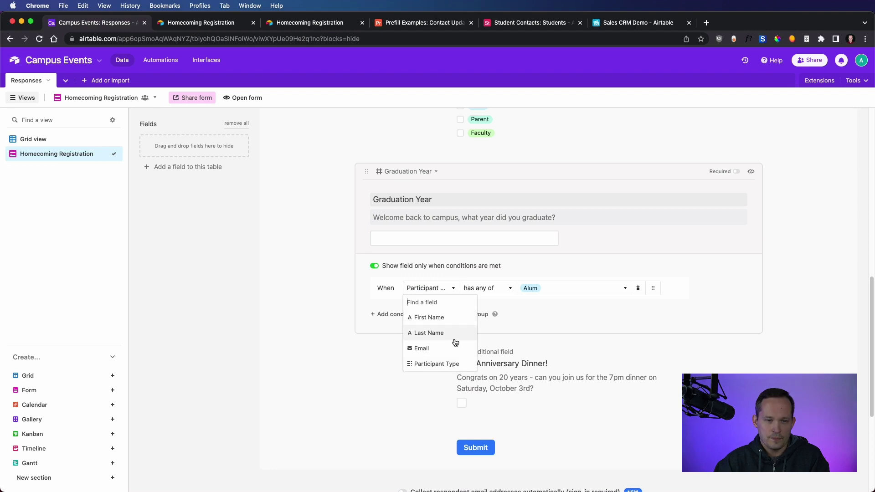
{"action": "left_click", "coordinate": [717, 292]}
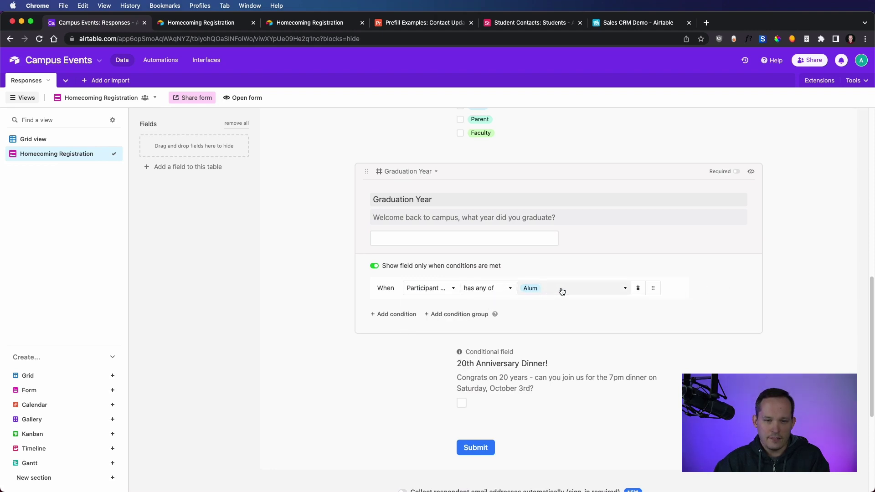
{"action": "left_click", "coordinate": [595, 290]}
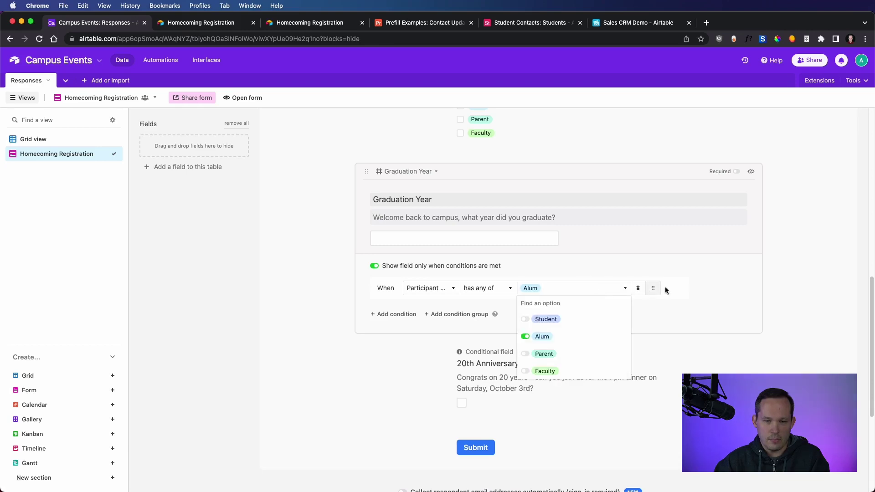
{"action": "left_click", "coordinate": [702, 287]}
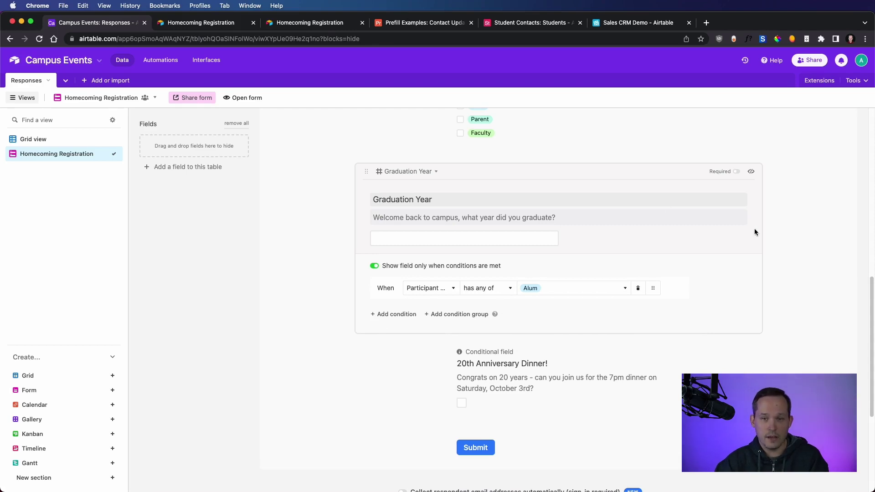
{"action": "left_click", "coordinate": [836, 225]}
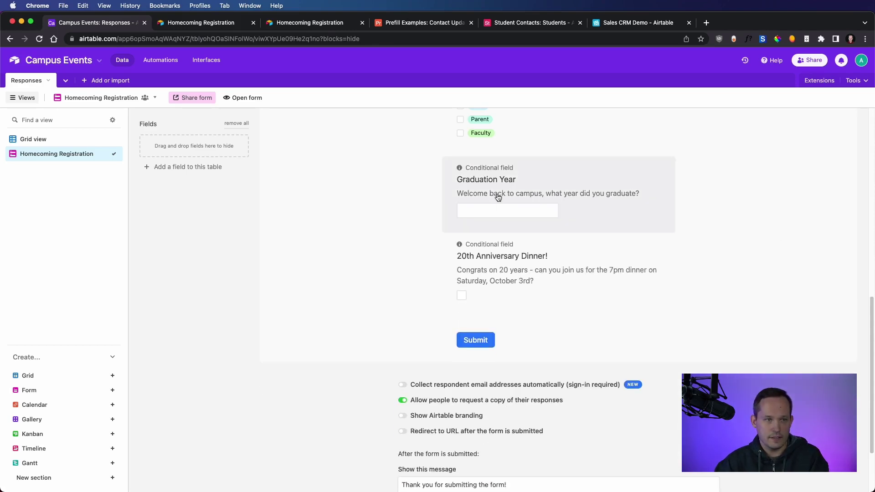
Tick Alum as the participant type on the live shared form
{"action": "left_click", "coordinate": [346, 23]}
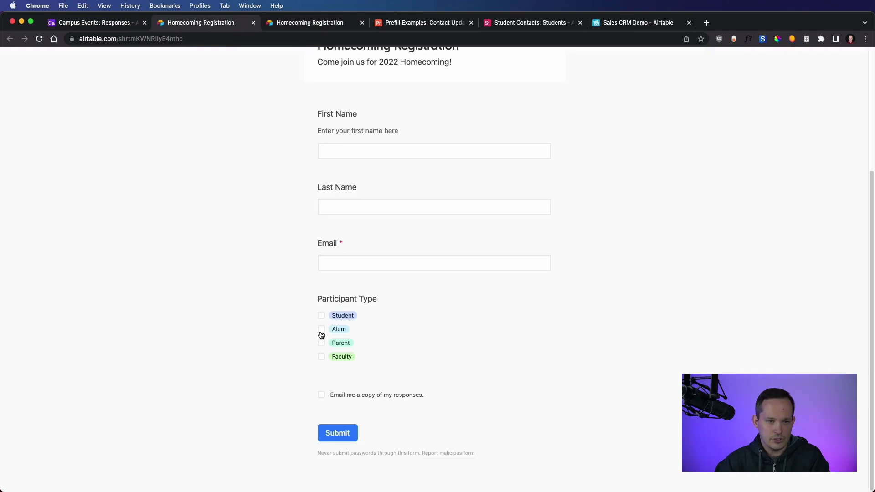
{"action": "left_click", "coordinate": [322, 330]}
{"action": "scroll", "coordinate": [481, 342], "scroll_direction": "down", "scroll_amount": 2}
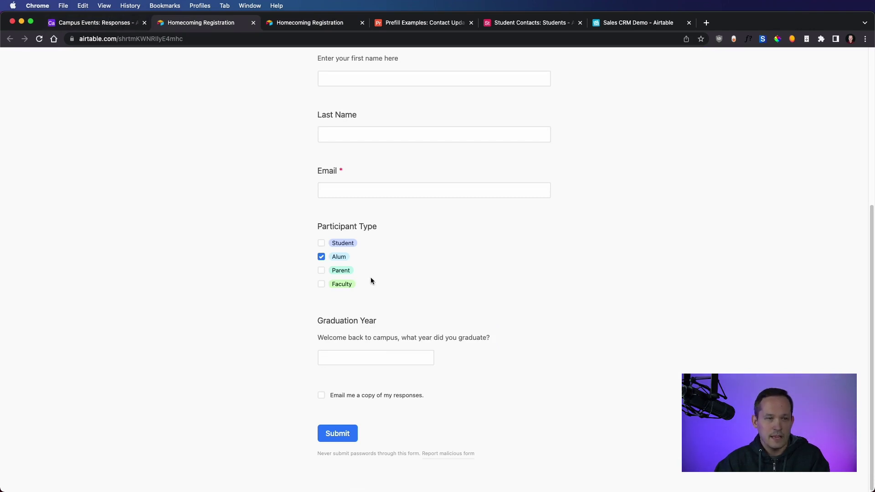
{"action": "left_click", "coordinate": [100, 23]}
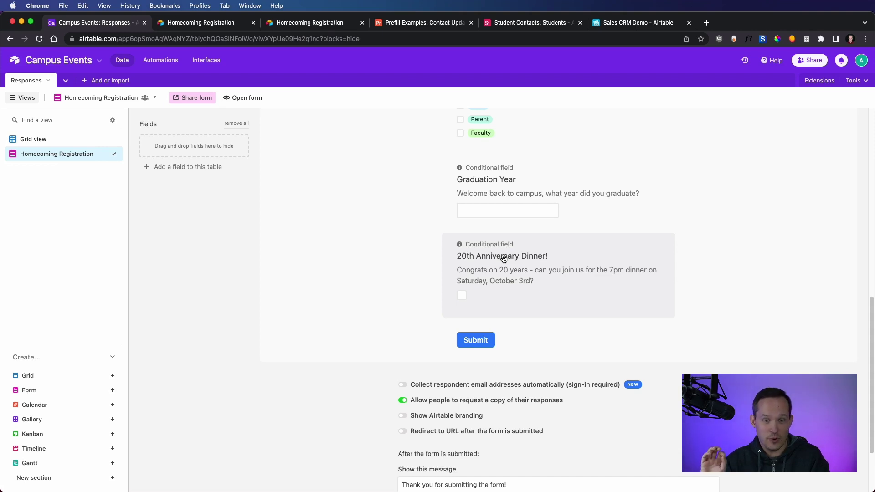
Enter 2002 as the Graduation Year, revealing the 20th Anniversary Dinner question
{"action": "left_click", "coordinate": [226, 23]}
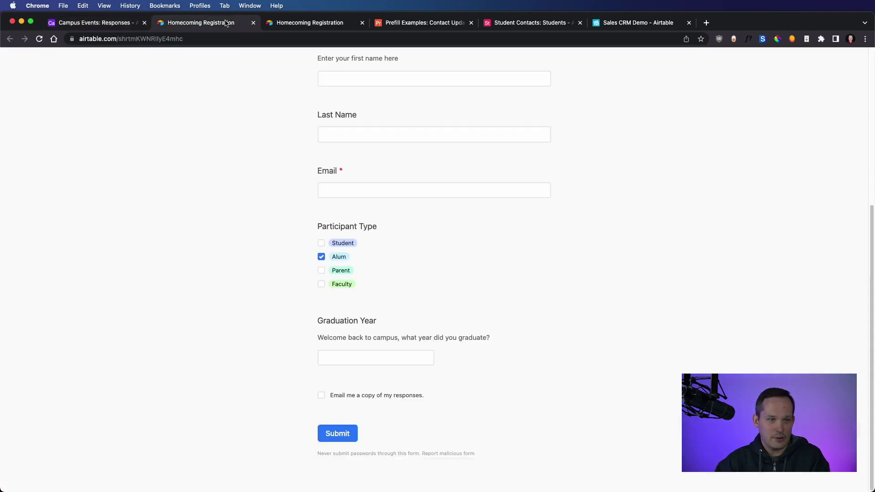
{"action": "left_click", "coordinate": [364, 358]}
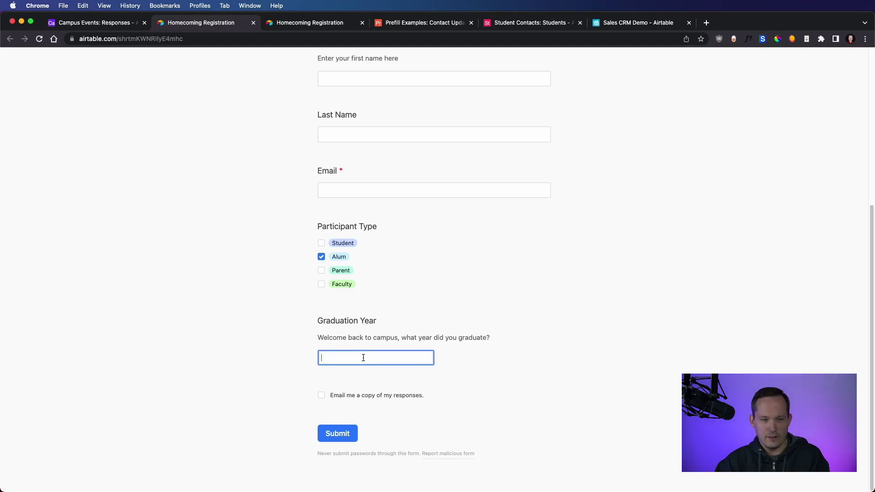
{"action": "type", "text": "200"}
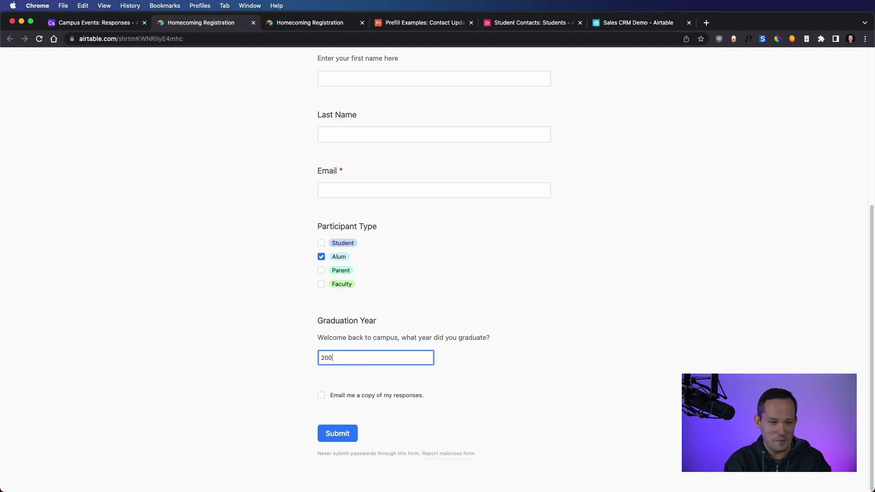
{"action": "type", "text": "2"}
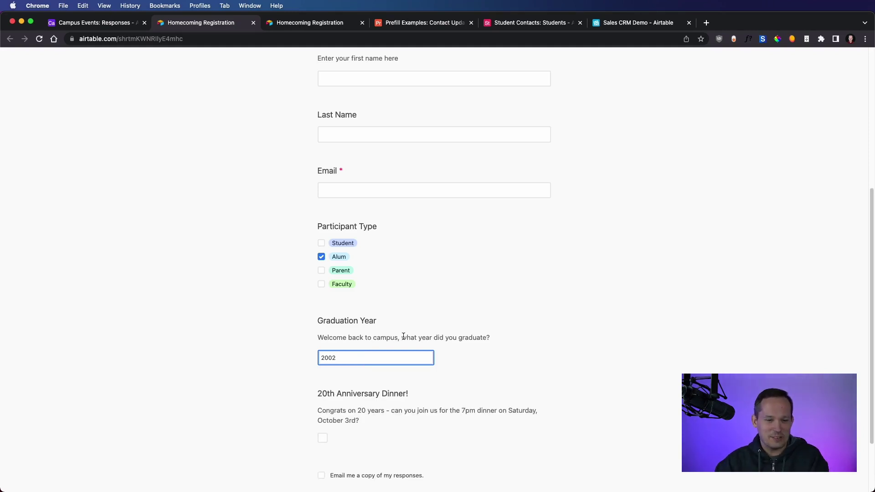
{"action": "scroll", "coordinate": [403, 335], "scroll_direction": "down", "scroll_amount": 3}
{"action": "left_click", "coordinate": [114, 23]}
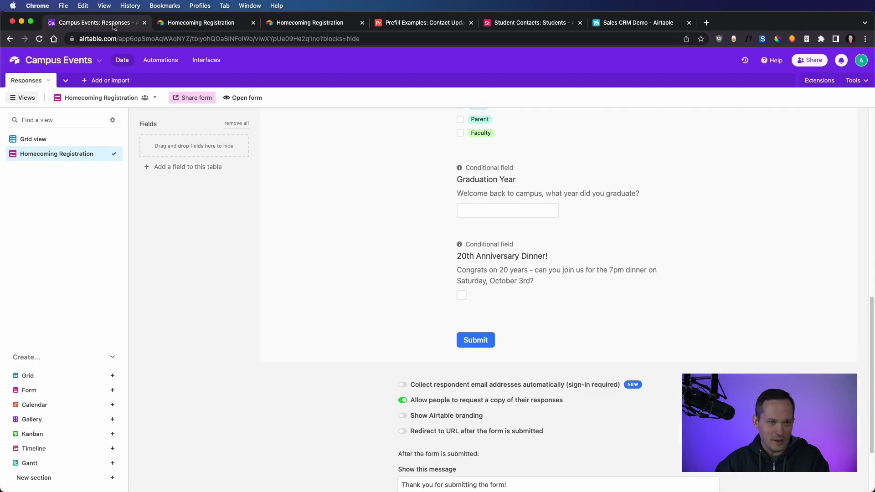
Verify the 20th Anniversary Dinner question's condition checks Graduation Year equals 2002, leaving it unchanged
{"action": "left_click", "coordinate": [532, 270]}
{"action": "left_click", "coordinate": [453, 333]}
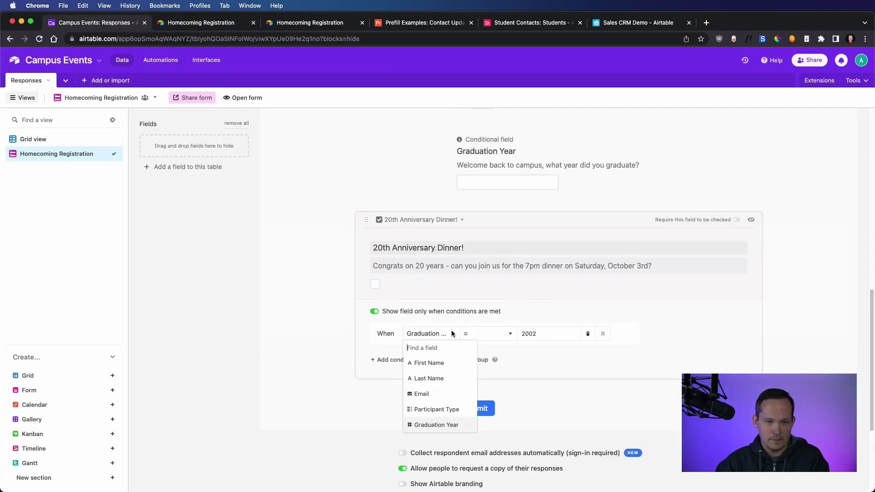
{"action": "left_click", "coordinate": [641, 367]}
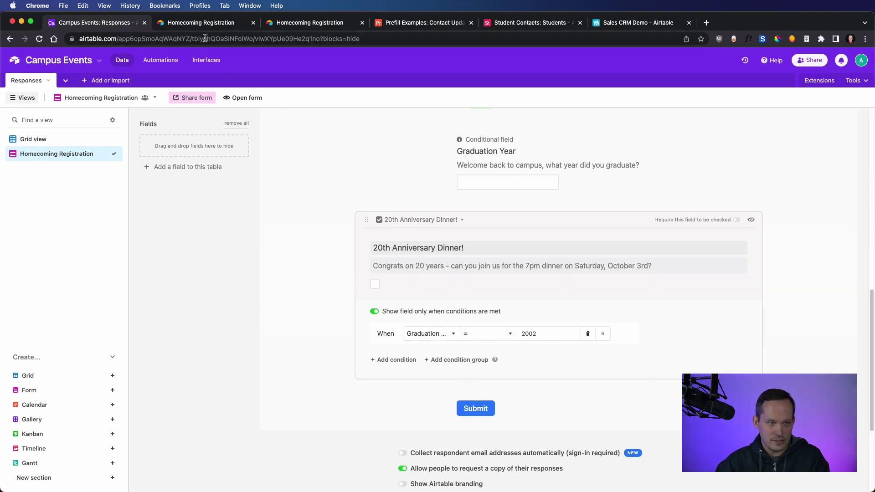
{"action": "left_click", "coordinate": [193, 25]}
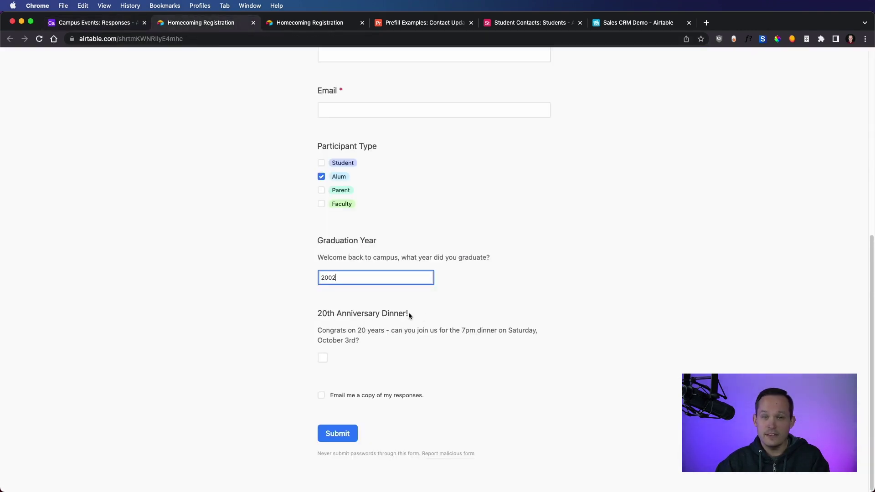
Accept the dinner invitation, then change Graduation Year to 2005 to hide the dinner question
{"action": "left_click", "coordinate": [323, 359]}
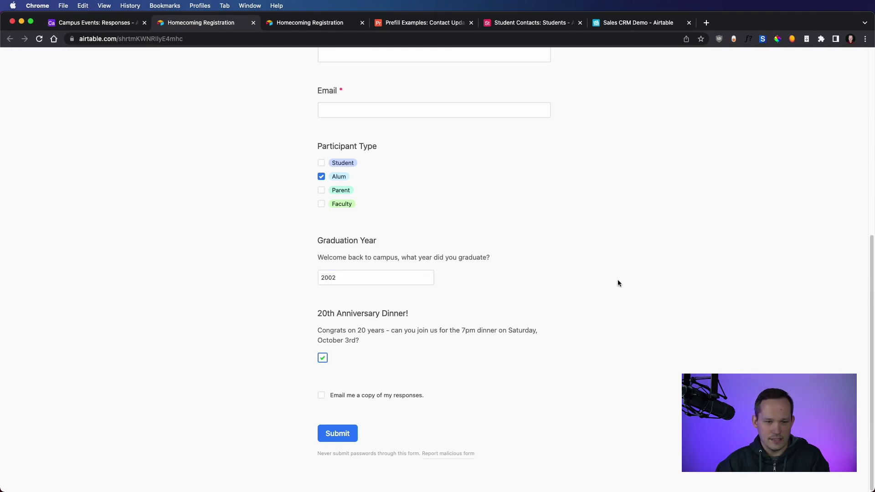
{"action": "scroll", "coordinate": [347, 335], "scroll_direction": "up", "scroll_amount": 2}
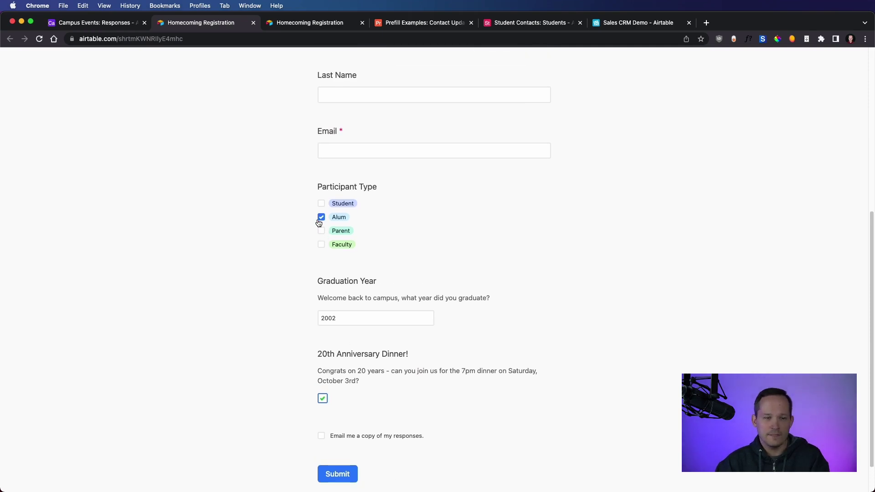
{"action": "left_click", "coordinate": [347, 320]}
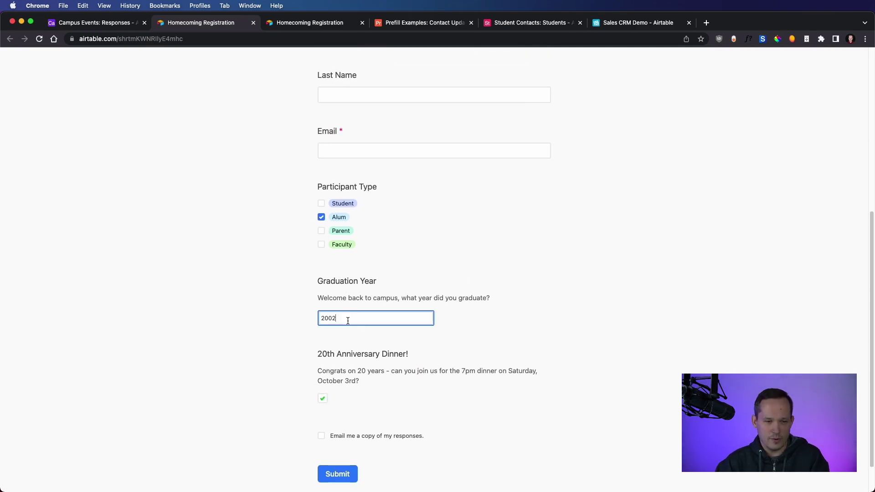
{"action": "key", "text": "BackSpace"}
{"action": "type", "text": "5"}
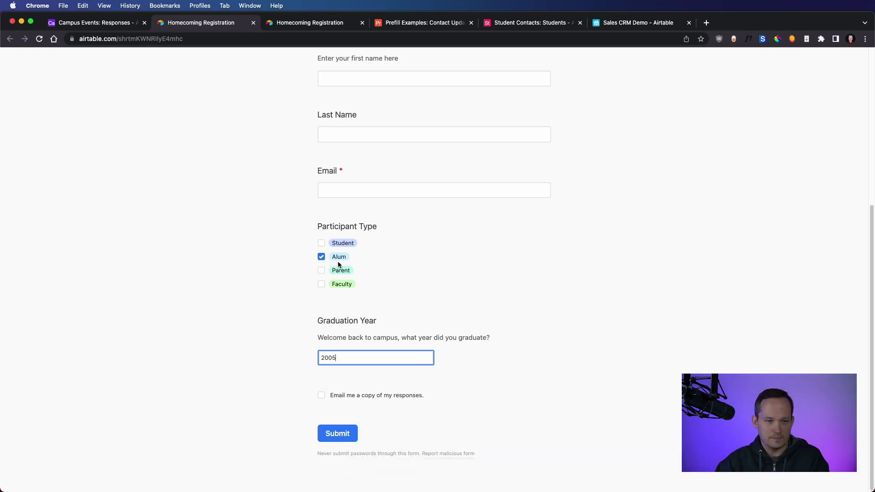
Untick and re-tick Alum, tick Parent, and set Graduation Year back to 2002
{"action": "left_click", "coordinate": [321, 257]}
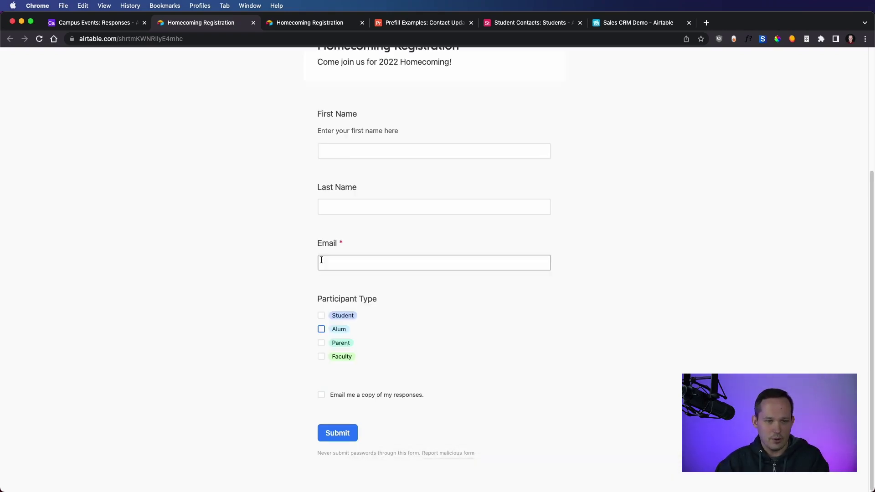
{"action": "left_click", "coordinate": [322, 344]}
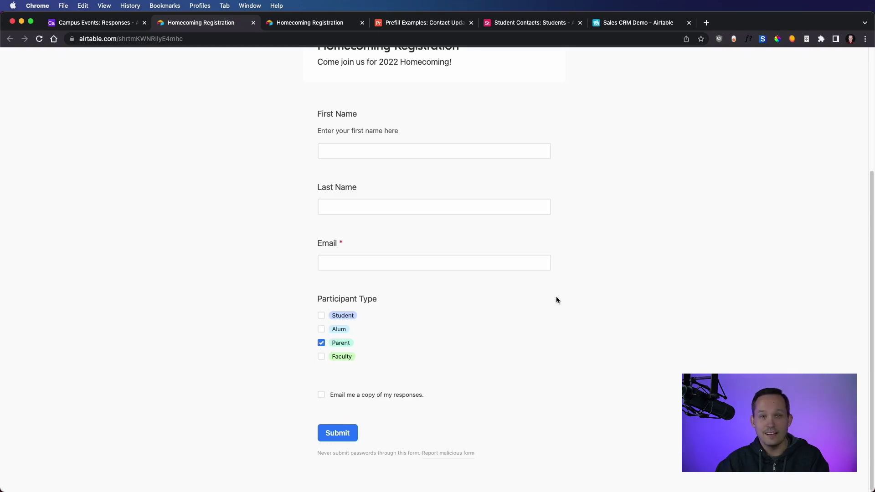
{"action": "left_click", "coordinate": [319, 332]}
{"action": "scroll", "coordinate": [410, 347], "scroll_direction": "down", "scroll_amount": 3}
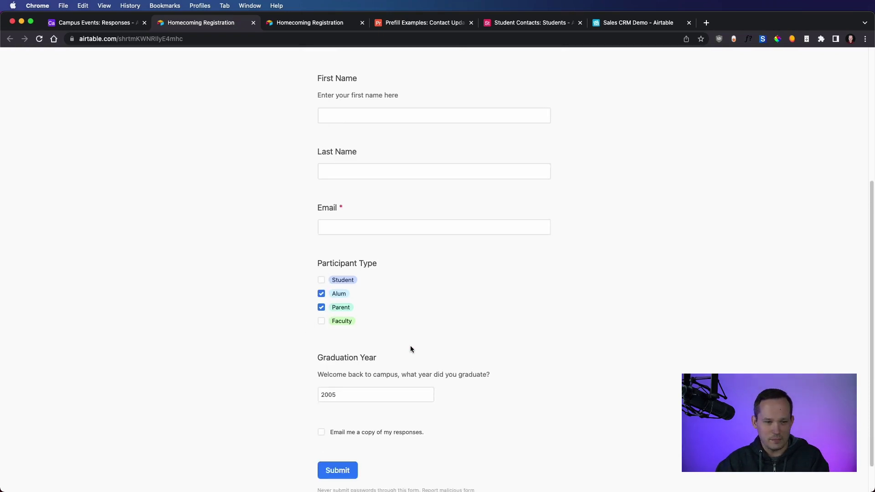
{"action": "left_click", "coordinate": [349, 357]}
{"action": "key", "text": "BackSpace"}
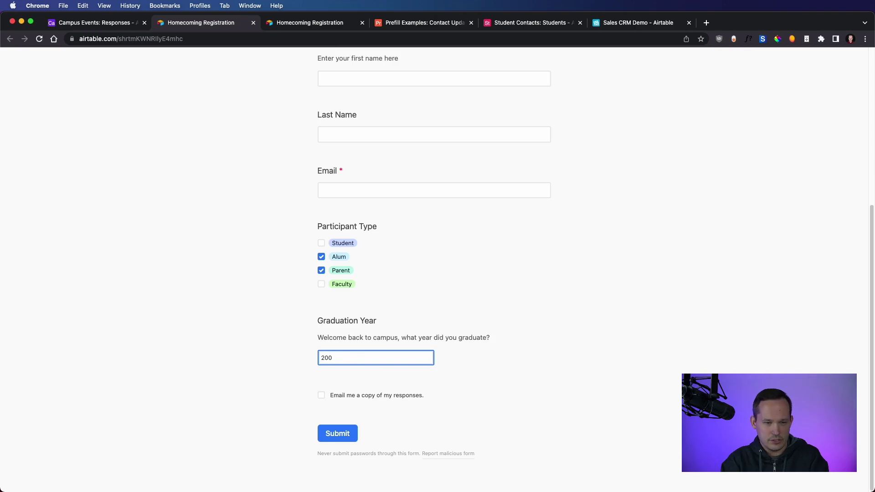
{"action": "type", "text": "2"}
{"action": "scroll", "coordinate": [516, 321], "scroll_direction": "down", "scroll_amount": 2}
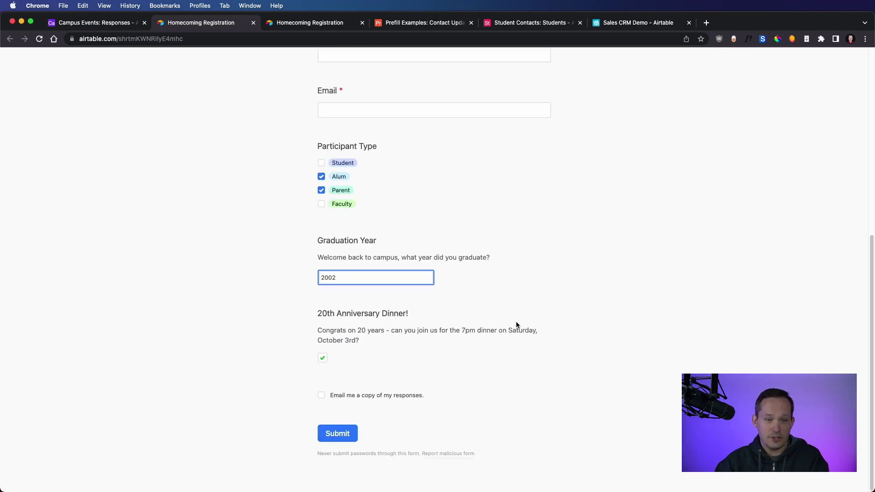
{"action": "left_click", "coordinate": [707, 314]}
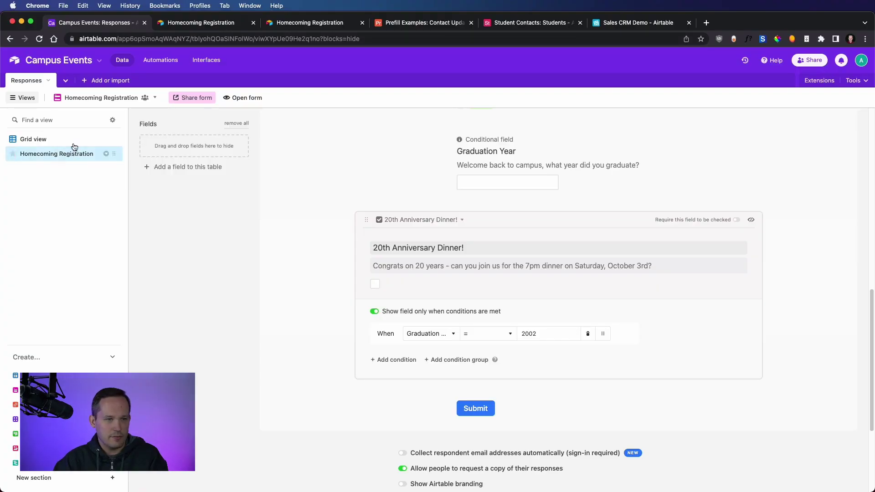
Open the Post registrations to Slack automation and review its trigger type
{"action": "left_click", "coordinate": [160, 60]}
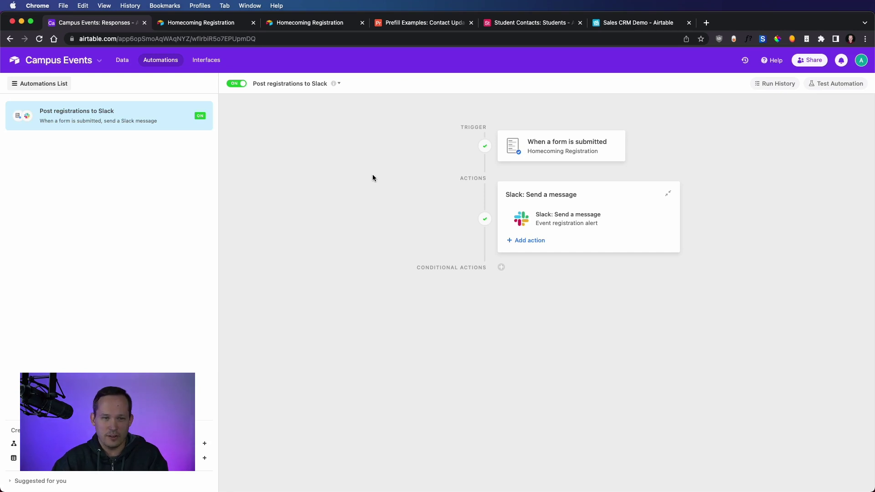
{"action": "left_click", "coordinate": [552, 154]}
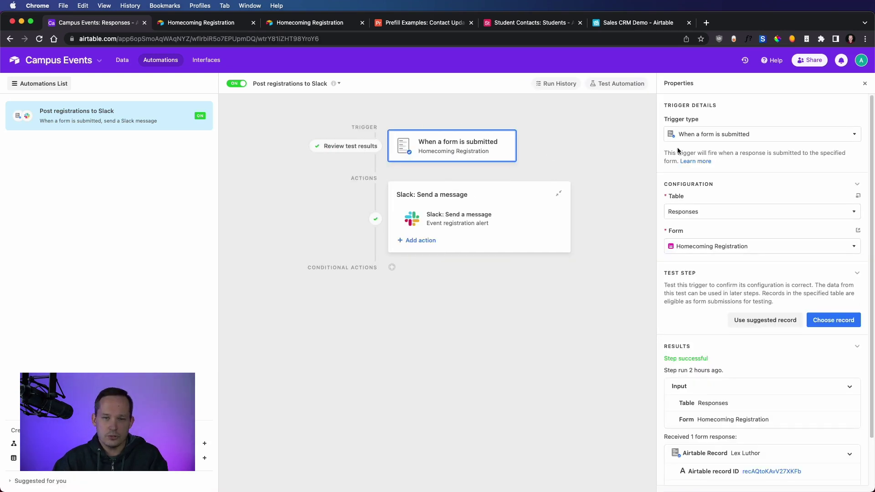
{"action": "left_click", "coordinate": [722, 137]}
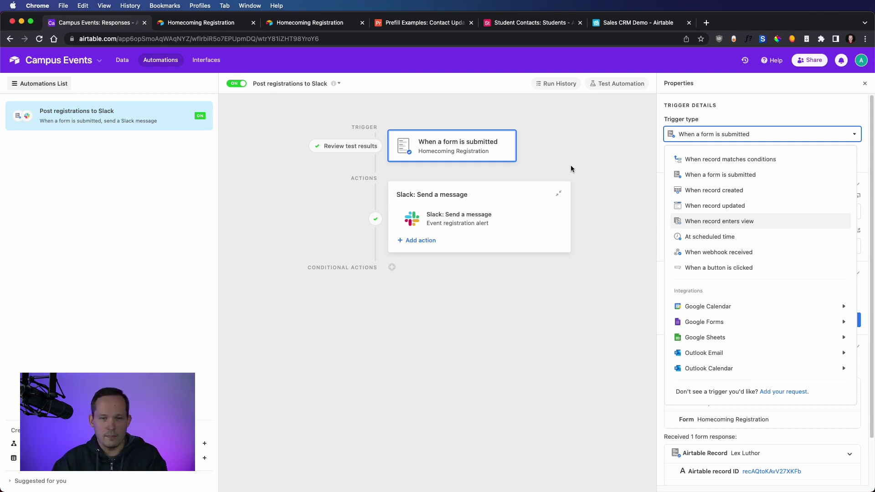
{"action": "left_click", "coordinate": [585, 191]}
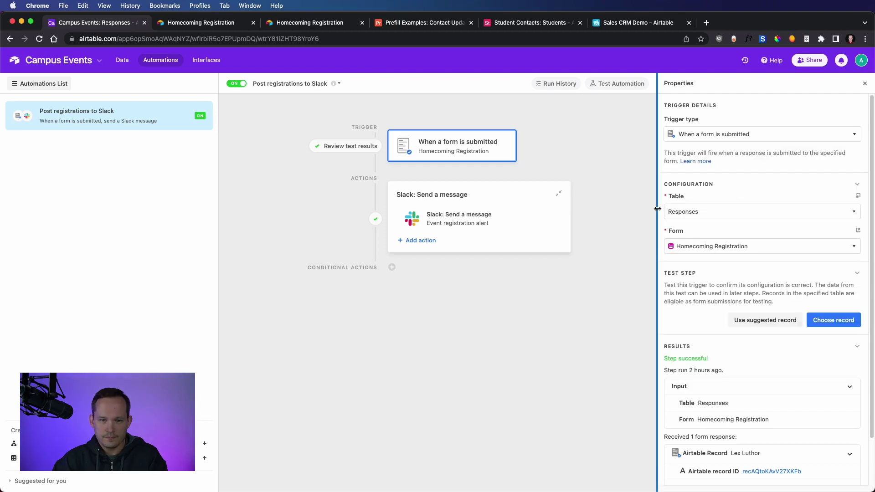
Confirm the trigger uses the Responses table and the Homecoming Registration form
{"action": "left_click", "coordinate": [740, 215]}
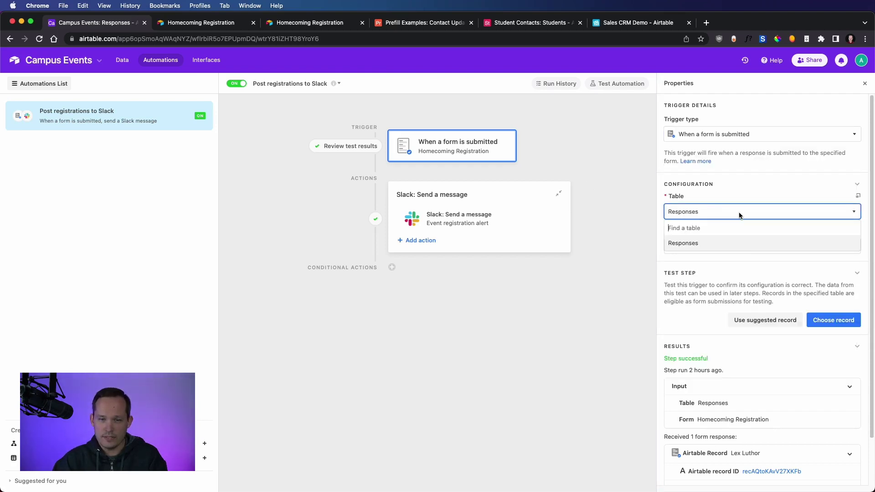
{"action": "left_click", "coordinate": [740, 216]}
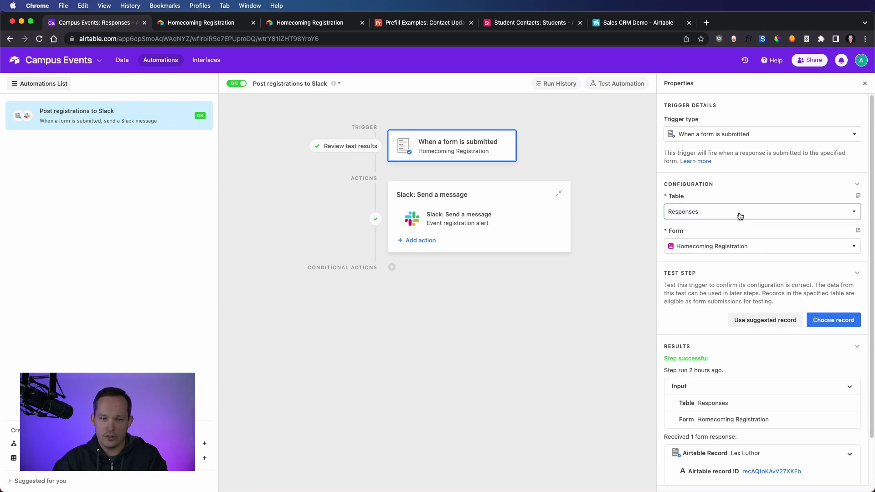
{"action": "left_click", "coordinate": [775, 248]}
{"action": "left_click", "coordinate": [775, 247]}
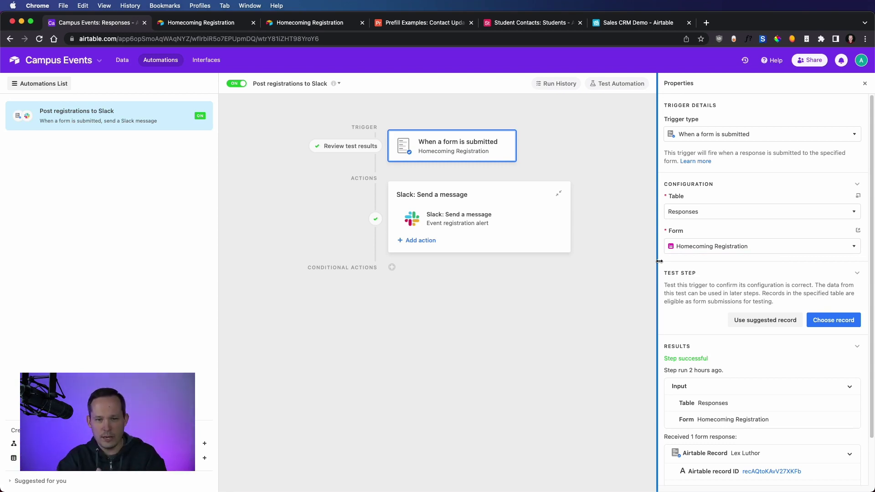
{"action": "scroll", "coordinate": [748, 214], "scroll_direction": "down", "scroll_amount": 3}
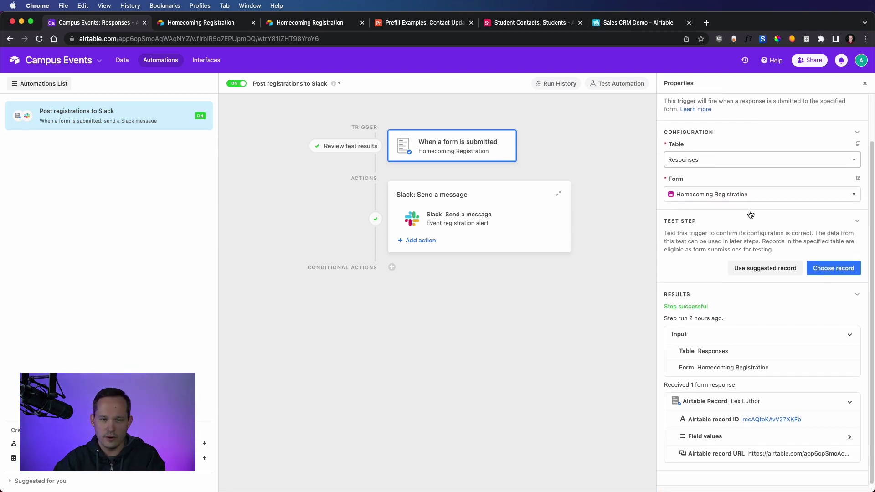
{"action": "left_click", "coordinate": [483, 223]}
Review the Slack step's accounts and action types, keeping Send message as the action
{"action": "left_click", "coordinate": [729, 233]}
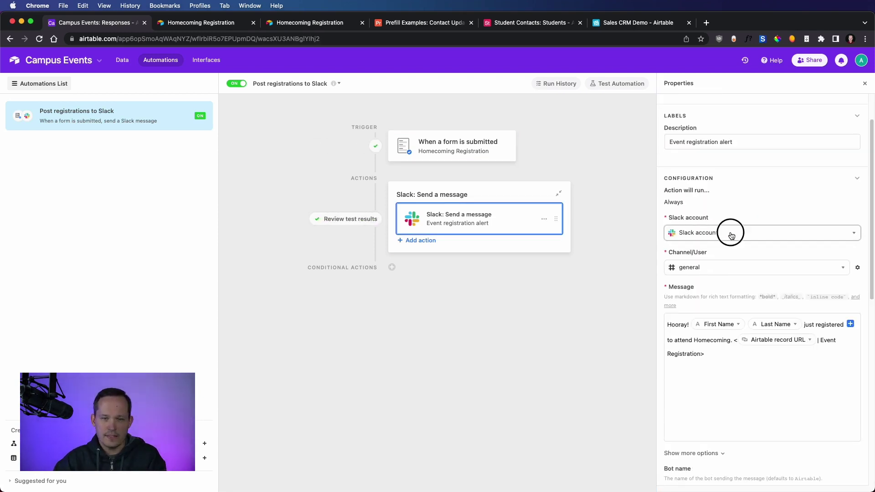
{"action": "left_click", "coordinate": [743, 211]}
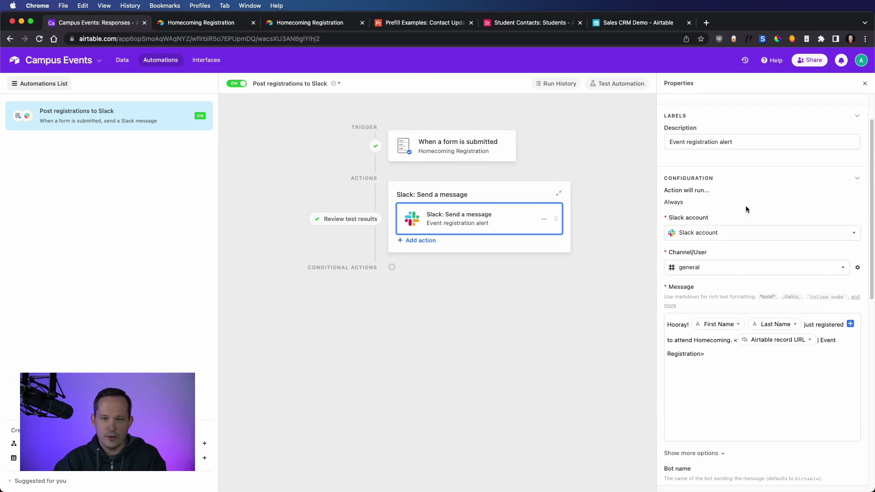
{"action": "scroll", "coordinate": [746, 209], "scroll_direction": "up", "scroll_amount": 2}
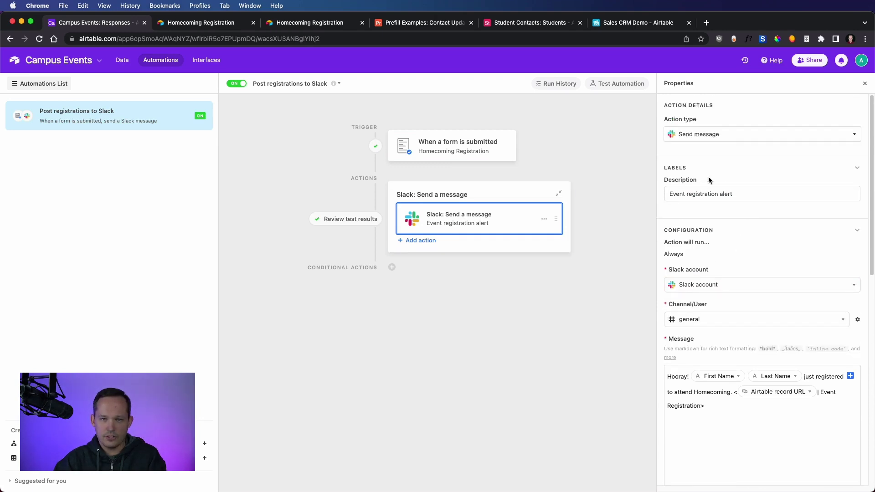
{"action": "left_click", "coordinate": [742, 134]}
{"action": "scroll", "coordinate": [770, 196], "scroll_direction": "down", "scroll_amount": 3}
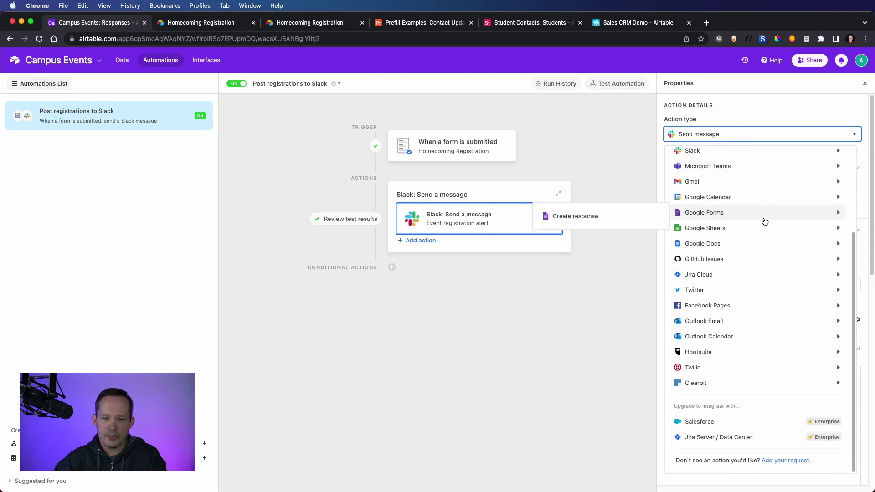
{"action": "mouse_move", "coordinate": [744, 246]}
{"action": "scroll", "coordinate": [735, 256], "scroll_direction": "up", "scroll_amount": 3}
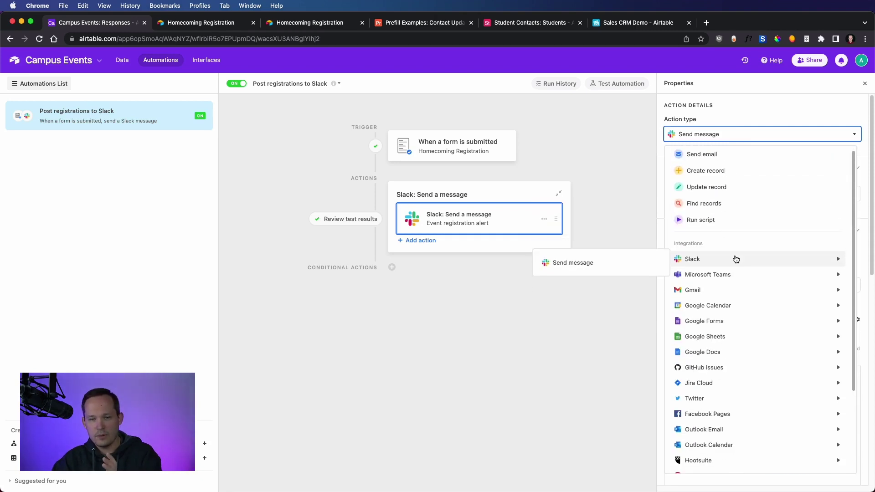
{"action": "scroll", "coordinate": [736, 259], "scroll_direction": "down", "scroll_amount": 1}
{"action": "scroll", "coordinate": [735, 259], "scroll_direction": "down", "scroll_amount": 4}
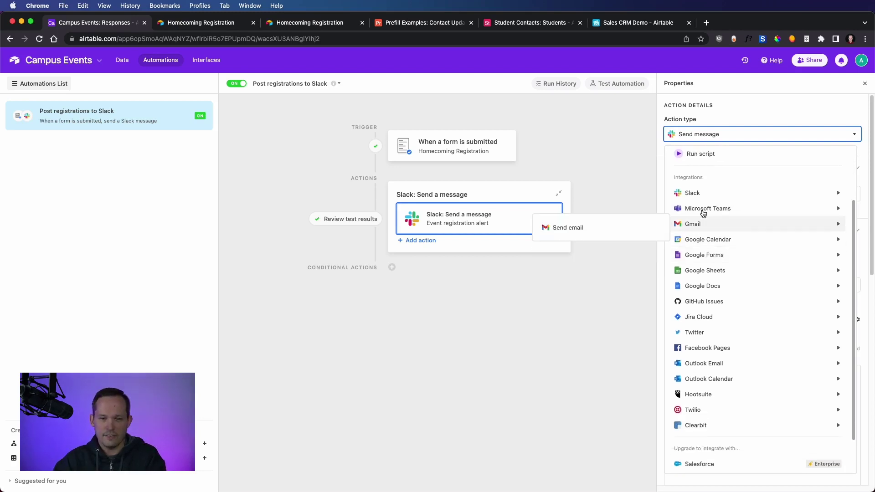
{"action": "mouse_move", "coordinate": [718, 303]}
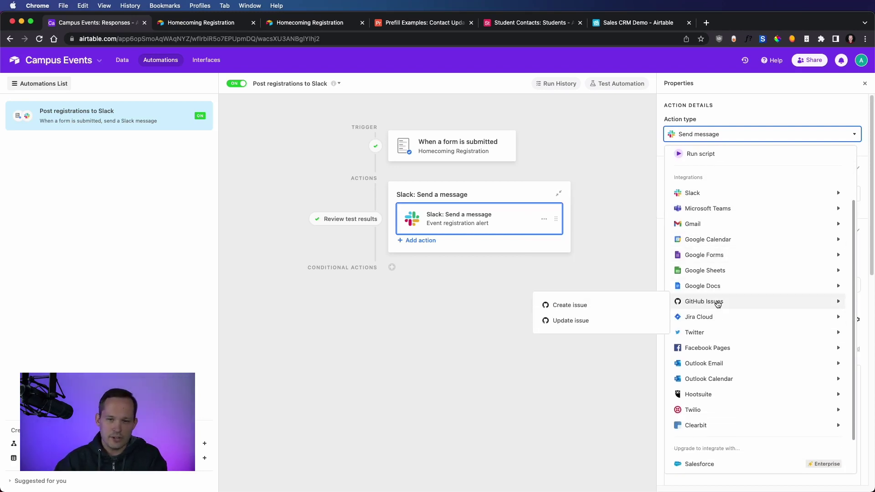
{"action": "mouse_move", "coordinate": [714, 200]}
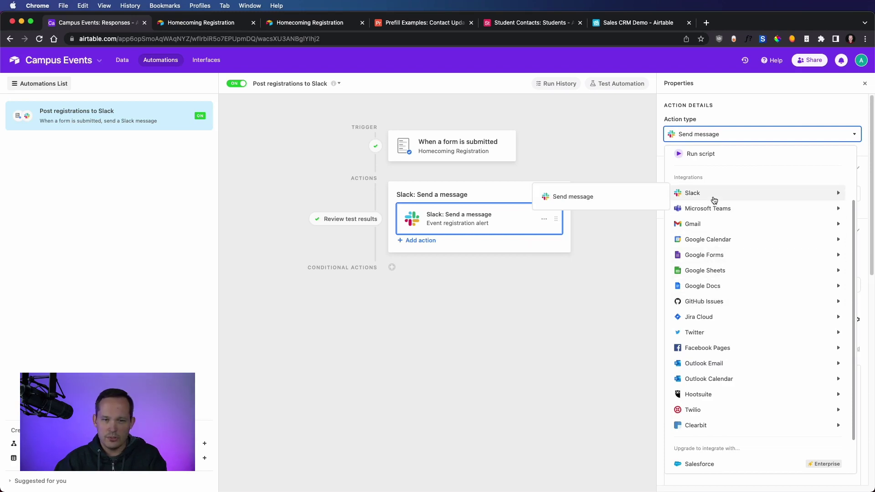
{"action": "left_click", "coordinate": [784, 119]}
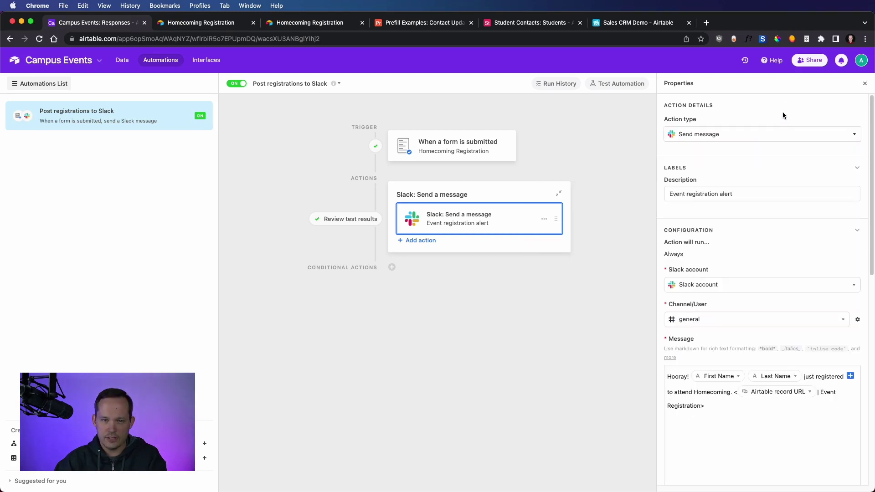
Keep the connected Slack account and post the message to #general
{"action": "scroll", "coordinate": [760, 208], "scroll_direction": "down", "scroll_amount": 1}
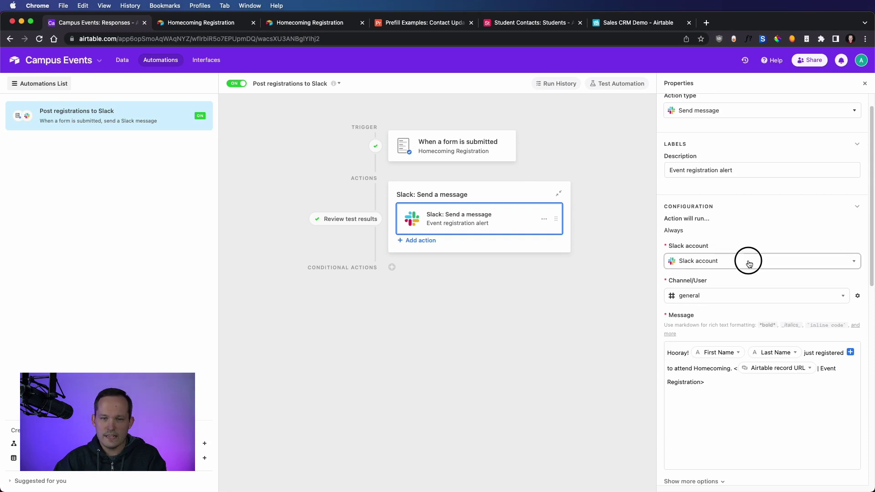
{"action": "left_click", "coordinate": [748, 262]}
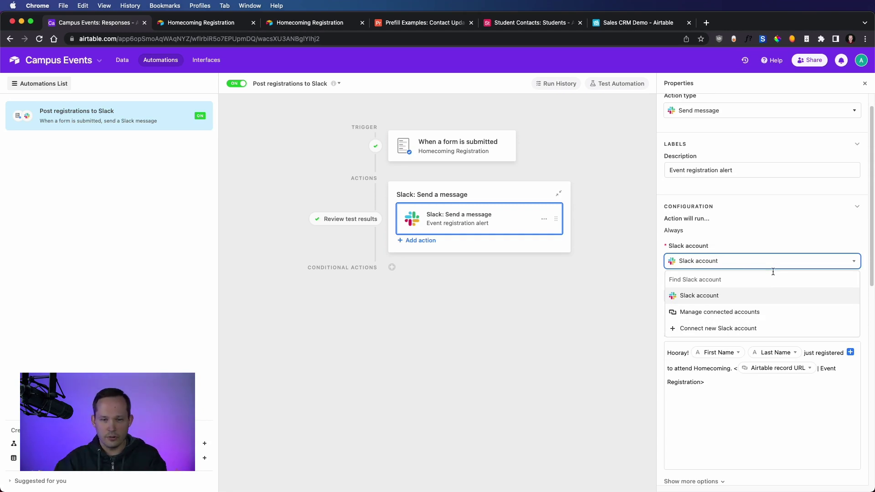
{"action": "left_click", "coordinate": [783, 229]}
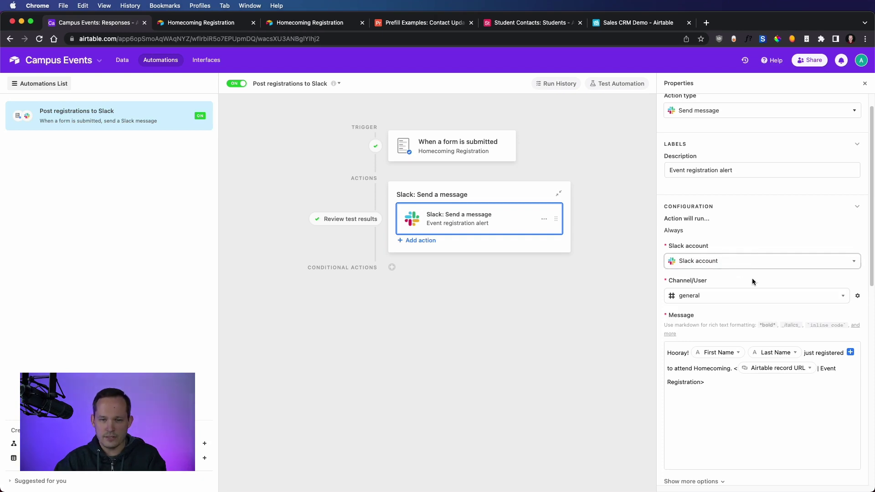
{"action": "scroll", "coordinate": [756, 285], "scroll_direction": "down", "scroll_amount": 2}
{"action": "left_click", "coordinate": [760, 251]}
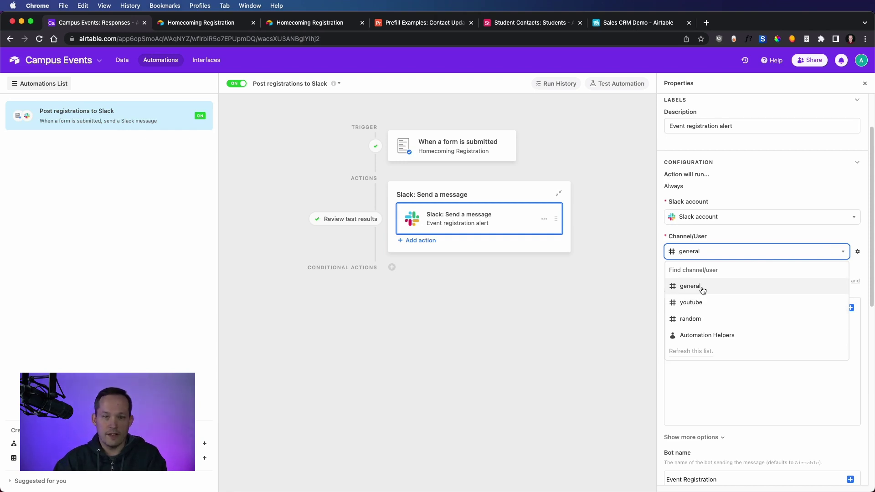
{"action": "left_click", "coordinate": [702, 289]}
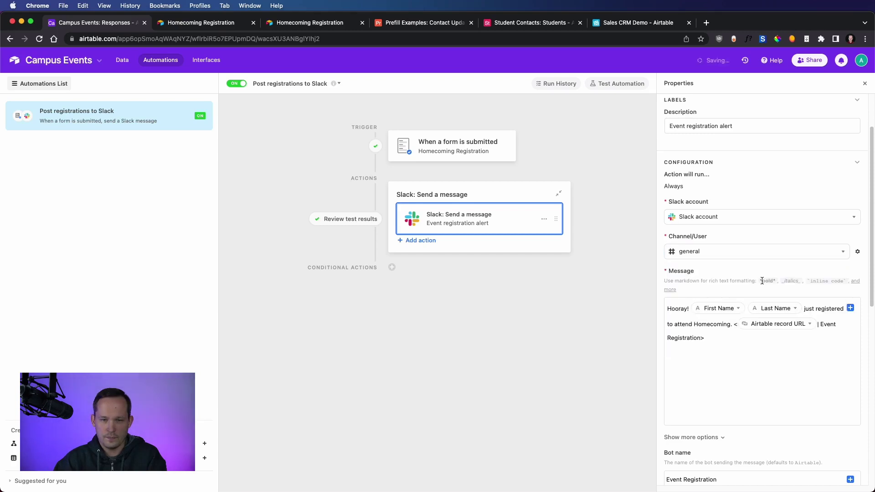
Review the Hooray! message text and the First Name token options without changes
{"action": "scroll", "coordinate": [734, 289], "scroll_direction": "down", "scroll_amount": 1}
{"action": "scroll", "coordinate": [731, 292], "scroll_direction": "down", "scroll_amount": 1}
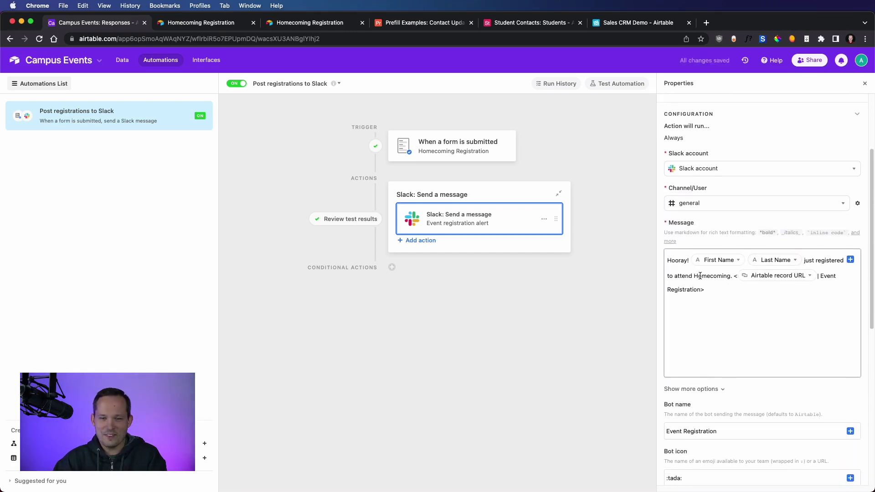
{"action": "double_click", "coordinate": [668, 260]}
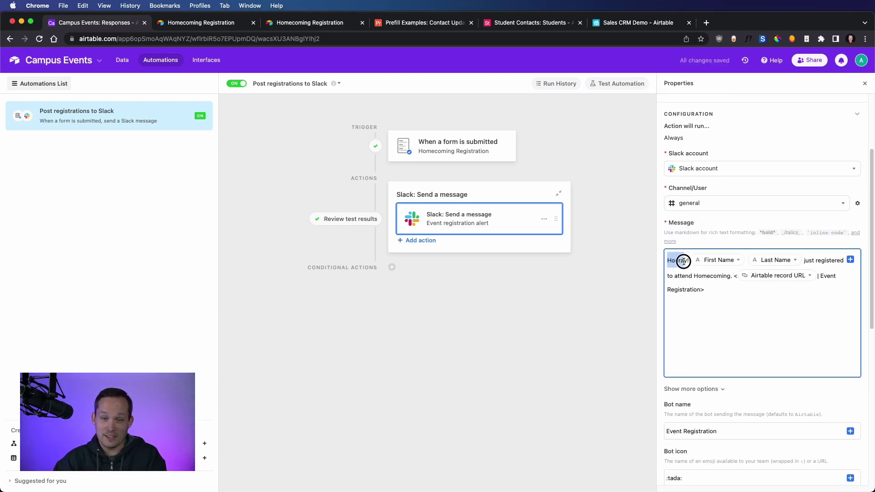
{"action": "left_click", "coordinate": [696, 276]}
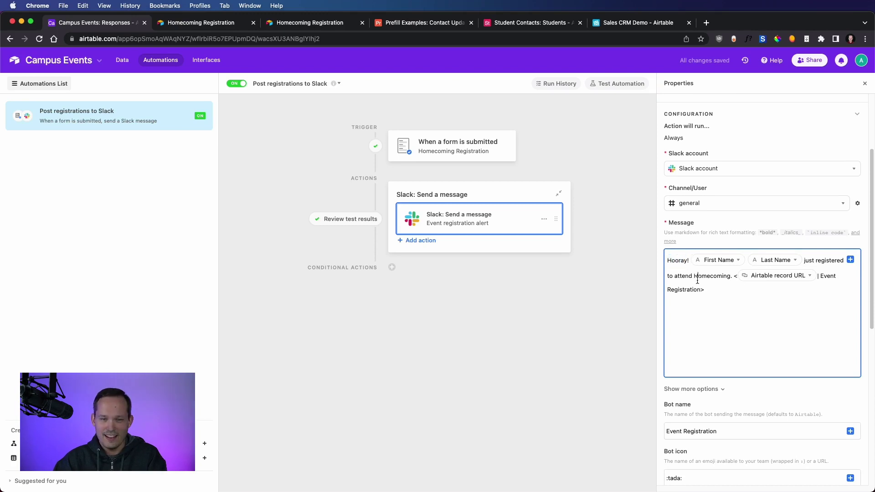
{"action": "left_click", "coordinate": [739, 262]}
{"action": "mouse_move", "coordinate": [736, 301]}
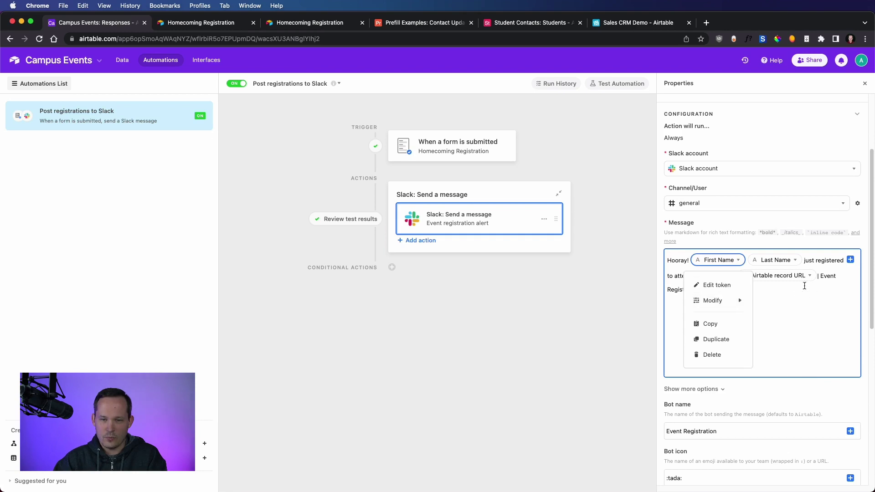
{"action": "left_click", "coordinate": [791, 288]}
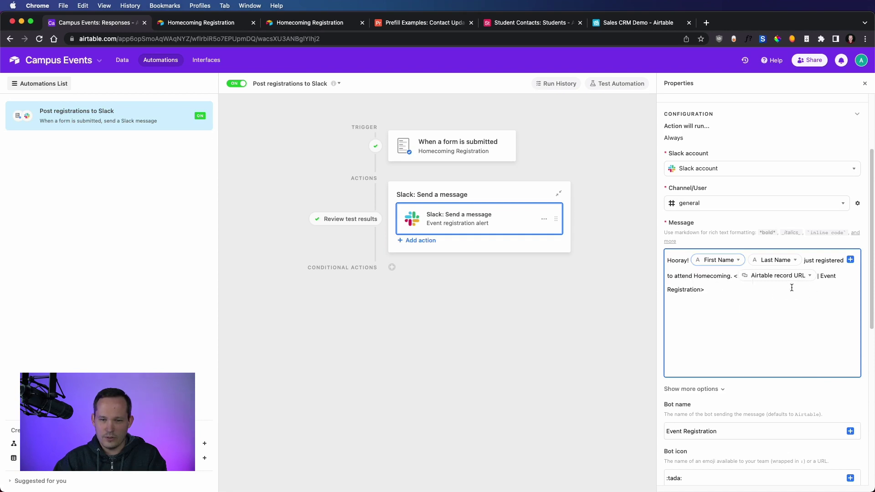
Insert the Airtable record URL into the message as the Event Registration link
{"action": "left_click", "coordinate": [851, 260]}
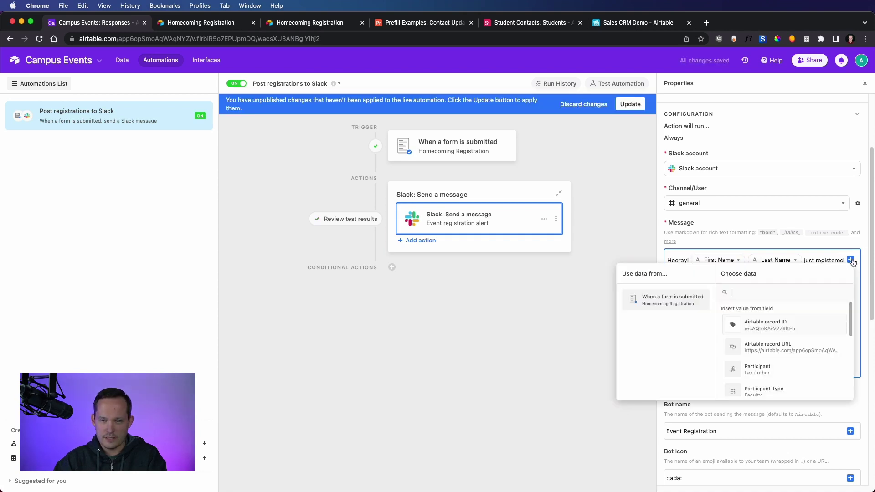
{"action": "scroll", "coordinate": [759, 354], "scroll_direction": "down", "scroll_amount": 2}
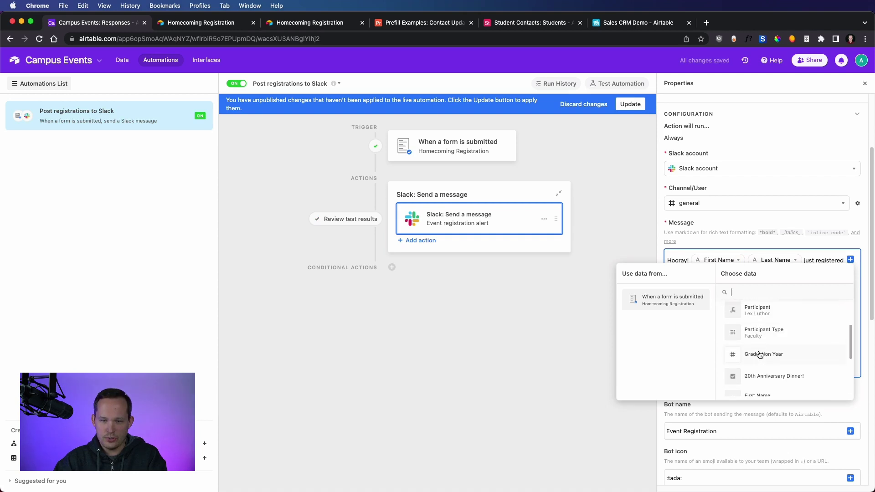
{"action": "scroll", "coordinate": [770, 355], "scroll_direction": "up", "scroll_amount": 3}
{"action": "scroll", "coordinate": [768, 337], "scroll_direction": "down", "scroll_amount": 3}
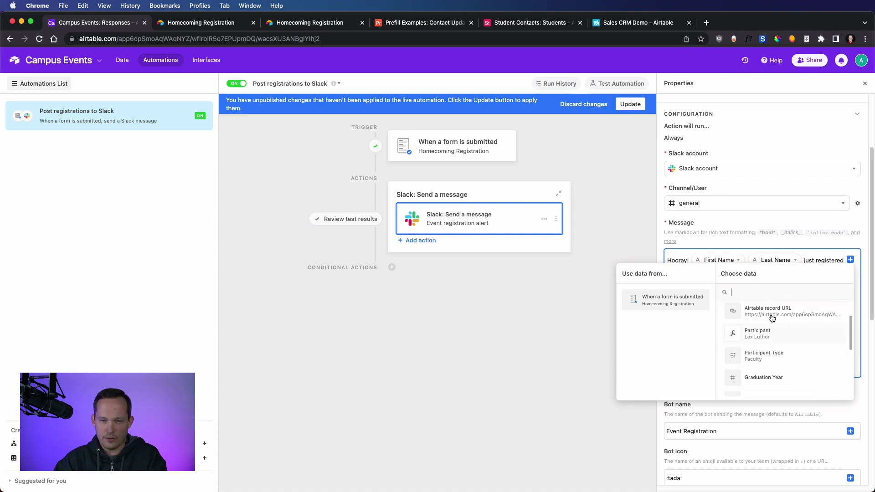
{"action": "left_click", "coordinate": [770, 314]}
{"action": "left_click", "coordinate": [709, 289]}
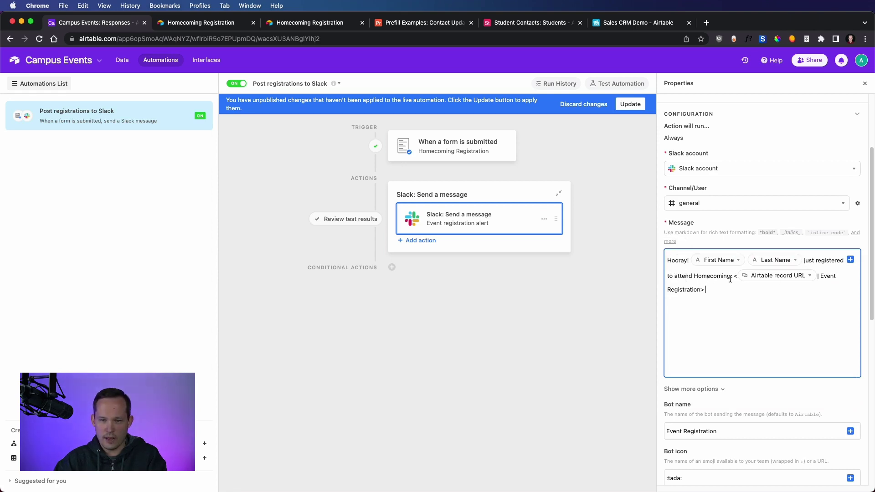
{"action": "mouse_move", "coordinate": [759, 279]}
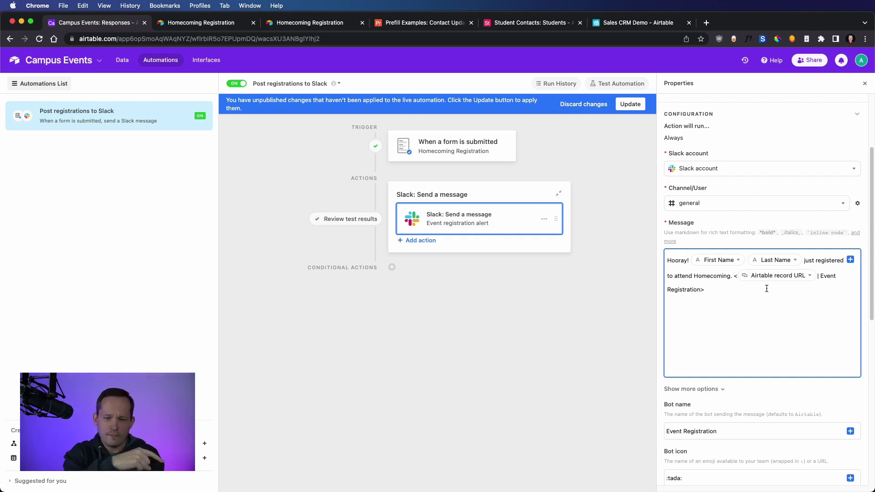
Check the bot name 'Event Registration' and :tada: icon, then bring up the live Homecoming Registration form
{"action": "scroll", "coordinate": [764, 302], "scroll_direction": "down", "scroll_amount": 2}
{"action": "scroll", "coordinate": [763, 302], "scroll_direction": "down", "scroll_amount": 5}
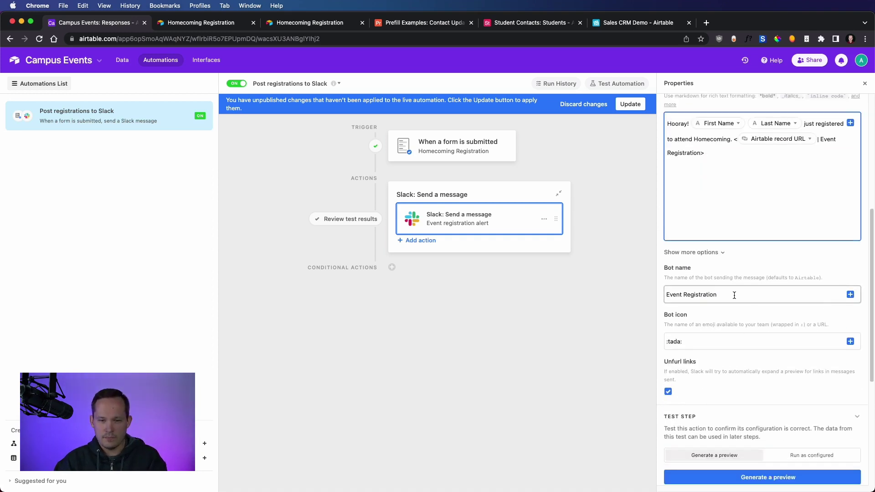
{"action": "left_click", "coordinate": [735, 295]}
{"action": "scroll", "coordinate": [731, 310], "scroll_direction": "down", "scroll_amount": 1}
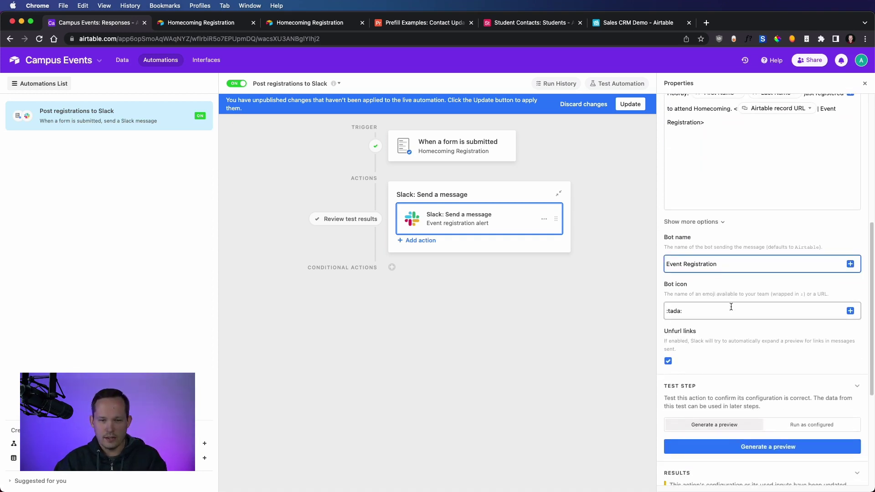
{"action": "left_click", "coordinate": [712, 308]}
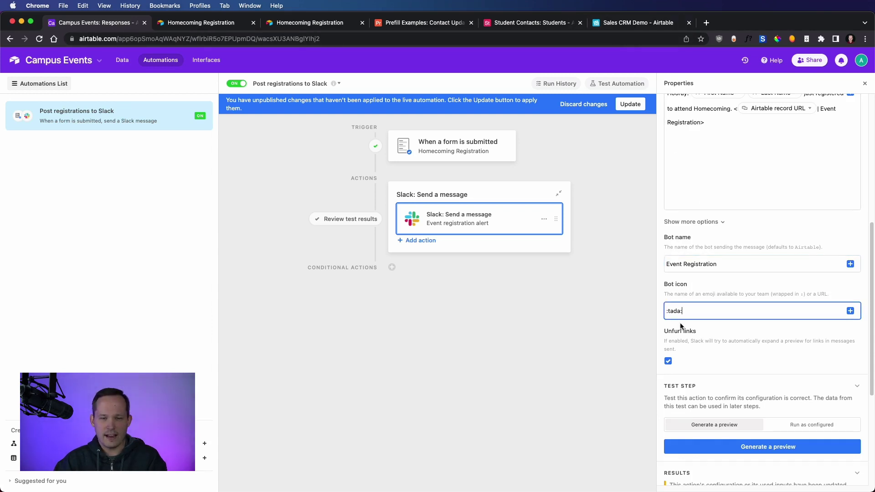
{"action": "left_click", "coordinate": [670, 310]}
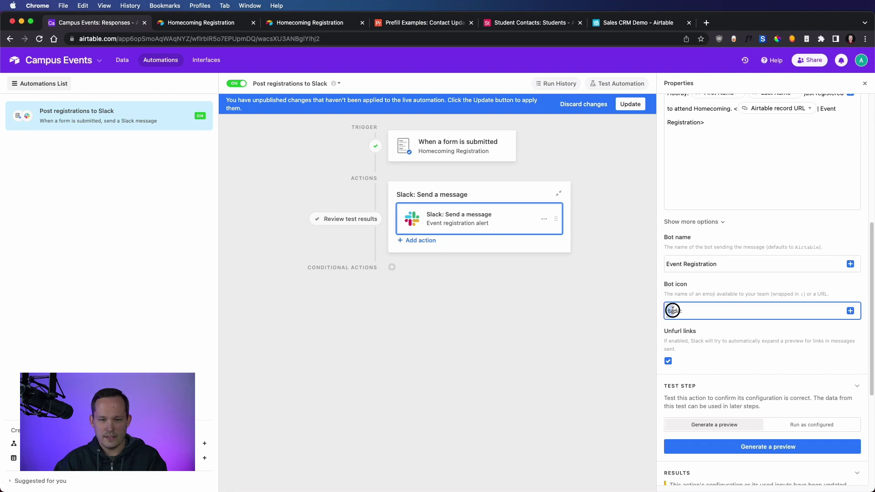
{"action": "scroll", "coordinate": [719, 324], "scroll_direction": "down", "scroll_amount": 1}
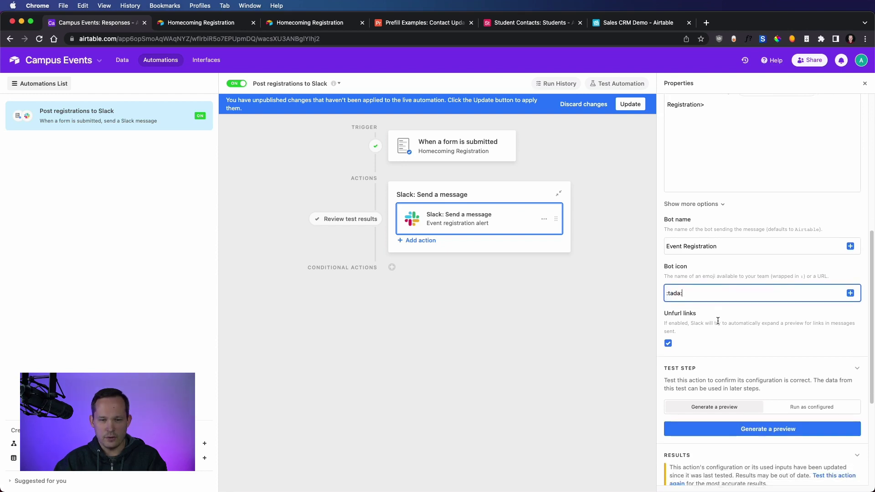
{"action": "scroll", "coordinate": [717, 321], "scroll_direction": "down", "scroll_amount": 1}
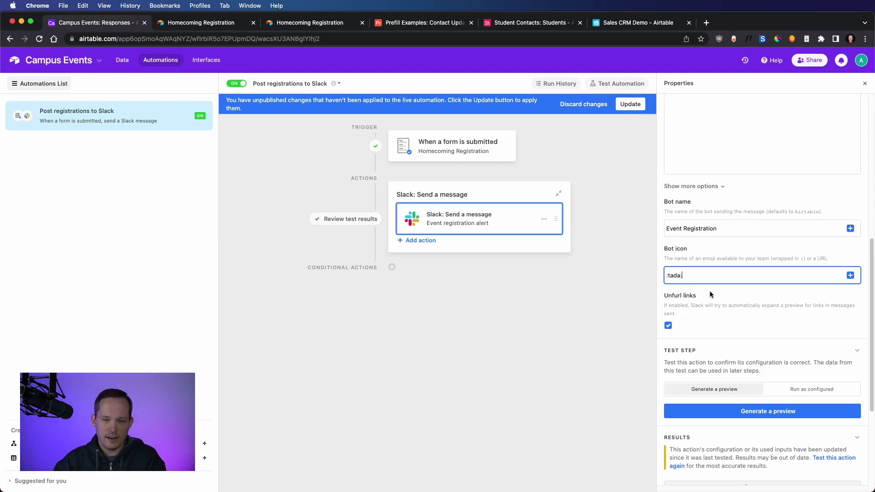
{"action": "scroll", "coordinate": [710, 294], "scroll_direction": "down", "scroll_amount": 8}
{"action": "scroll", "coordinate": [710, 292], "scroll_direction": "up", "scroll_amount": 5}
{"action": "left_click", "coordinate": [181, 23]}
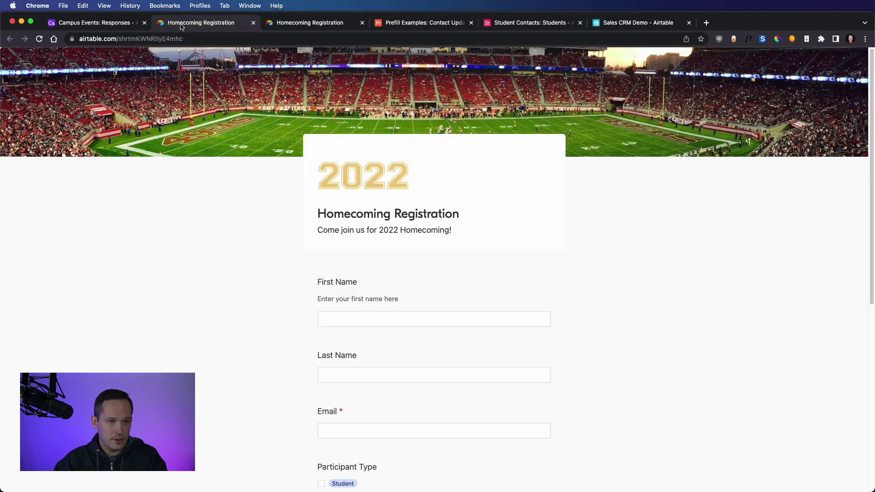
Enter the registrant's first name, last name and email address on the form
{"action": "scroll", "coordinate": [437, 285], "scroll_direction": "down", "scroll_amount": 3}
{"action": "left_click", "coordinate": [360, 210]}
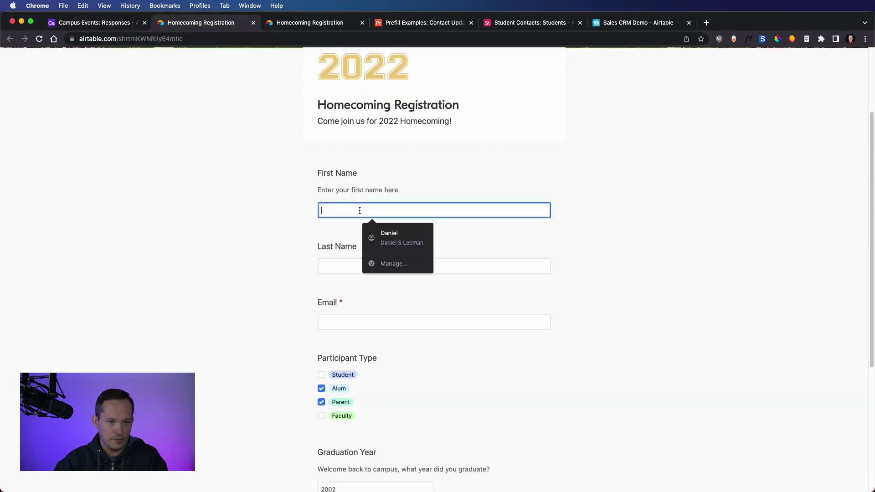
{"action": "key", "text": "Tab"}
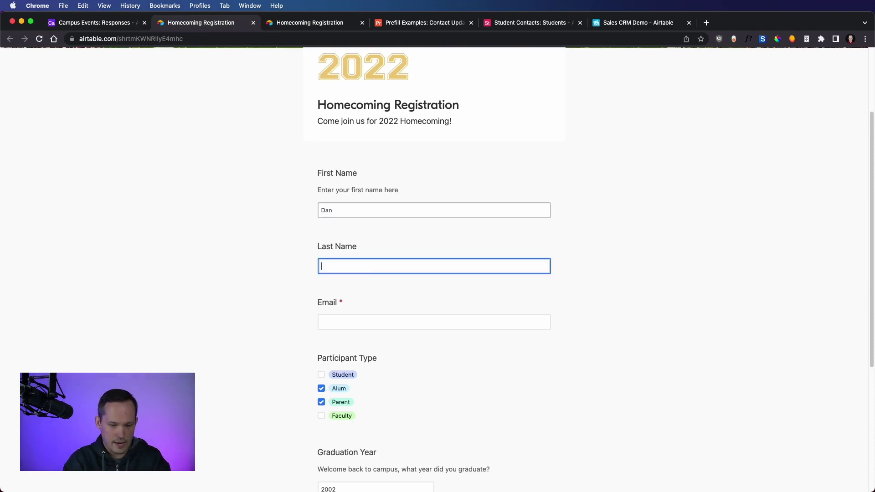
{"action": "key", "text": "Tab"}
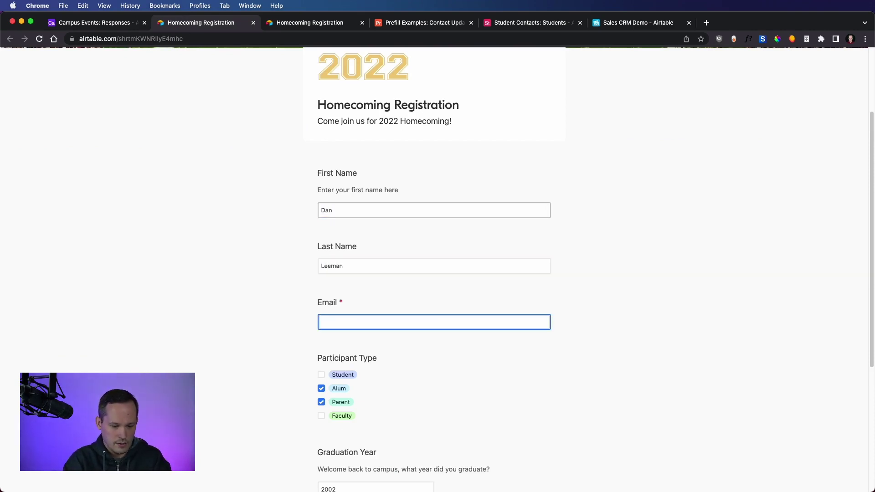
{"action": "type", "text": "!t"}
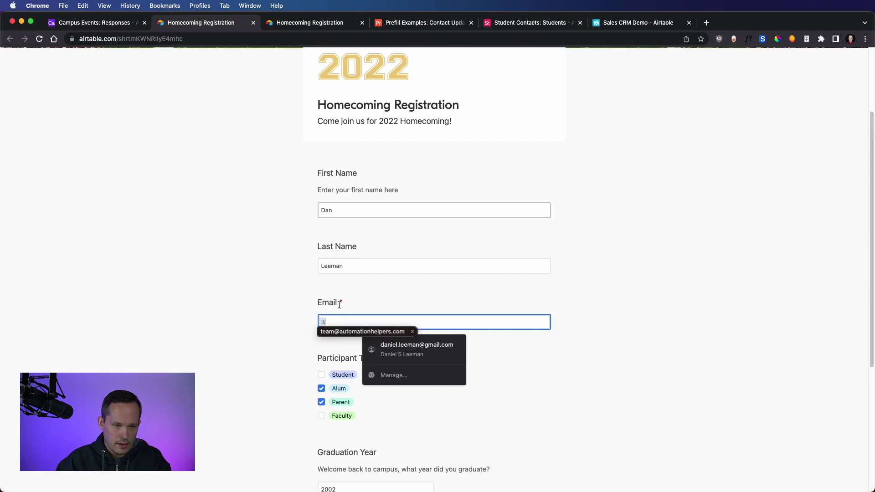
{"action": "left_click", "coordinate": [385, 333]}
Tick only Alum as participant type, keep Graduation Year 2002, and submit the registration
{"action": "scroll", "coordinate": [457, 351], "scroll_direction": "down", "scroll_amount": 2}
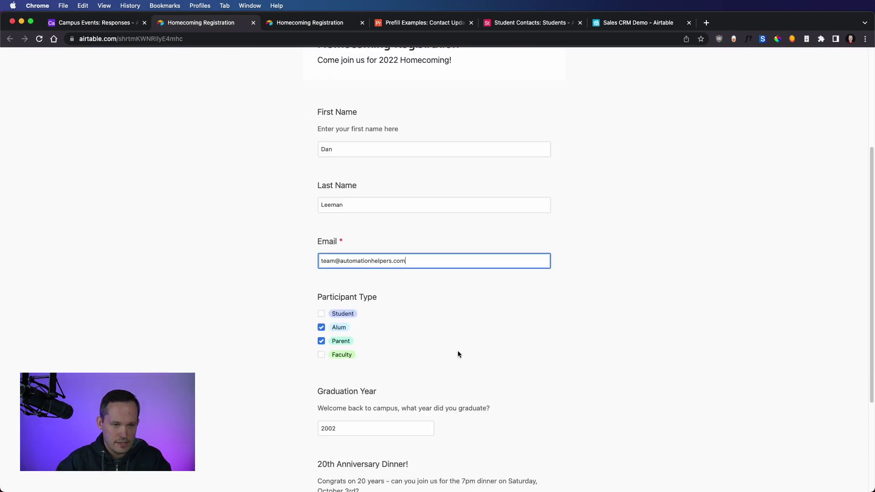
{"action": "scroll", "coordinate": [458, 354], "scroll_direction": "down", "scroll_amount": 3}
{"action": "left_click", "coordinate": [320, 246]}
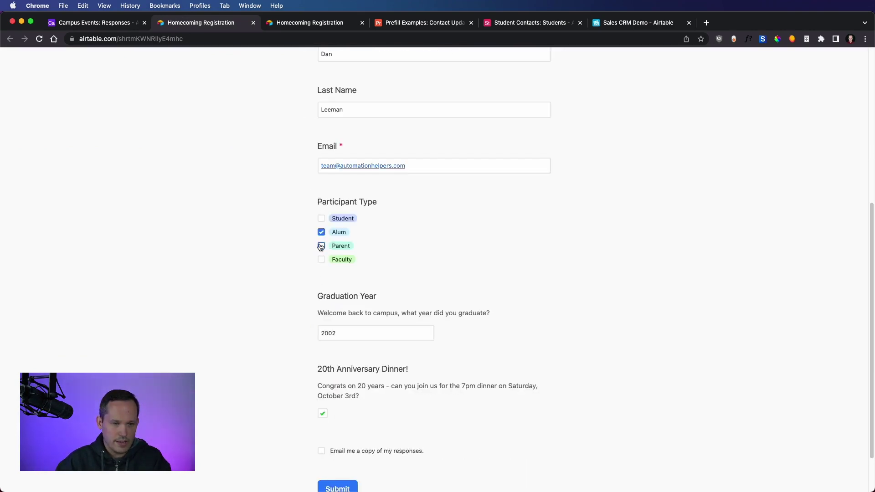
{"action": "left_click", "coordinate": [321, 233]}
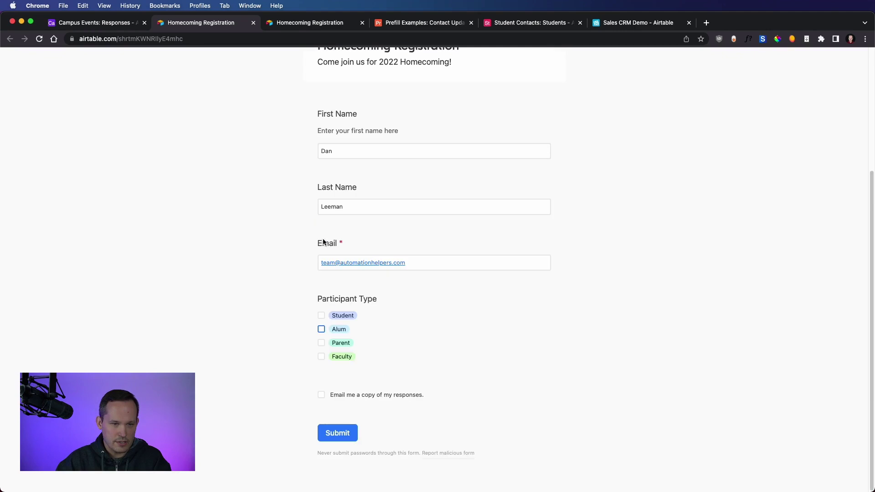
{"action": "left_click", "coordinate": [322, 317]}
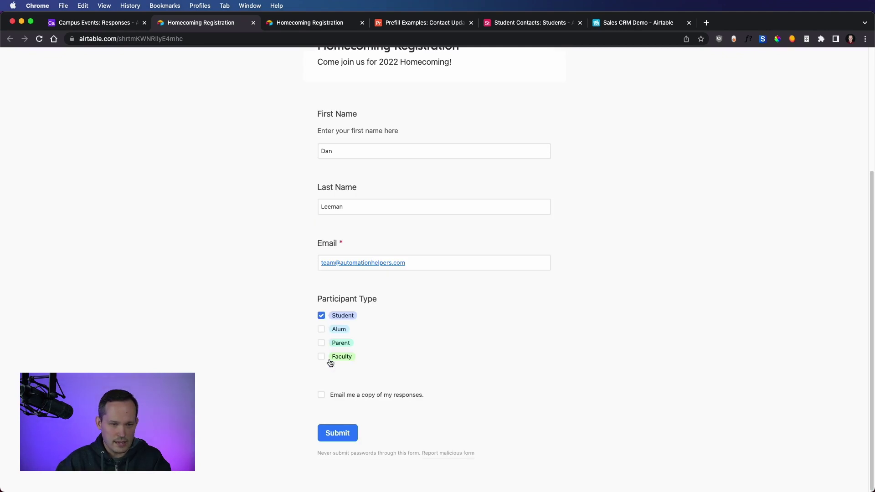
{"action": "left_click", "coordinate": [321, 330]}
{"action": "left_click", "coordinate": [322, 315]}
{"action": "scroll", "coordinate": [358, 357], "scroll_direction": "down", "scroll_amount": 3}
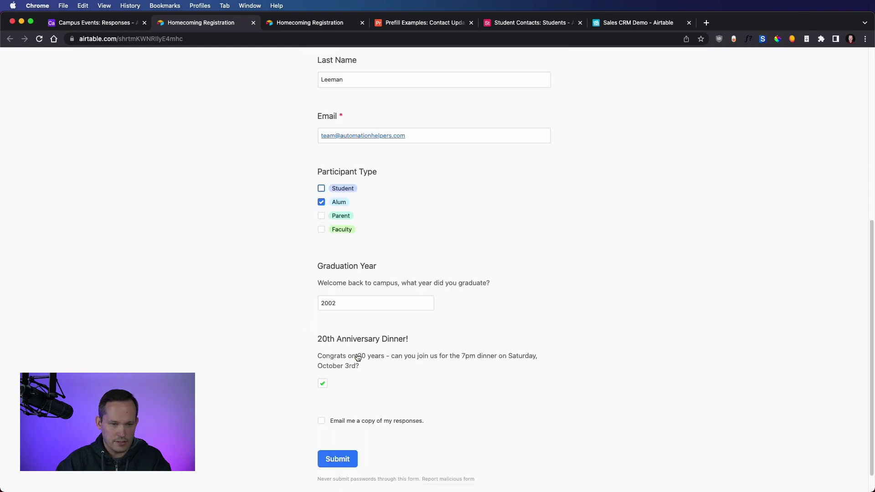
{"action": "left_click", "coordinate": [336, 308]}
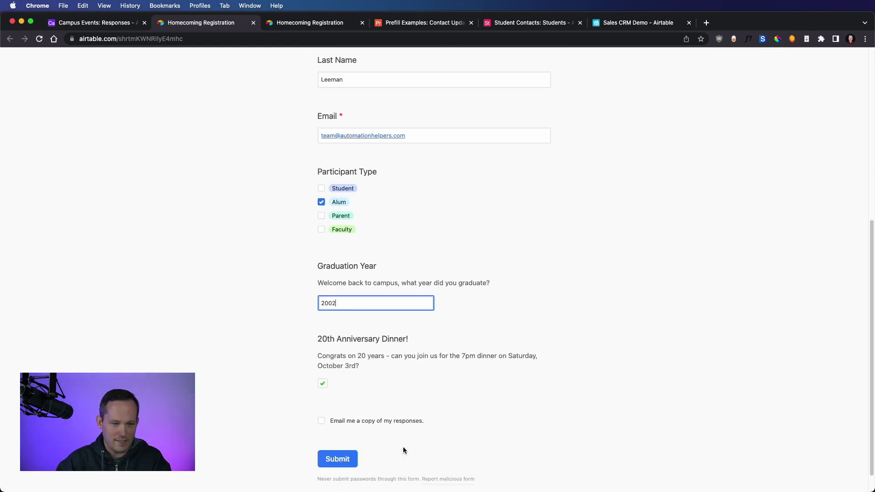
{"action": "left_click", "coordinate": [331, 463]}
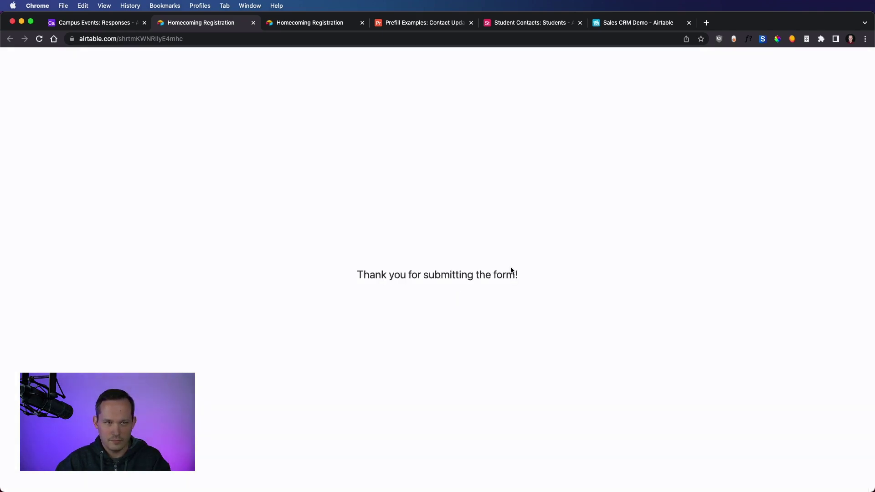
View the Hooray! announcement from the Event Registration bot in Slack #general
{"action": "left_click", "coordinate": [494, 471]}
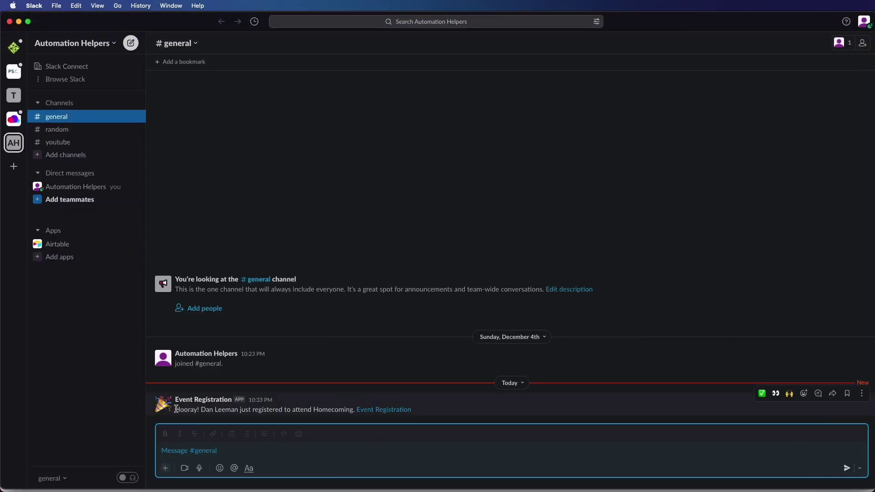
{"action": "left_click", "coordinate": [160, 410]}
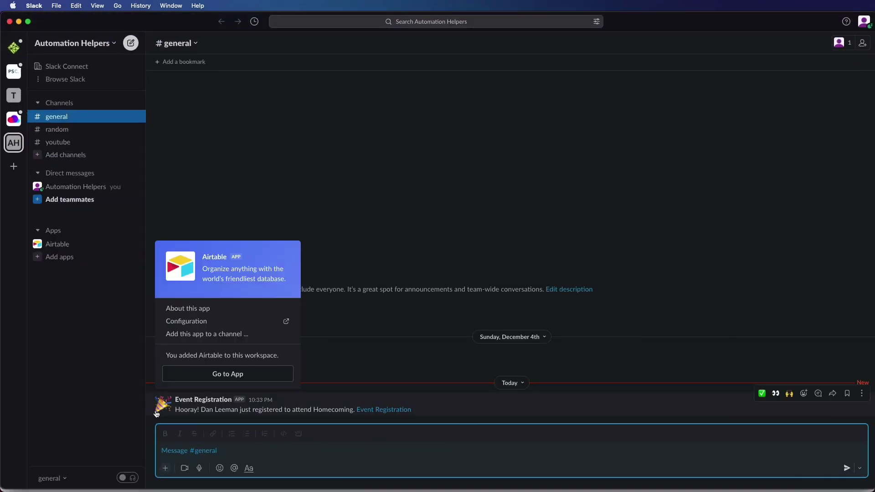
{"action": "left_click", "coordinate": [178, 412]}
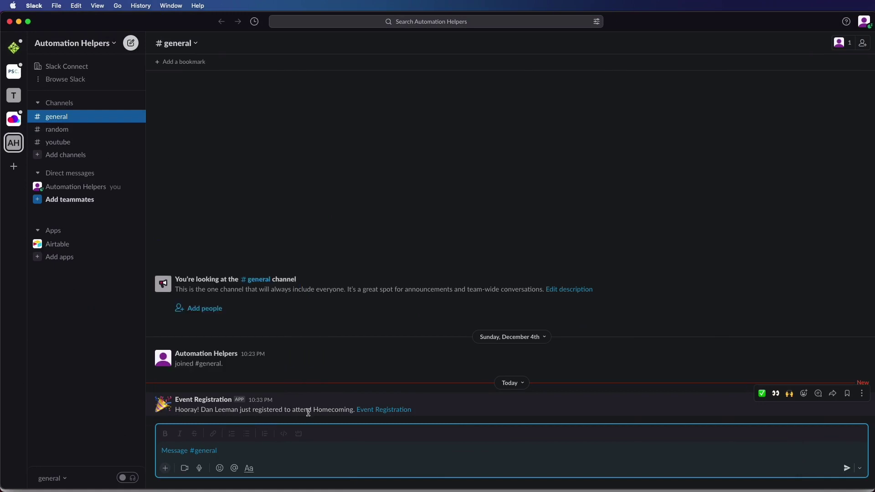
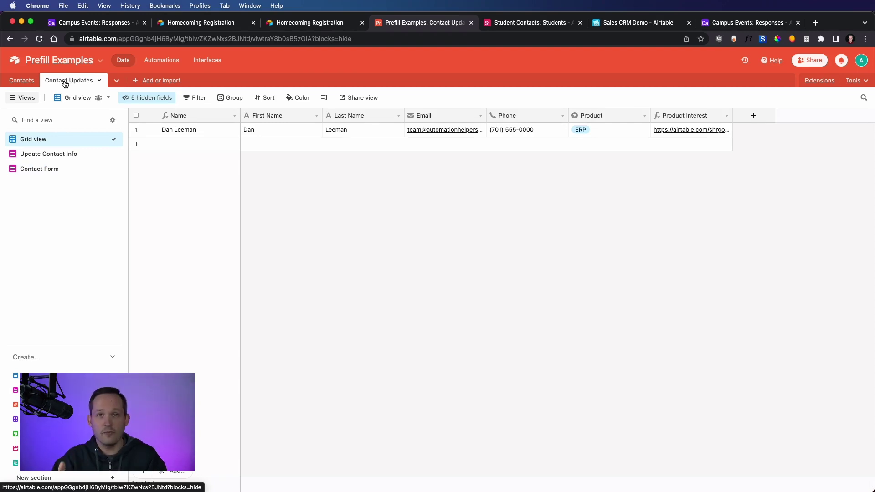
Check the record's Product choices (CRM, ERP, MAP), keep ERP, then switch to the Contact Form view
{"action": "left_click", "coordinate": [330, 218]}
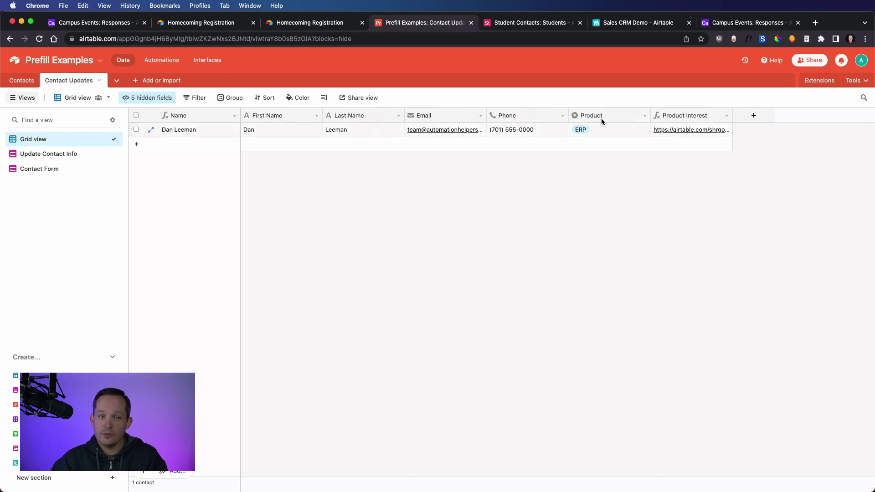
{"action": "left_click", "coordinate": [633, 132]}
{"action": "left_click", "coordinate": [644, 131]}
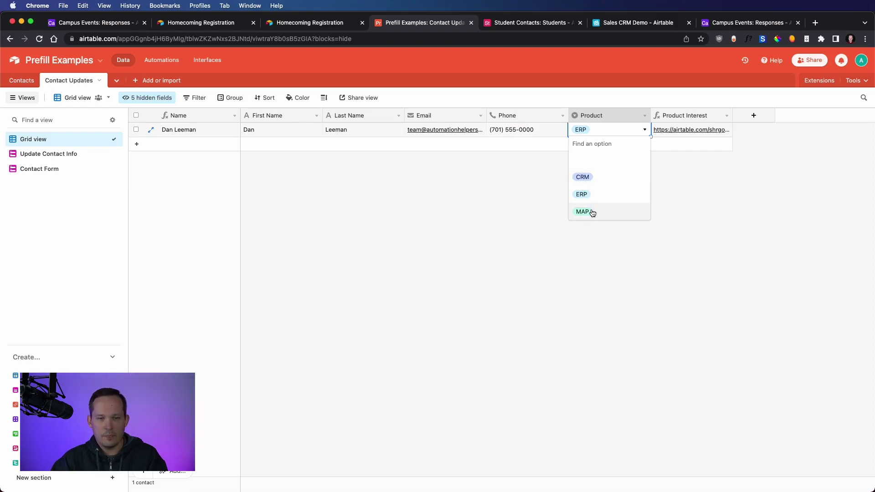
{"action": "left_click", "coordinate": [536, 188]}
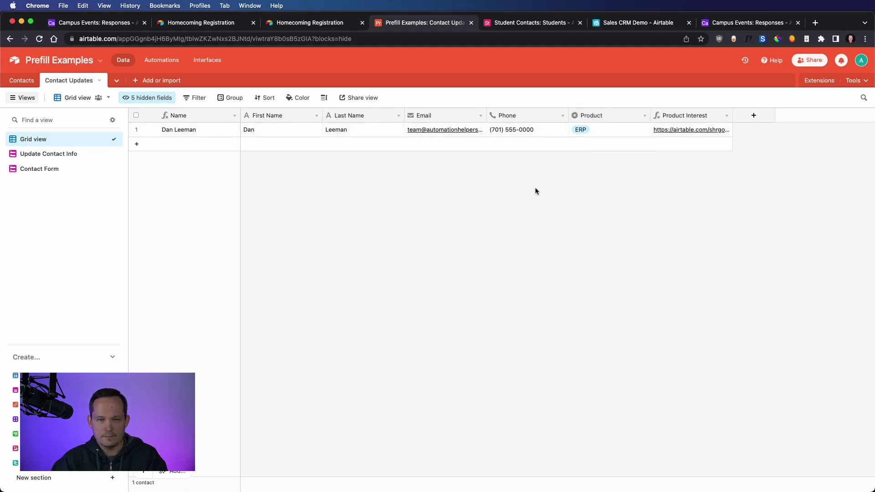
{"action": "left_click", "coordinate": [59, 170]}
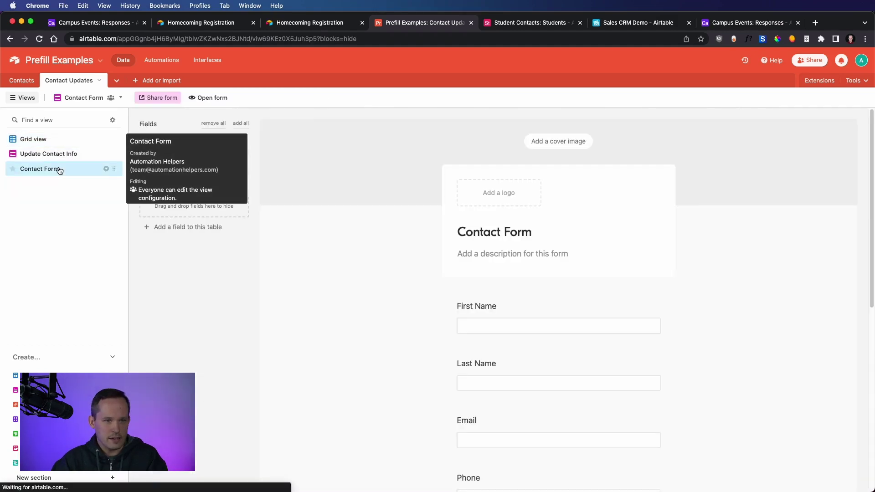
Open the live Contact Form, close both Homecoming Registration pages, review its Product list, and return to the grid
{"action": "left_click", "coordinate": [211, 97]}
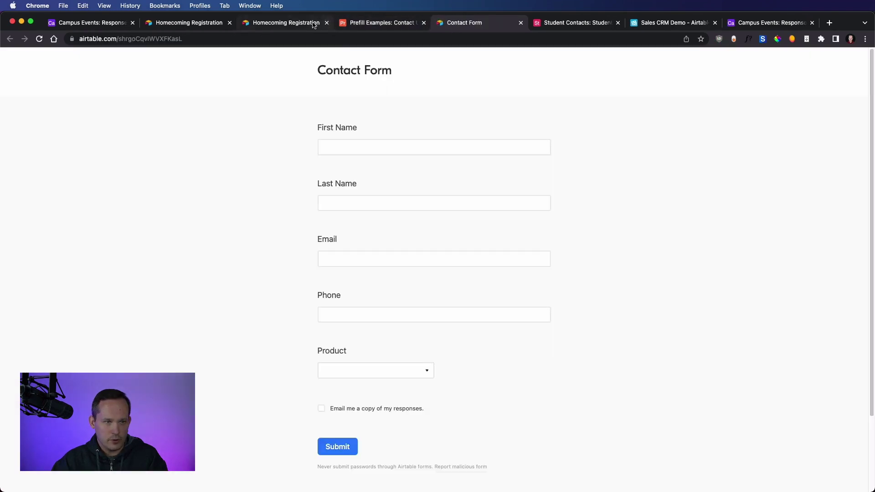
{"action": "left_click", "coordinate": [230, 23]}
{"action": "left_click", "coordinate": [230, 23]}
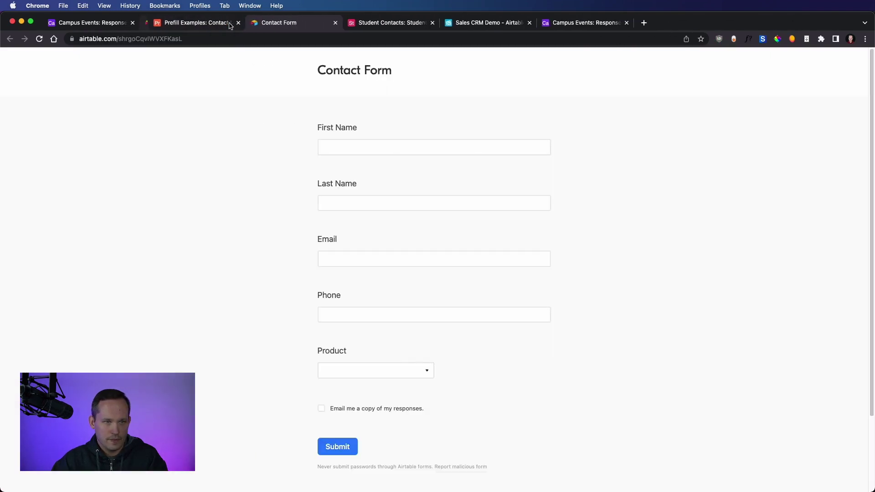
{"action": "scroll", "coordinate": [415, 189], "scroll_direction": "down", "scroll_amount": 2}
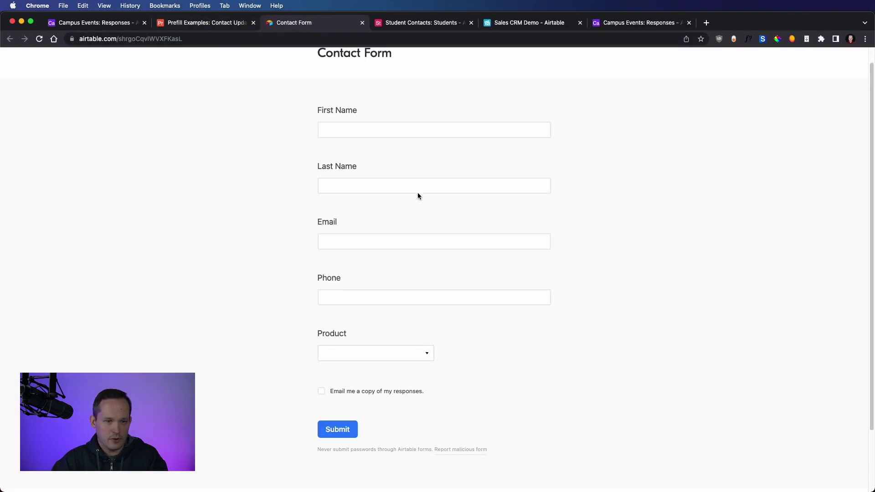
{"action": "left_click", "coordinate": [426, 337]}
{"action": "left_click", "coordinate": [595, 358]}
{"action": "scroll", "coordinate": [594, 357], "scroll_direction": "up", "scroll_amount": 2}
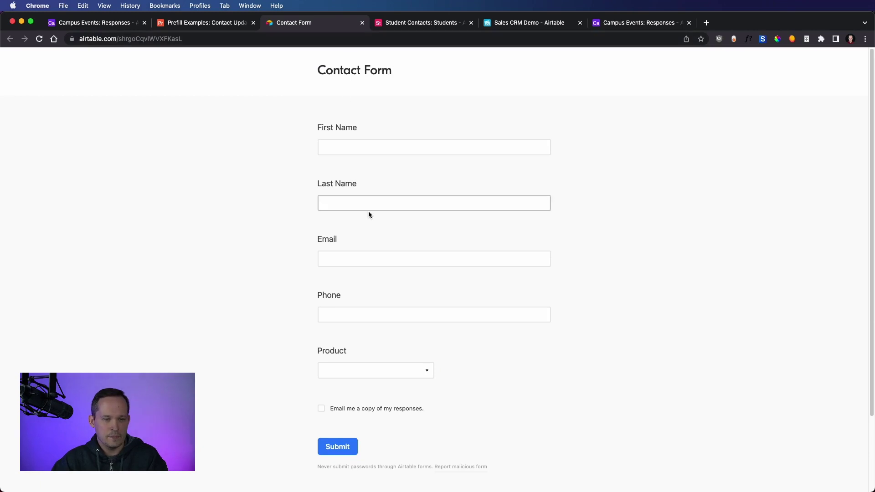
{"action": "left_click", "coordinate": [227, 27]}
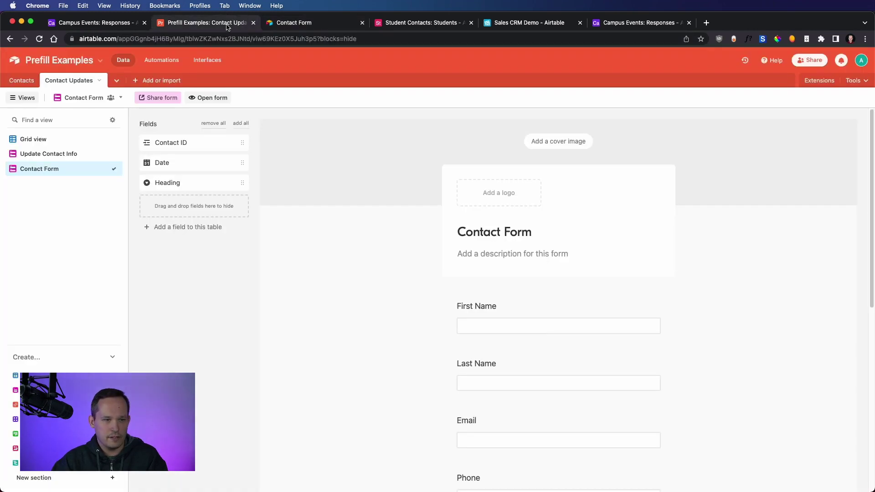
{"action": "left_click", "coordinate": [67, 140]}
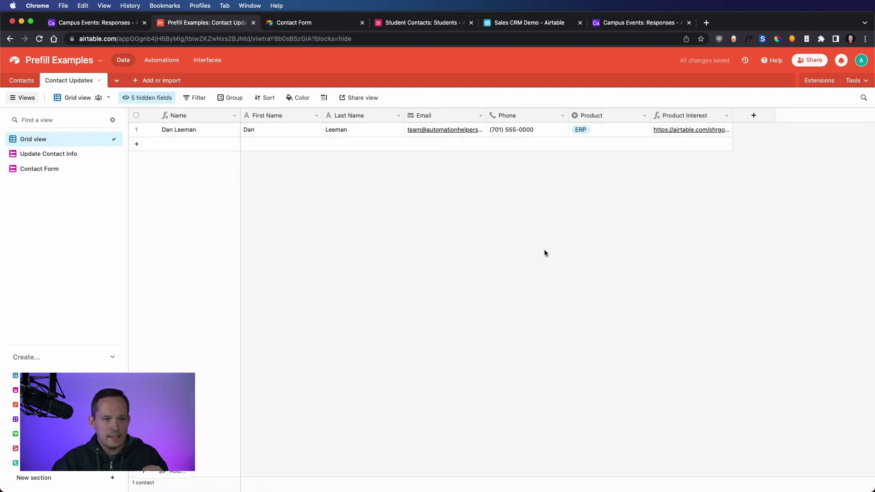
Pick CRM as the Product on the live form, then go back to the Contact Updates grid
{"action": "left_click", "coordinate": [327, 25]}
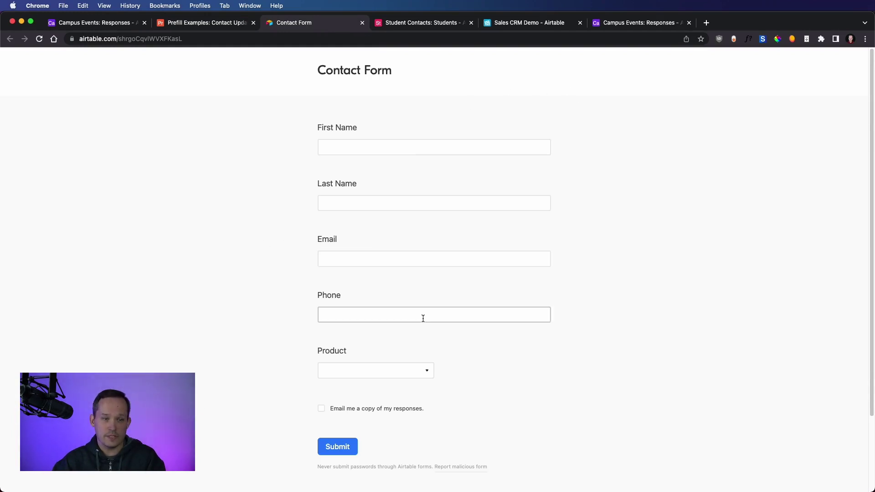
{"action": "left_click", "coordinate": [361, 369]}
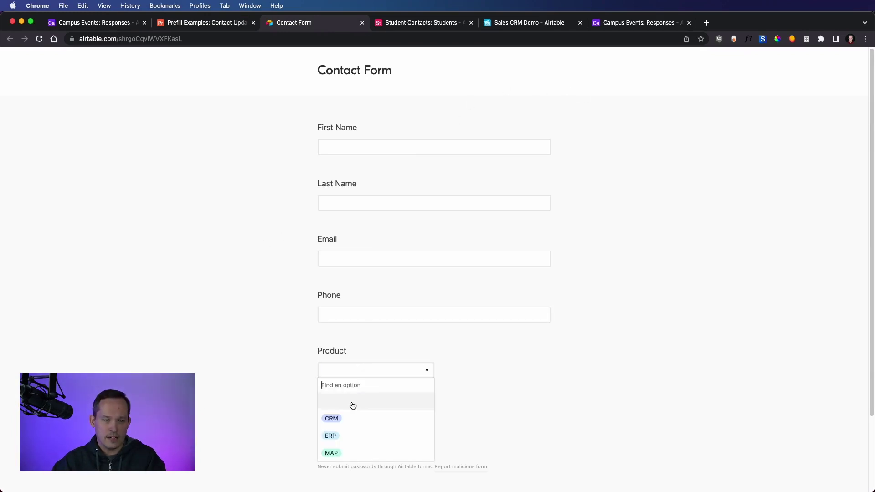
{"action": "left_click", "coordinate": [352, 424]}
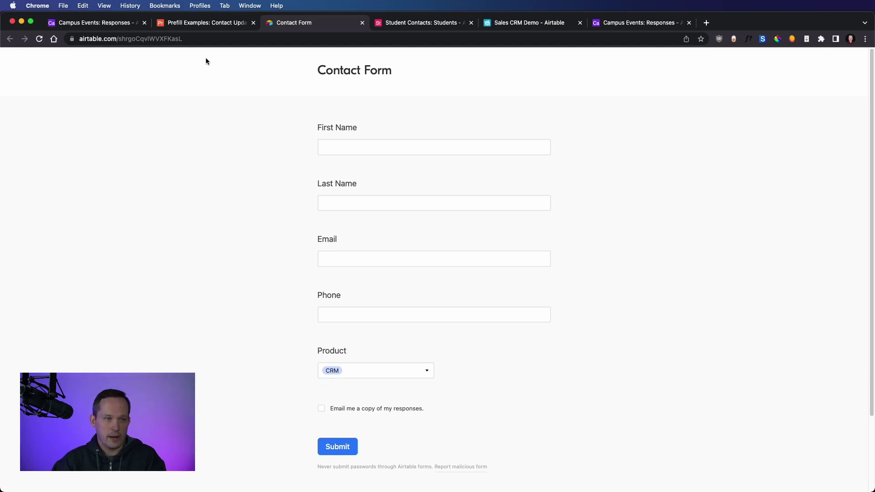
{"action": "left_click", "coordinate": [208, 23]}
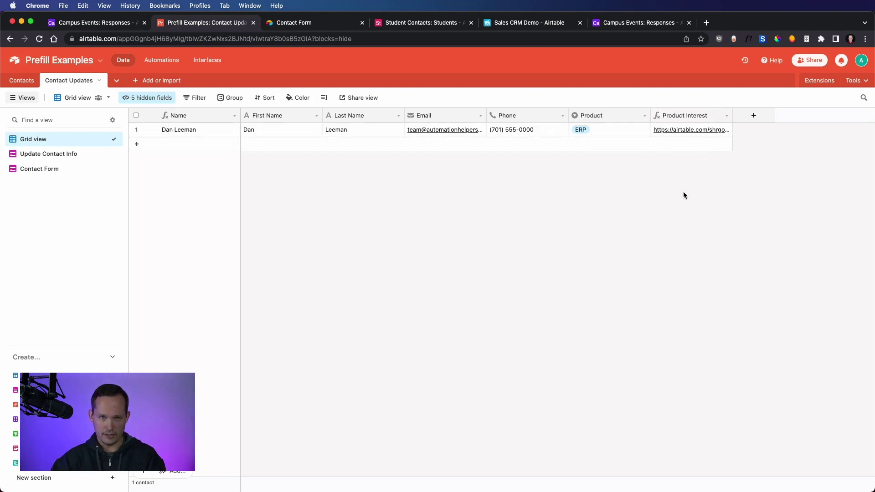
{"action": "left_click", "coordinate": [727, 118]}
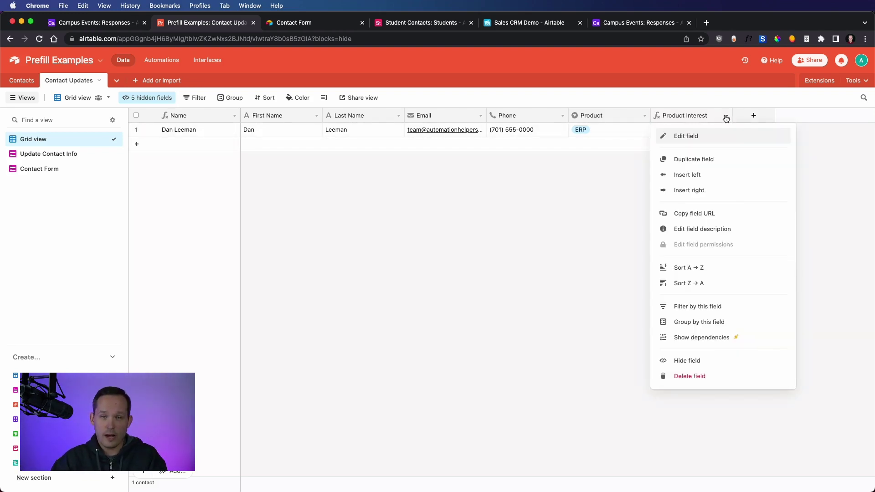
{"action": "left_click", "coordinate": [692, 135]}
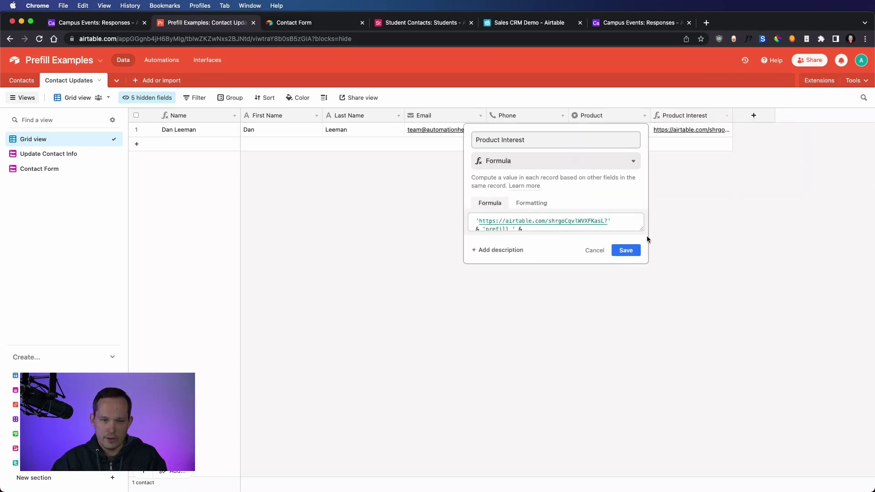
{"action": "left_click_drag", "start_coordinate": [641, 231], "coordinate": [650, 303]}
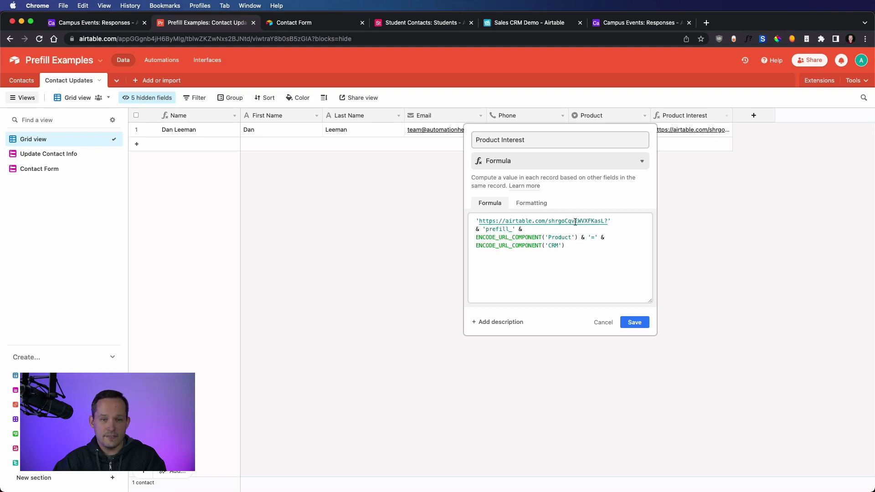
{"action": "left_click", "coordinate": [703, 223]}
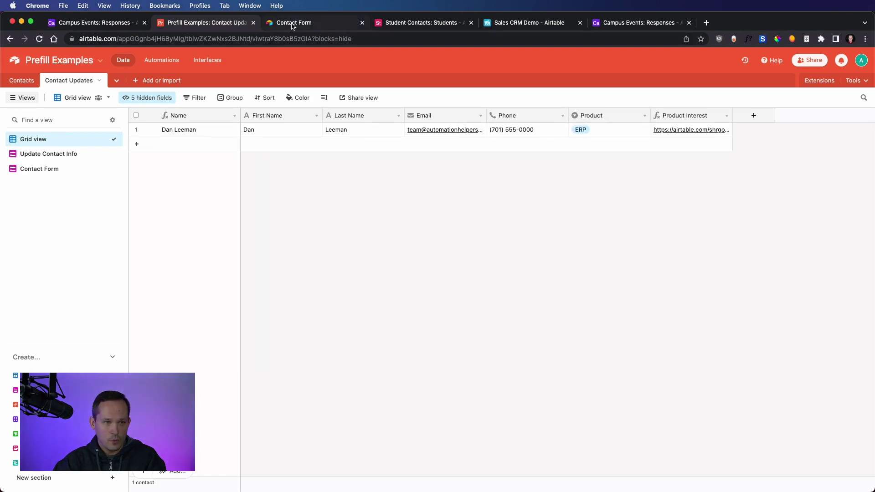
{"action": "left_click", "coordinate": [292, 24]}
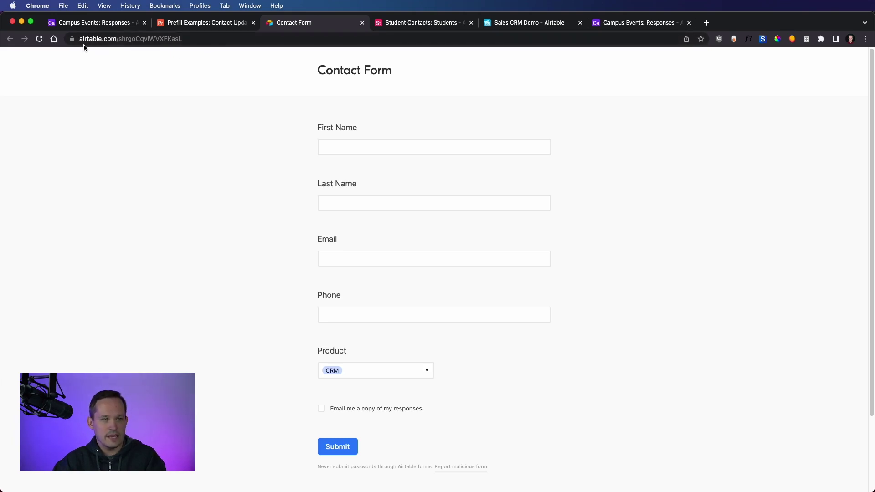
{"action": "left_click_drag", "start_coordinate": [188, 39], "coordinate": [119, 42]}
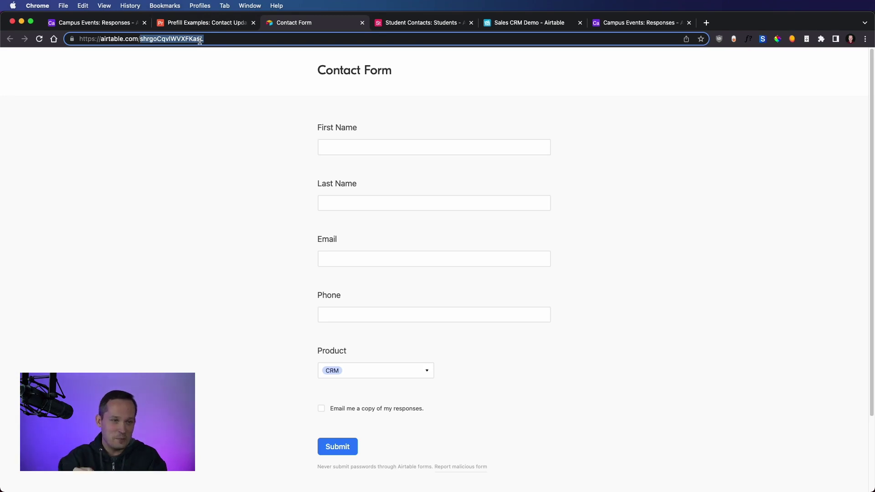
{"action": "left_click", "coordinate": [215, 138]}
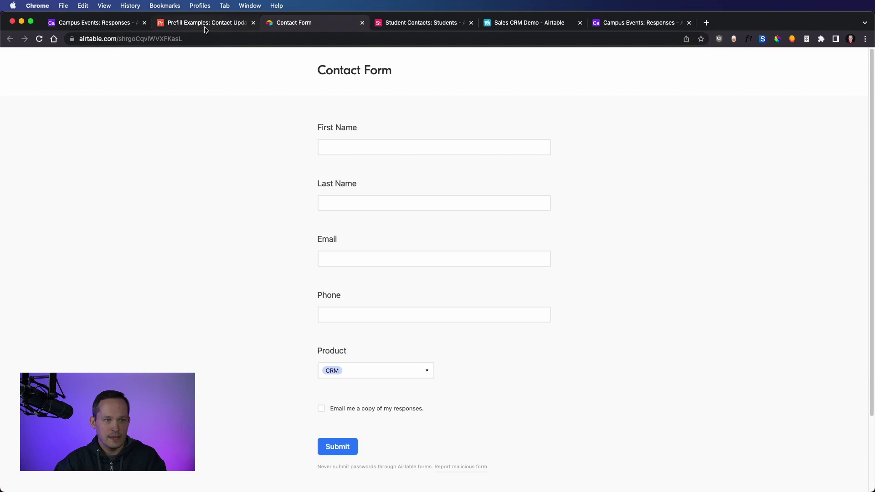
{"action": "left_click", "coordinate": [168, 41]}
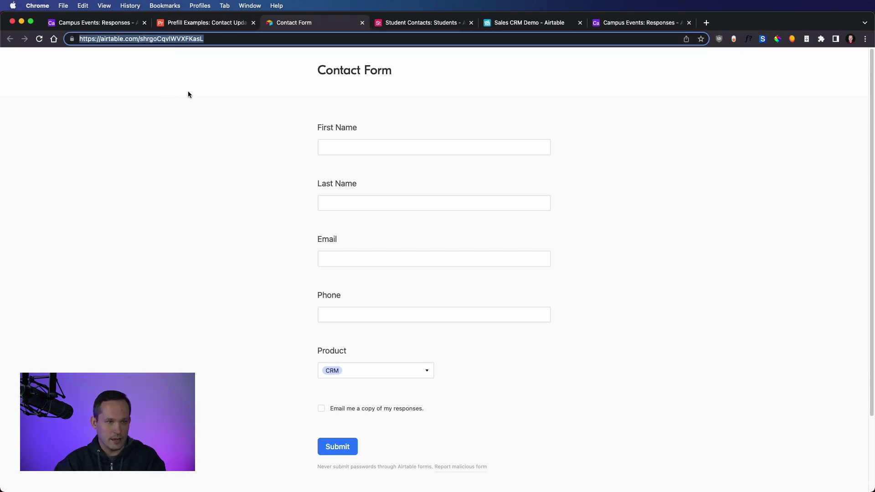
{"action": "left_click", "coordinate": [199, 24]}
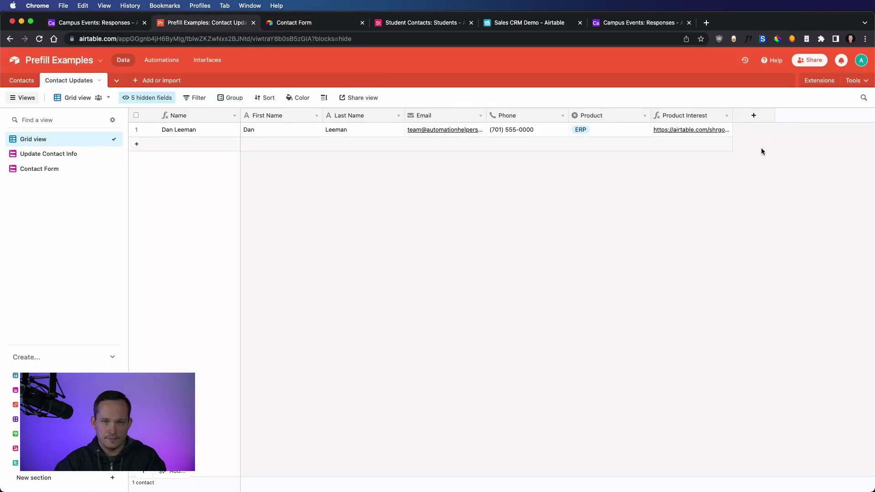
Try adding '?' after the form URL in the Product Interest formula, then cancel and select the record's link cell
{"action": "left_click", "coordinate": [725, 116]}
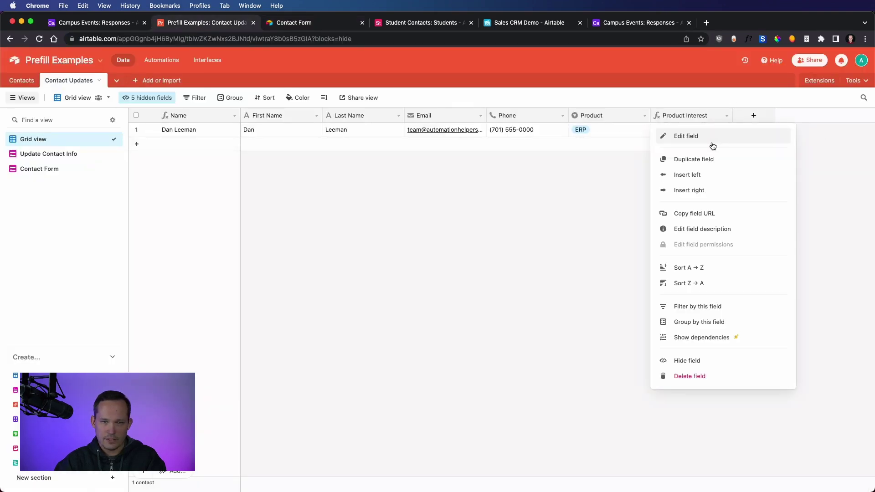
{"action": "left_click", "coordinate": [708, 138]}
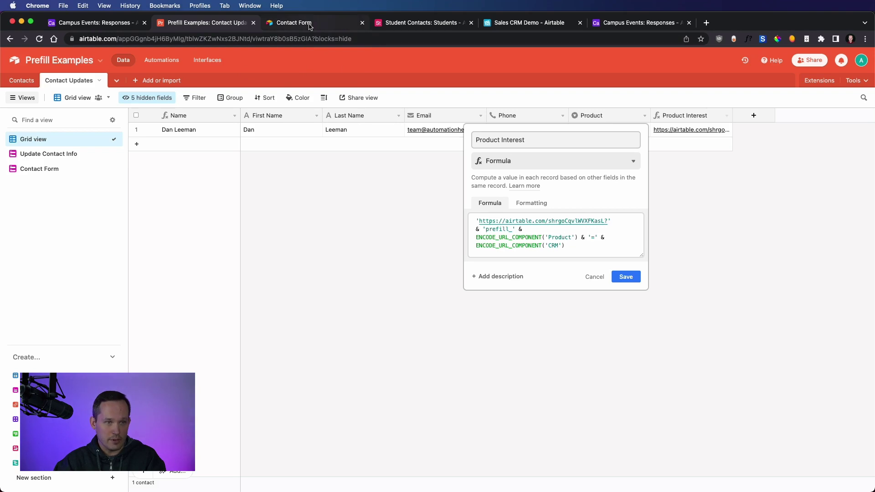
{"action": "left_click", "coordinate": [608, 221]}
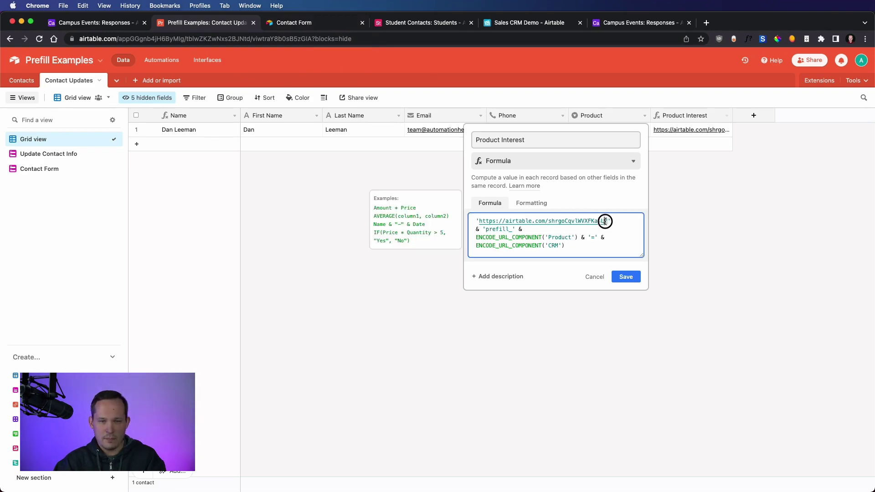
{"action": "type", "text": "?"}
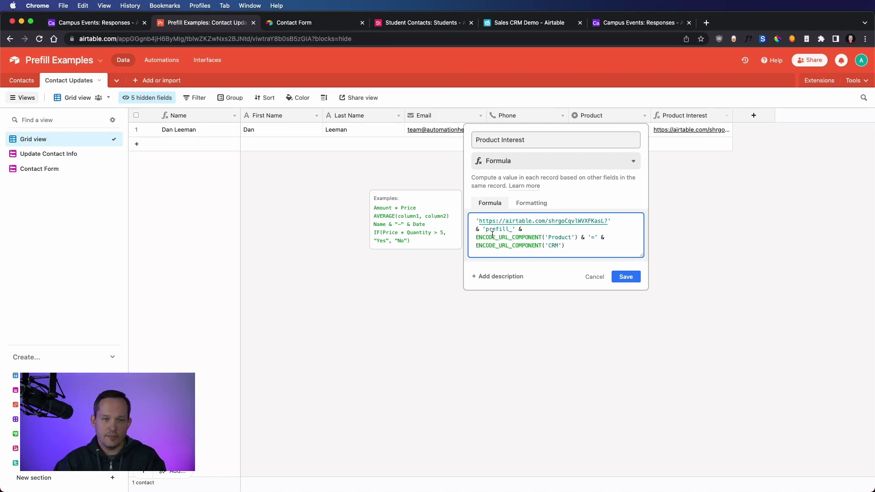
{"action": "left_click_drag", "start_coordinate": [486, 231], "coordinate": [510, 231]}
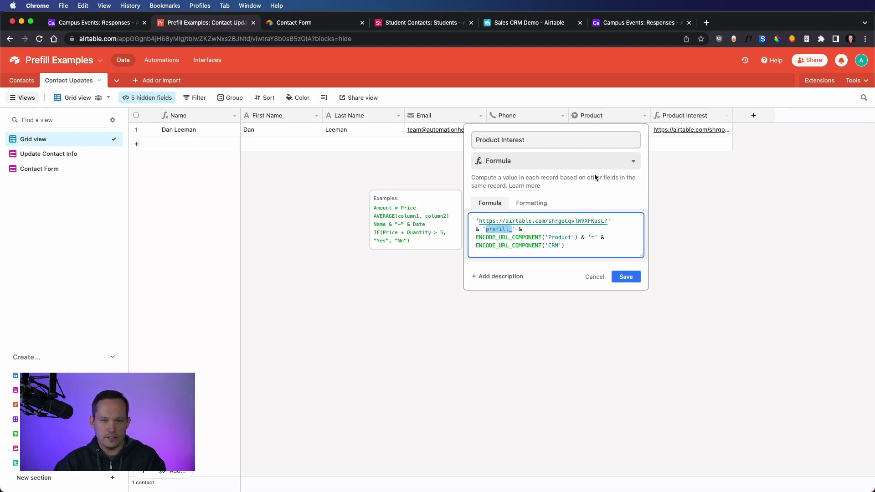
{"action": "left_click", "coordinate": [697, 182]}
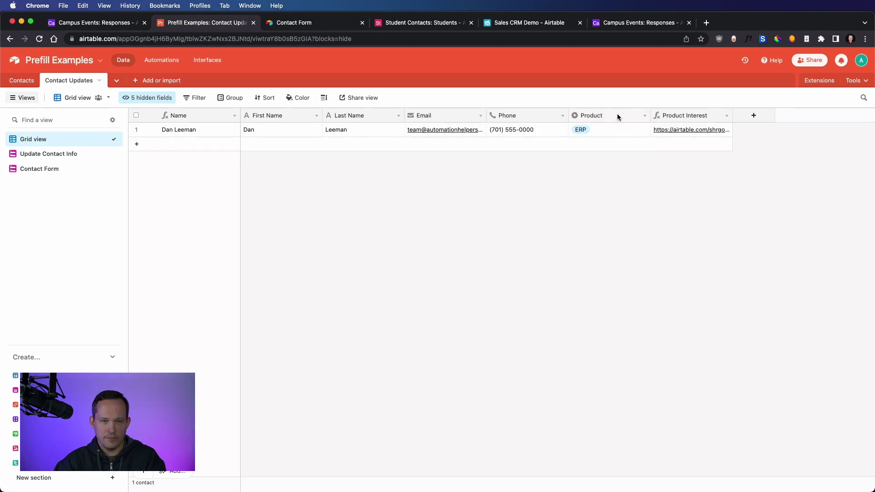
{"action": "left_click", "coordinate": [676, 131]}
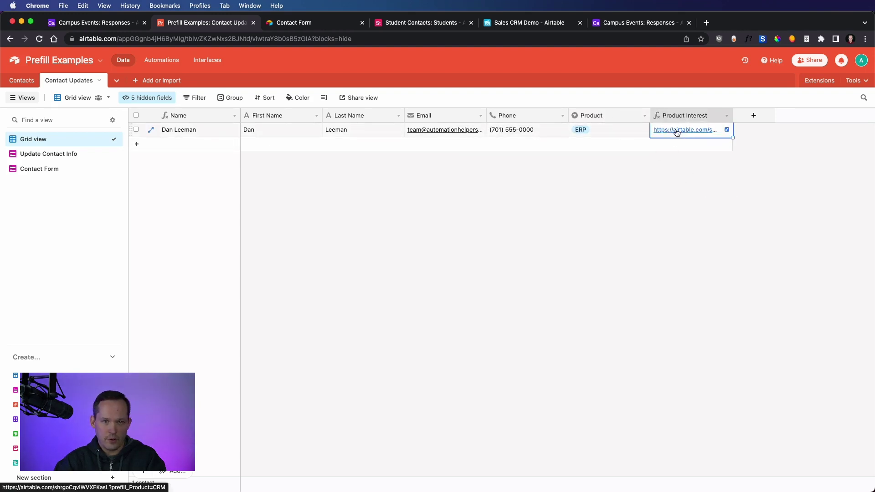
Open the record's prefill link and inspect the prefill_Product=CRM part of the form URL, then return to the grid
{"action": "left_click", "coordinate": [689, 131]}
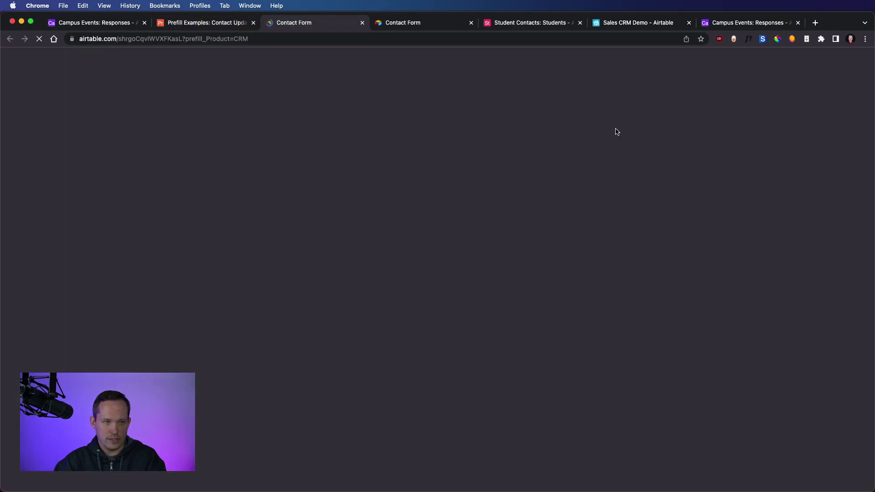
{"action": "left_click", "coordinate": [261, 39]}
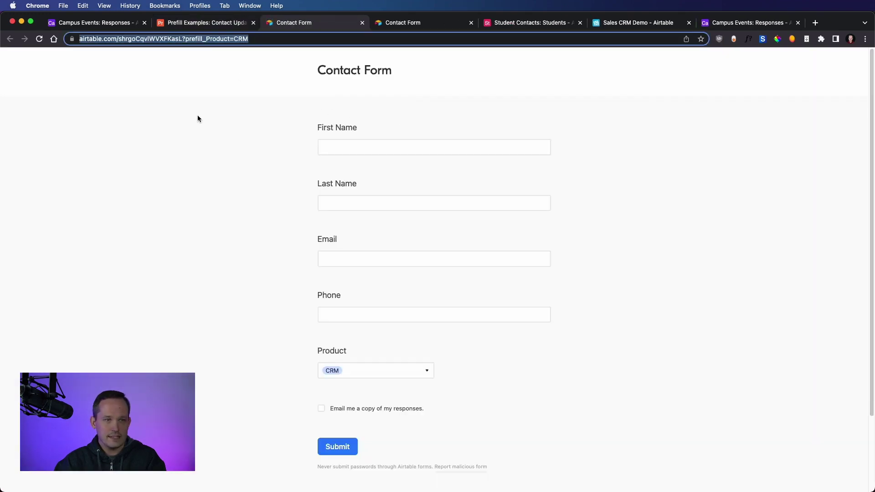
{"action": "left_click", "coordinate": [177, 62]}
{"action": "left_click", "coordinate": [181, 39]}
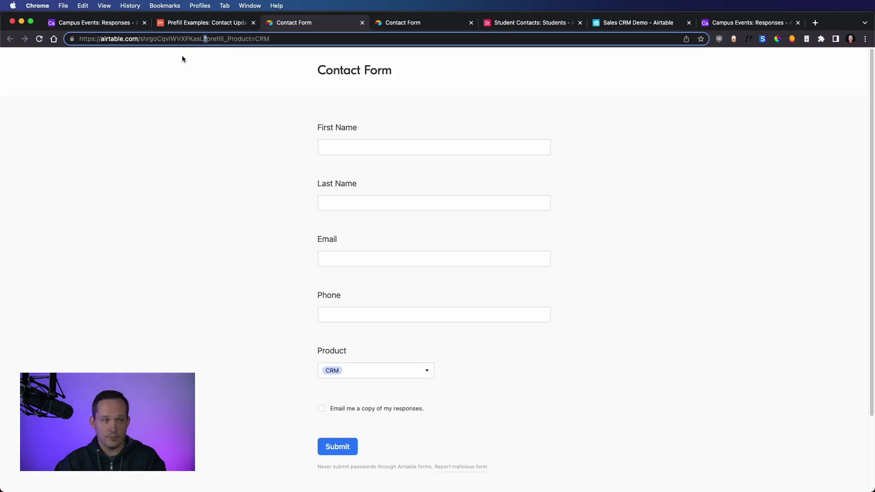
{"action": "left_click", "coordinate": [183, 103]}
{"action": "left_click_drag", "start_coordinate": [186, 41], "coordinate": [227, 39]}
{"action": "left_click", "coordinate": [253, 86]}
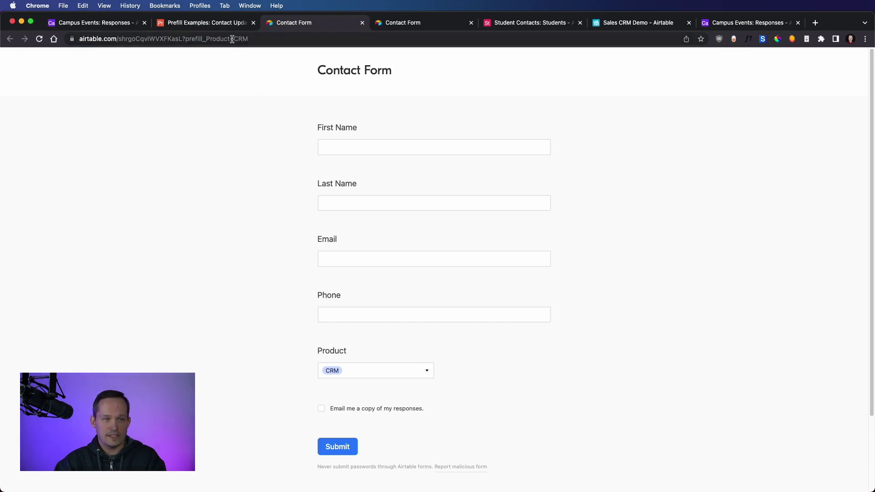
{"action": "left_click_drag", "start_coordinate": [253, 40], "coordinate": [238, 39]}
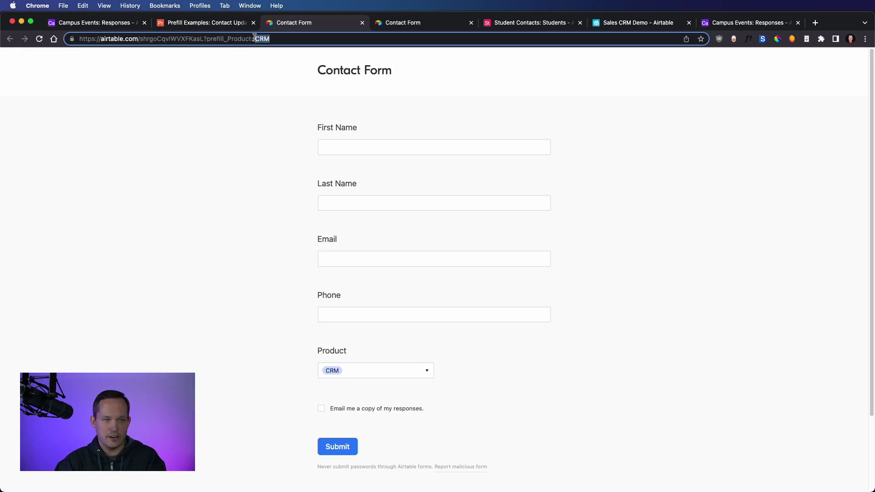
{"action": "left_click", "coordinate": [240, 120]}
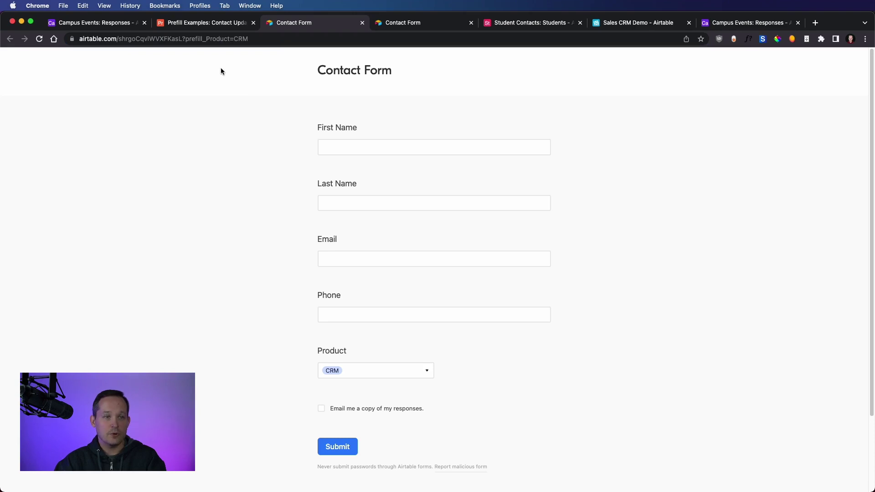
{"action": "left_click", "coordinate": [125, 22]}
{"action": "left_click", "coordinate": [216, 25]}
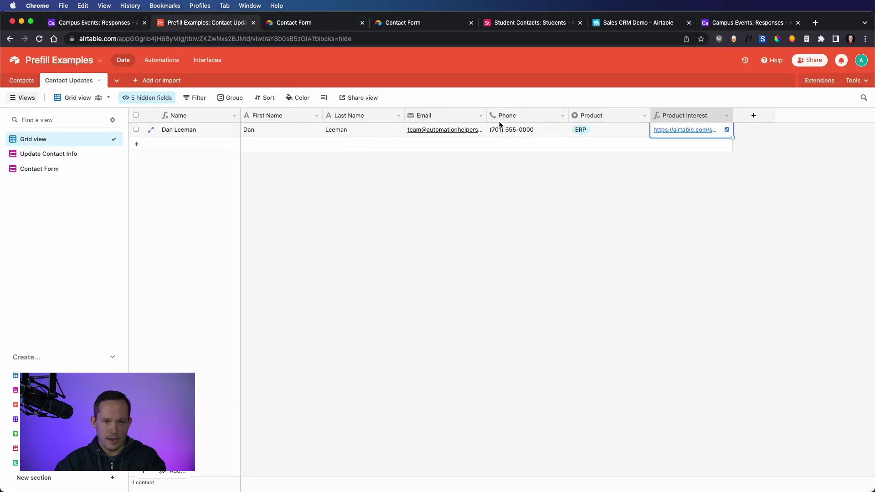
Edit the Product Interest field and place the caret inside the formula's Product argument
{"action": "left_click", "coordinate": [729, 120]}
{"action": "left_click", "coordinate": [720, 136]}
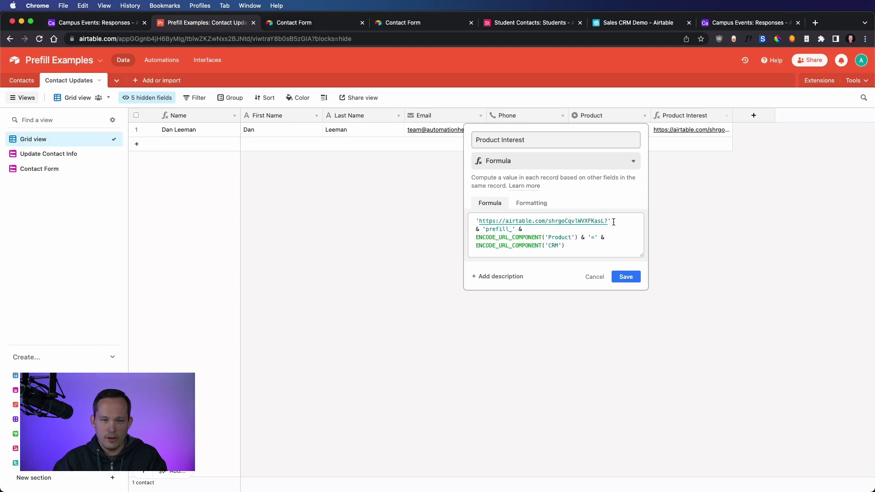
{"action": "left_click", "coordinate": [481, 230]}
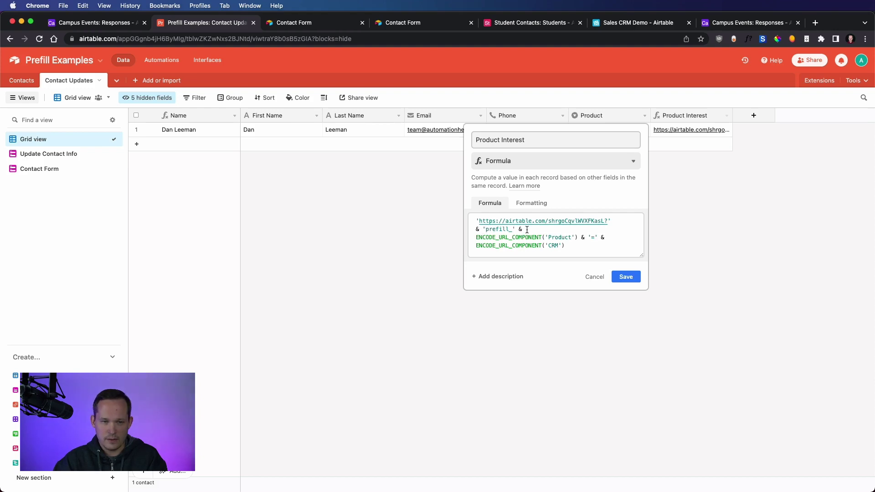
{"action": "left_click", "coordinate": [522, 230]}
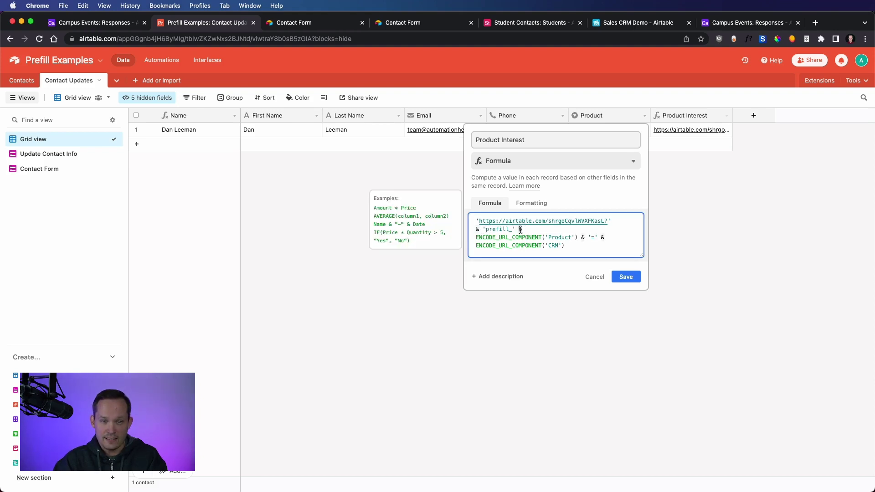
{"action": "left_click", "coordinate": [574, 239]}
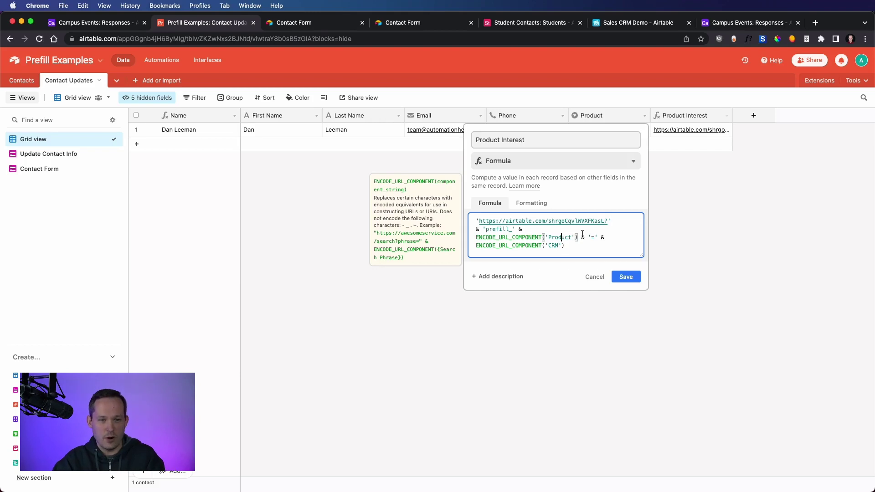
Highlight ENCODE_URL_COMPONENT and the 'Product' field name in the formula
{"action": "left_click", "coordinate": [495, 237]}
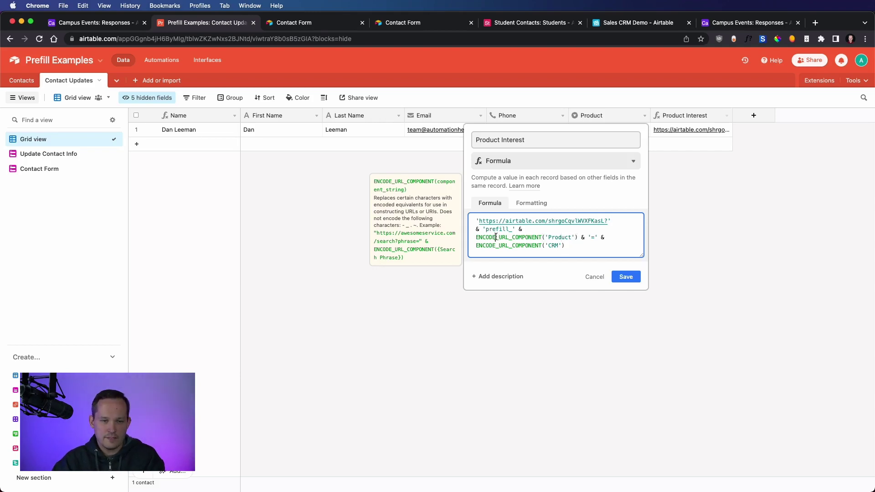
{"action": "left_click_drag", "start_coordinate": [477, 238], "coordinate": [544, 238]}
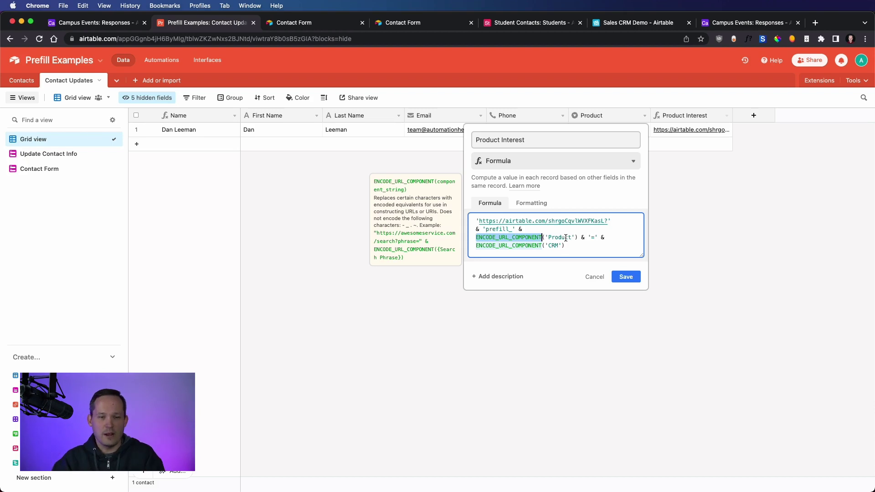
{"action": "left_click", "coordinate": [566, 237]}
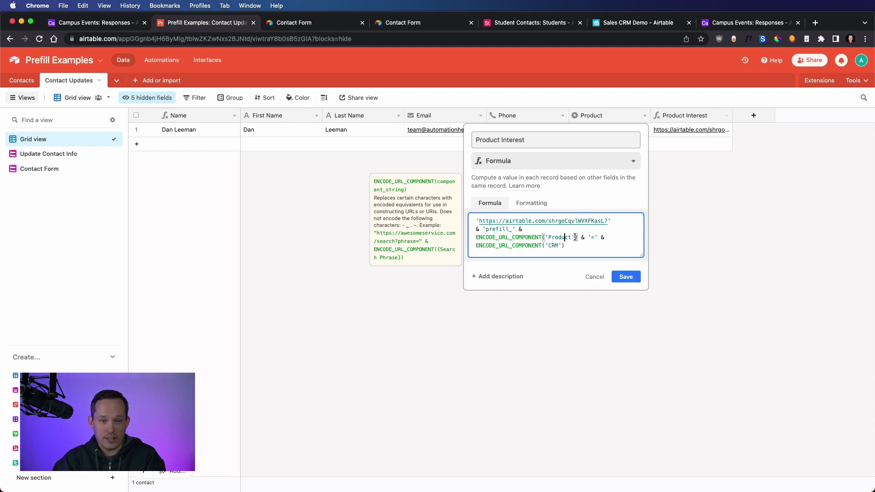
{"action": "left_click", "coordinate": [572, 238]}
{"action": "left_click_drag", "start_coordinate": [571, 237], "coordinate": [548, 238]}
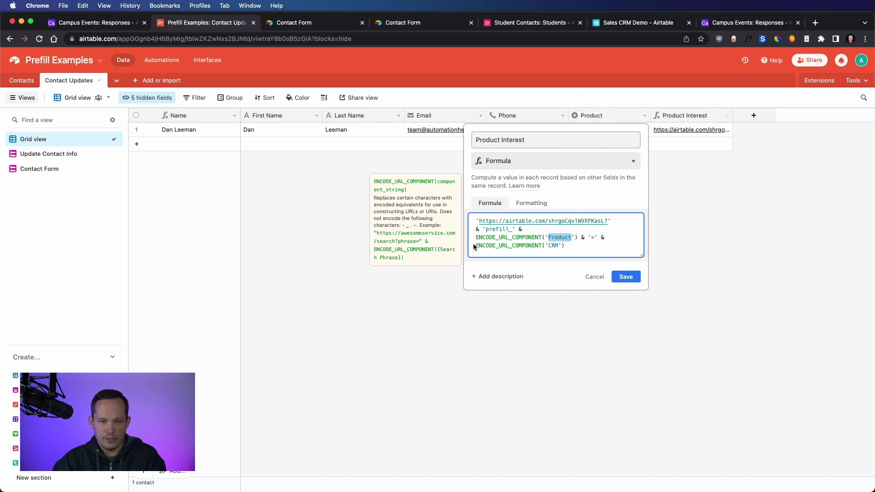
Compare with the prefill_Product part of the Contact Form URL, then close the editor unchanged
{"action": "left_click", "coordinate": [294, 23]}
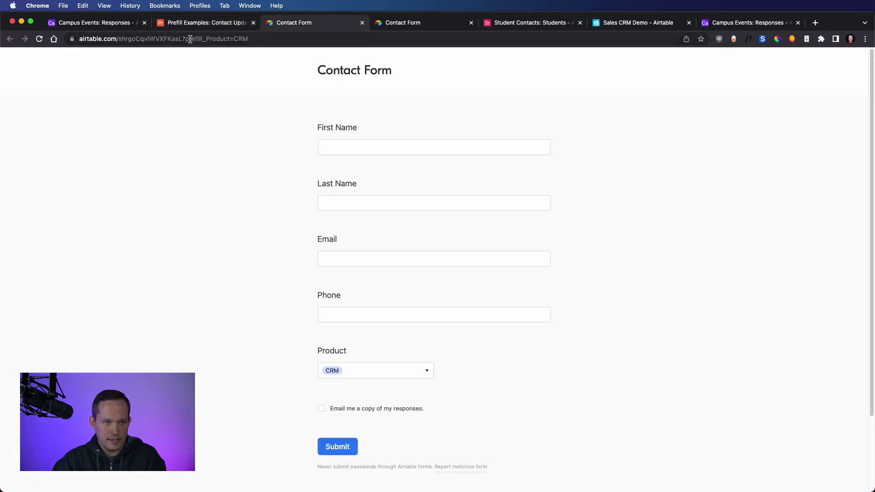
{"action": "left_click_drag", "start_coordinate": [186, 38], "coordinate": [232, 38]}
{"action": "left_click", "coordinate": [210, 25]}
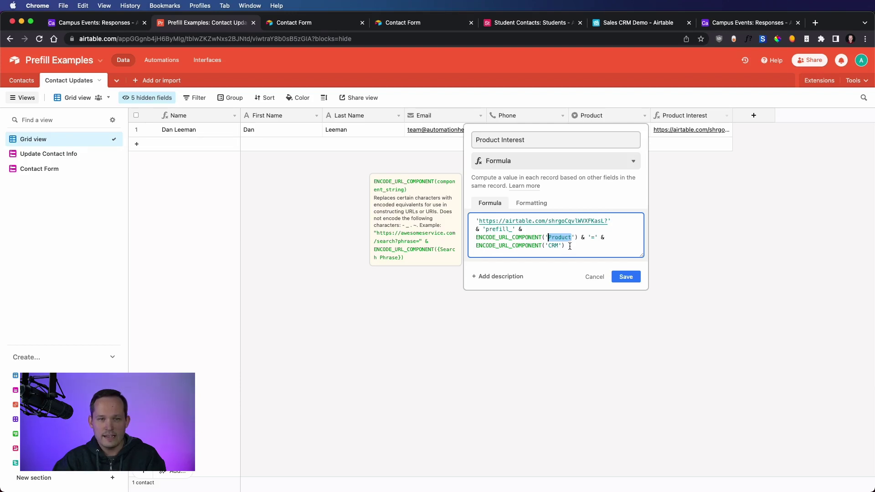
{"action": "left_click", "coordinate": [687, 229]}
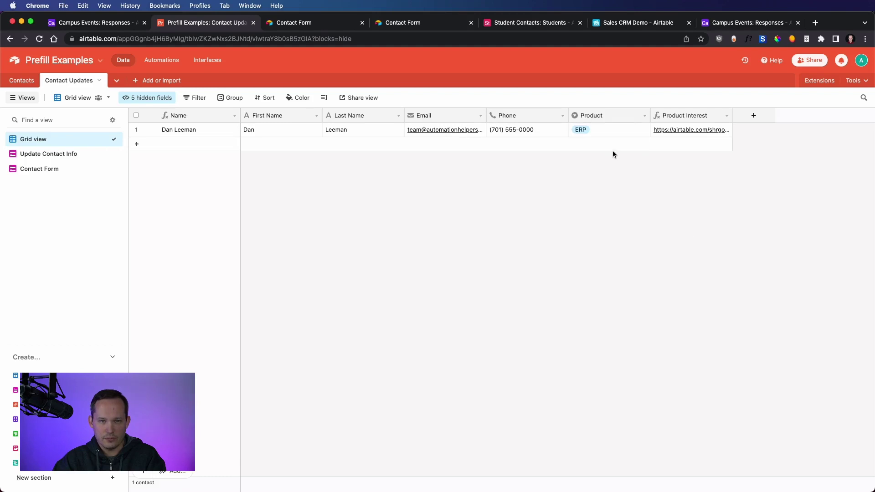
{"action": "left_click", "coordinate": [611, 132]}
{"action": "left_click", "coordinate": [644, 132]}
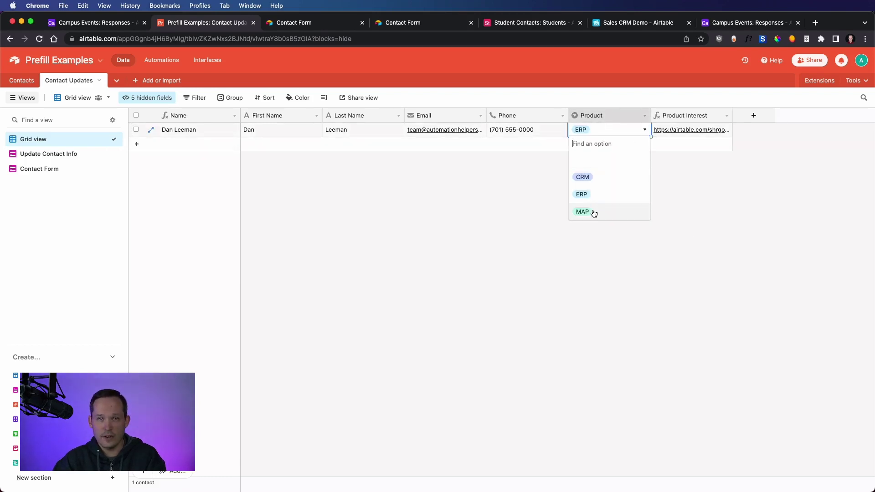
{"action": "left_click", "coordinate": [679, 210]}
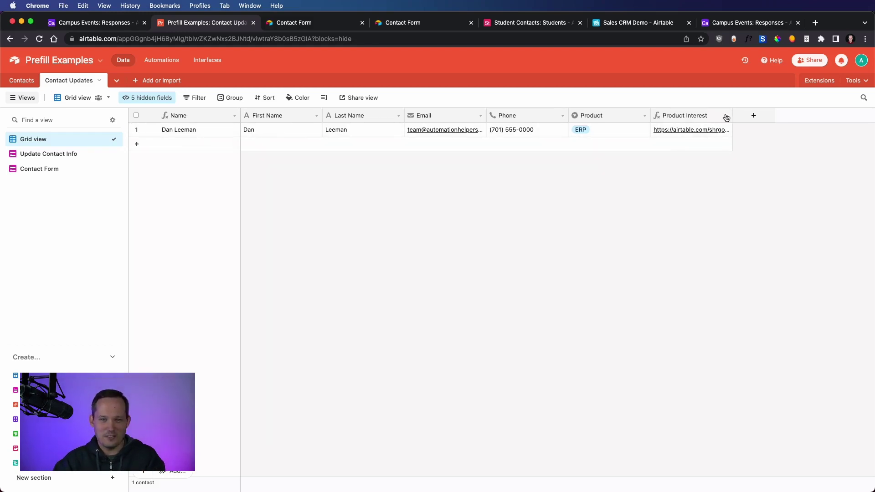
Widen the Product Interest column to show the full URL, then open the link to the CRM-prefilled form
{"action": "left_click_drag", "start_coordinate": [731, 117], "coordinate": [856, 116]}
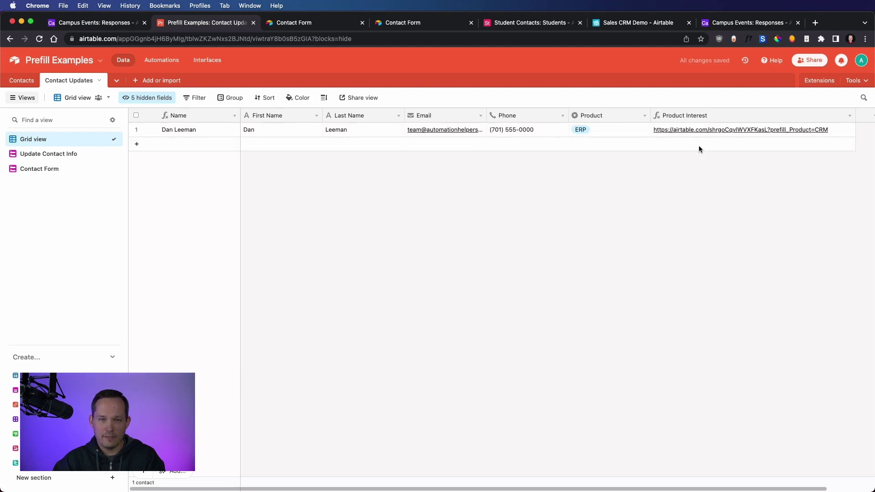
{"action": "left_click", "coordinate": [695, 132]}
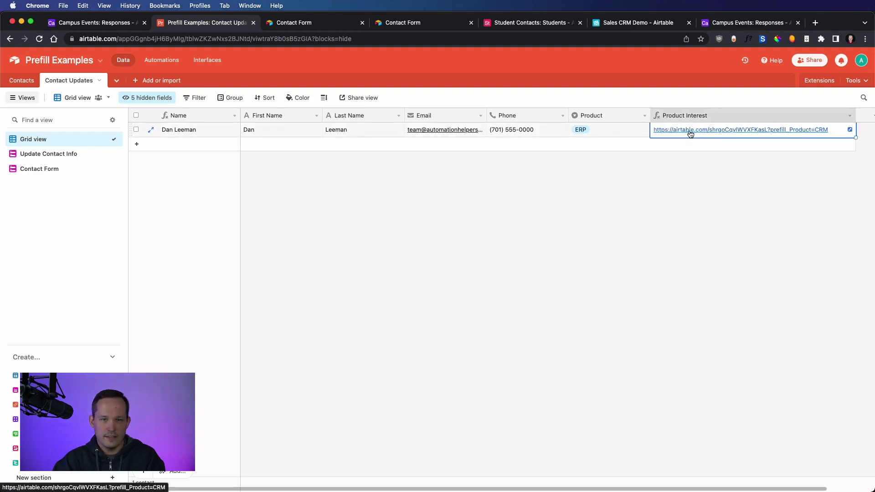
{"action": "left_click", "coordinate": [691, 132]}
{"action": "scroll", "coordinate": [391, 255], "scroll_direction": "down", "scroll_amount": 1}
{"action": "scroll", "coordinate": [391, 255], "scroll_direction": "down", "scroll_amount": 2}
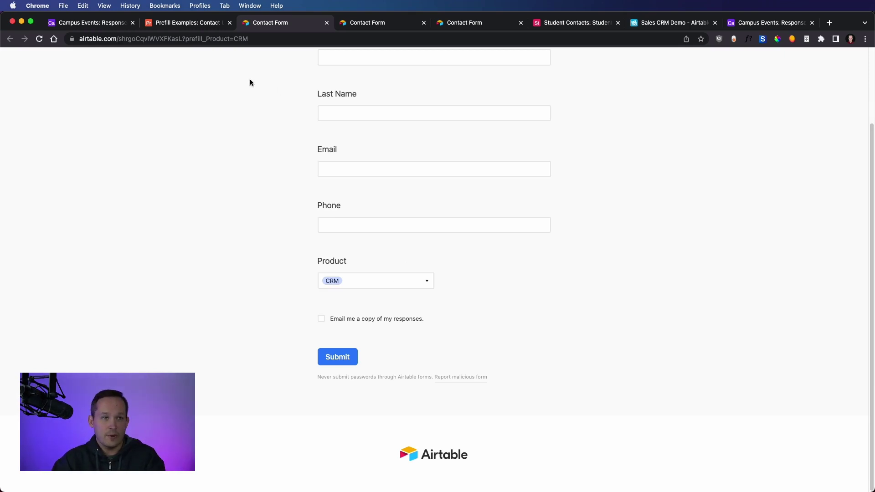
{"action": "scroll", "coordinate": [310, 185], "scroll_direction": "up", "scroll_amount": 2}
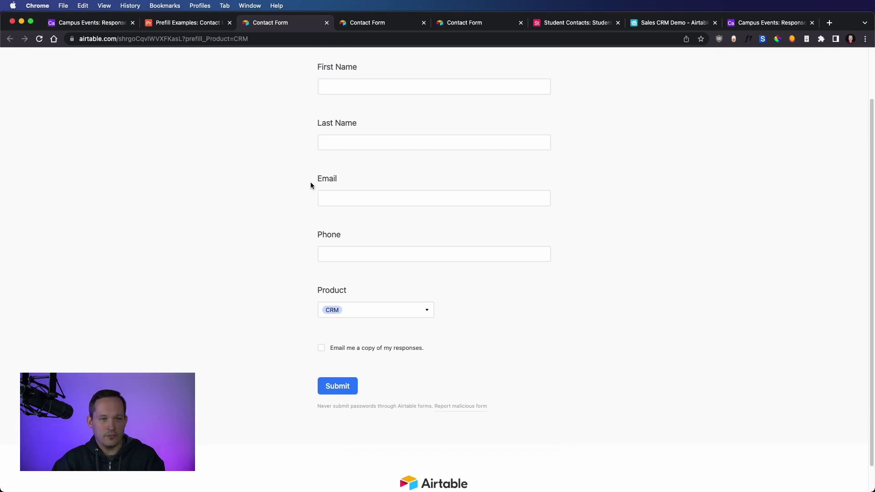
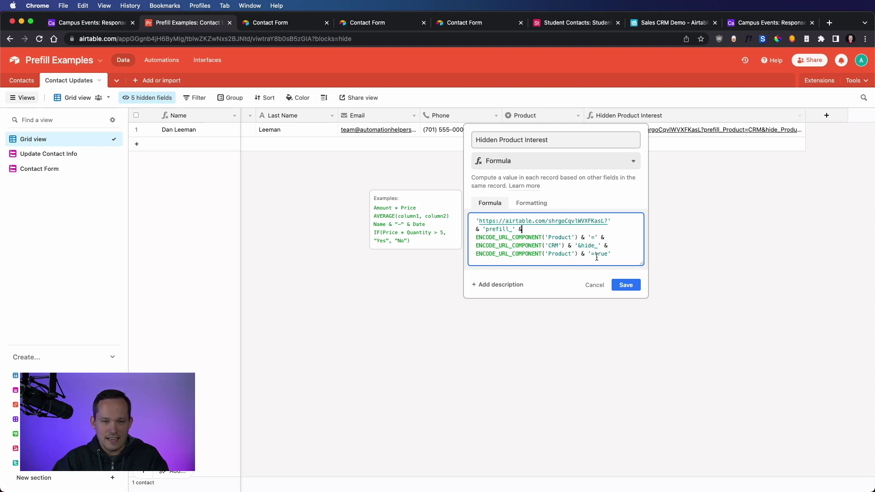
Save the Hidden Product Interest formula containing &hide_Product, then select row 1's generated link
{"action": "left_click_drag", "start_coordinate": [575, 248], "coordinate": [594, 247]}
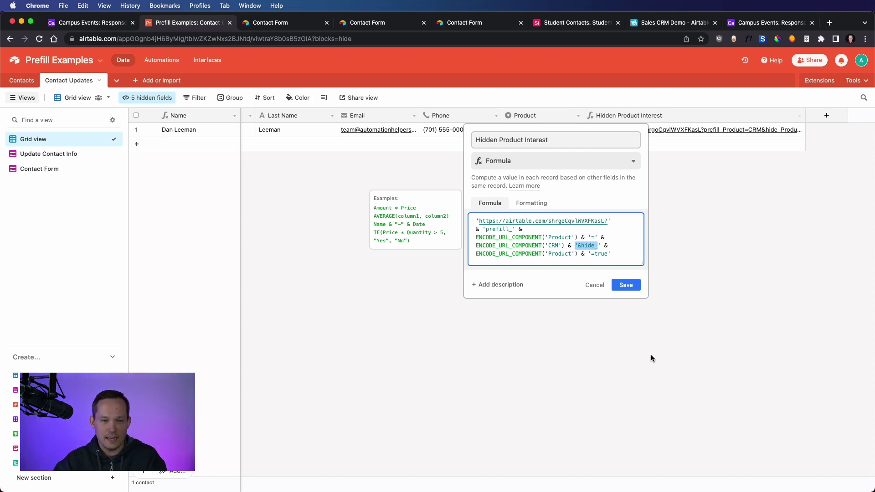
{"action": "left_click", "coordinate": [691, 219]}
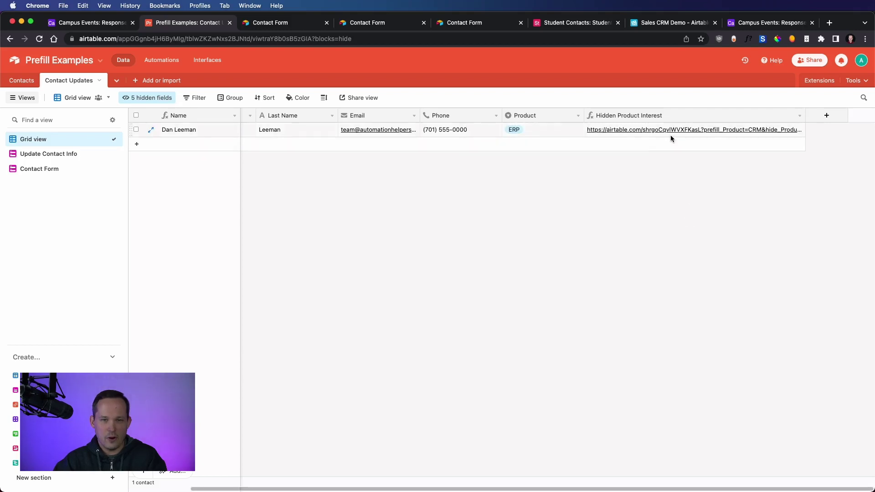
{"action": "left_click", "coordinate": [666, 131]}
Open row 1's prefill link and inspect the Contact Form fields and its prefill URL
{"action": "left_click", "coordinate": [664, 131]}
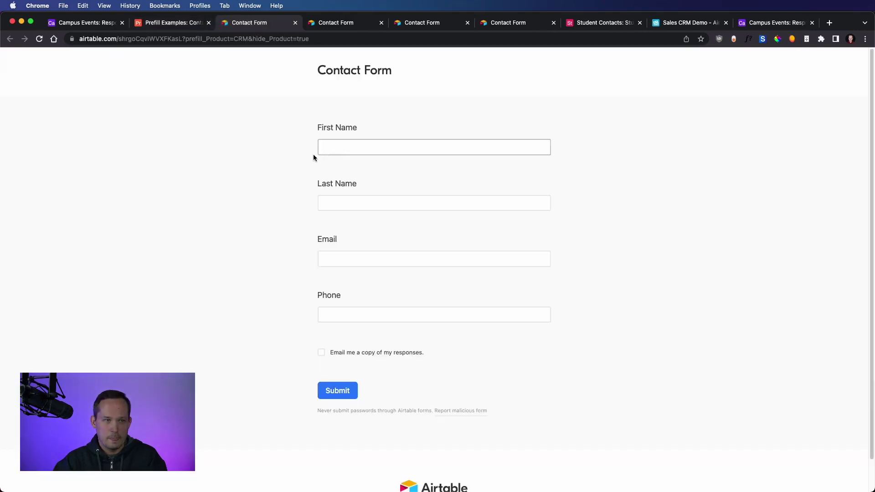
{"action": "left_click", "coordinate": [383, 146]}
{"action": "left_click", "coordinate": [373, 201]}
{"action": "left_click", "coordinate": [369, 256]}
{"action": "left_click", "coordinate": [373, 310]}
{"action": "left_click", "coordinate": [381, 371]}
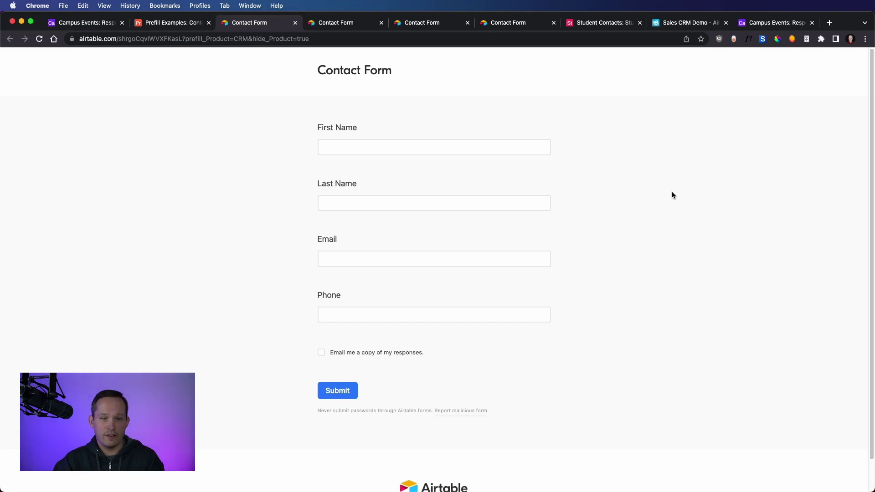
{"action": "left_click", "coordinate": [357, 143]}
{"action": "left_click", "coordinate": [426, 122]}
{"action": "left_click", "coordinate": [320, 40]}
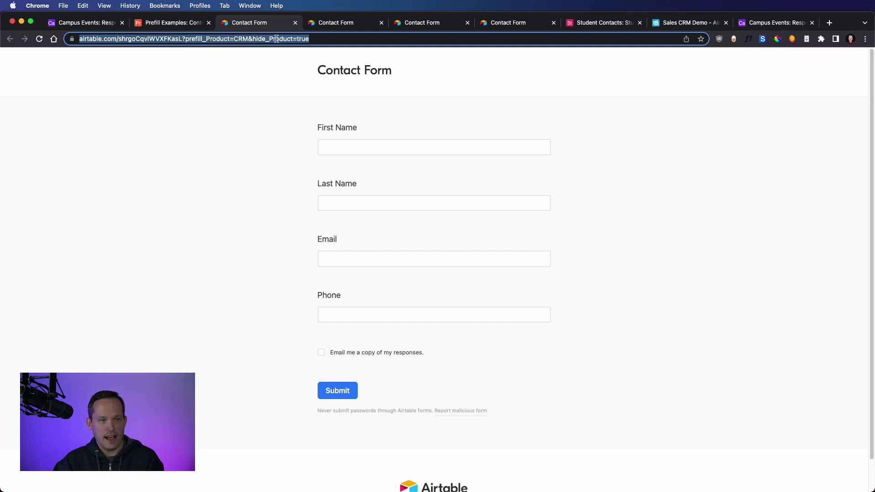
{"action": "left_click", "coordinate": [251, 148]}
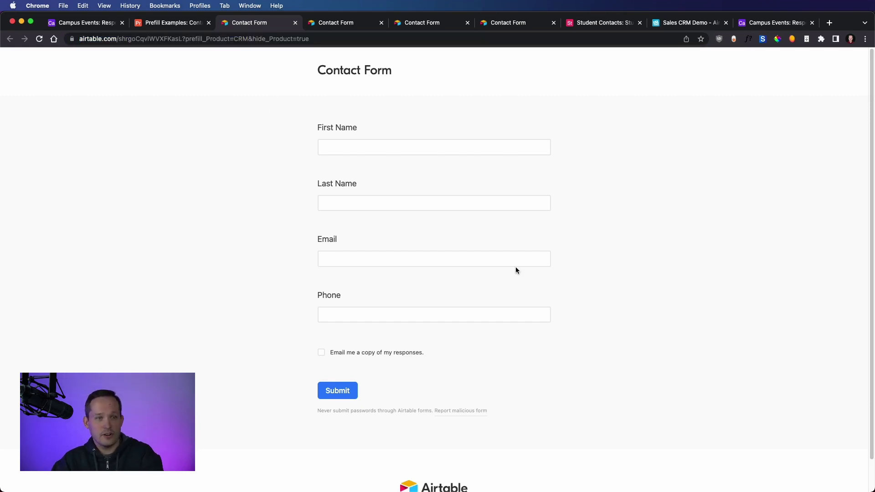
Fill in the contact's first name, last name and suggested e-mail, then submit the form
{"action": "left_click", "coordinate": [343, 148]}
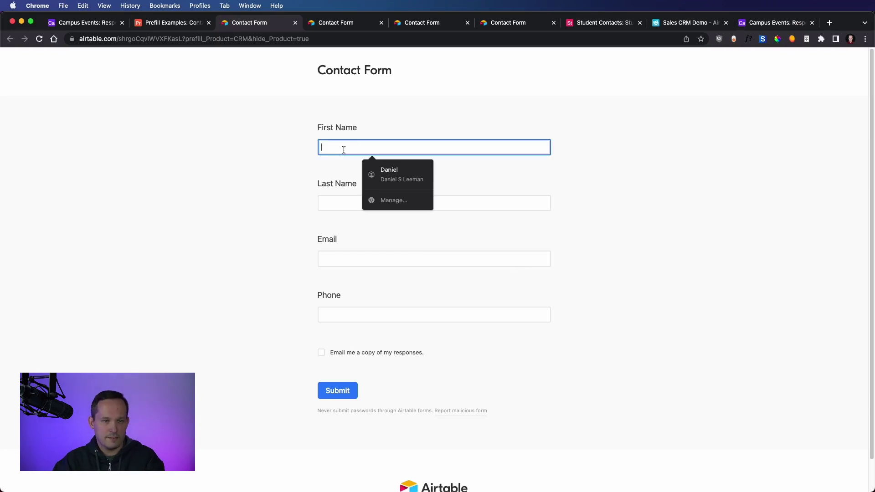
{"action": "left_click", "coordinate": [368, 114]}
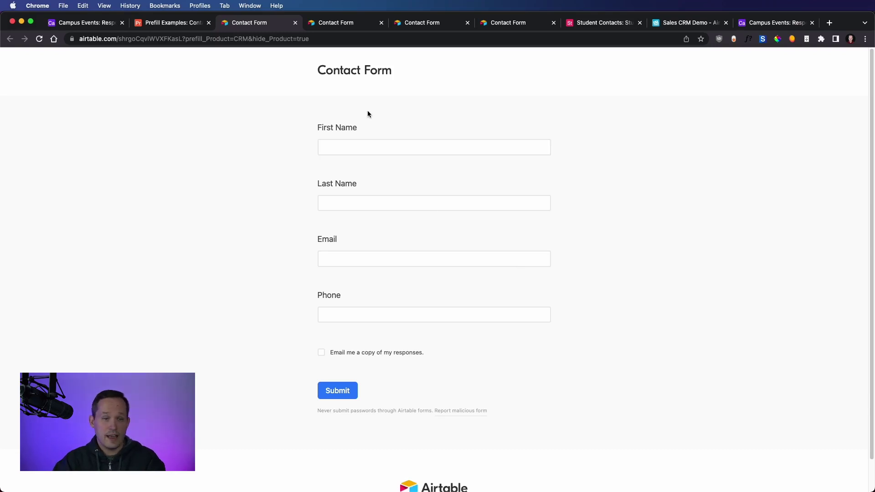
{"action": "left_click", "coordinate": [350, 145]}
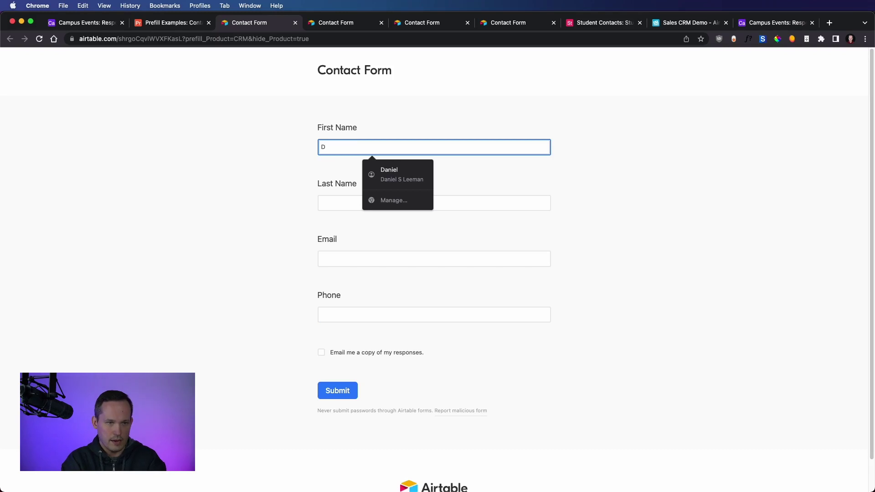
{"action": "key", "text": "Tab"}
{"action": "key", "text": "Tab"}
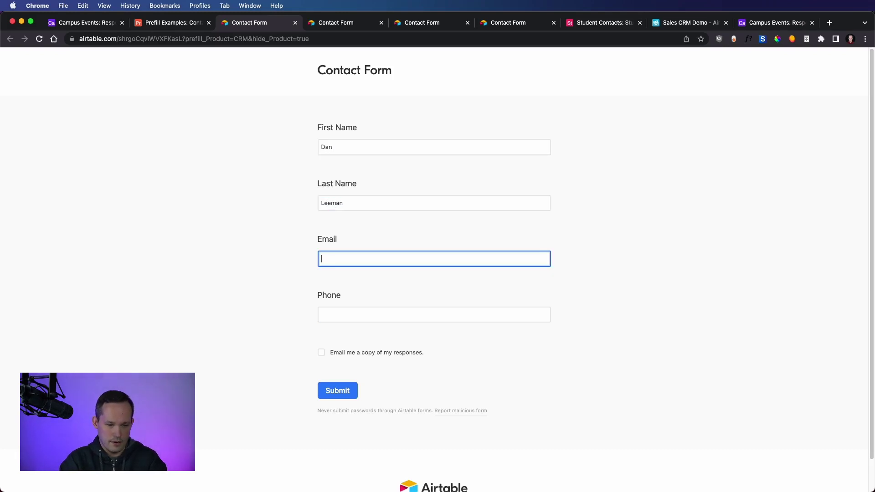
{"action": "type", "text": "!t"}
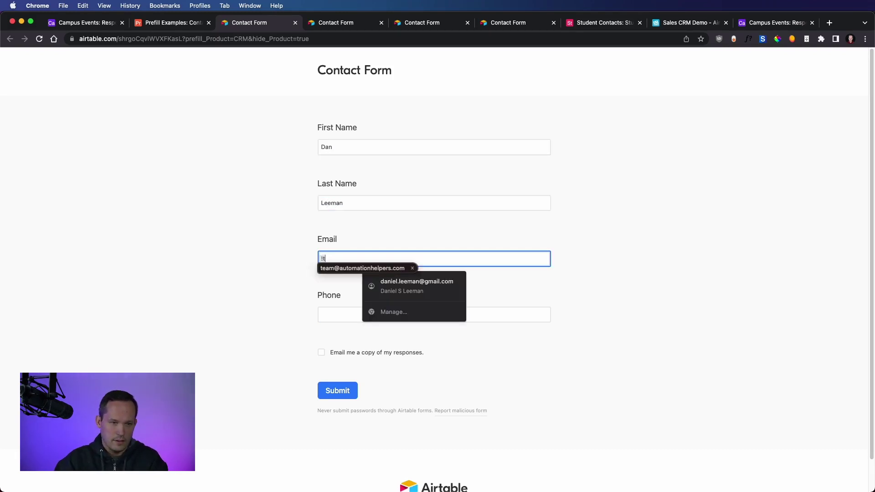
{"action": "left_click", "coordinate": [334, 269]}
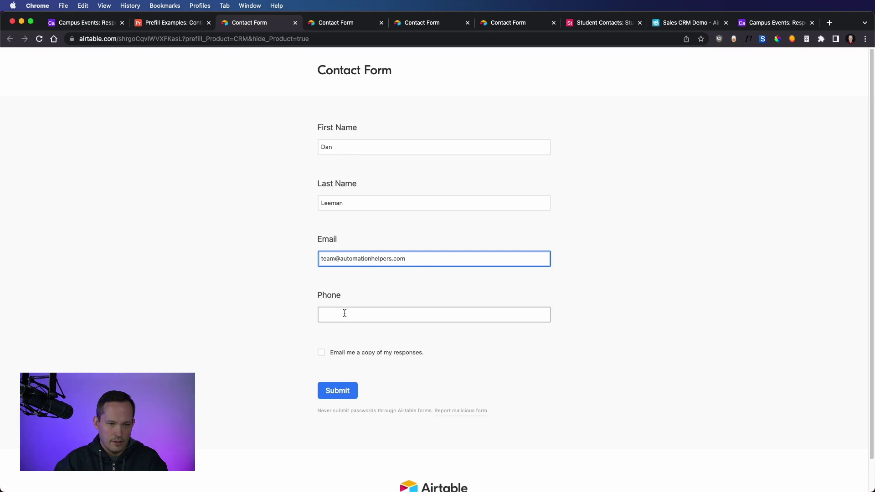
{"action": "left_click", "coordinate": [343, 392]}
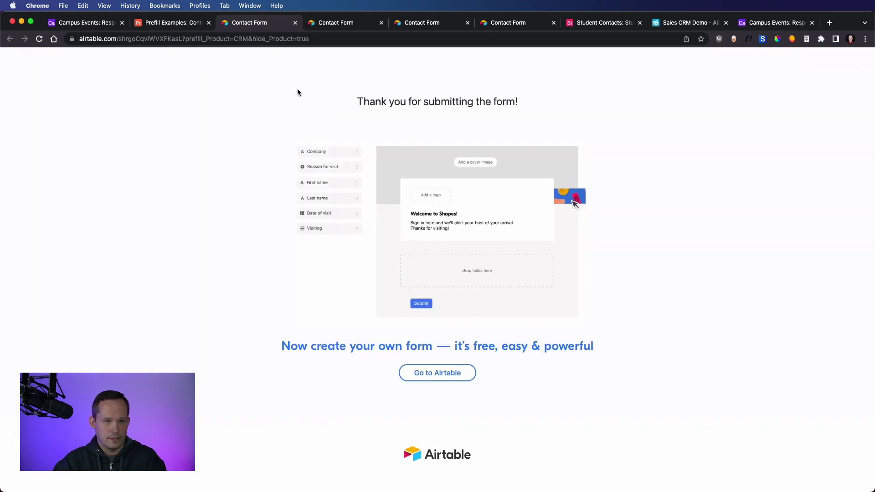
Return to the Prefill Examples base, deselect the Hidden Product Interest cell and scroll the grid
{"action": "left_click", "coordinate": [166, 23]}
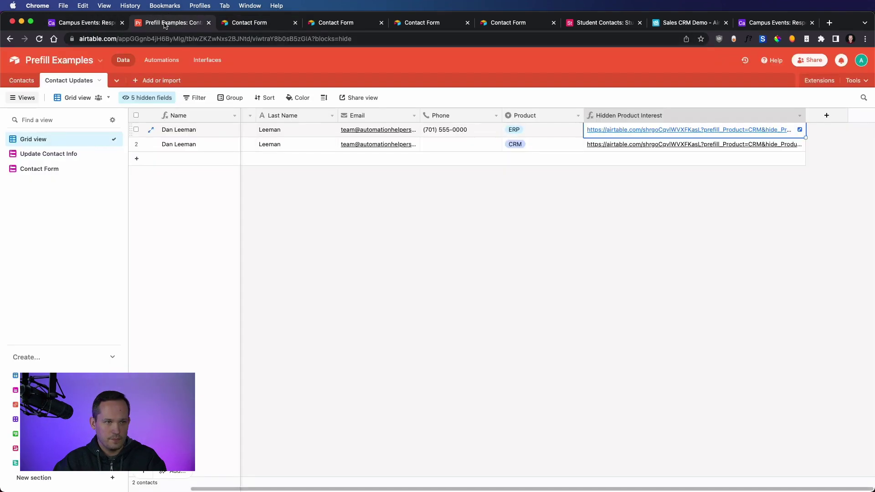
{"action": "left_click", "coordinate": [446, 210]}
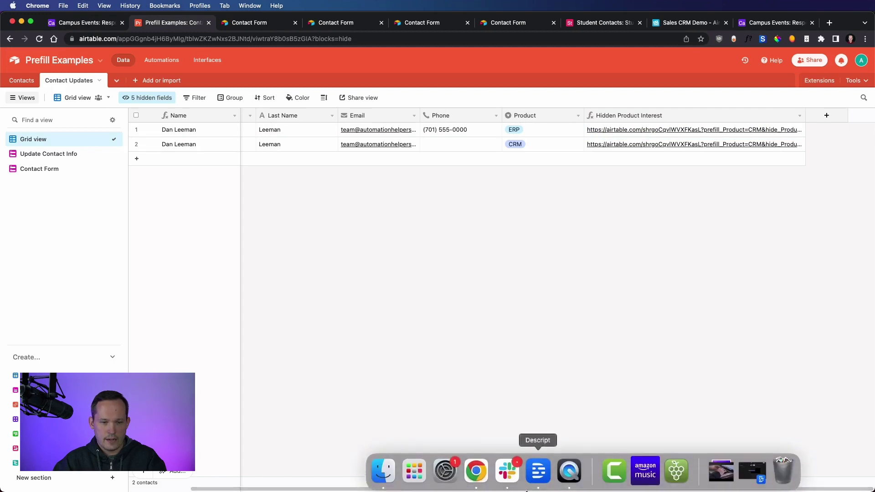
{"action": "left_click_drag", "start_coordinate": [274, 488], "coordinate": [189, 484]}
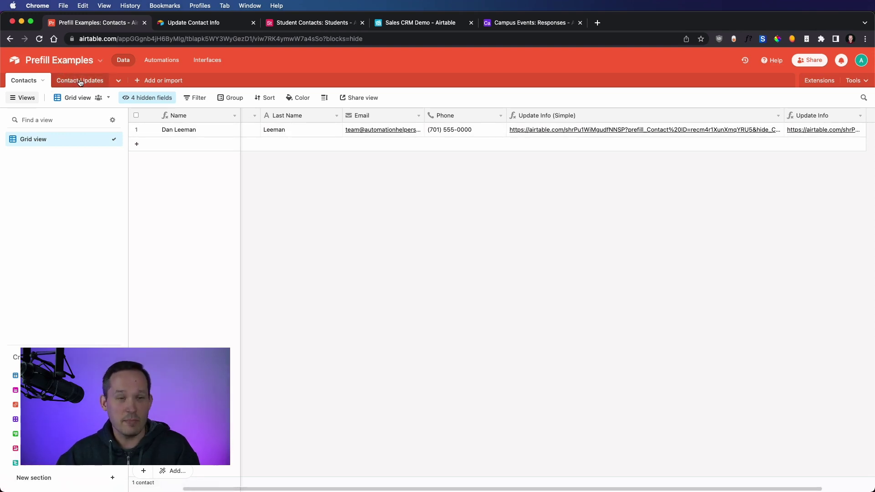
Compare the Contacts and Contact Updates tables, ending on Contact Updates
{"action": "left_click", "coordinate": [62, 84]}
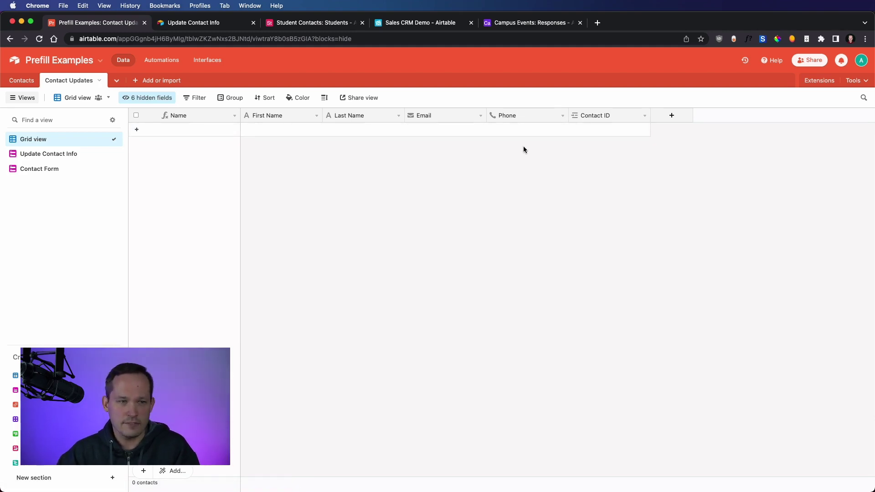
{"action": "left_click", "coordinate": [15, 82]}
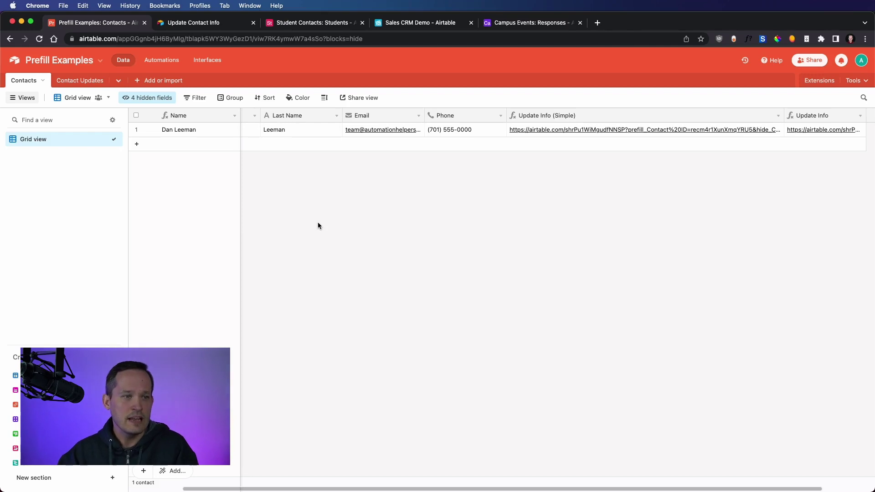
{"action": "left_click", "coordinate": [82, 82]}
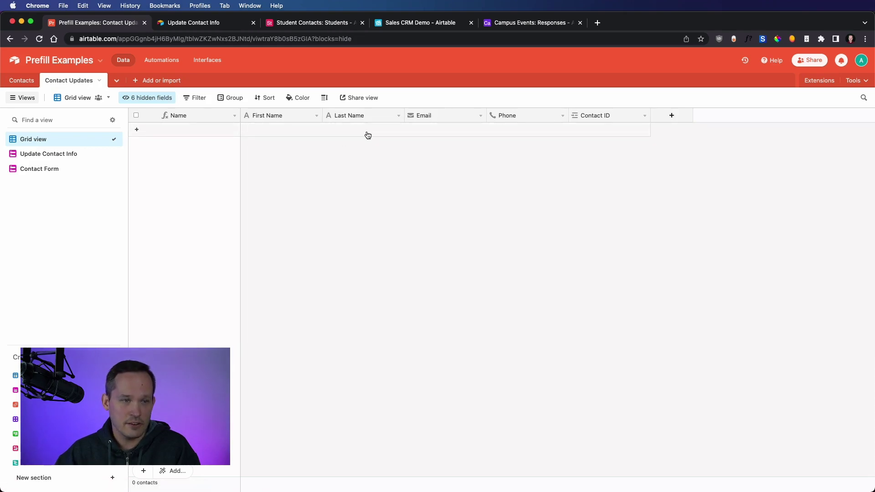
{"action": "left_click", "coordinate": [21, 83]}
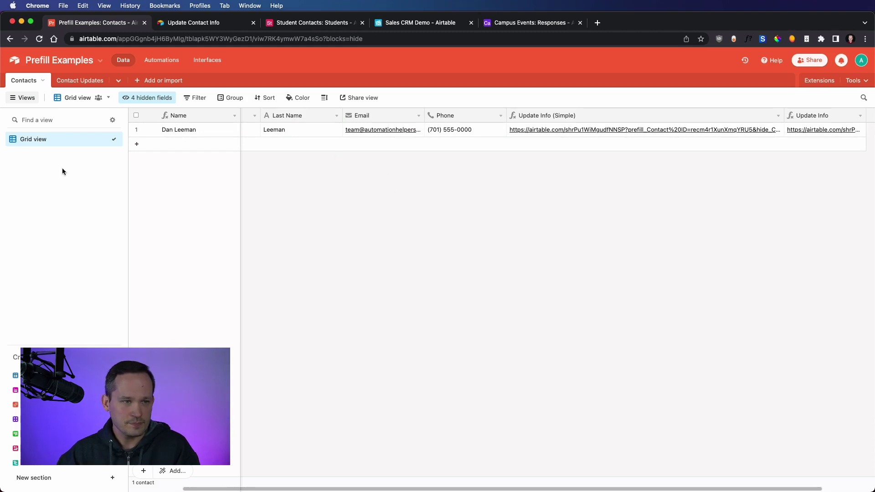
{"action": "left_click", "coordinate": [71, 81]}
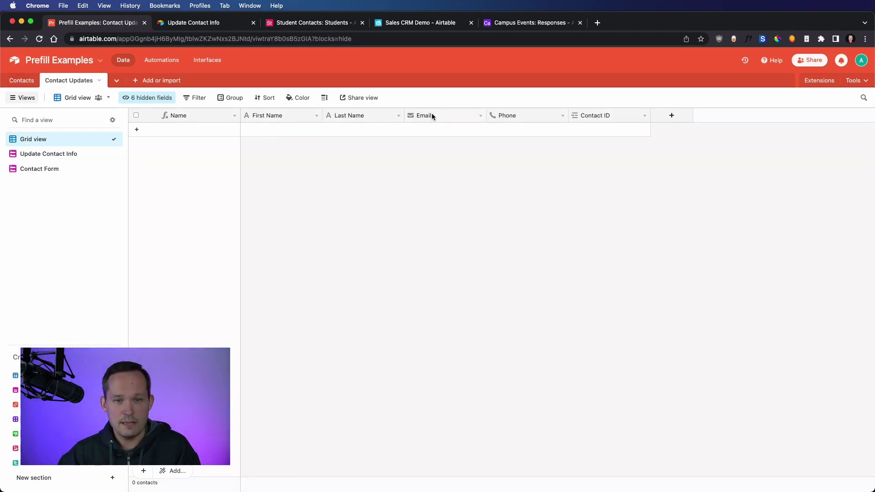
{"action": "left_click", "coordinate": [15, 84]}
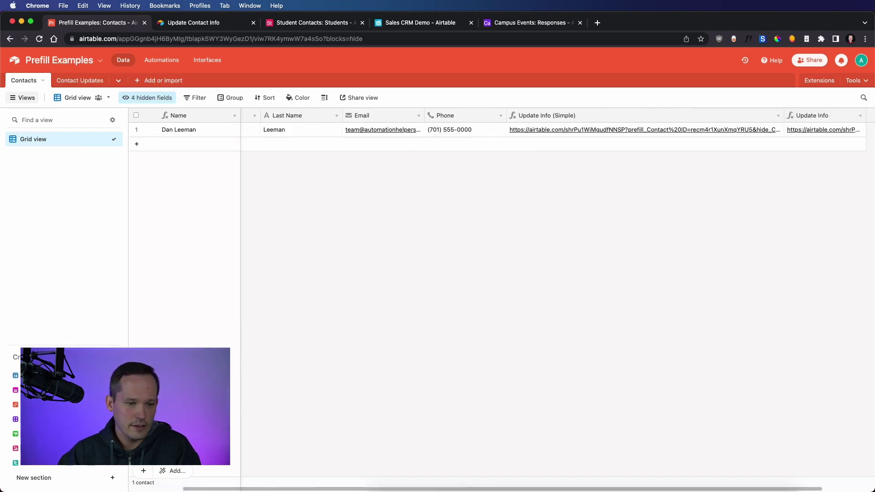
{"action": "left_click_drag", "start_coordinate": [248, 484], "coordinate": [186, 483]}
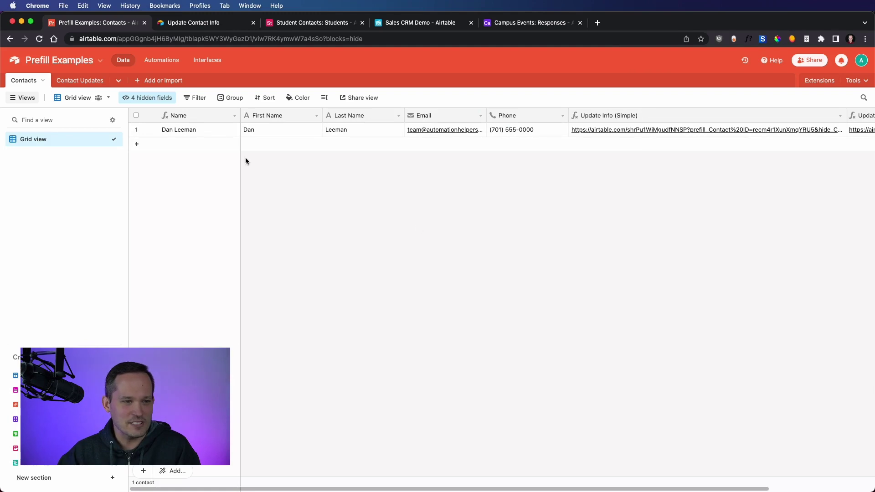
{"action": "left_click", "coordinate": [90, 83]}
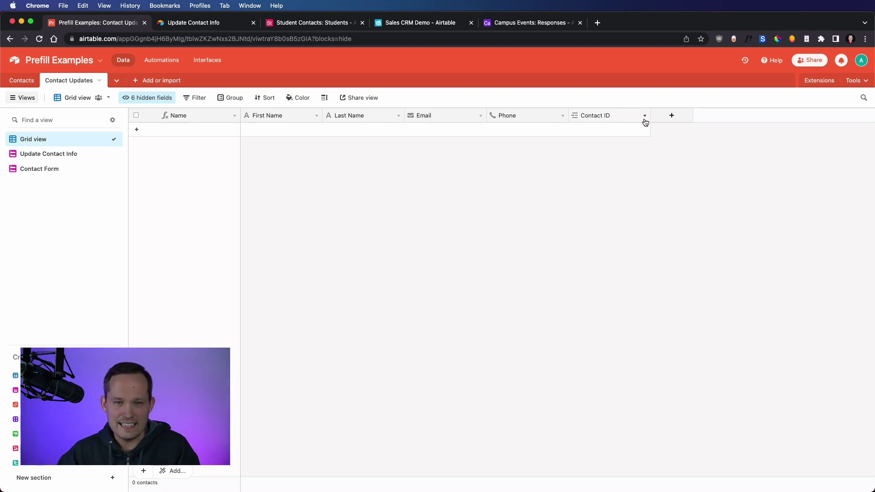
Start a new Link to another record field on Contact Updates, then cancel it
{"action": "left_click", "coordinate": [672, 116]}
{"action": "left_click", "coordinate": [696, 178]}
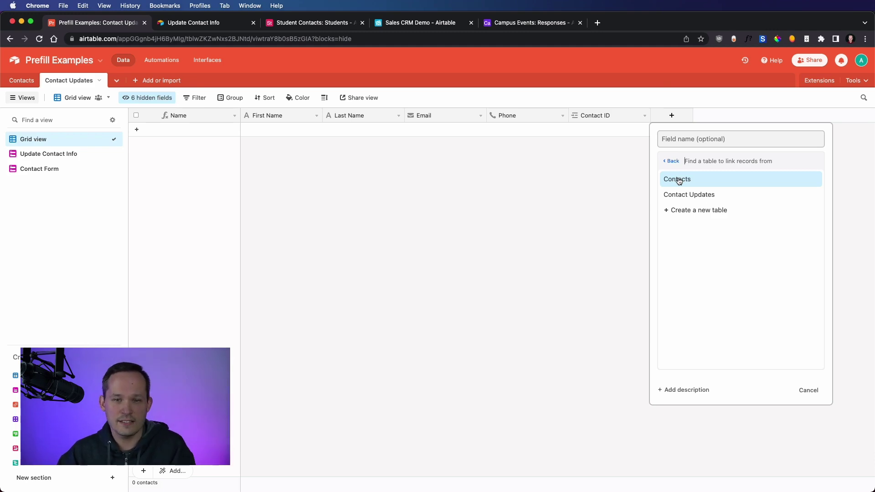
{"action": "left_click", "coordinate": [579, 180]}
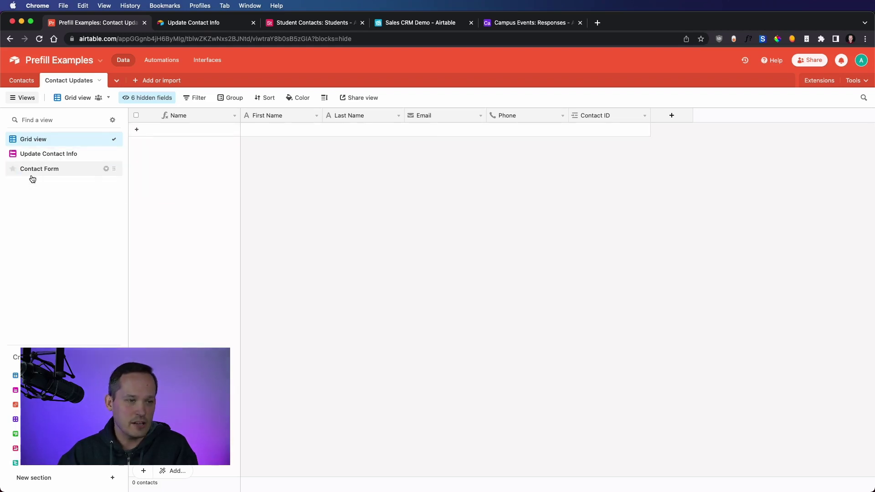
Open the live Update Contact Info form, dismiss the Contact ID picker, then return to the Contact Updates grid
{"action": "mouse_move", "coordinate": [33, 177]}
{"action": "left_click", "coordinate": [38, 157]}
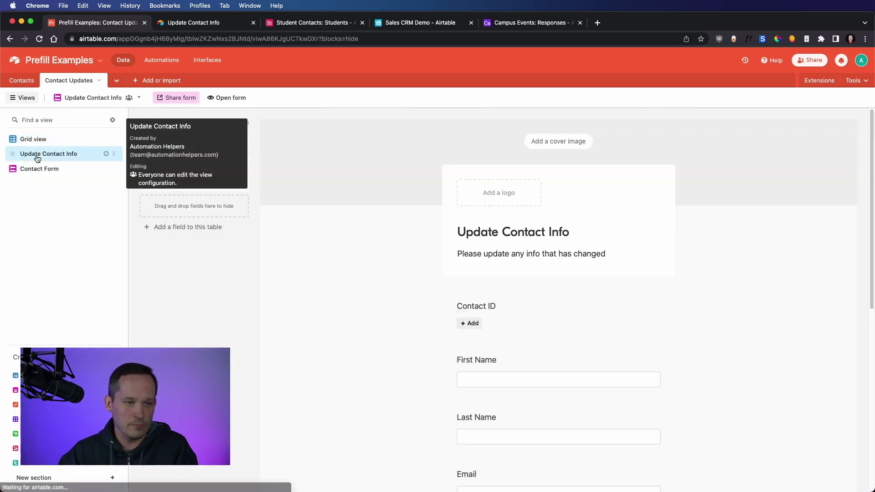
{"action": "scroll", "coordinate": [567, 261], "scroll_direction": "down", "scroll_amount": 2}
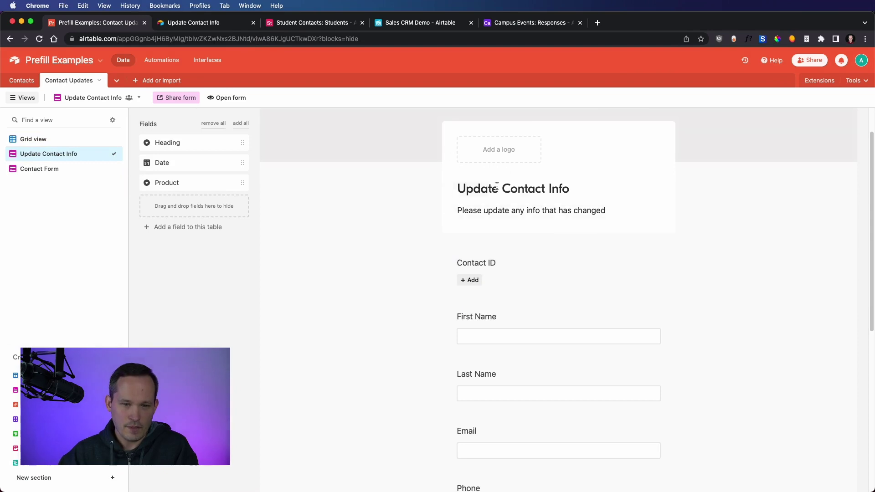
{"action": "scroll", "coordinate": [570, 246], "scroll_direction": "down", "scroll_amount": 6}
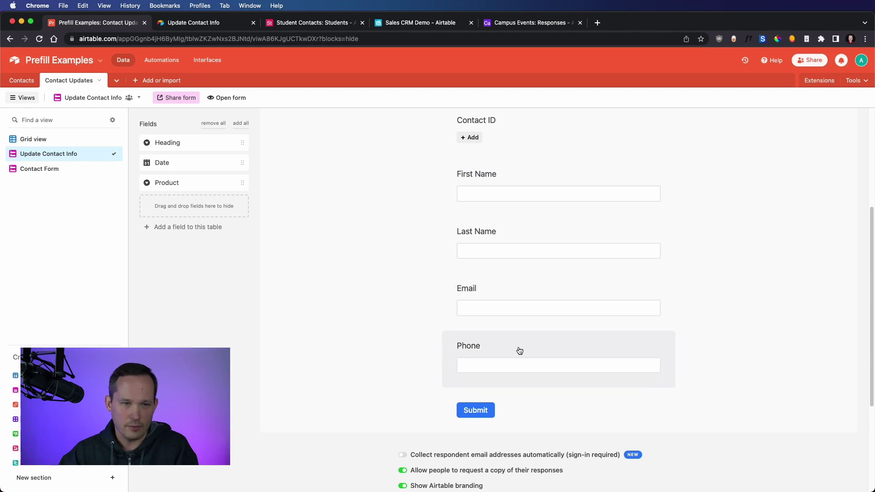
{"action": "scroll", "coordinate": [520, 351], "scroll_direction": "up", "scroll_amount": 8}
{"action": "left_click", "coordinate": [222, 97]}
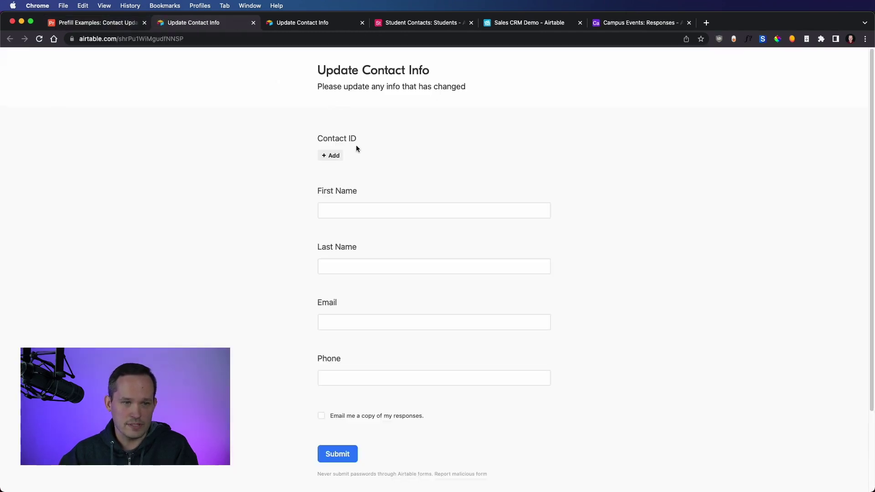
{"action": "left_click", "coordinate": [333, 156]}
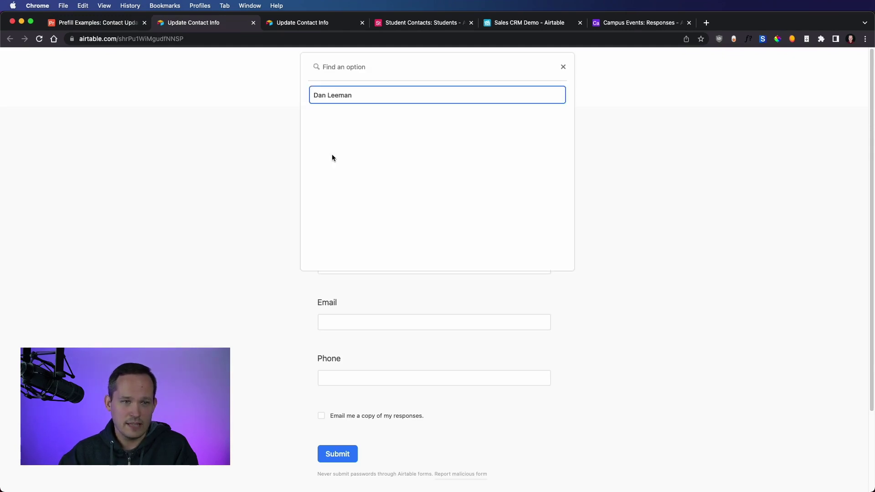
{"action": "left_click", "coordinate": [641, 199]}
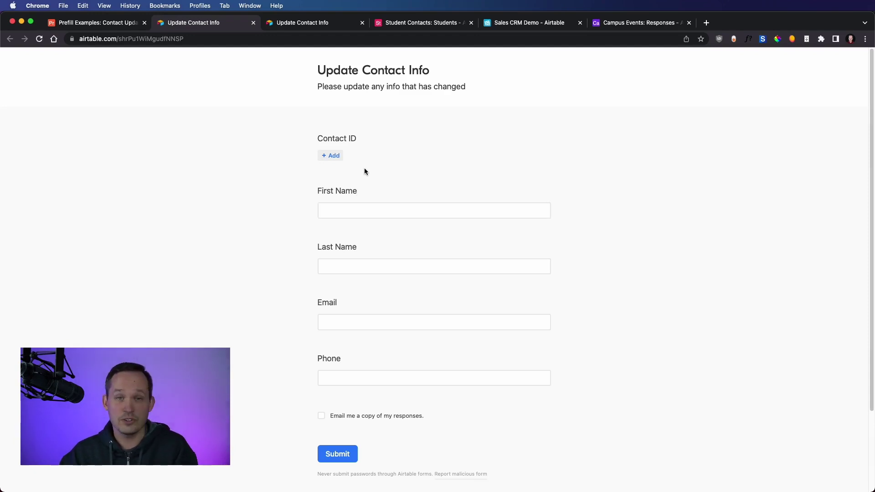
{"action": "left_click", "coordinate": [102, 23]}
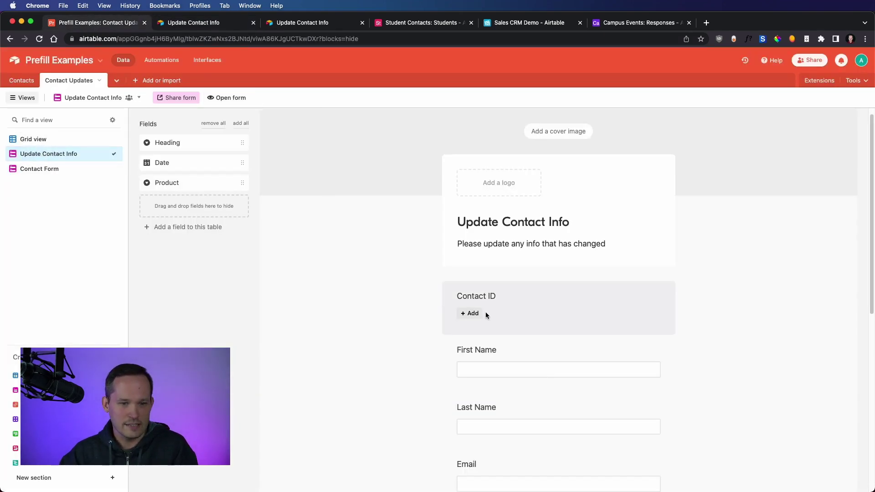
{"action": "left_click", "coordinate": [61, 140]}
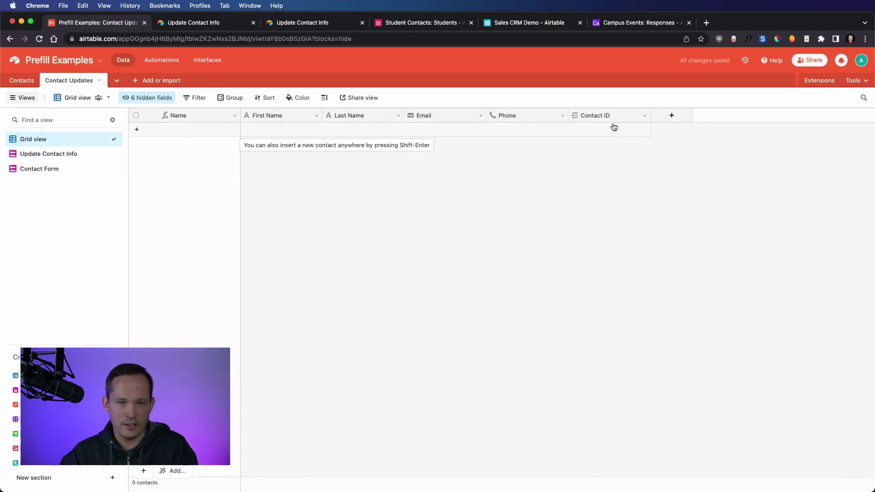
Open the Contacts table's Update Info (Simple) field settings and enlarge the formula box to show RECORD_ID()
{"action": "left_click", "coordinate": [13, 86]}
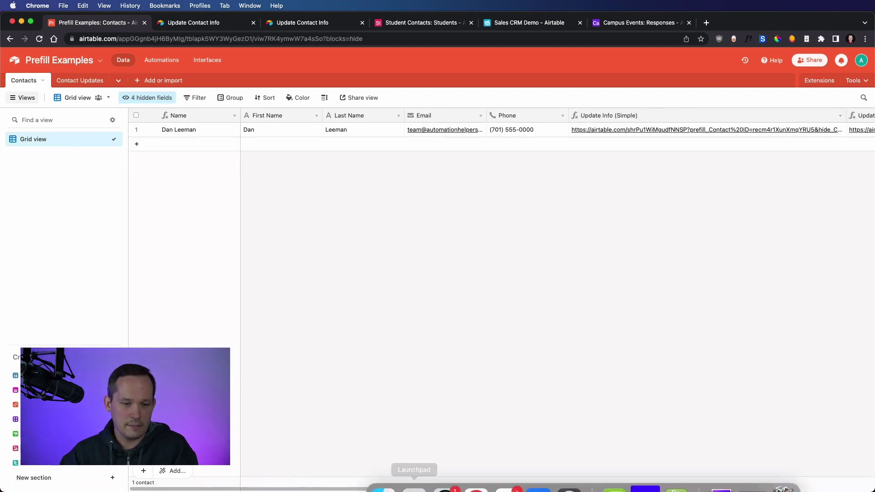
{"action": "left_click_drag", "start_coordinate": [301, 487], "coordinate": [342, 484]}
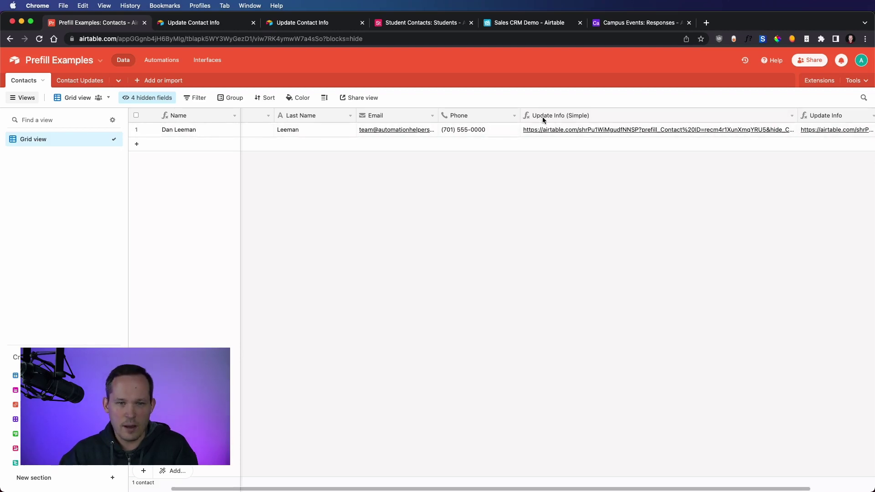
{"action": "left_click", "coordinate": [791, 115]}
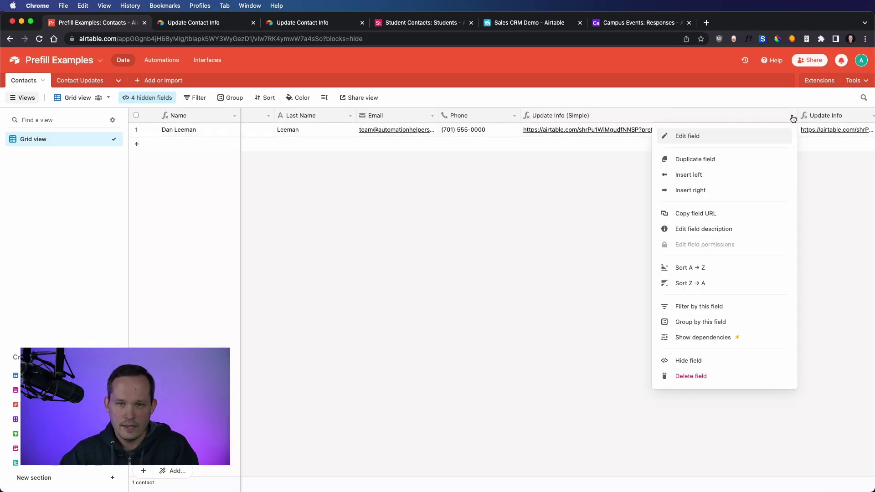
{"action": "left_click", "coordinate": [707, 136]}
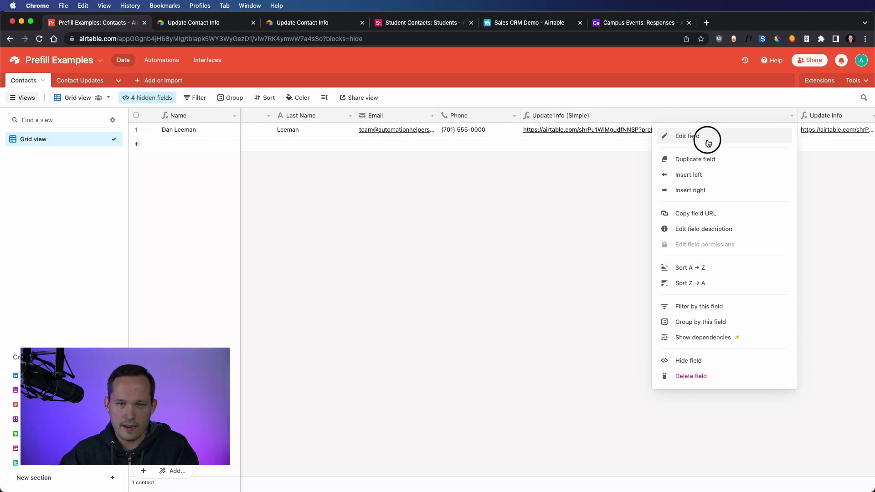
{"action": "left_click_drag", "start_coordinate": [632, 231], "coordinate": [647, 311]}
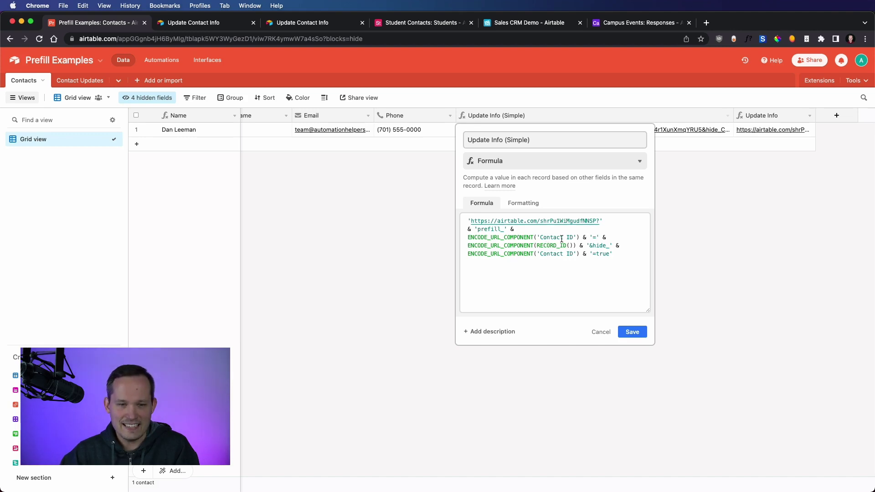
{"action": "left_click", "coordinate": [77, 80]}
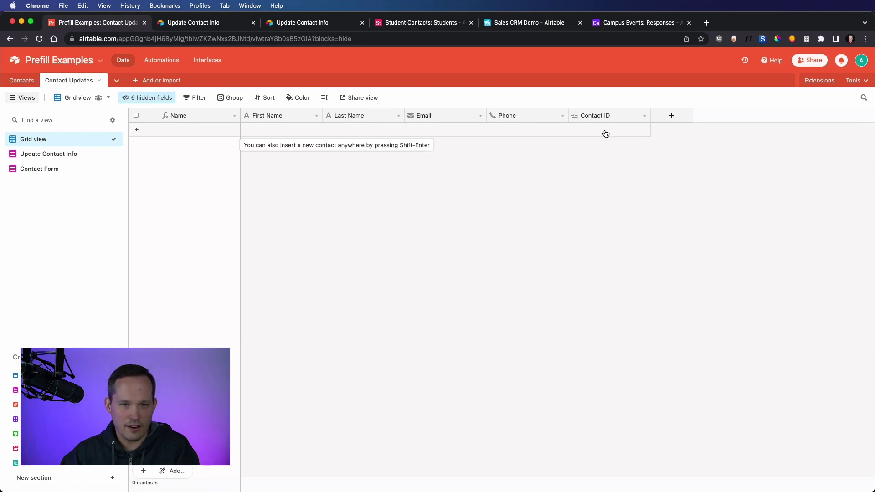
{"action": "left_click", "coordinate": [26, 82]}
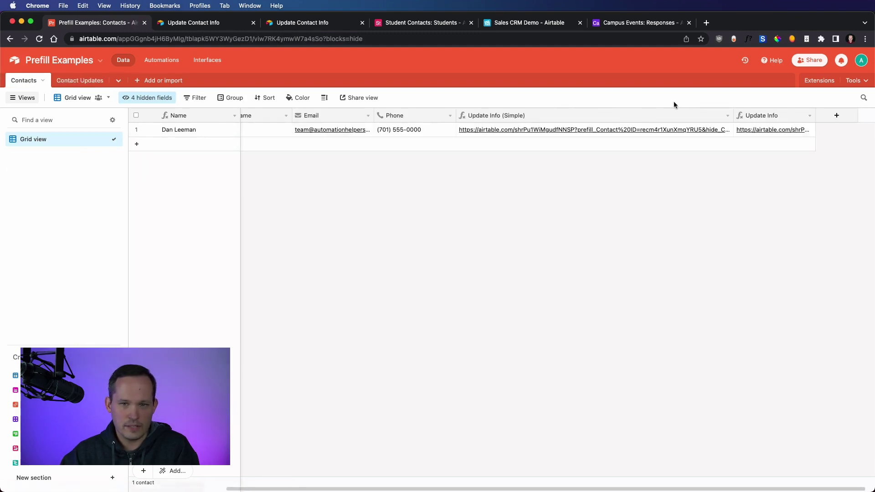
{"action": "left_click", "coordinate": [728, 117]}
{"action": "left_click", "coordinate": [683, 134]}
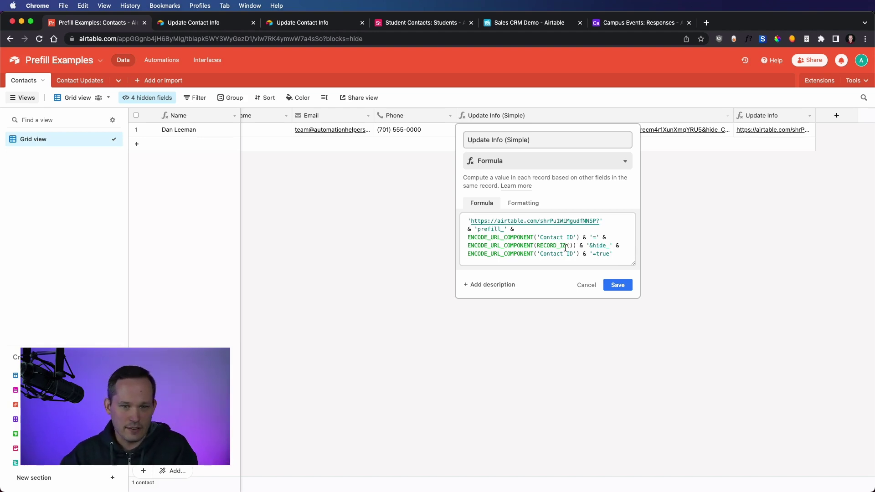
{"action": "left_click", "coordinate": [265, 198]}
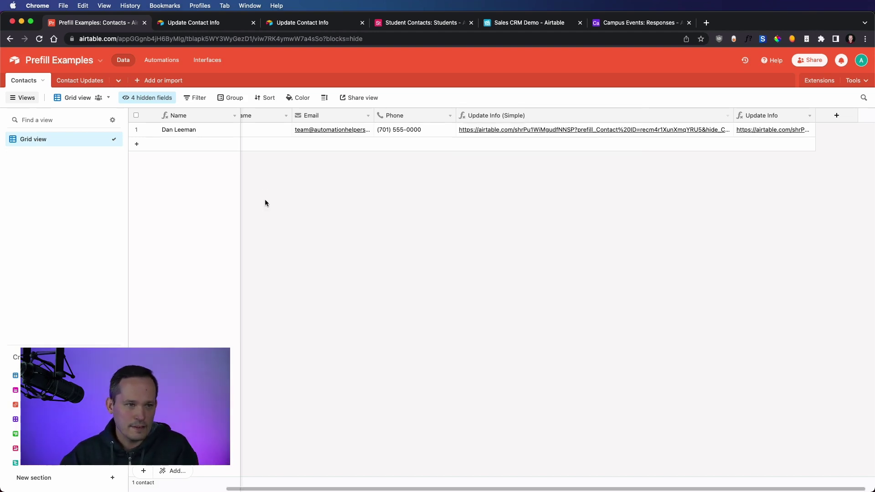
{"action": "left_click", "coordinate": [149, 131]}
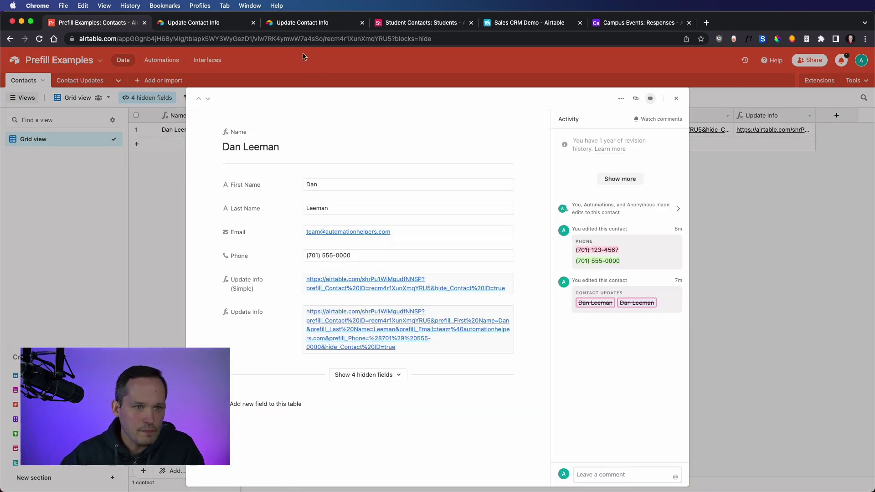
{"action": "left_click_drag", "start_coordinate": [327, 39], "coordinate": [412, 39]}
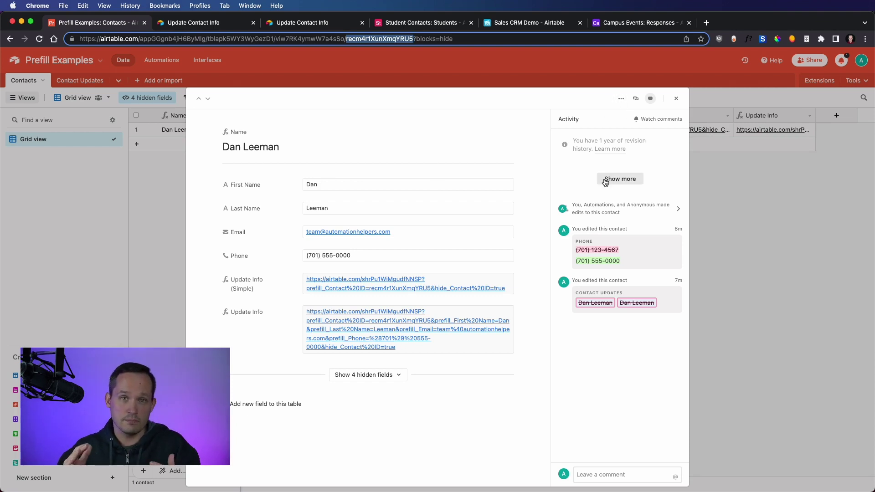
{"action": "left_click", "coordinate": [676, 99]}
{"action": "left_click", "coordinate": [727, 116]}
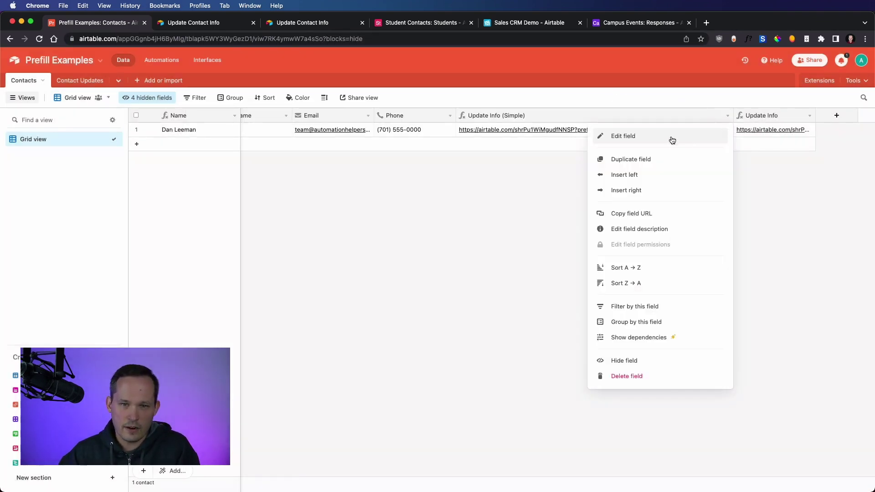
{"action": "left_click", "coordinate": [672, 137]}
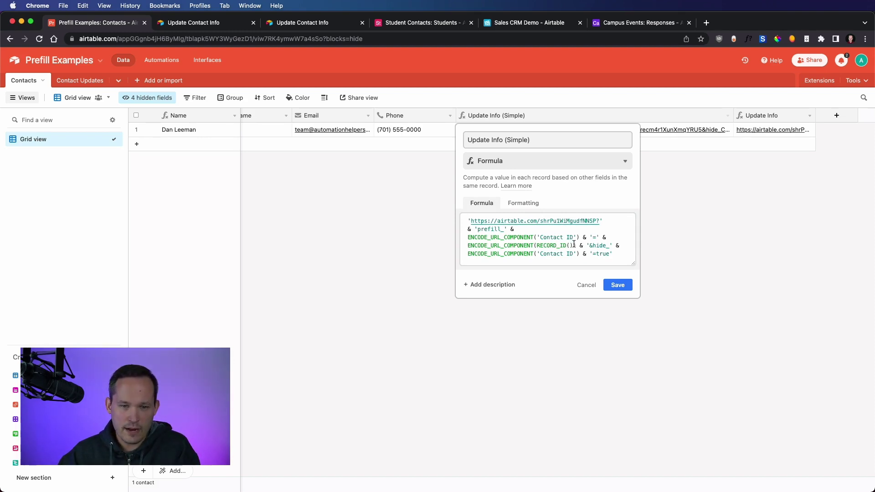
Replace RECORD_ID() via autocomplete, add the missing closing parenthesis, and save the formula
{"action": "left_click_drag", "start_coordinate": [572, 245], "coordinate": [539, 245]}
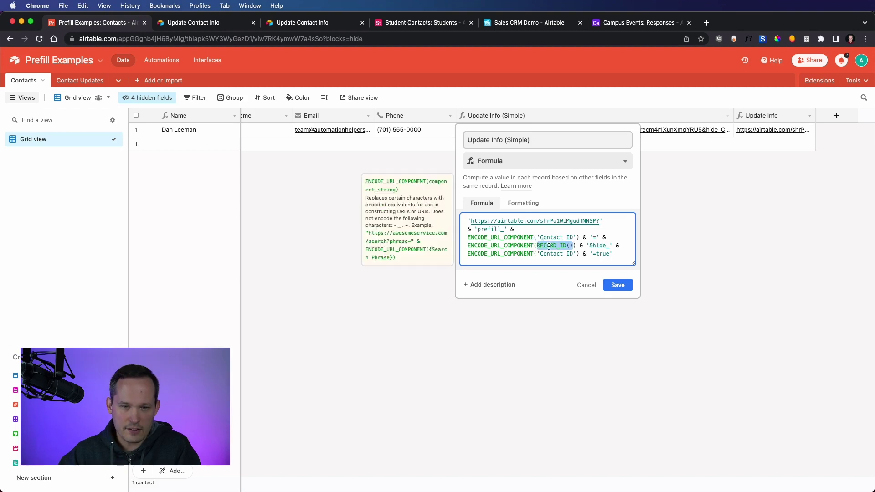
{"action": "type", "text": "Record"}
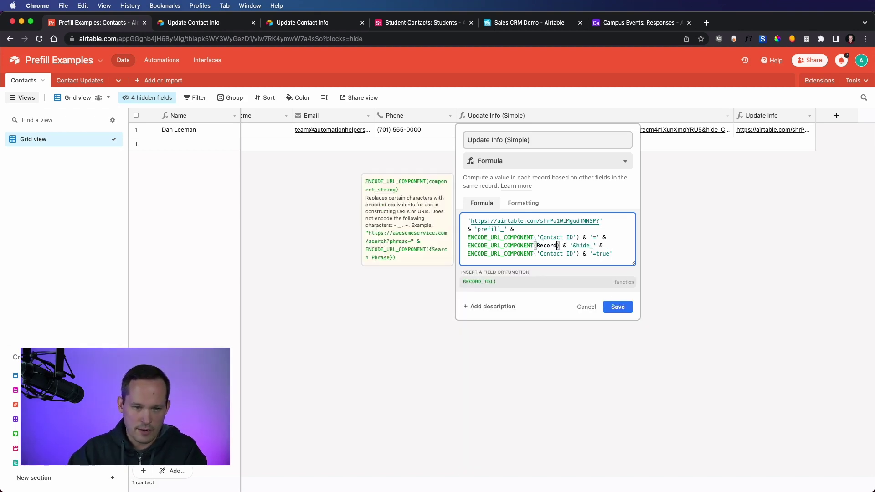
{"action": "left_click", "coordinate": [501, 281]}
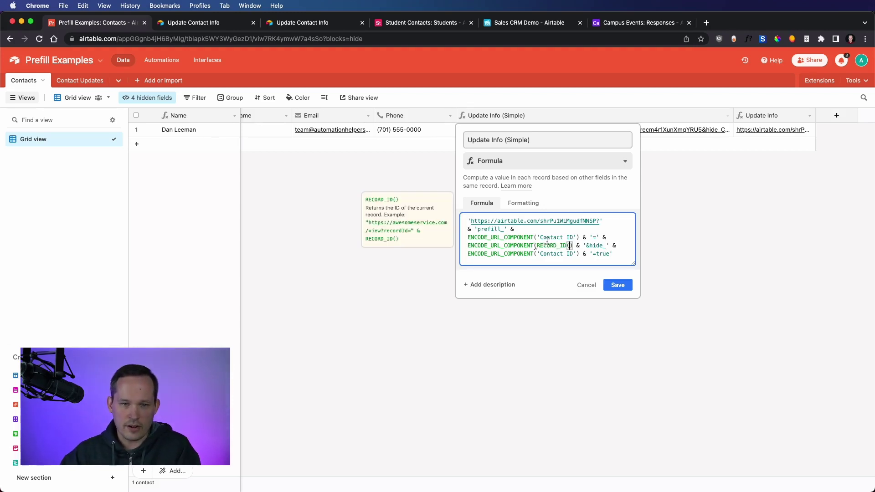
{"action": "left_click", "coordinate": [573, 245]}
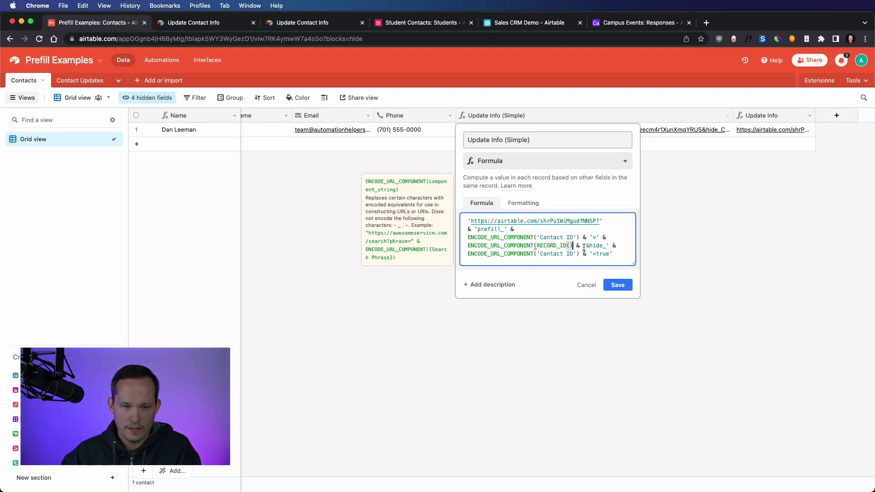
{"action": "type", "text": ")"}
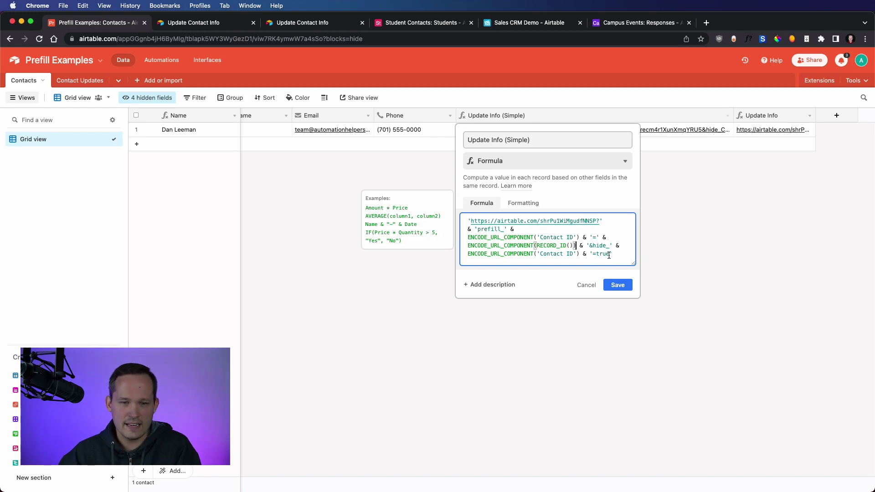
{"action": "left_click", "coordinate": [701, 264]}
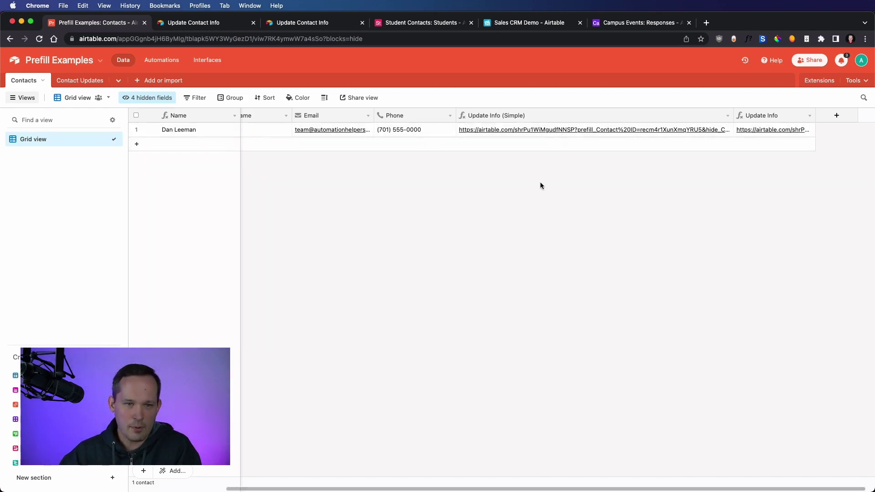
Open the Update Info (Simple) link and inspect the prefill_Contact part of the form address
{"action": "left_click", "coordinate": [555, 132]}
{"action": "left_click", "coordinate": [542, 131]}
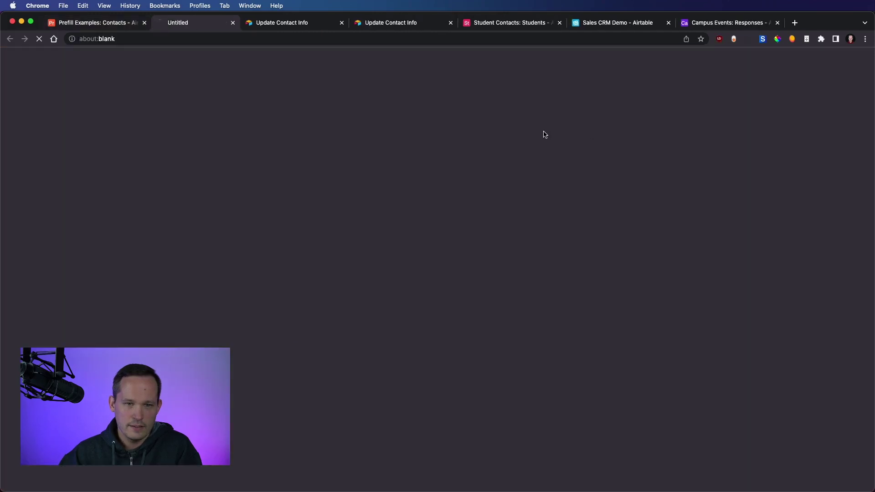
{"action": "scroll", "coordinate": [450, 181], "scroll_direction": "down", "scroll_amount": 1}
{"action": "scroll", "coordinate": [414, 151], "scroll_direction": "up", "scroll_amount": 1}
{"action": "left_click", "coordinate": [357, 160]}
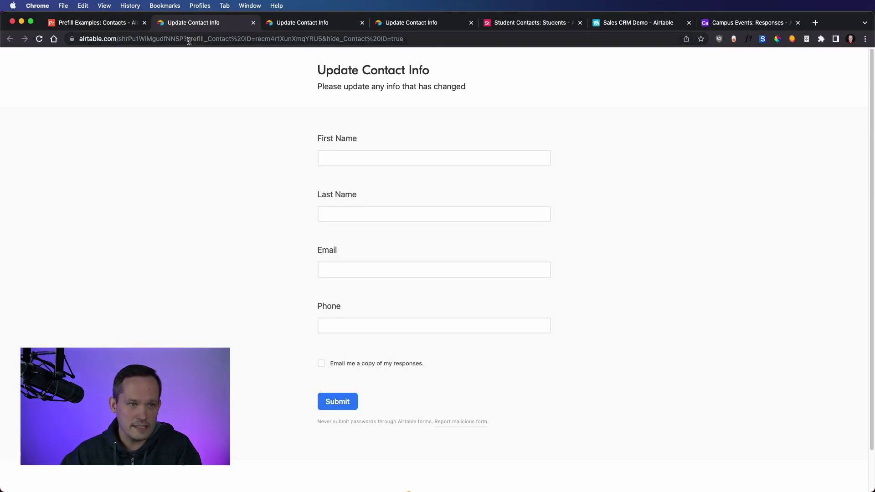
{"action": "left_click_drag", "start_coordinate": [187, 38], "coordinate": [402, 38]}
{"action": "left_click", "coordinate": [626, 170]}
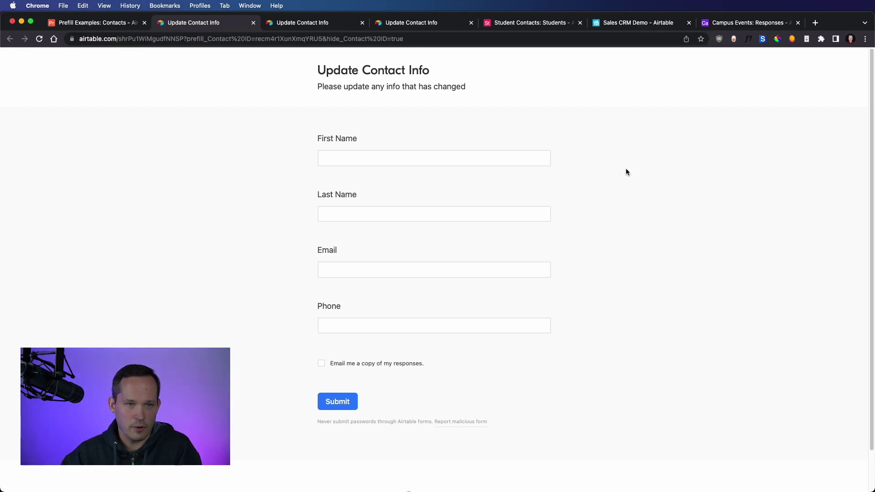
{"action": "left_click", "coordinate": [254, 39]}
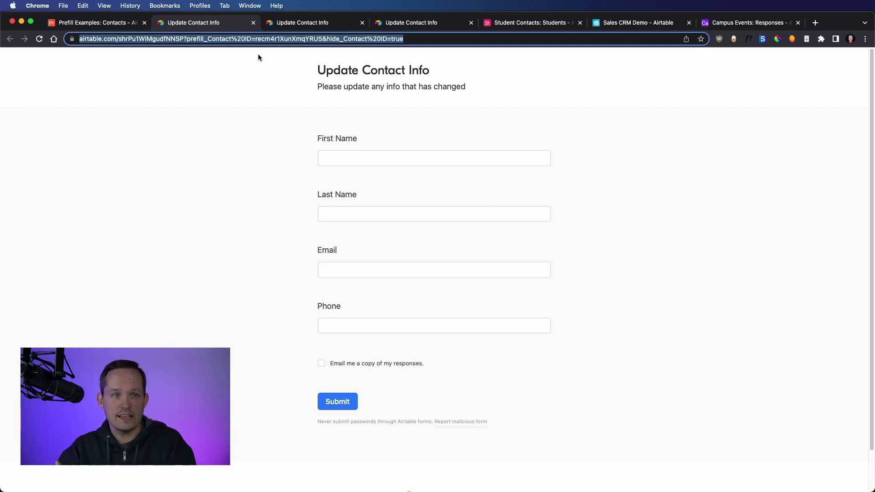
{"action": "left_click", "coordinate": [233, 39]}
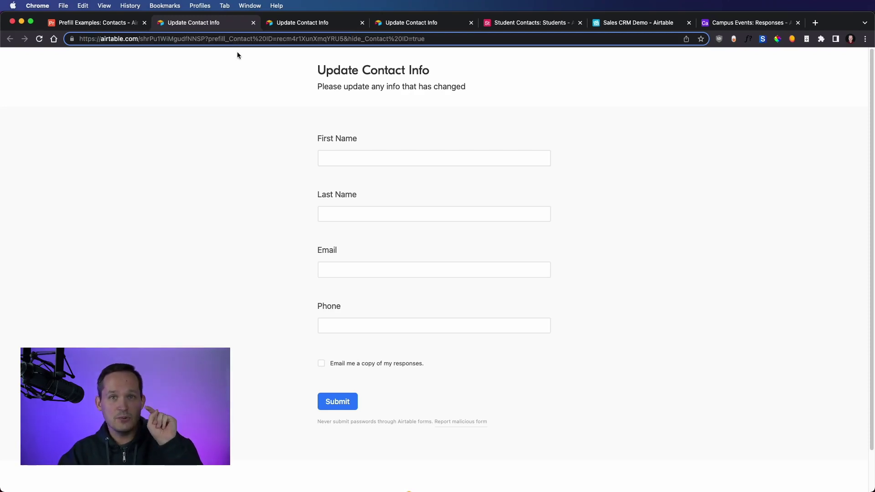
Compare the empty and prefilled update forms, then return to the Contacts grid scrolled left
{"action": "left_click", "coordinate": [97, 28]}
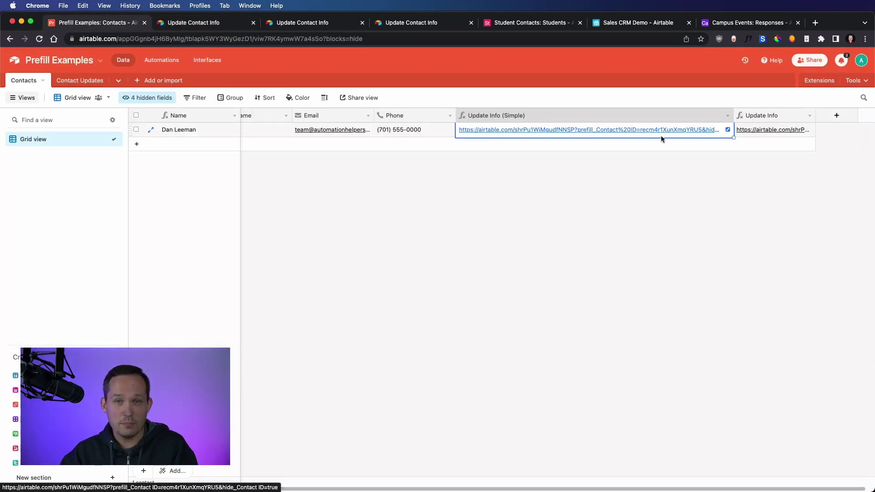
{"action": "left_click", "coordinate": [273, 24]}
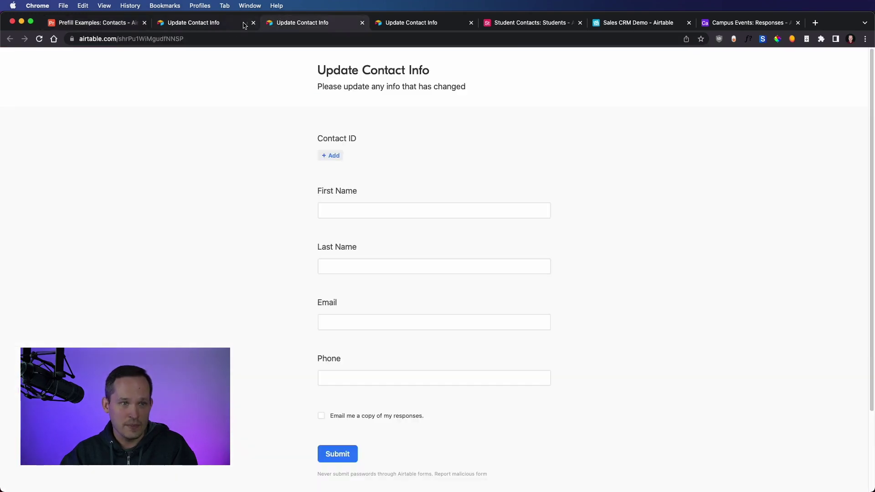
{"action": "left_click", "coordinate": [217, 25]}
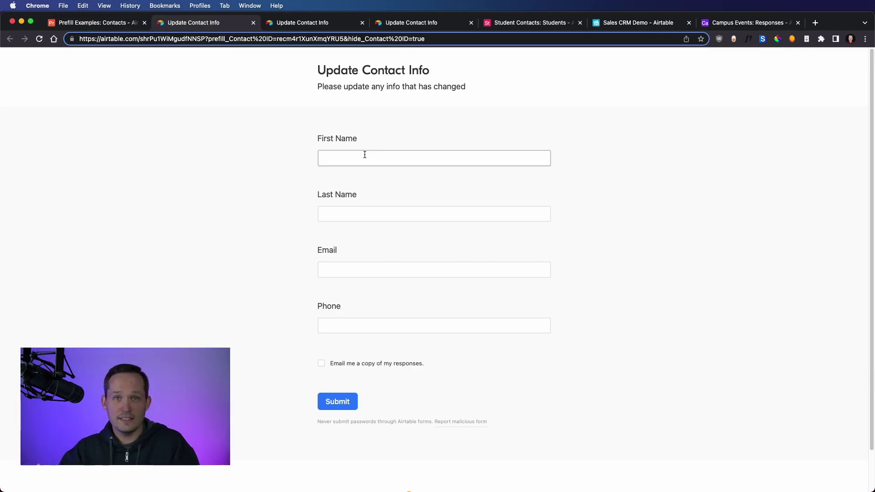
{"action": "left_click", "coordinate": [76, 22]}
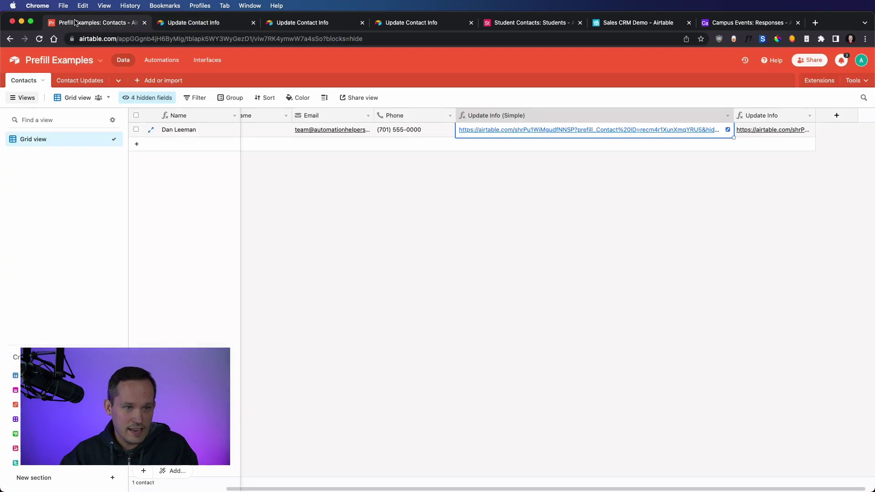
{"action": "scroll", "coordinate": [311, 332], "scroll_direction": "left", "scroll_amount": 3}
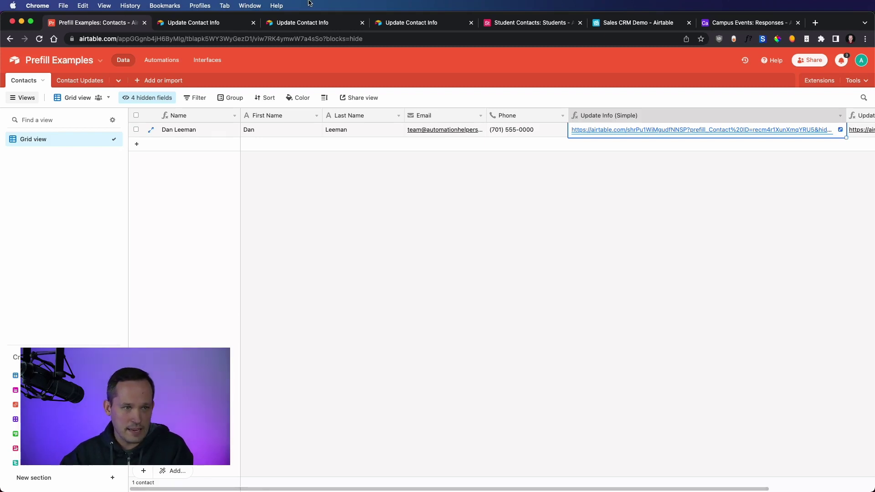
Enter the contact's first name, last name and suggested e-mail in the prefilled update form
{"action": "left_click", "coordinate": [200, 22]}
{"action": "left_click", "coordinate": [327, 153]}
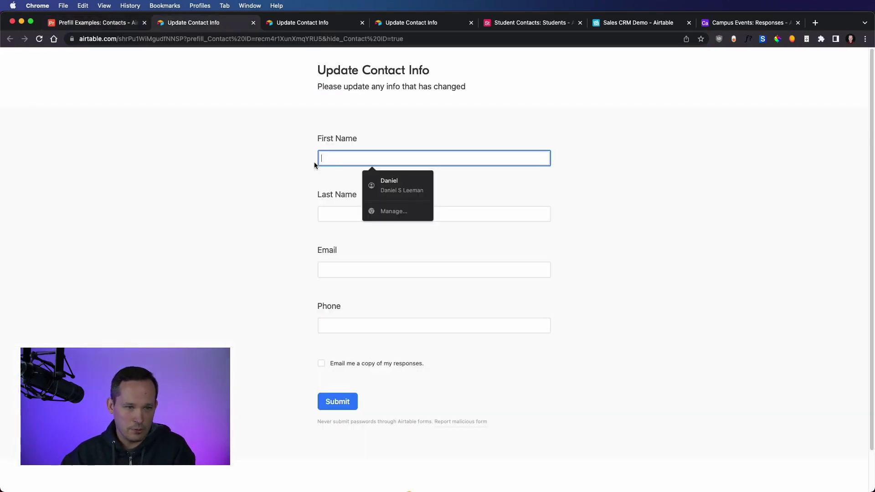
{"action": "key", "text": "Tab"}
{"action": "key", "text": "Tab"}
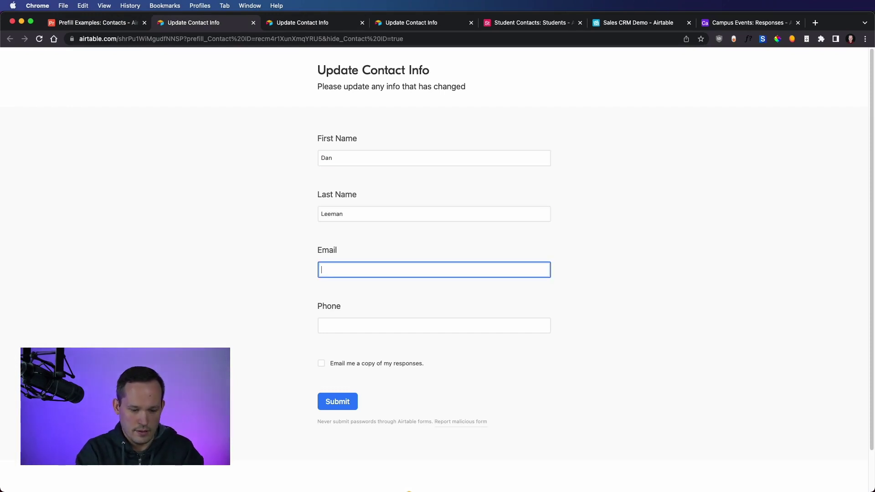
{"action": "type", "text": "t"}
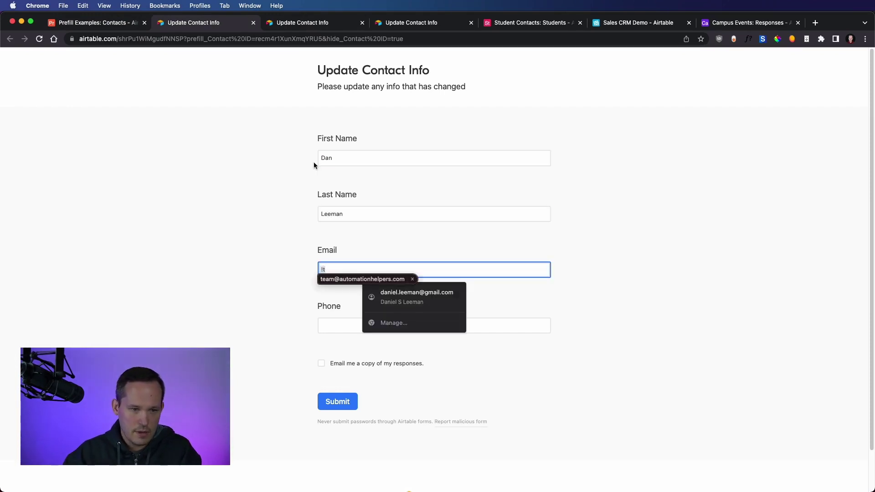
{"action": "left_click", "coordinate": [340, 279]}
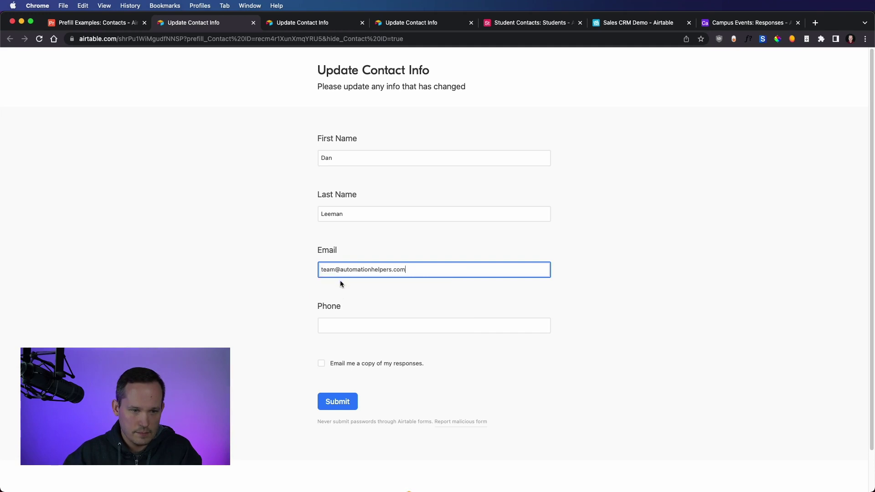
Enter the contact's new phone number and submit the update form
{"action": "left_click", "coordinate": [337, 322]}
{"action": "type", "text": "70"}
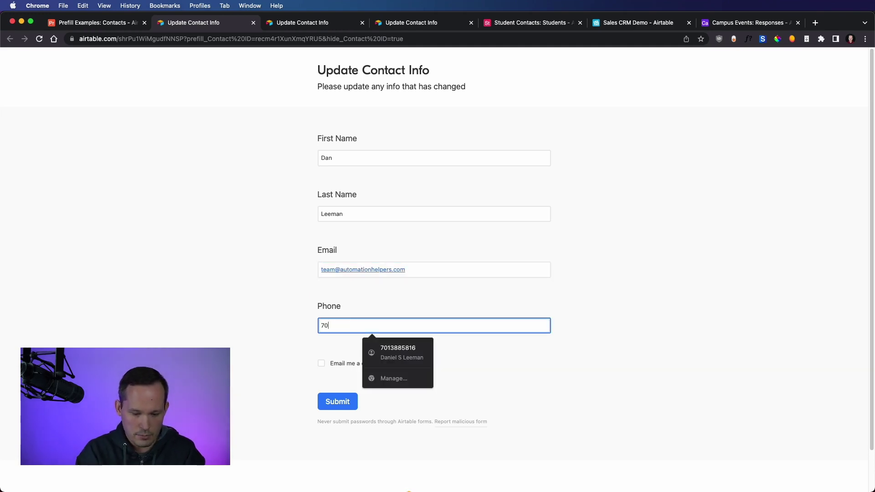
{"action": "type", "text": "1-12"}
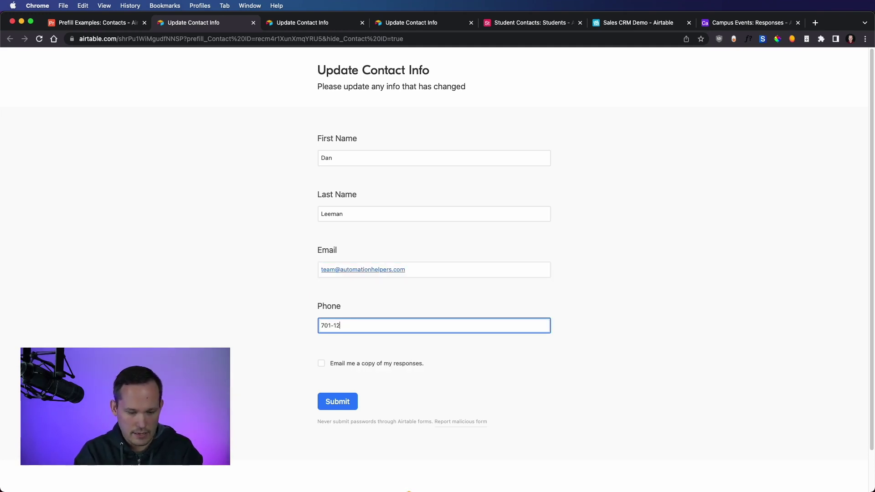
{"action": "type", "text": "3-4567"}
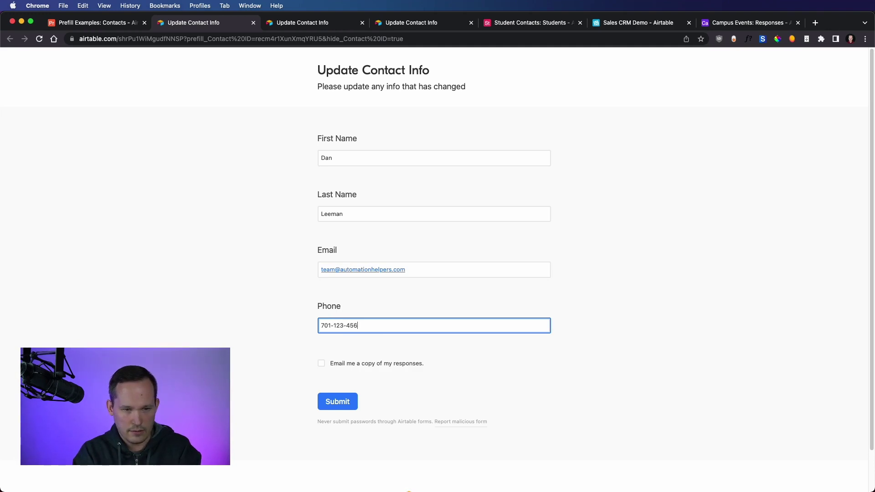
{"action": "left_click", "coordinate": [650, 333]}
{"action": "left_click", "coordinate": [348, 401]}
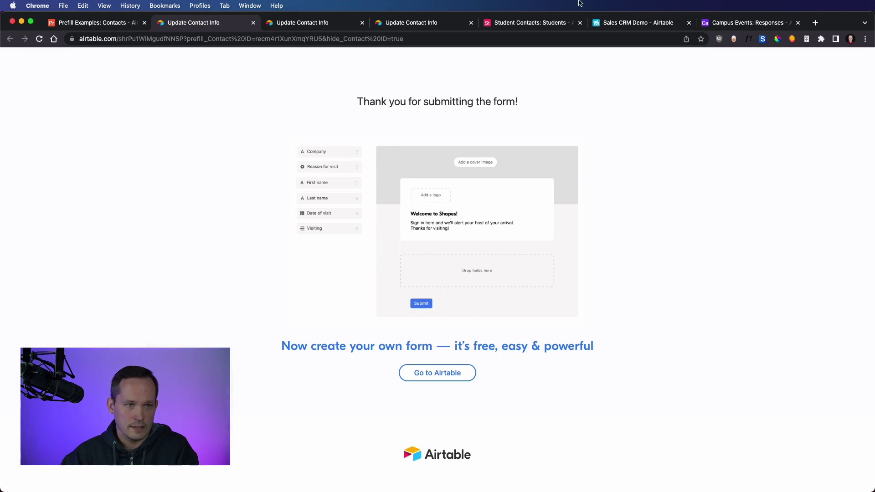
Check the new submission in Contact Updates and compare it against the Contacts table
{"action": "left_click", "coordinate": [111, 23]}
{"action": "left_click", "coordinate": [92, 85]}
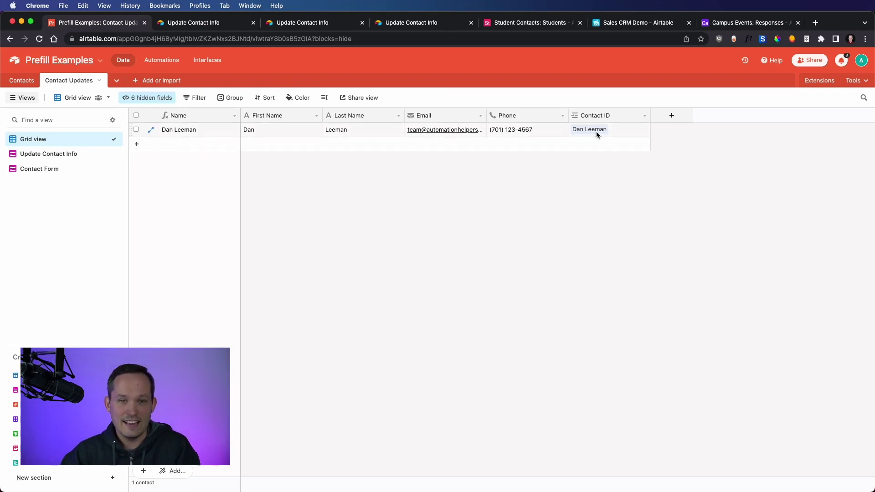
{"action": "left_click", "coordinate": [21, 80]}
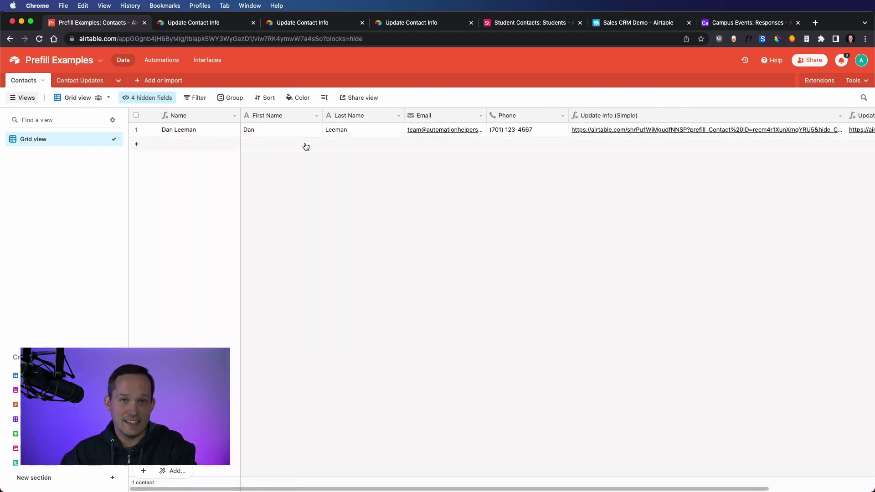
{"action": "left_click", "coordinate": [68, 81]}
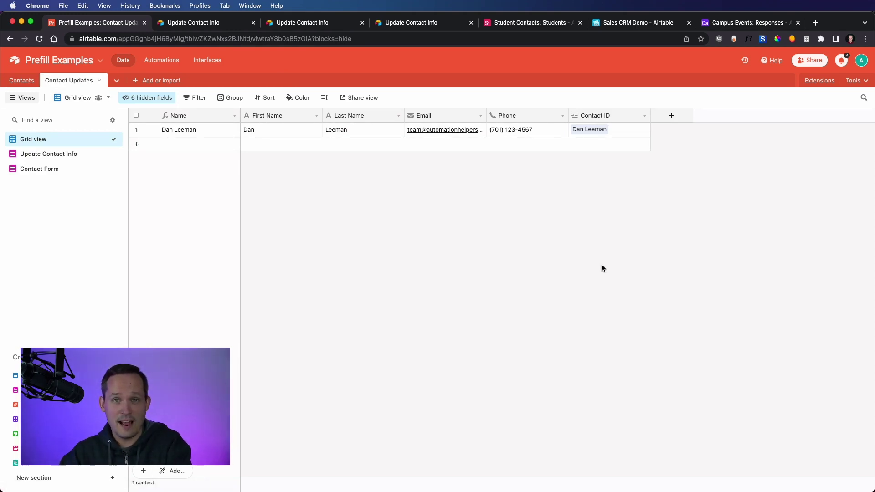
{"action": "left_click", "coordinate": [23, 81]}
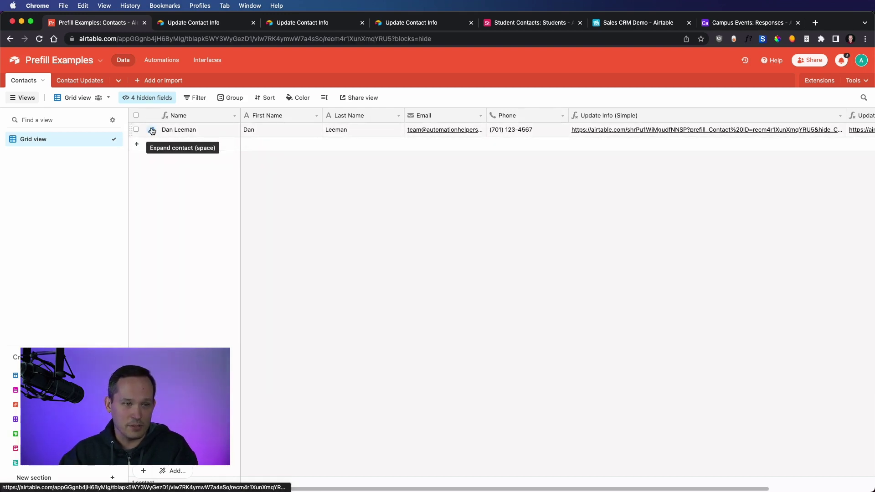
Expand the contact record to review the automation's phone edit in its activity, then close it
{"action": "left_click", "coordinate": [151, 130]}
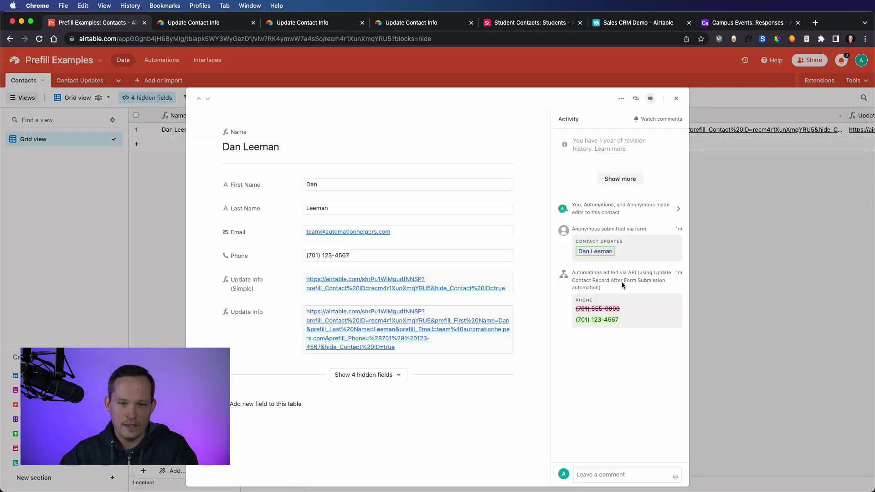
{"action": "left_click_drag", "start_coordinate": [574, 272], "coordinate": [628, 309]}
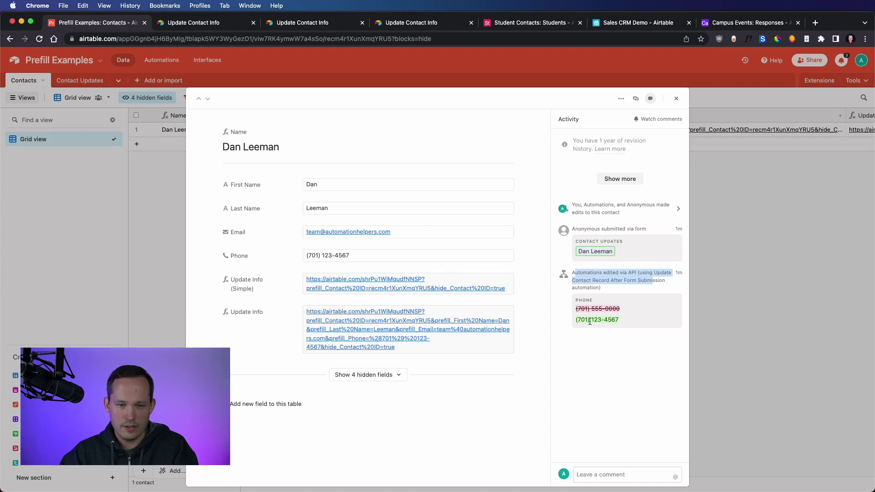
{"action": "left_click", "coordinate": [676, 98]}
{"action": "left_click", "coordinate": [74, 86]}
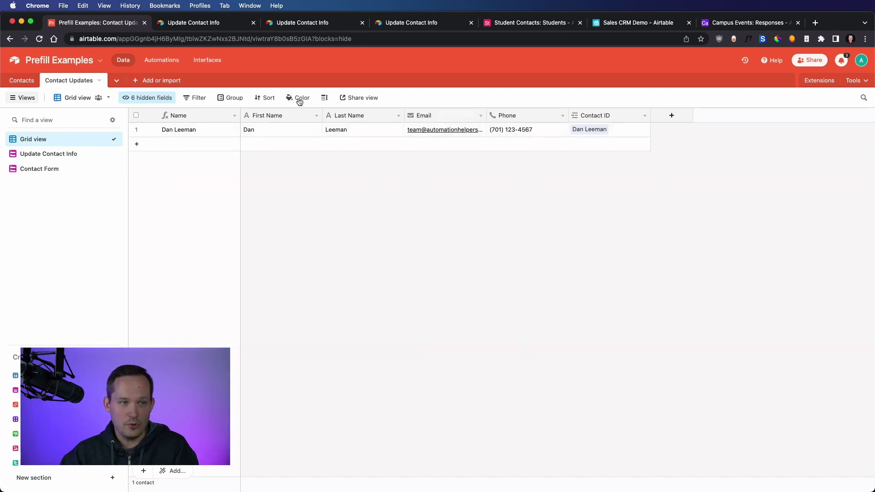
{"action": "left_click", "coordinate": [28, 81]}
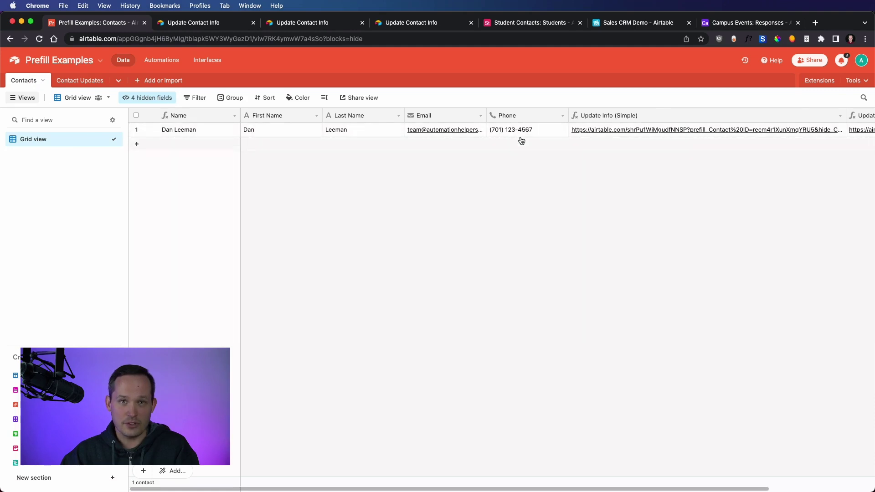
{"action": "left_click", "coordinate": [154, 60]}
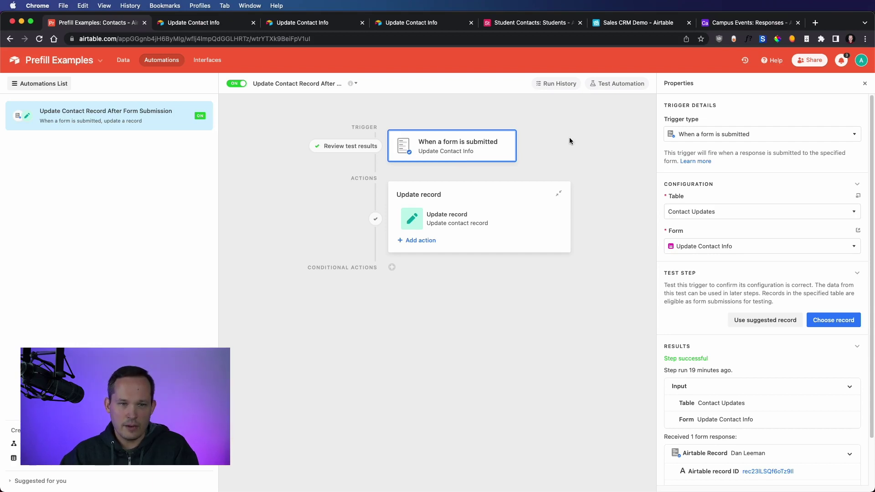
{"action": "scroll", "coordinate": [799, 164], "scroll_direction": "down", "scroll_amount": 2}
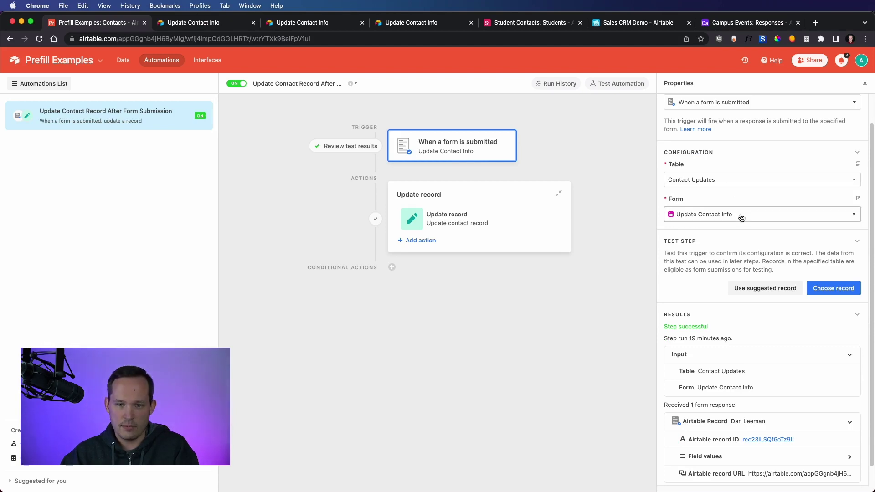
{"action": "scroll", "coordinate": [739, 217], "scroll_direction": "down", "scroll_amount": 1}
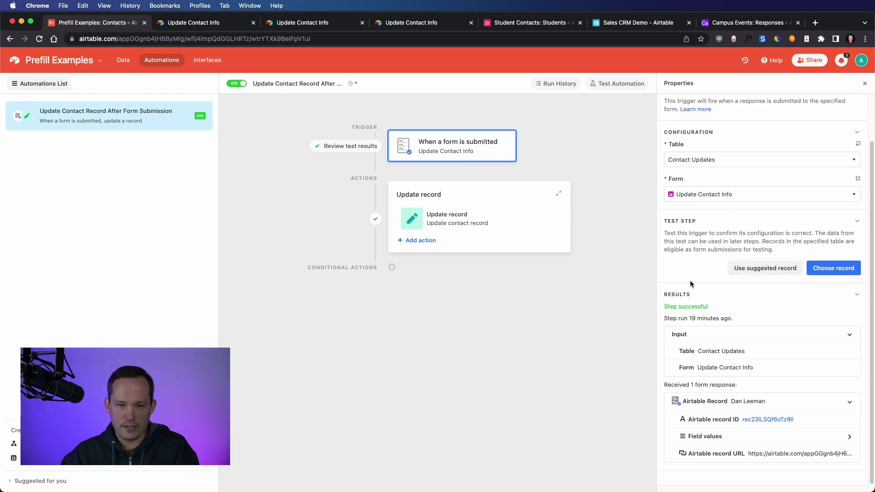
{"action": "left_click", "coordinate": [469, 218]}
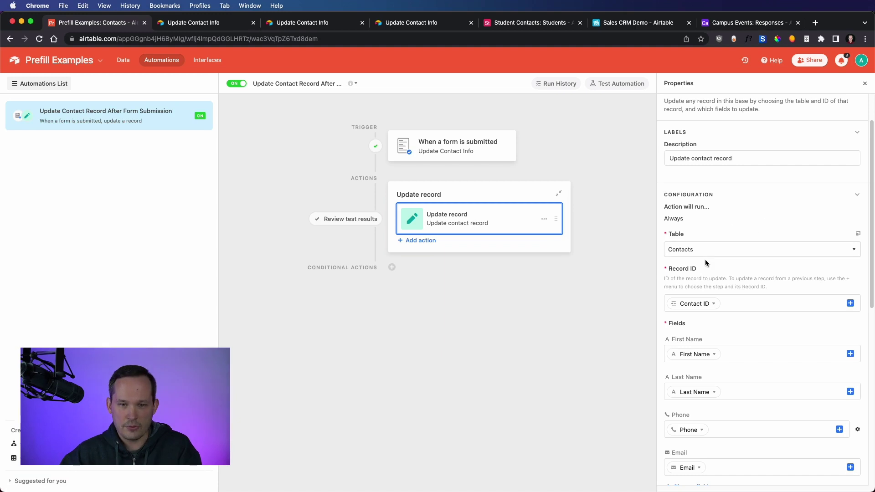
{"action": "scroll", "coordinate": [710, 259], "scroll_direction": "down", "scroll_amount": 2}
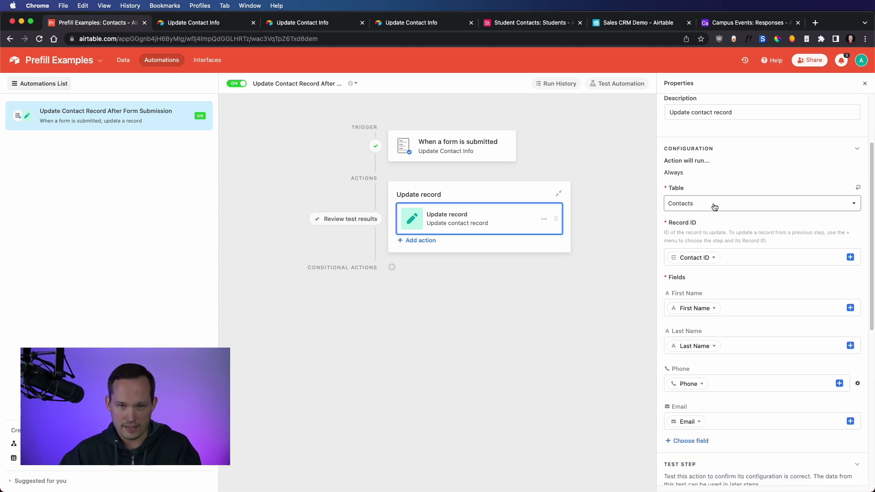
{"action": "scroll", "coordinate": [716, 207], "scroll_direction": "down", "scroll_amount": 2}
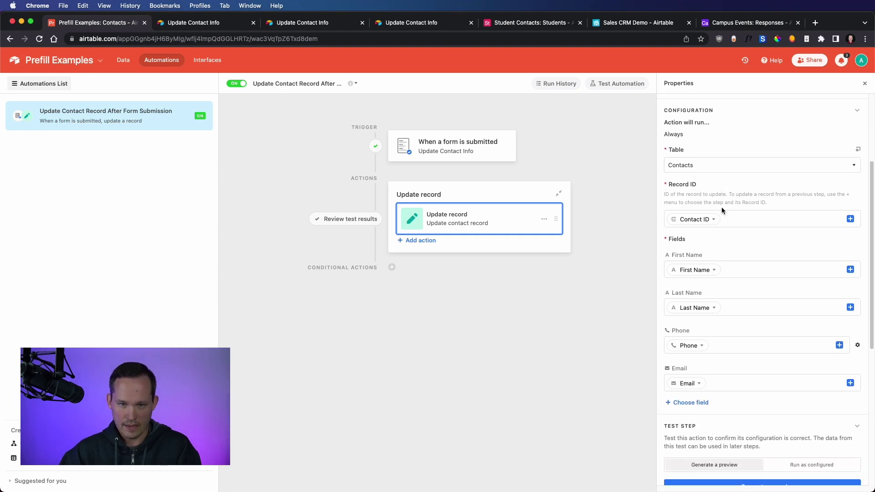
{"action": "left_click", "coordinate": [762, 219]}
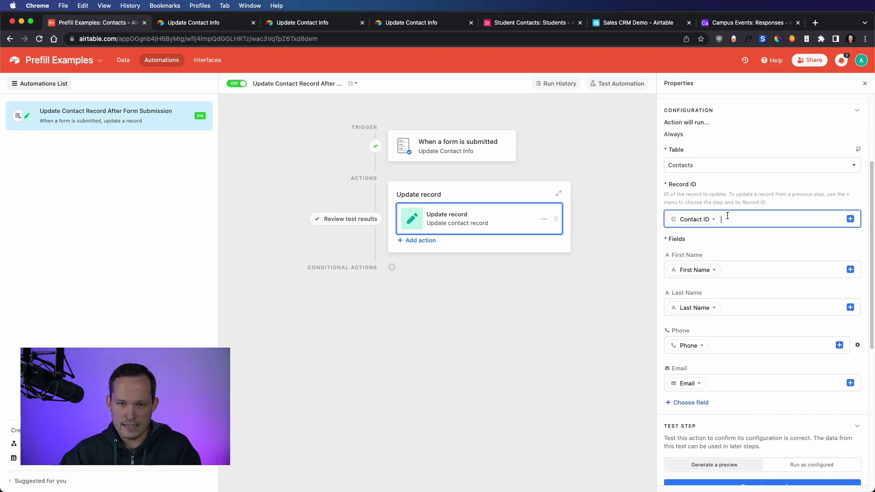
{"action": "left_click", "coordinate": [851, 219]}
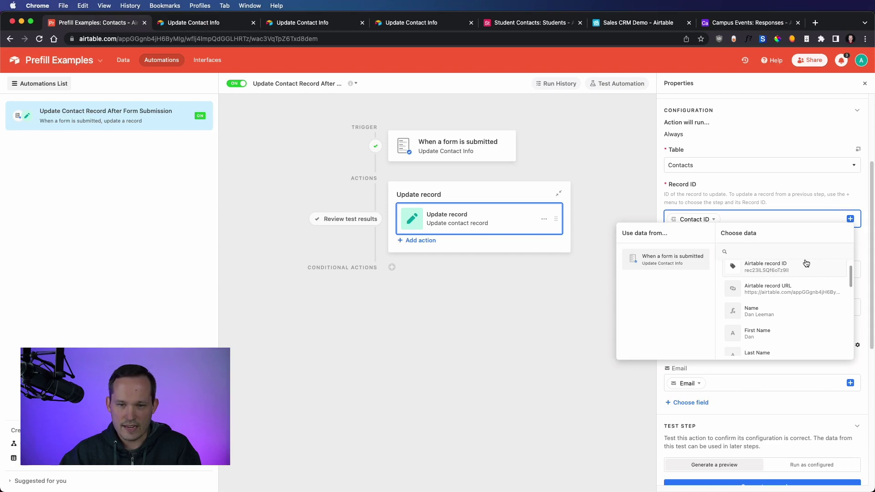
{"action": "scroll", "coordinate": [810, 290], "scroll_direction": "down", "scroll_amount": 3}
{"action": "scroll", "coordinate": [810, 289], "scroll_direction": "down", "scroll_amount": 3}
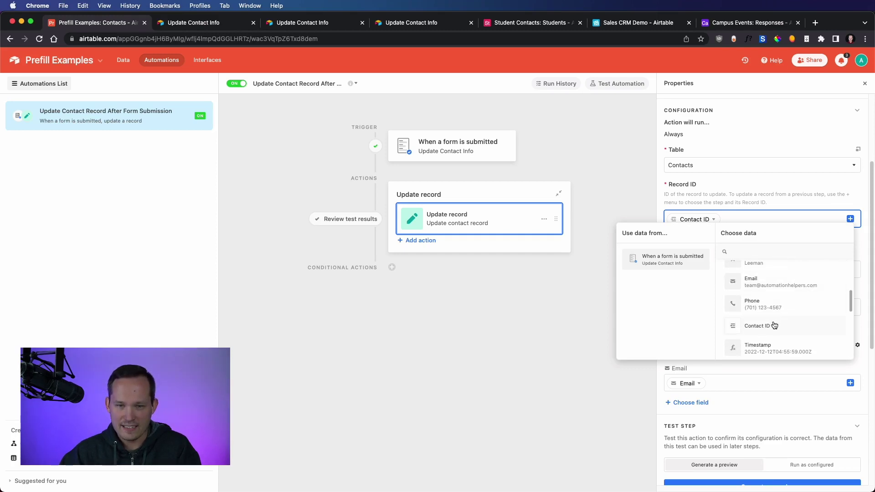
{"action": "left_click", "coordinate": [822, 209]}
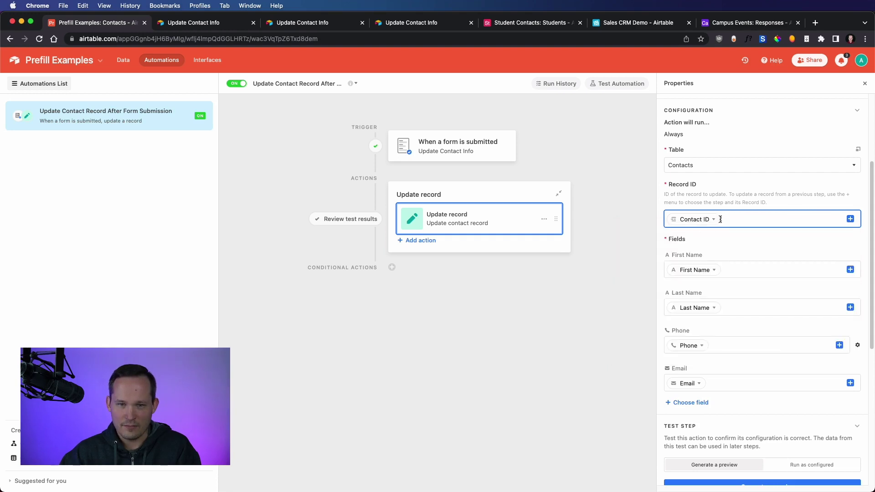
{"action": "left_click", "coordinate": [713, 220]}
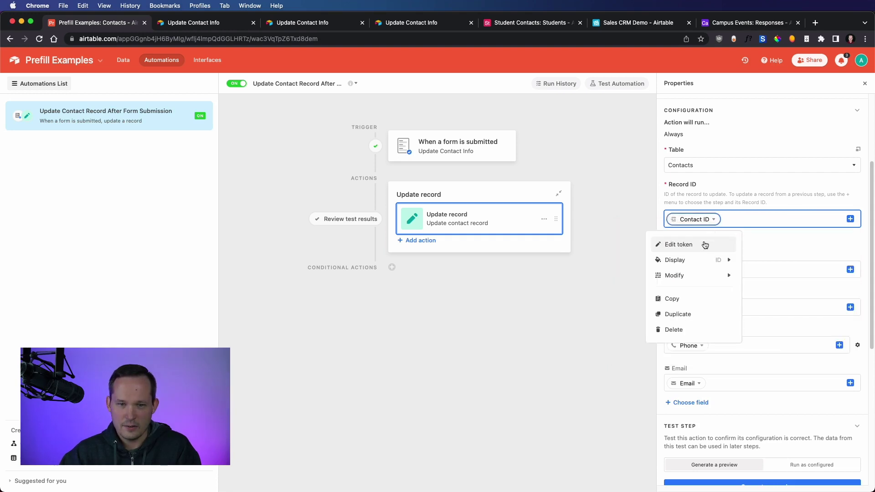
{"action": "left_click", "coordinate": [679, 244]}
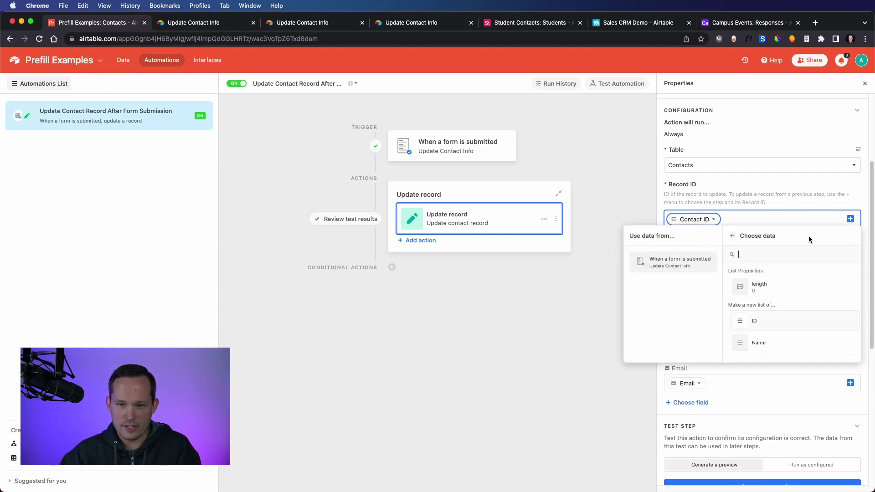
{"action": "left_click", "coordinate": [818, 205]}
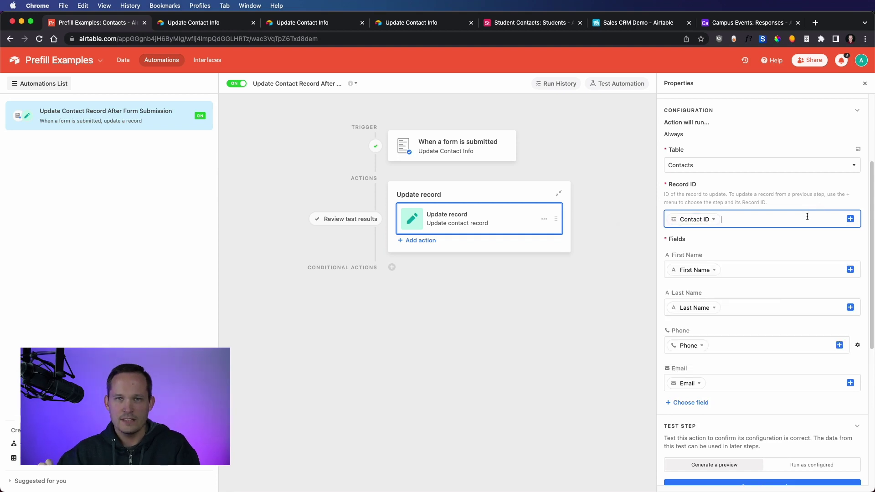
{"action": "left_click", "coordinate": [123, 60]}
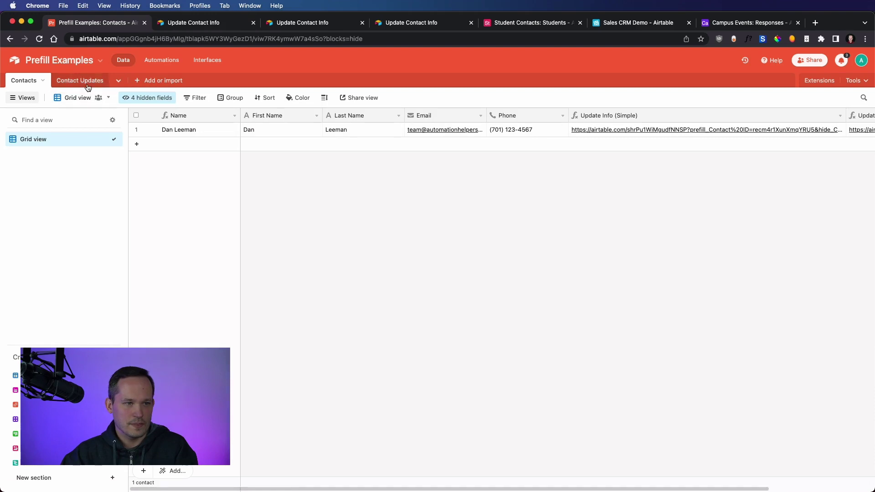
{"action": "left_click", "coordinate": [73, 80]}
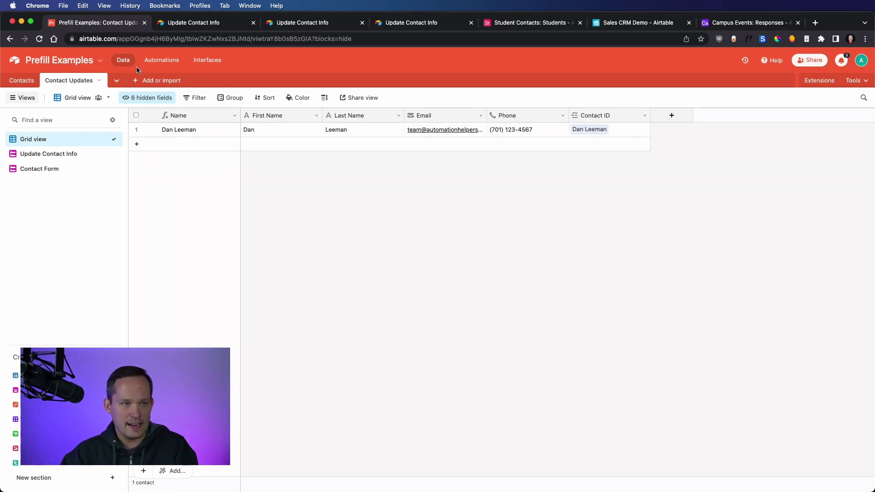
{"action": "left_click", "coordinate": [27, 82]}
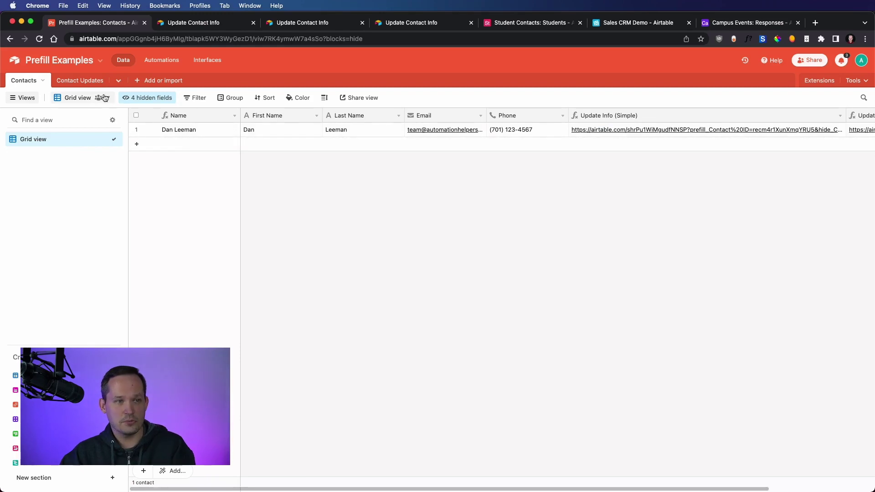
{"action": "left_click", "coordinate": [161, 60]}
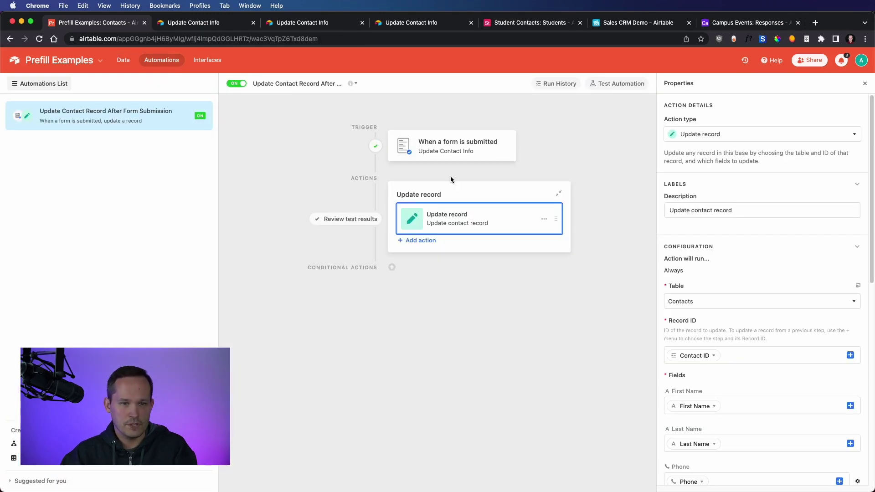
{"action": "scroll", "coordinate": [726, 282], "scroll_direction": "down", "scroll_amount": 5}
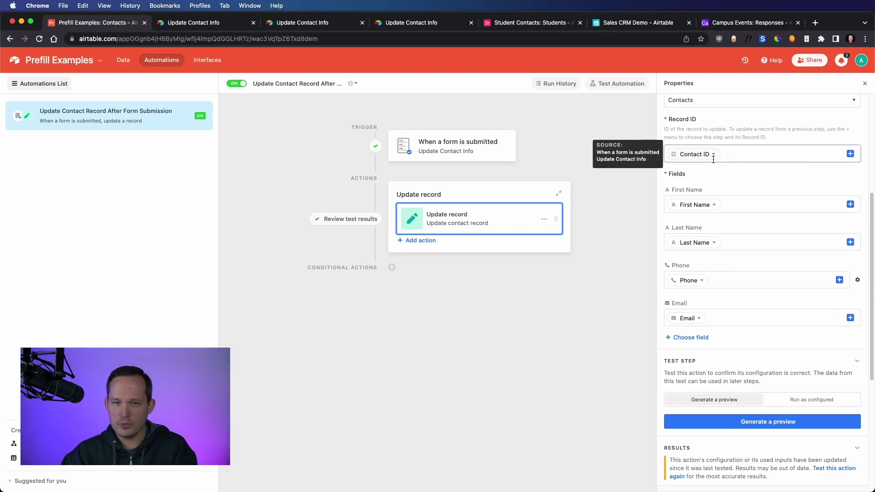
{"action": "scroll", "coordinate": [725, 203], "scroll_direction": "down", "scroll_amount": 1}
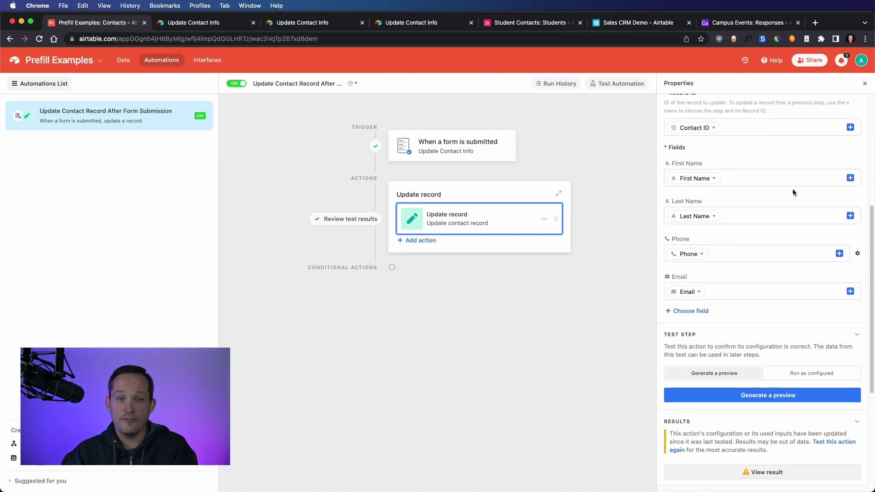
{"action": "left_click", "coordinate": [850, 178]}
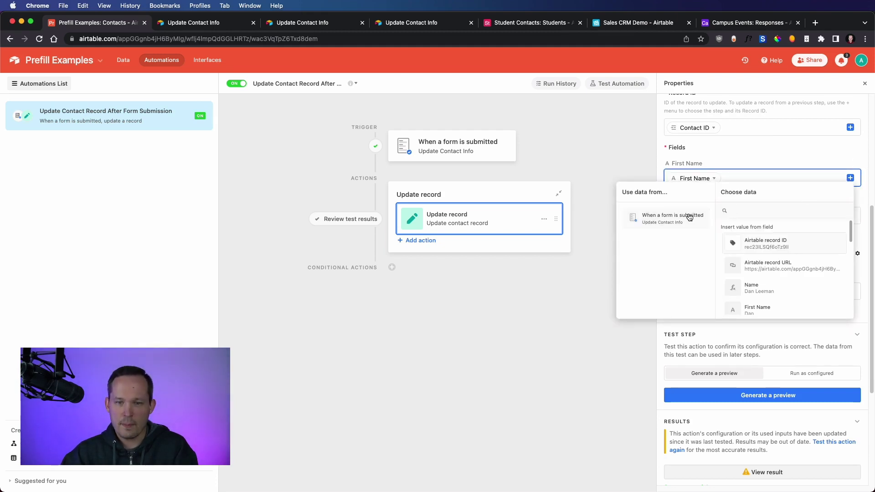
{"action": "scroll", "coordinate": [788, 254], "scroll_direction": "down", "scroll_amount": 1}
{"action": "scroll", "coordinate": [770, 263], "scroll_direction": "down", "scroll_amount": 1}
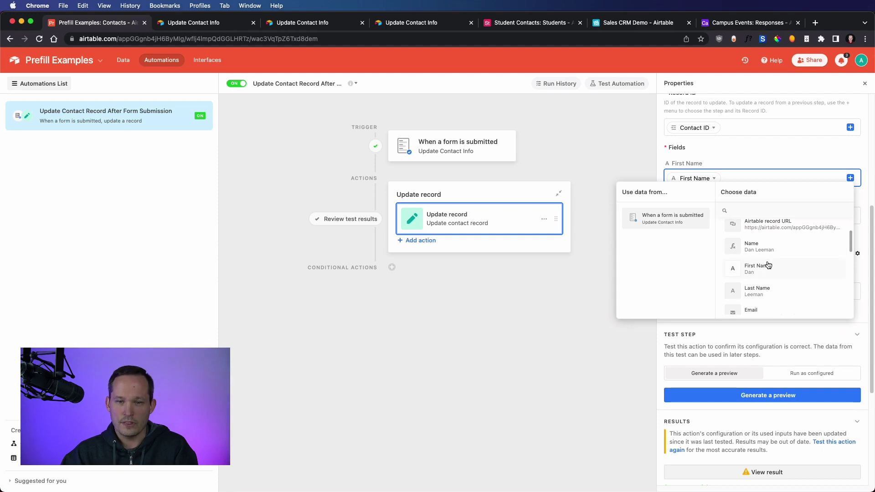
{"action": "left_click", "coordinate": [802, 153]}
{"action": "scroll", "coordinate": [820, 236], "scroll_direction": "down", "scroll_amount": 1}
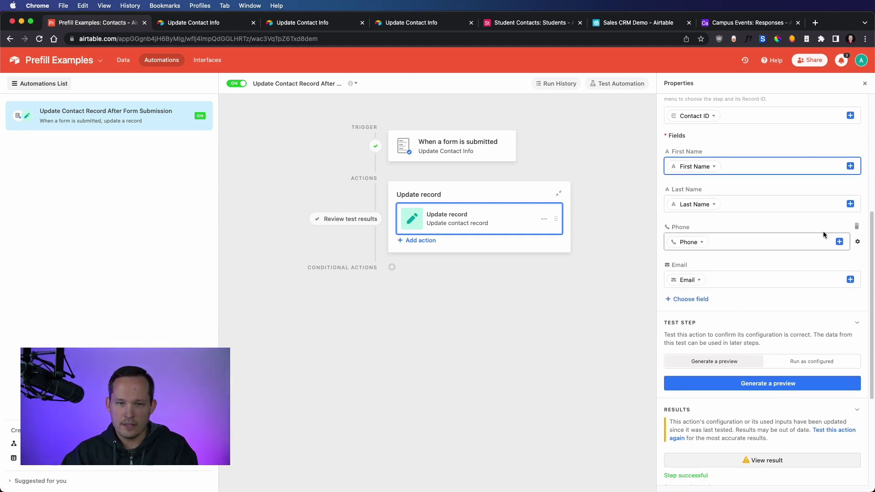
{"action": "left_click", "coordinate": [850, 204]}
{"action": "scroll", "coordinate": [816, 274], "scroll_direction": "down", "scroll_amount": 2}
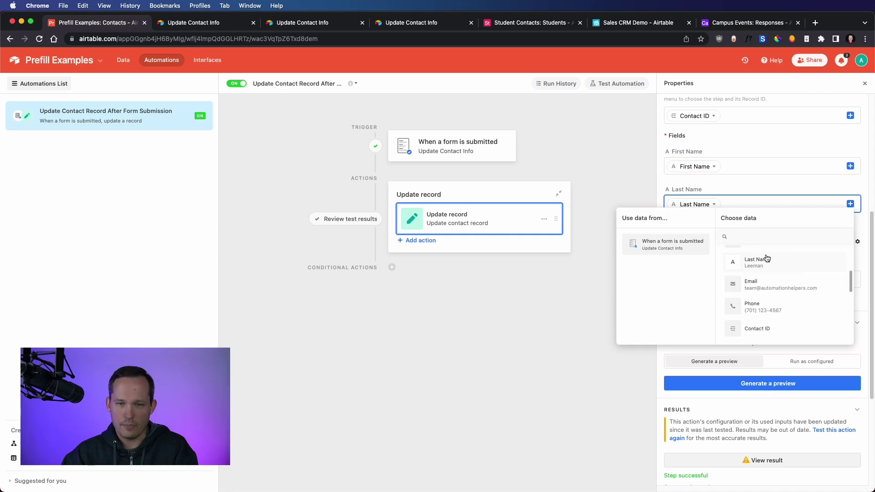
{"action": "left_click", "coordinate": [786, 176]}
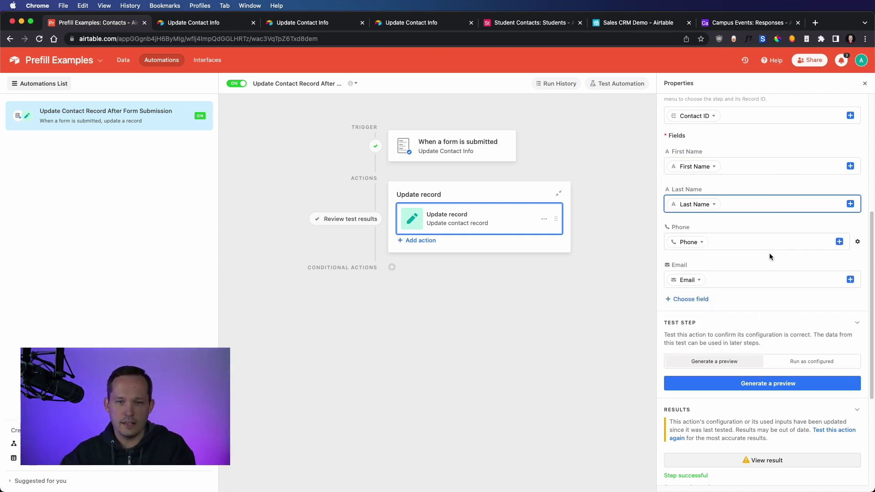
{"action": "scroll", "coordinate": [769, 255], "scroll_direction": "up", "scroll_amount": 3}
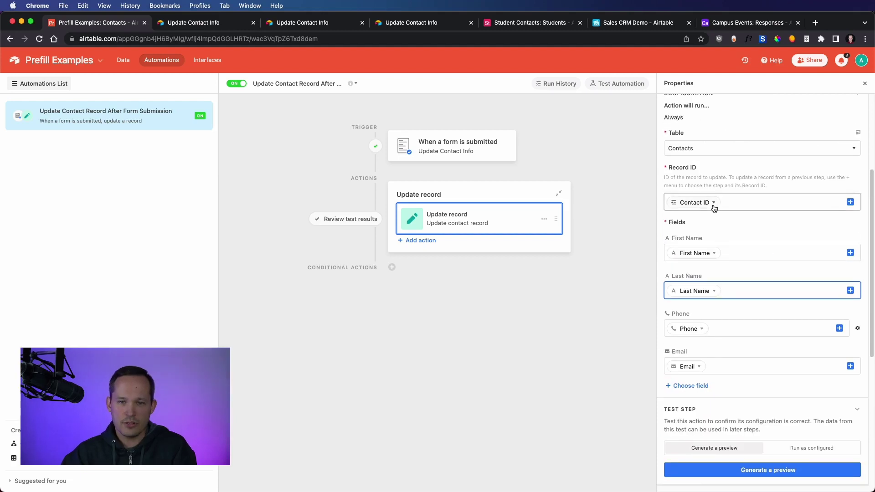
{"action": "scroll", "coordinate": [720, 207], "scroll_direction": "down", "scroll_amount": 2}
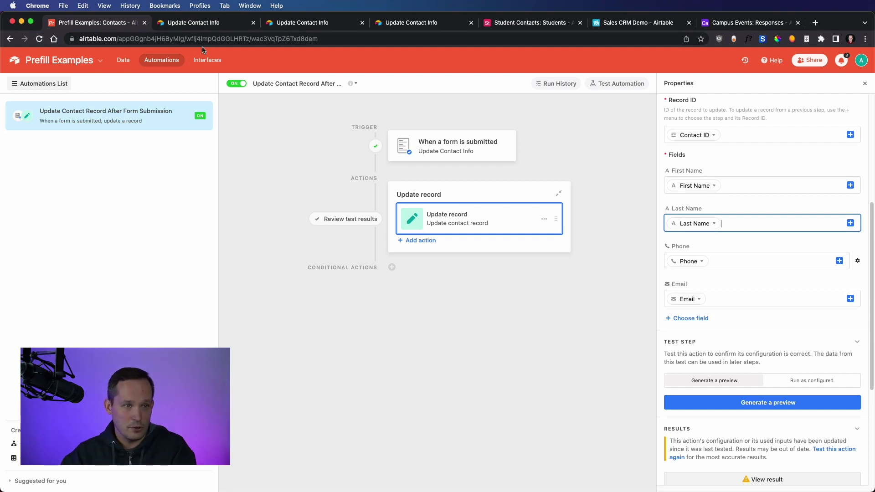
In the Contacts table, check the contact record's Activity for the automation's phone edit
{"action": "left_click", "coordinate": [191, 23]}
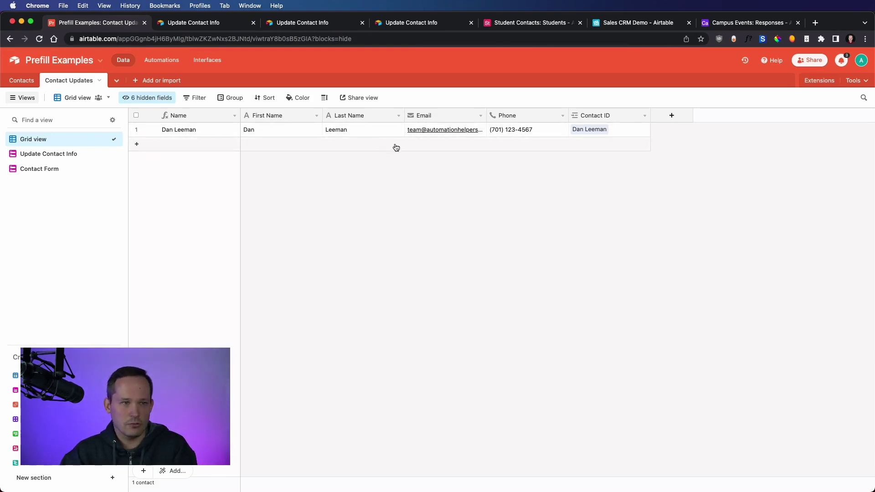
{"action": "left_click", "coordinate": [21, 81]}
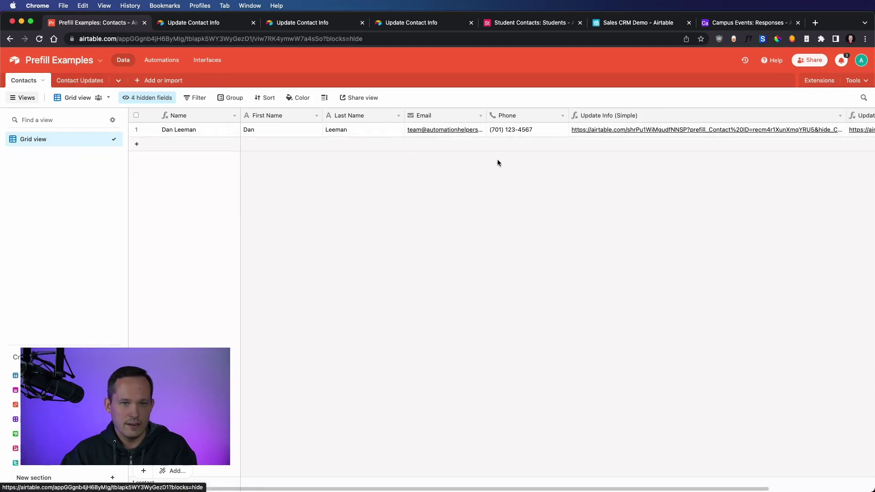
{"action": "left_click", "coordinate": [150, 132]}
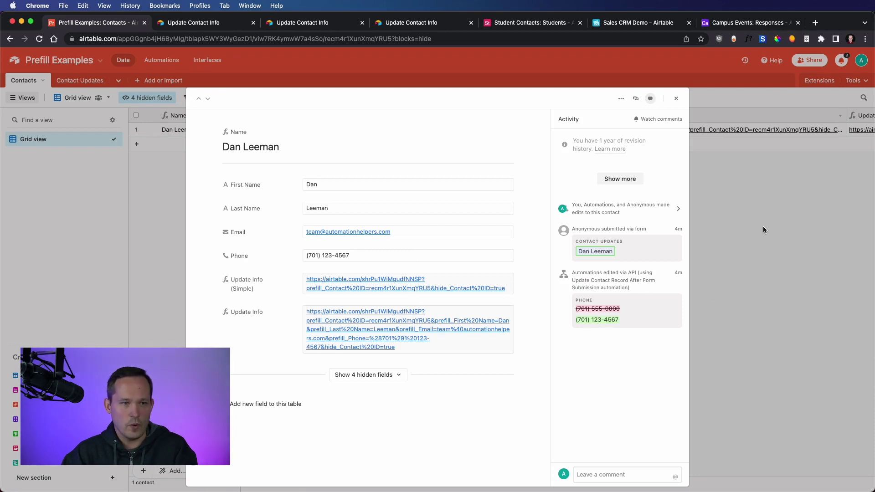
{"action": "left_click", "coordinate": [756, 212]}
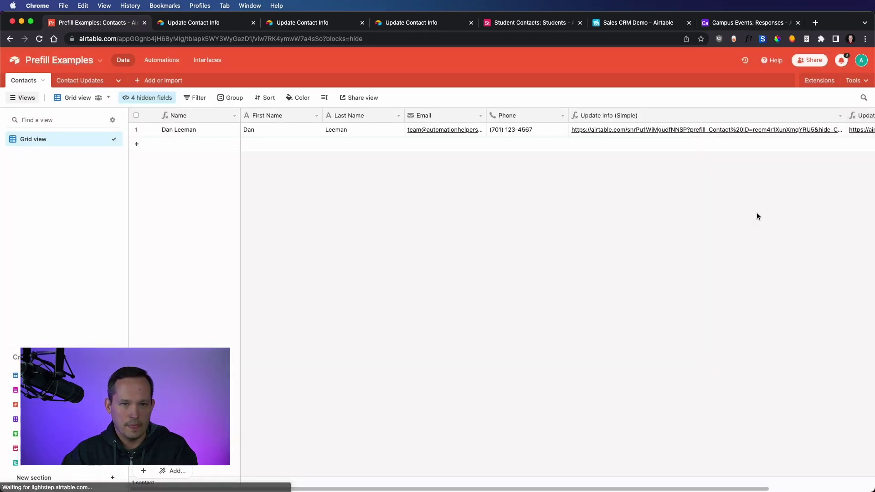
Scroll right and widen the Update Info column in Contacts
{"action": "left_click_drag", "start_coordinate": [294, 489], "coordinate": [401, 489]}
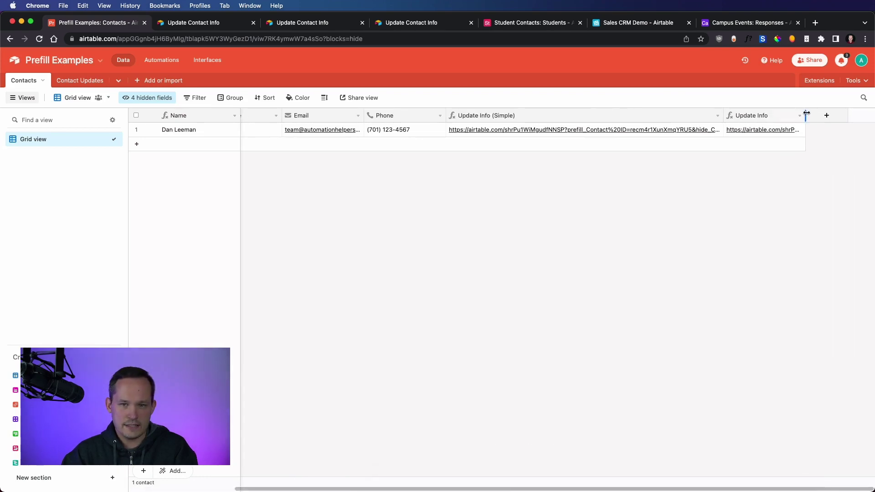
{"action": "left_click_drag", "start_coordinate": [804, 114], "coordinate": [840, 114]}
{"action": "left_click", "coordinate": [834, 116]}
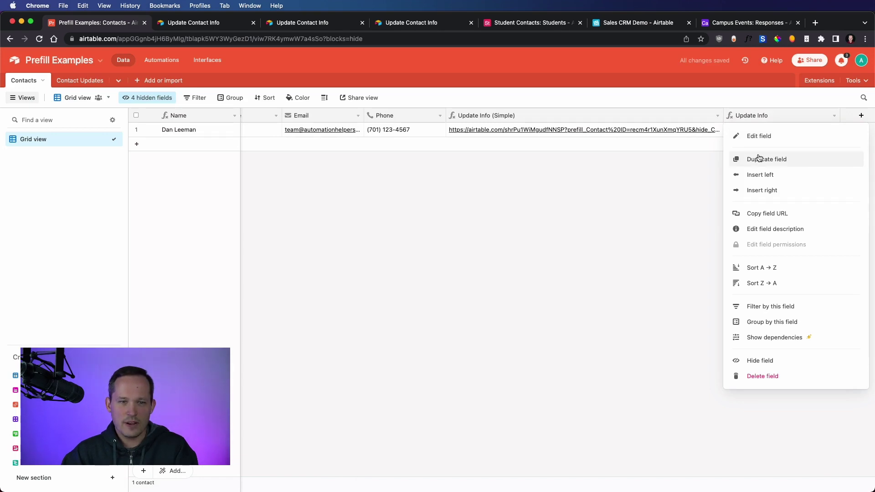
{"action": "left_click", "coordinate": [501, 163]}
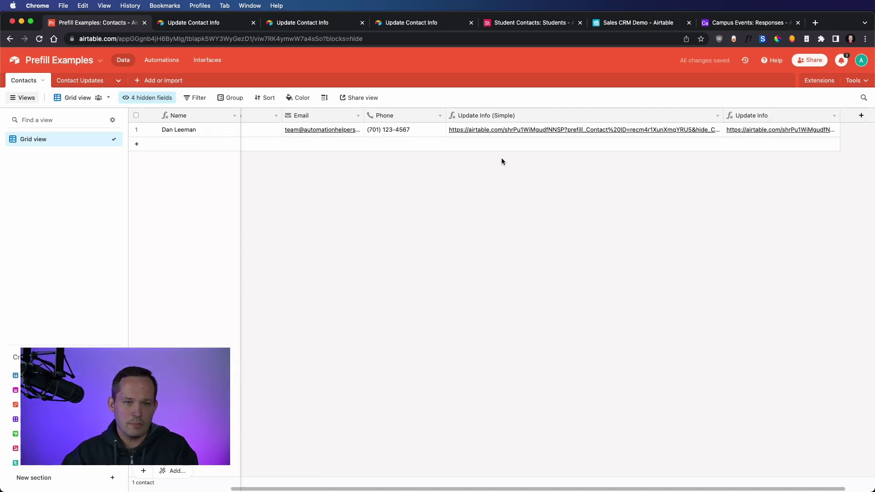
Open the contact's Update Info (Simple) form link in a new tab and return to Prefill Examples
{"action": "left_click", "coordinate": [494, 129]}
{"action": "left_click", "coordinate": [494, 129]}
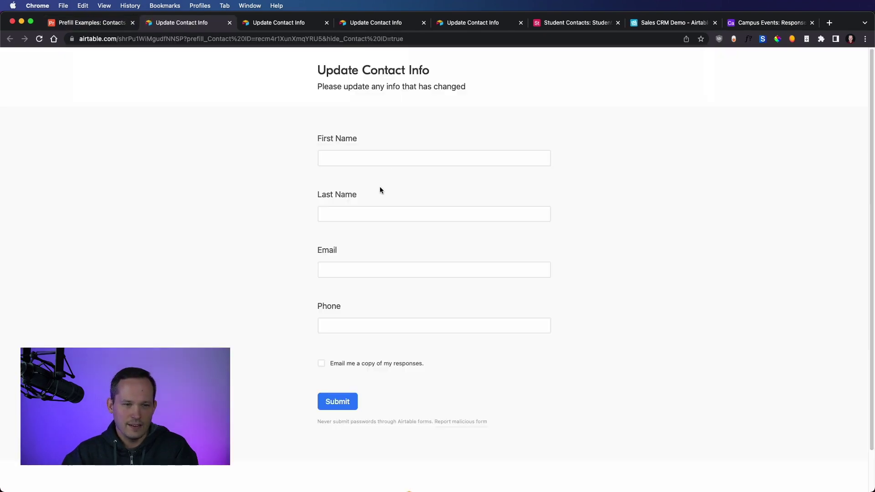
{"action": "left_click", "coordinate": [376, 162]}
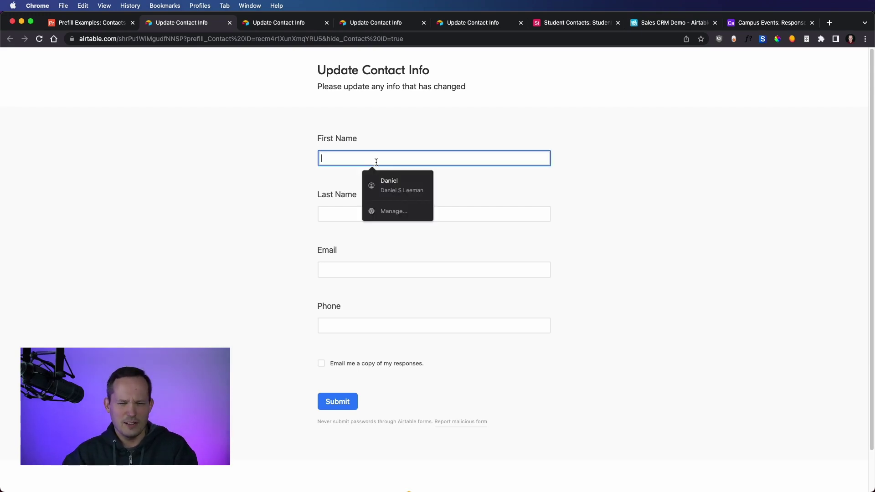
{"action": "left_click", "coordinate": [263, 179]}
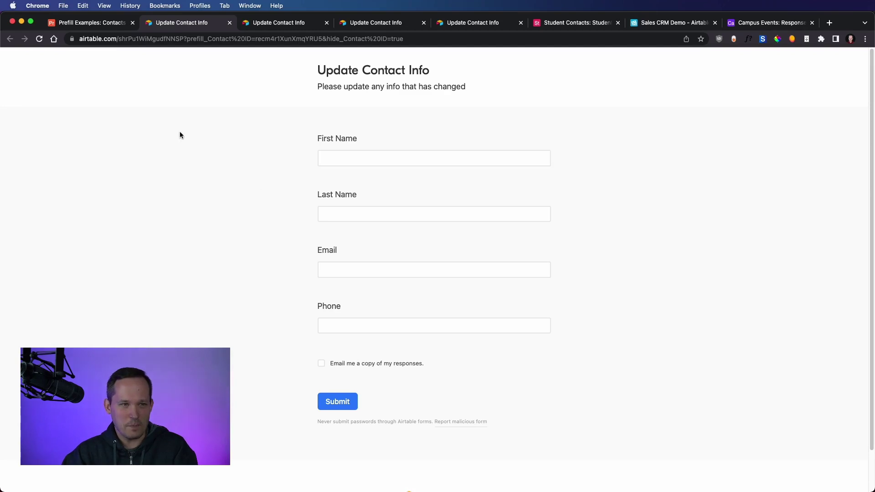
{"action": "left_click", "coordinate": [97, 25]}
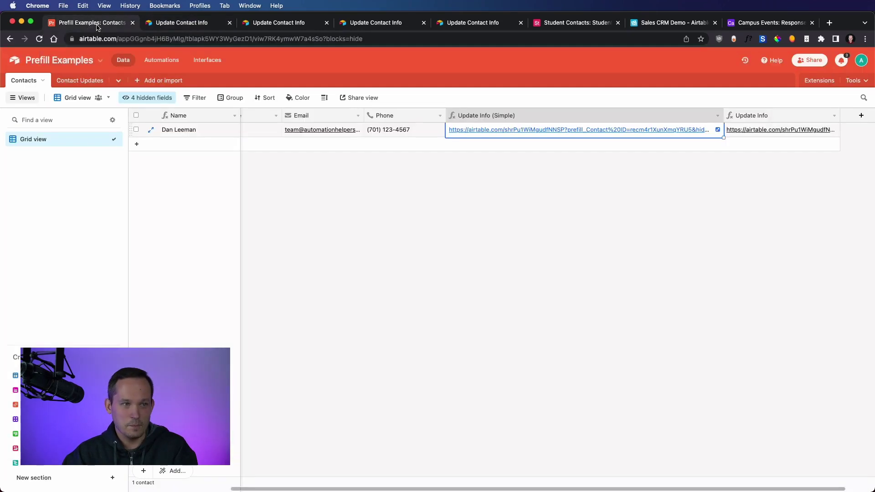
Edit the Update Info formula to prefill Contact ID, names, Email and Phone, then select its cell
{"action": "left_click", "coordinate": [834, 116]}
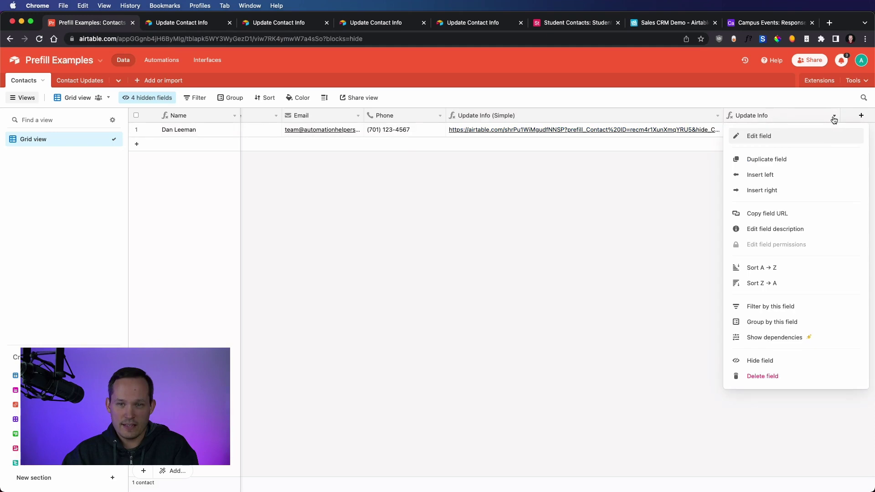
{"action": "left_click", "coordinate": [819, 140]}
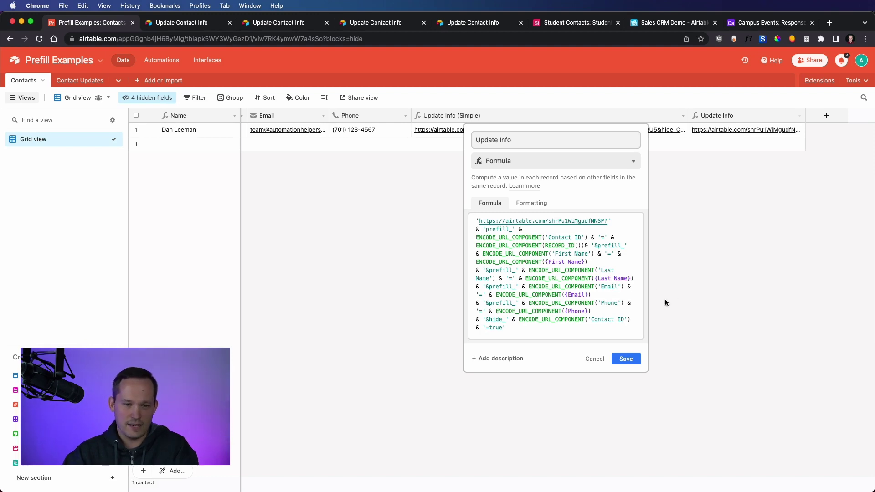
{"action": "left_click", "coordinate": [754, 254]}
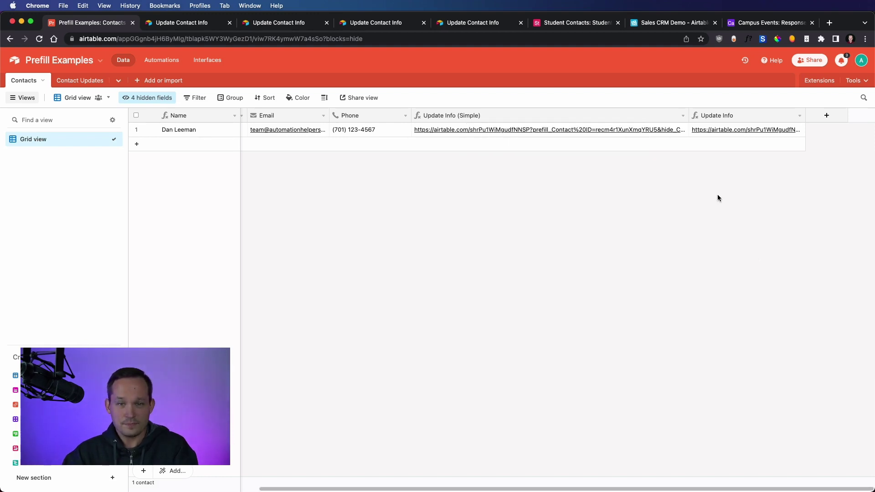
{"action": "left_click", "coordinate": [715, 135]}
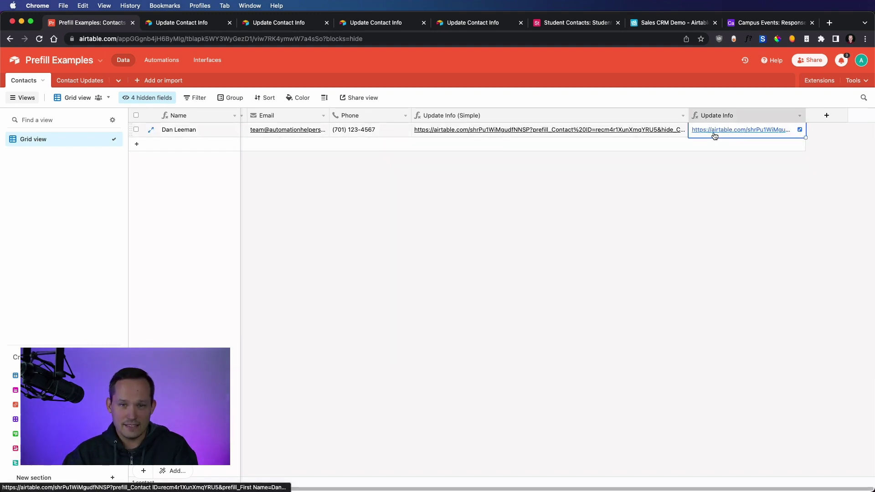
In the prefilled Update Contact Info form, replace the phone number with a new one and submit
{"action": "left_click", "coordinate": [715, 135]}
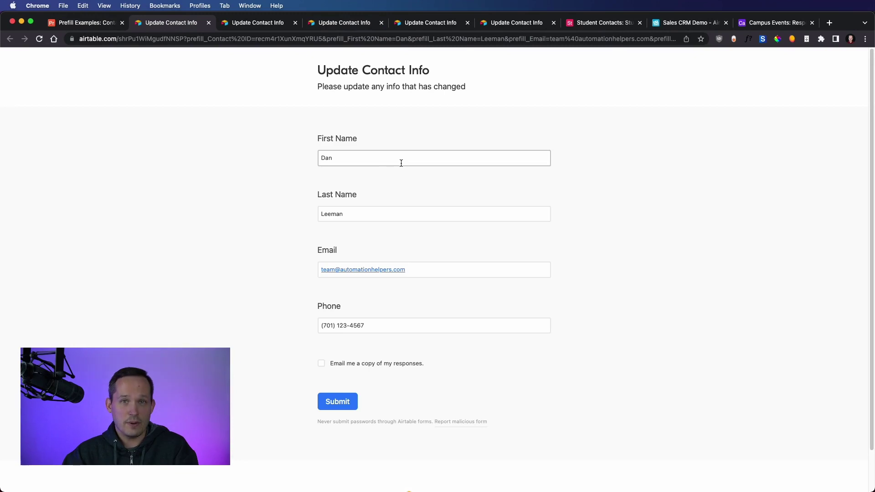
{"action": "left_click", "coordinate": [377, 156]}
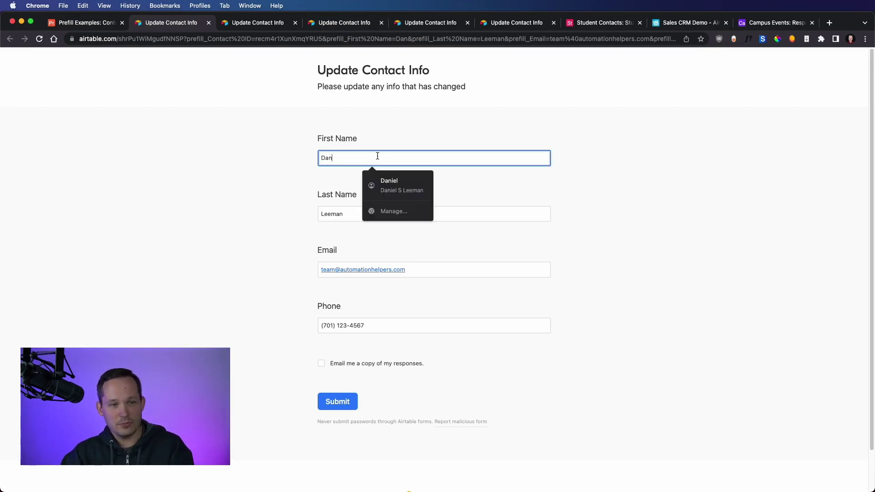
{"action": "left_click", "coordinate": [249, 208]}
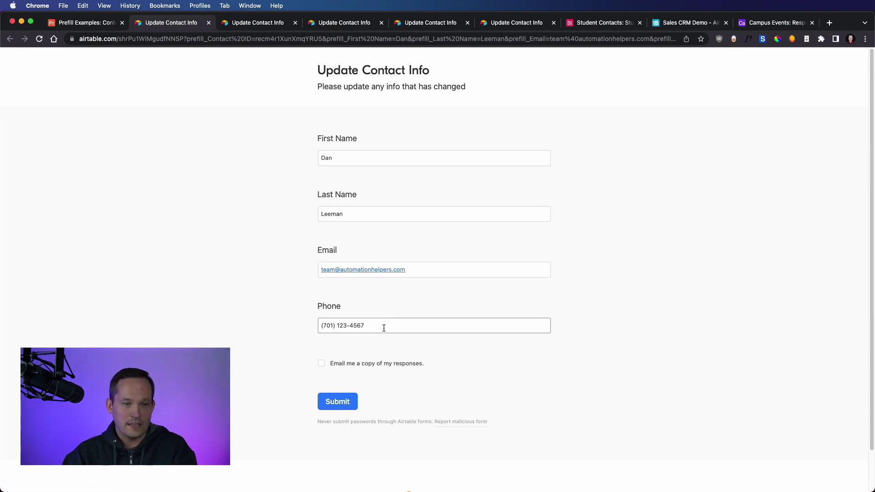
{"action": "left_click_drag", "start_coordinate": [394, 326], "coordinate": [336, 324]}
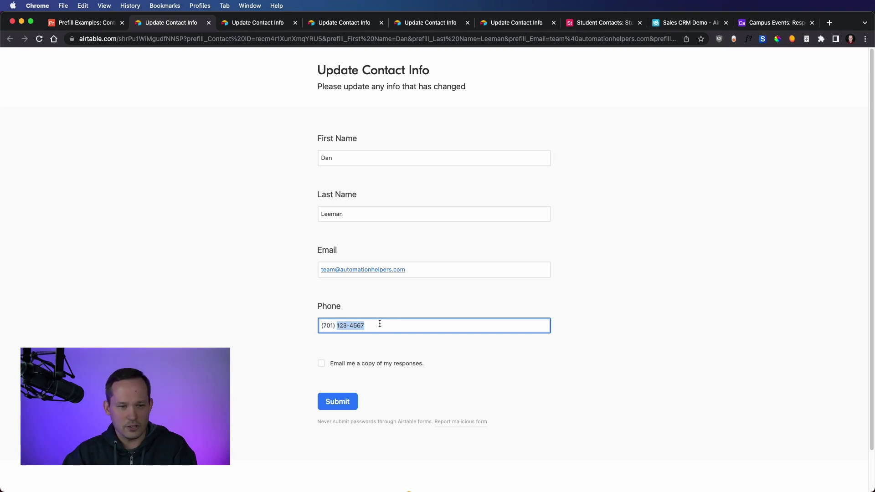
{"action": "type", "text": "01) 000"}
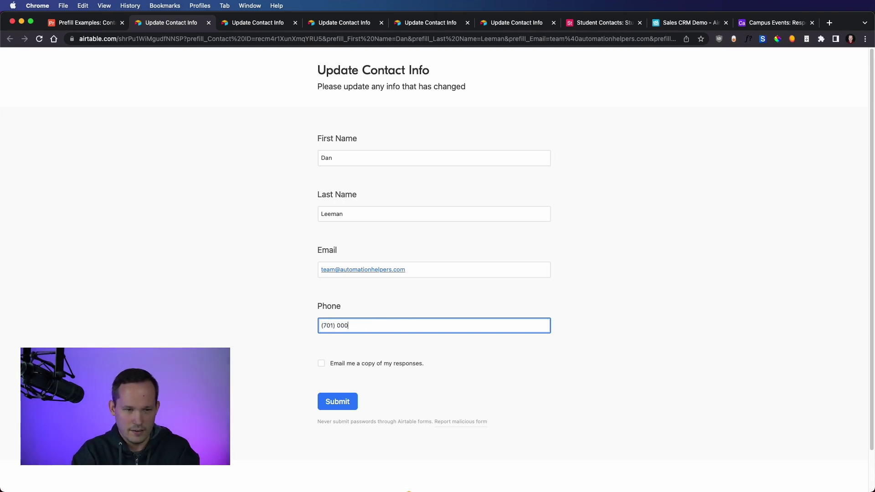
{"action": "type", "text": "-0000"}
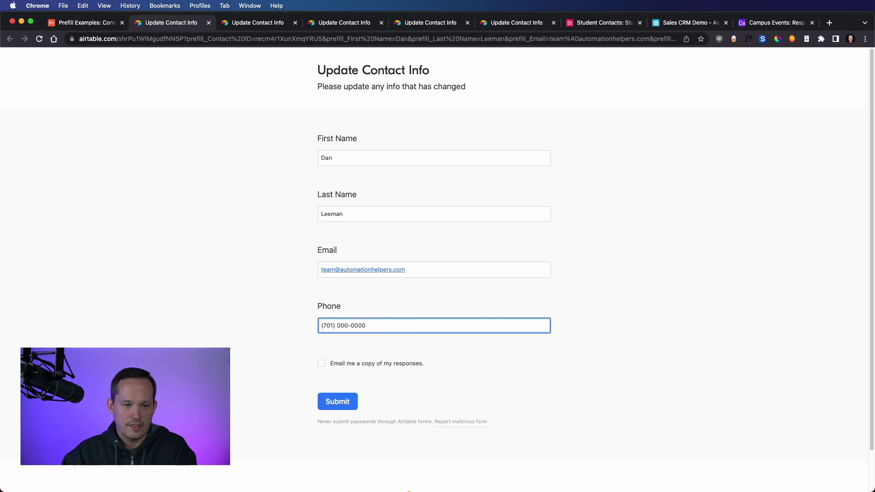
{"action": "left_click", "coordinate": [584, 384]}
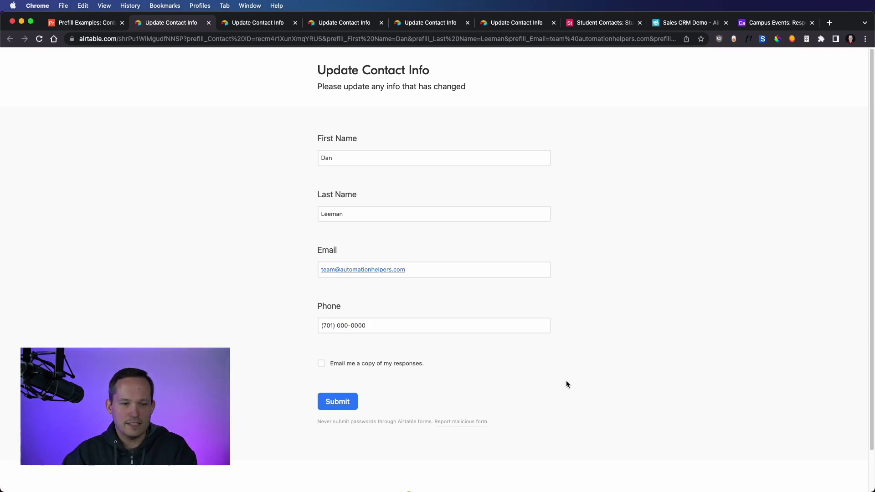
{"action": "left_click", "coordinate": [338, 404]}
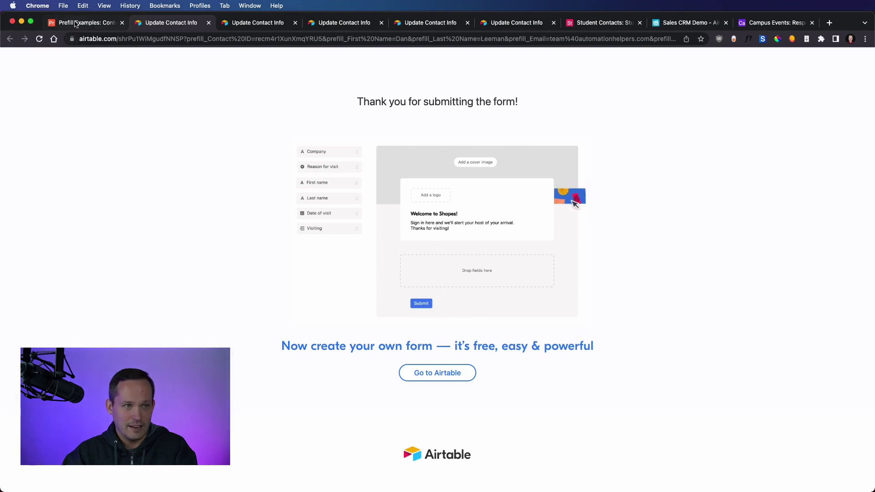
{"action": "left_click", "coordinate": [76, 23]}
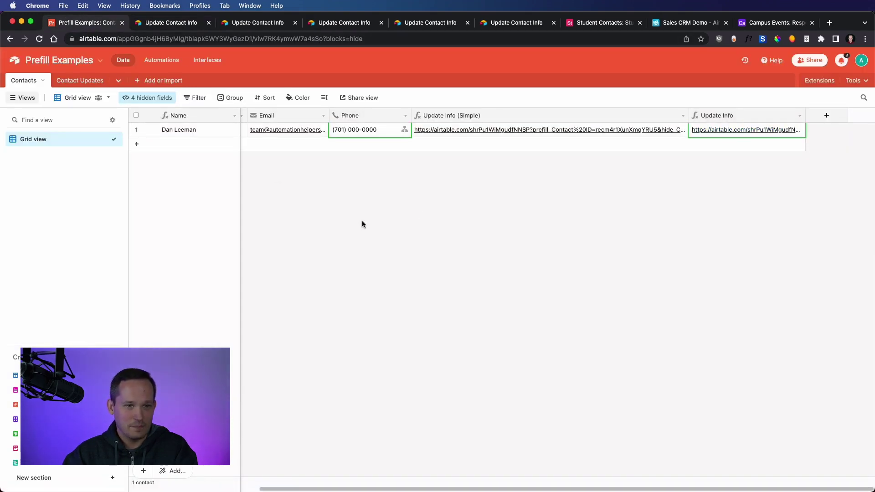
Check the new submission in Contact Updates and the phone change in the contact's Activity
{"action": "left_click", "coordinate": [86, 82]}
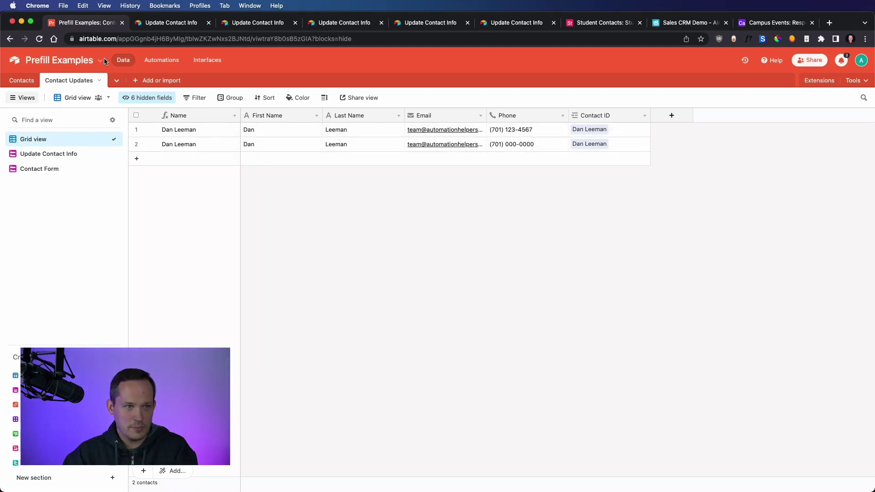
{"action": "left_click", "coordinate": [22, 80]}
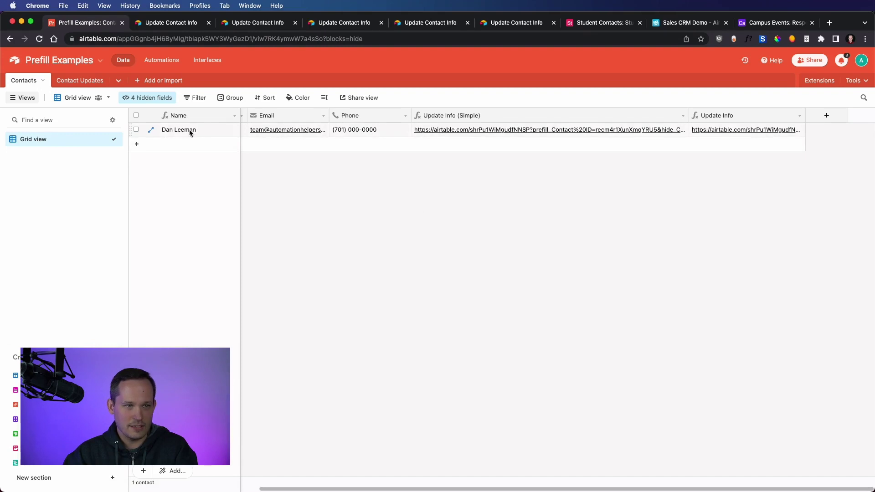
{"action": "left_click", "coordinate": [152, 129]}
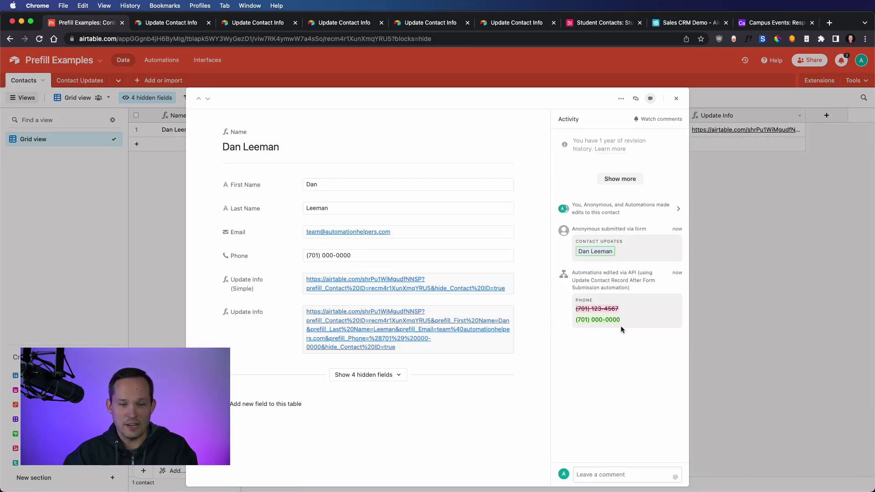
{"action": "left_click", "coordinate": [676, 99]}
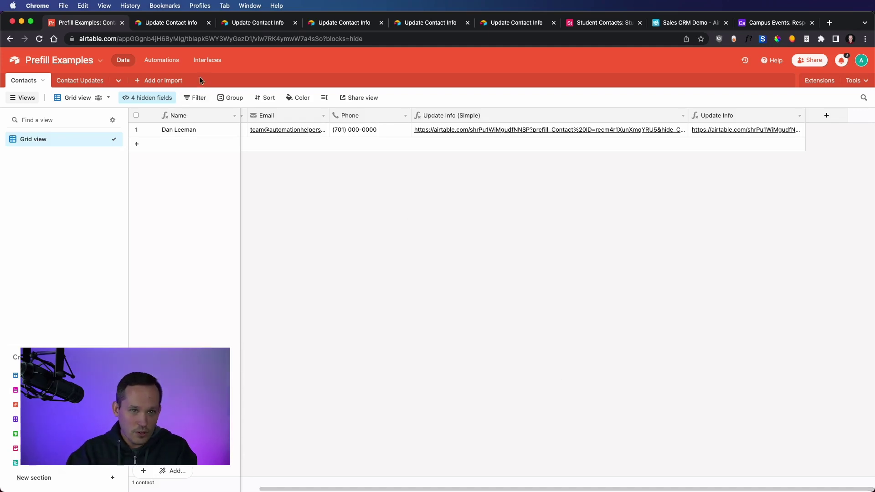
Move the Student Contacts tab to second position and open the live Student Info Updates form
{"action": "left_click_drag", "start_coordinate": [600, 26], "coordinate": [183, 38]}
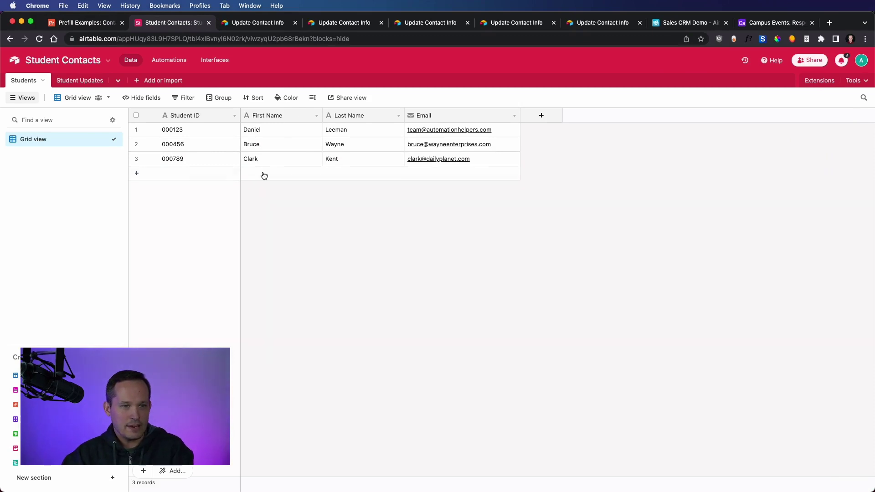
{"action": "left_click", "coordinate": [82, 84]}
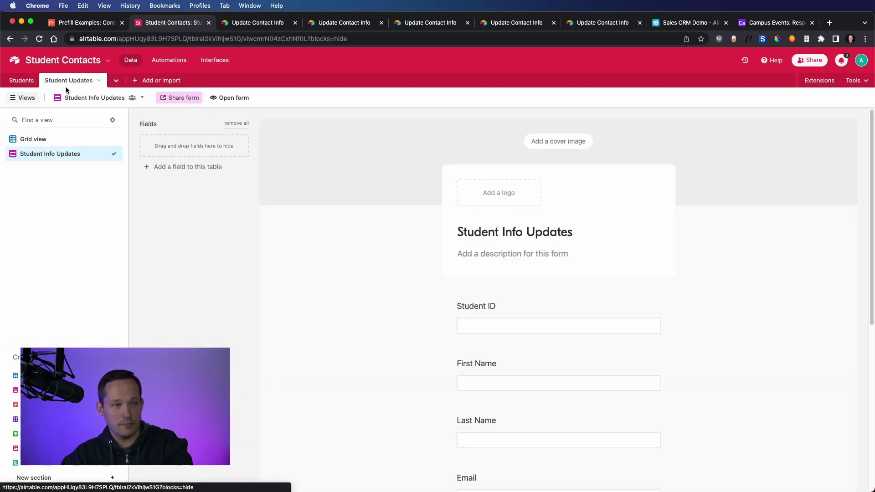
{"action": "left_click", "coordinate": [21, 81]}
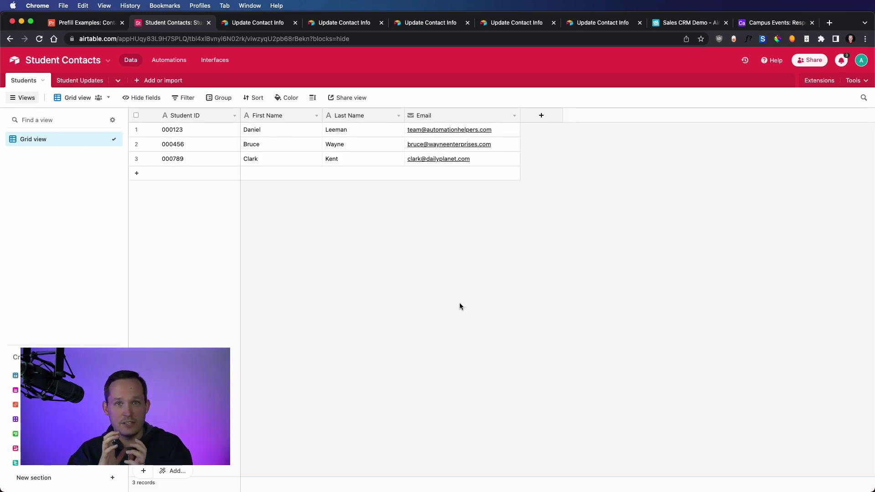
{"action": "left_click", "coordinate": [69, 85]}
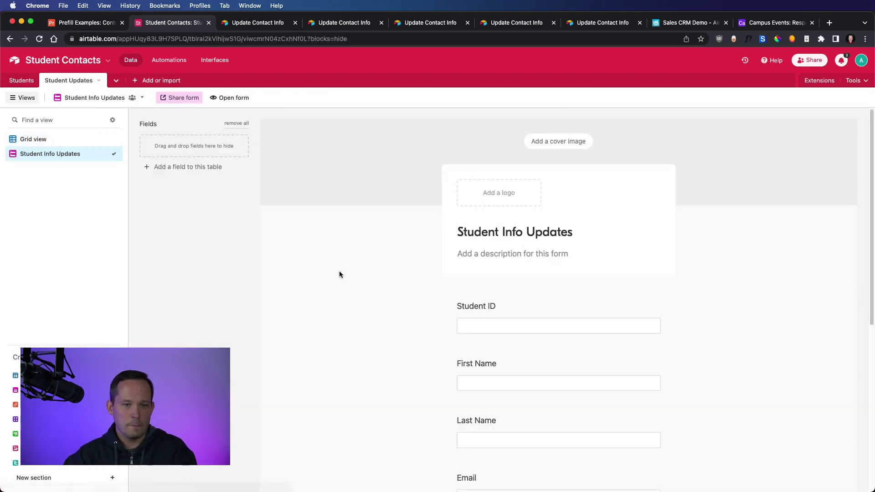
{"action": "scroll", "coordinate": [355, 259], "scroll_direction": "down", "scroll_amount": 5}
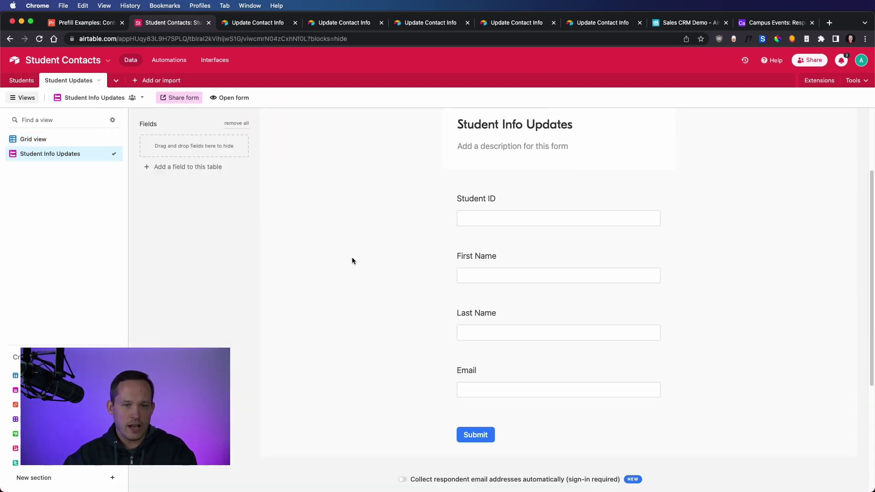
{"action": "scroll", "coordinate": [352, 261], "scroll_direction": "down", "scroll_amount": 4}
{"action": "scroll", "coordinate": [351, 260], "scroll_direction": "up", "scroll_amount": 3}
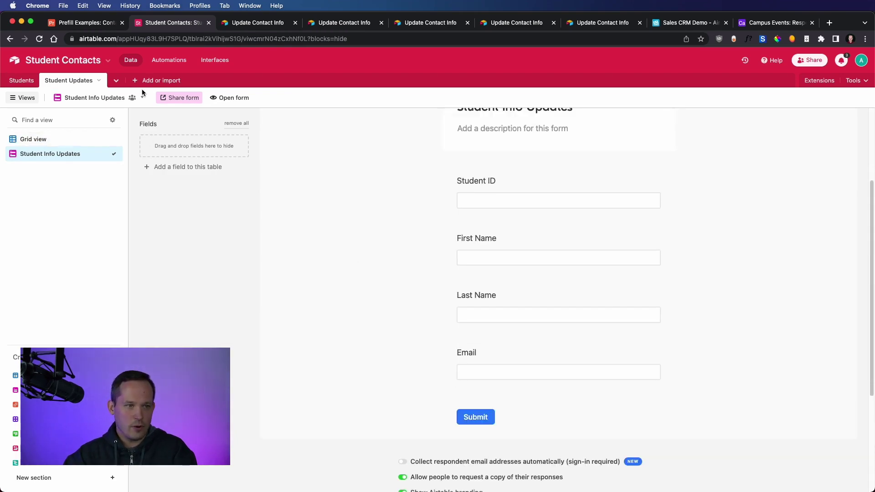
{"action": "left_click", "coordinate": [222, 98]}
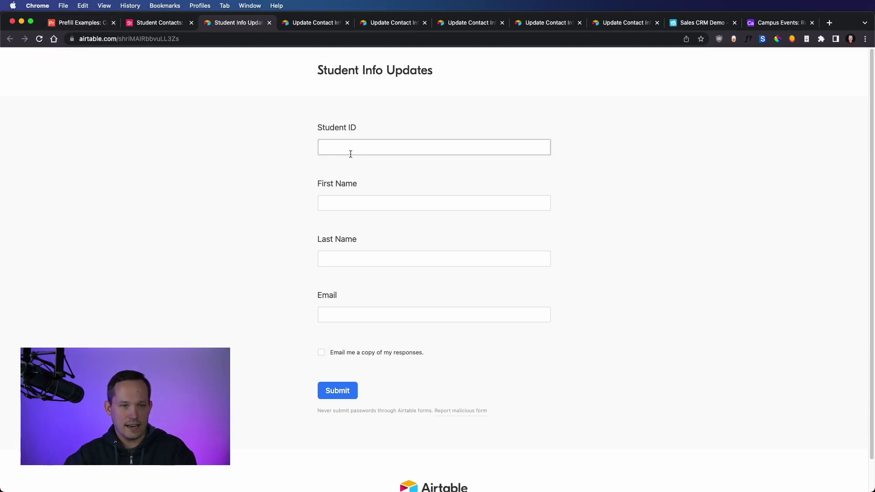
Compare the Students table records with the live form in the other tab
{"action": "left_click", "coordinate": [77, 23]}
{"action": "left_click", "coordinate": [156, 23]}
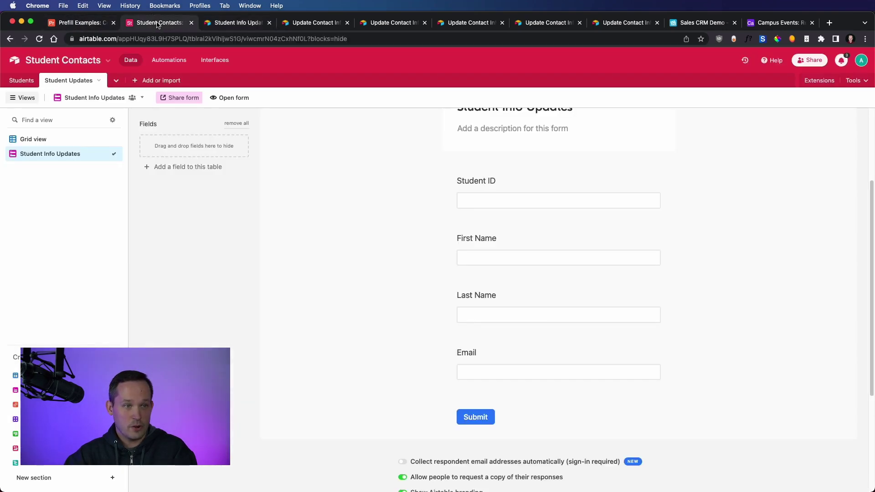
{"action": "left_click", "coordinate": [18, 80]}
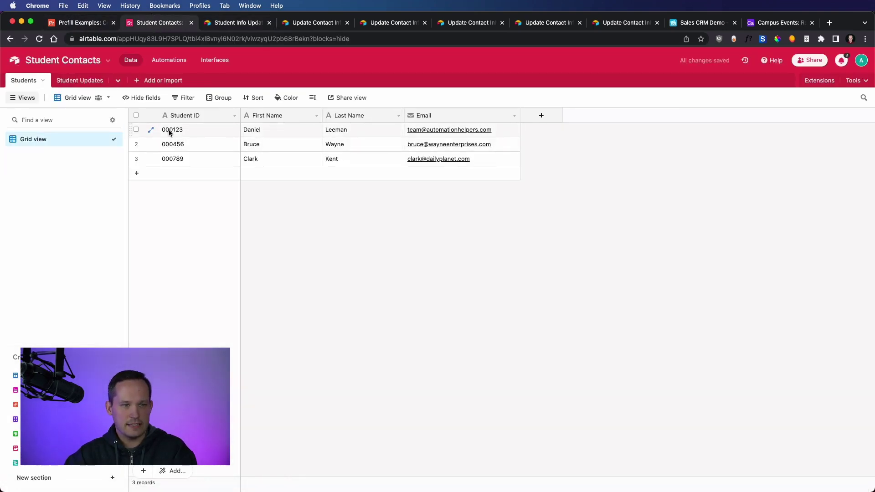
{"action": "left_click", "coordinate": [225, 23]}
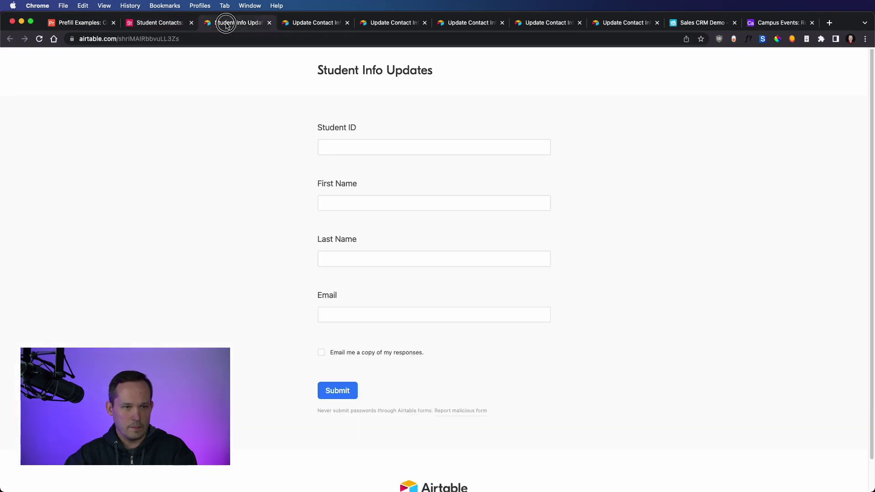
{"action": "left_click", "coordinate": [159, 23]}
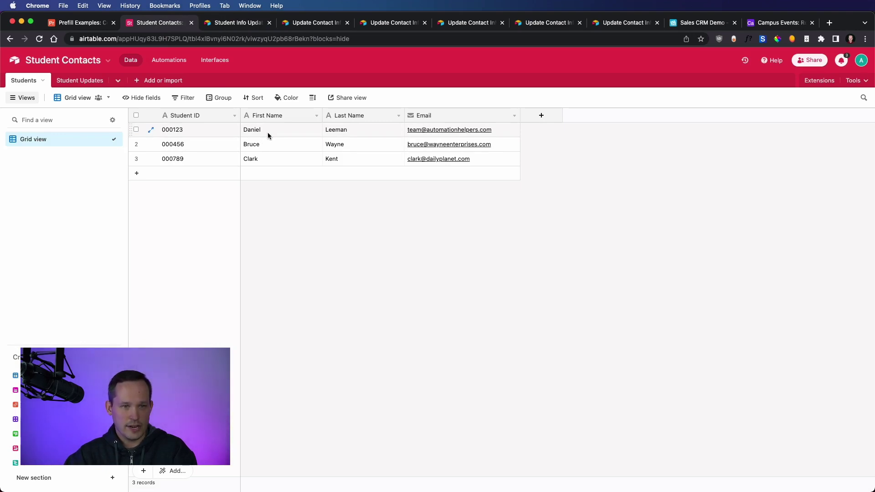
Enter the student ID, first name and last name in the Student Info Updates form
{"action": "left_click", "coordinate": [230, 25]}
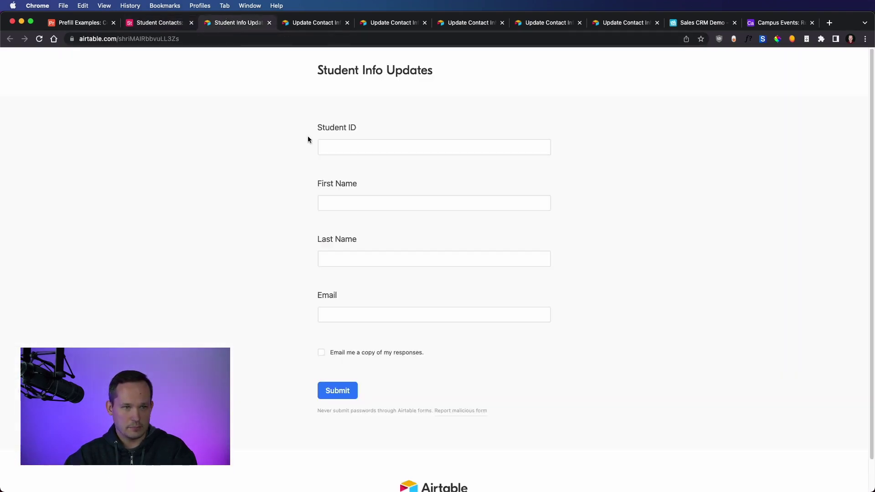
{"action": "left_click", "coordinate": [339, 148]}
{"action": "type", "text": "000123"}
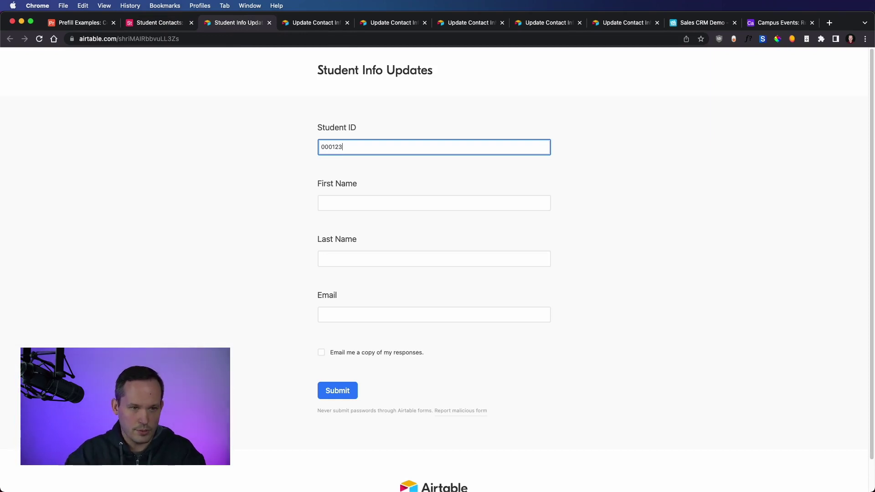
{"action": "left_click", "coordinate": [337, 201]}
{"action": "key", "text": "Tab"}
{"action": "key", "text": "Tab"}
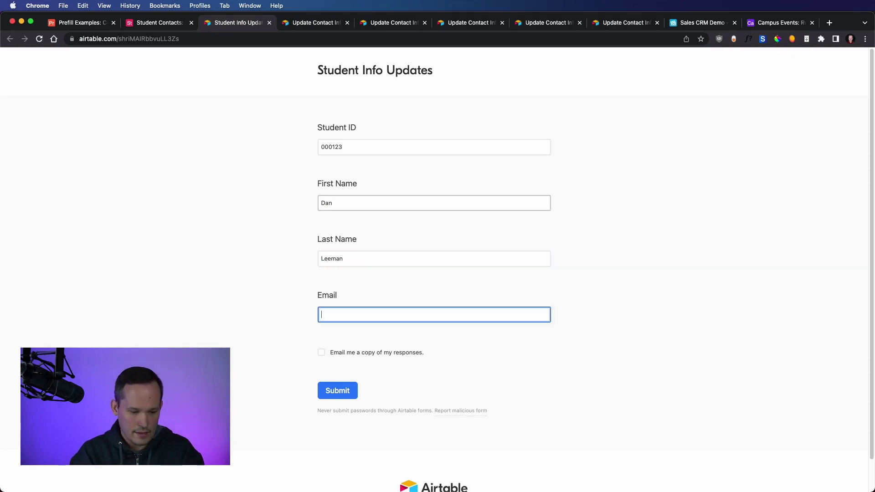
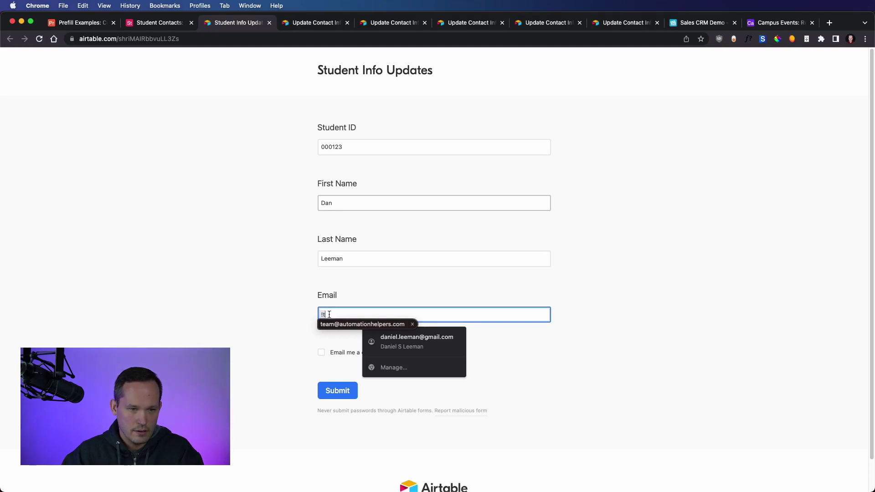
Fill in the student's e-mail from the suggestion, submit, and return to Student Contacts
{"action": "left_click", "coordinate": [331, 325]}
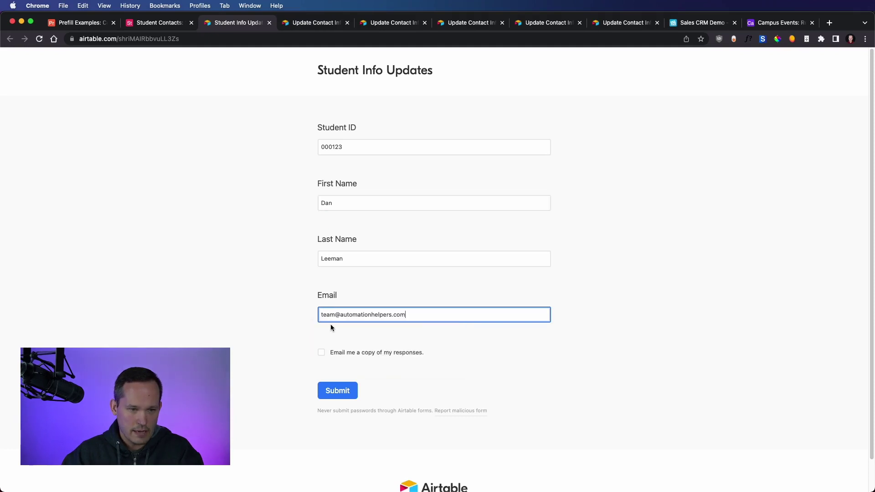
{"action": "left_click", "coordinate": [644, 355]}
{"action": "left_click", "coordinate": [343, 391]}
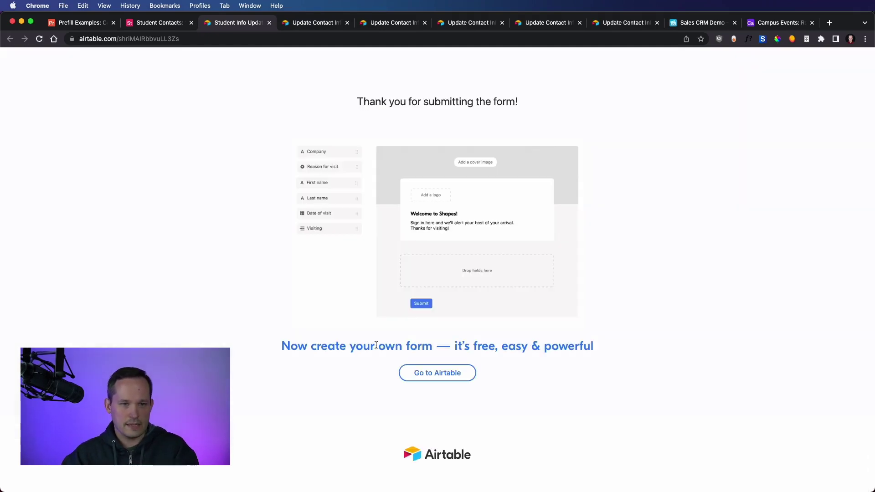
{"action": "left_click", "coordinate": [154, 25]}
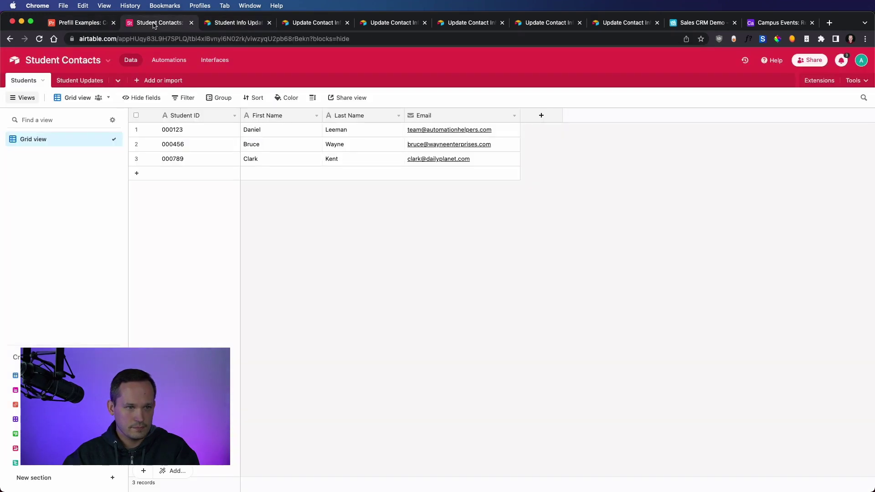
Check Student Updates in grid view and the first student's Activity showing the changed first name
{"action": "left_click", "coordinate": [80, 81]}
{"action": "left_click", "coordinate": [72, 139]}
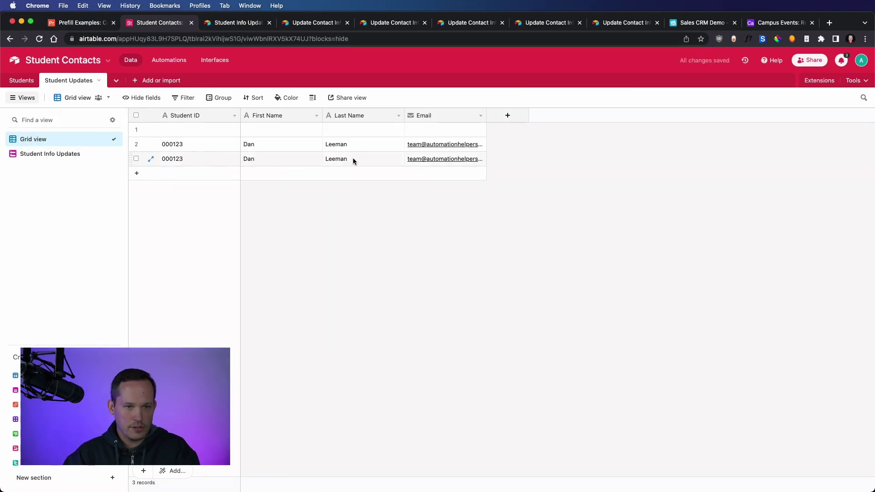
{"action": "left_click", "coordinate": [21, 80]}
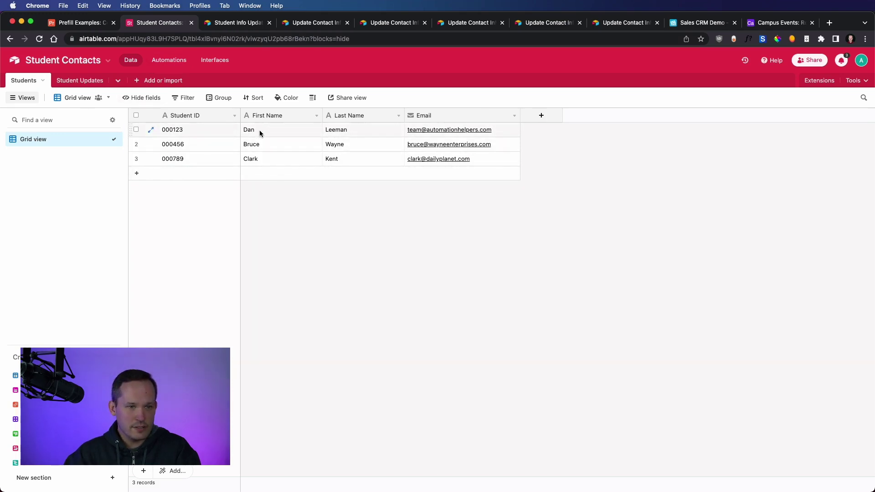
{"action": "left_click", "coordinate": [152, 130]}
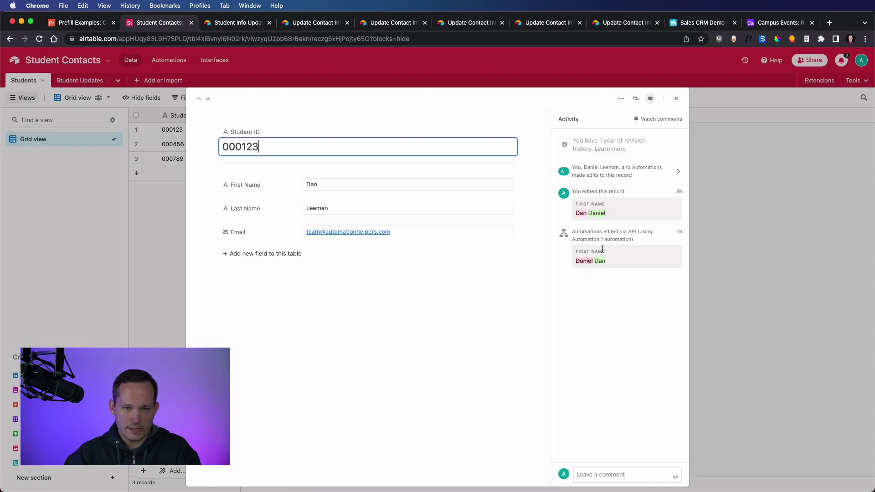
{"action": "left_click", "coordinate": [733, 221]}
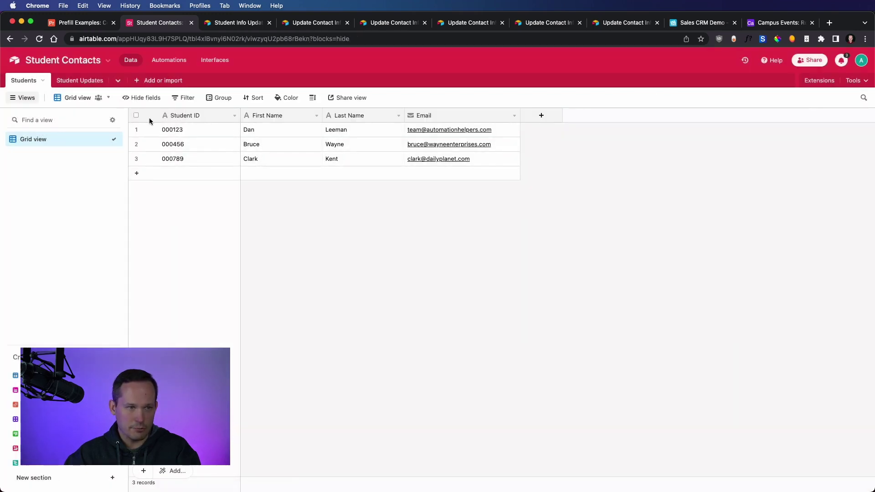
Revisit Student Updates, then open the base's Automation 1 and its run history
{"action": "left_click", "coordinate": [79, 85]}
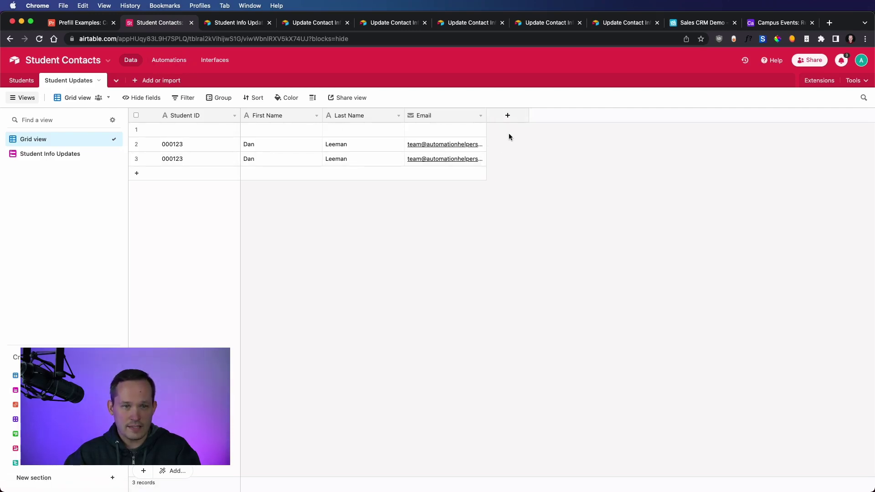
{"action": "left_click", "coordinate": [14, 86]}
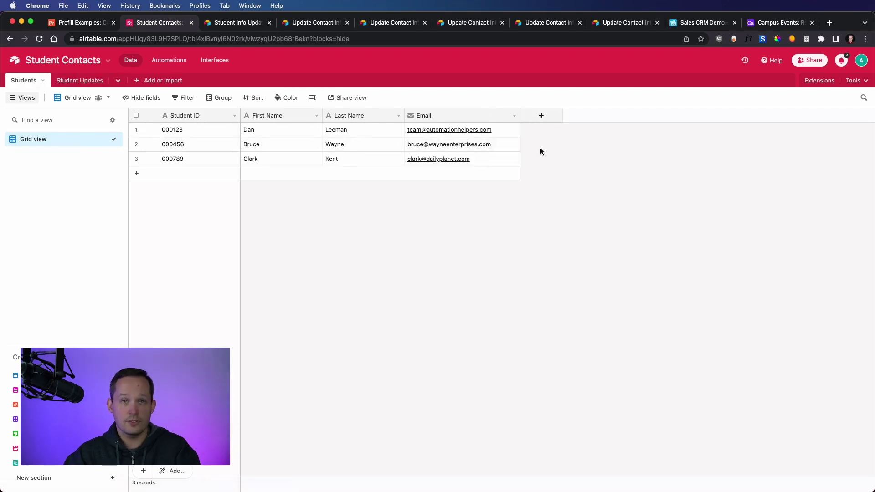
{"action": "left_click", "coordinate": [73, 82]}
{"action": "left_click", "coordinate": [183, 61]}
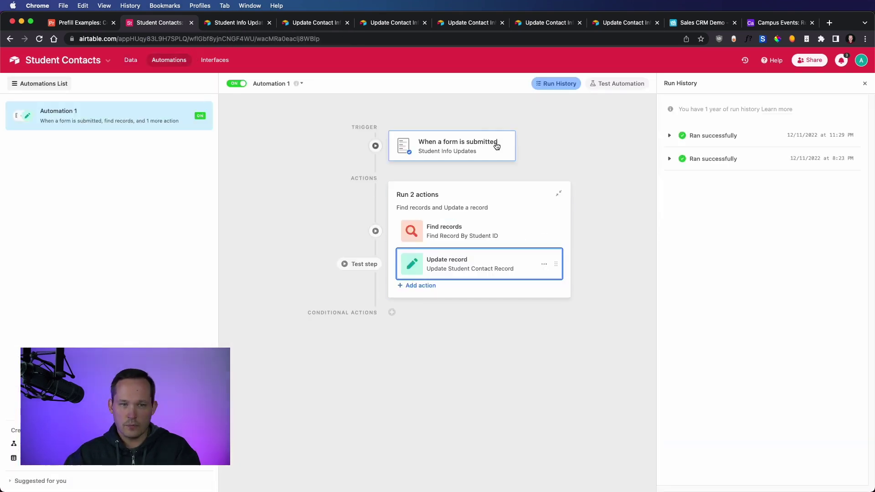
Inspect the form trigger and the Find records condition comparing the Student ID field
{"action": "left_click", "coordinate": [498, 145]}
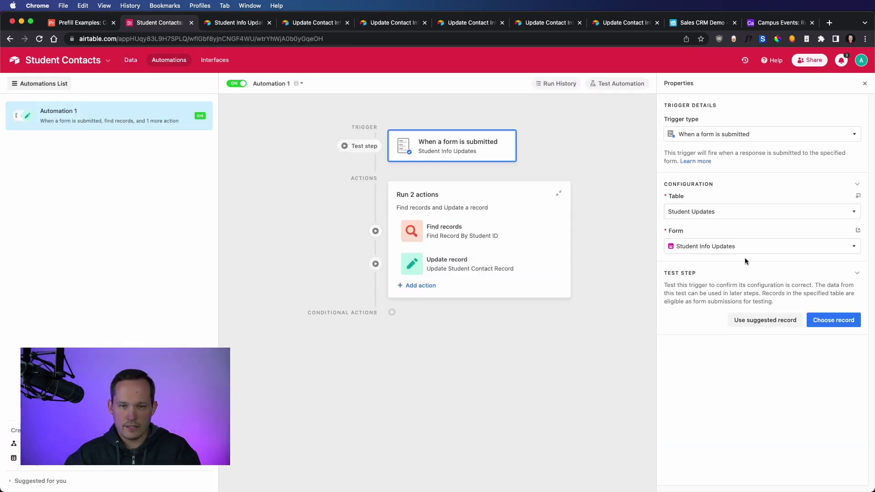
{"action": "left_click", "coordinate": [482, 233]}
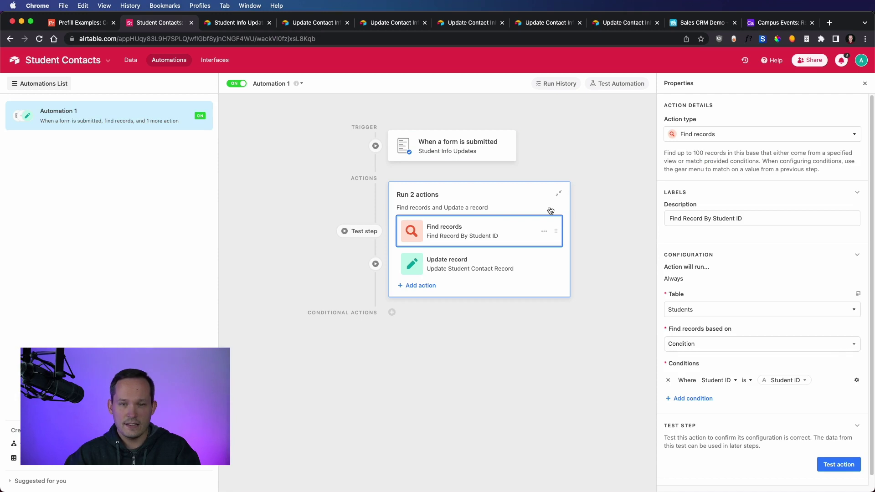
{"action": "scroll", "coordinate": [748, 289], "scroll_direction": "down", "scroll_amount": 1}
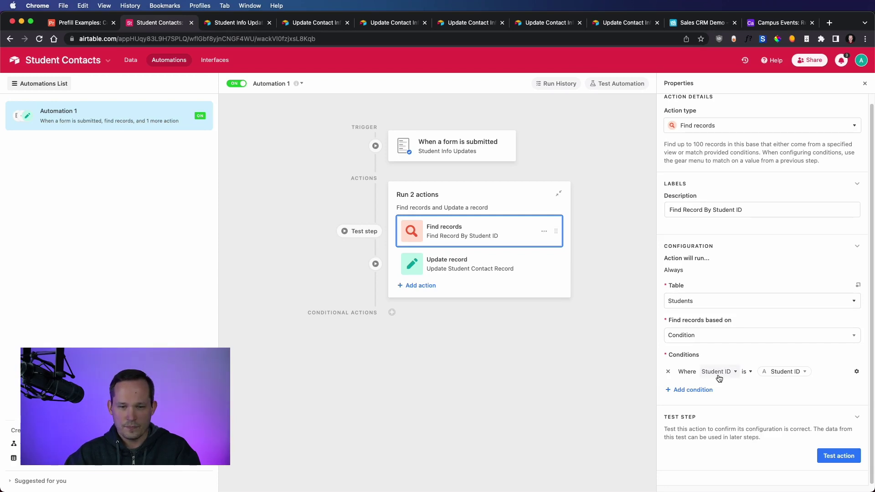
{"action": "mouse_move", "coordinate": [782, 376]}
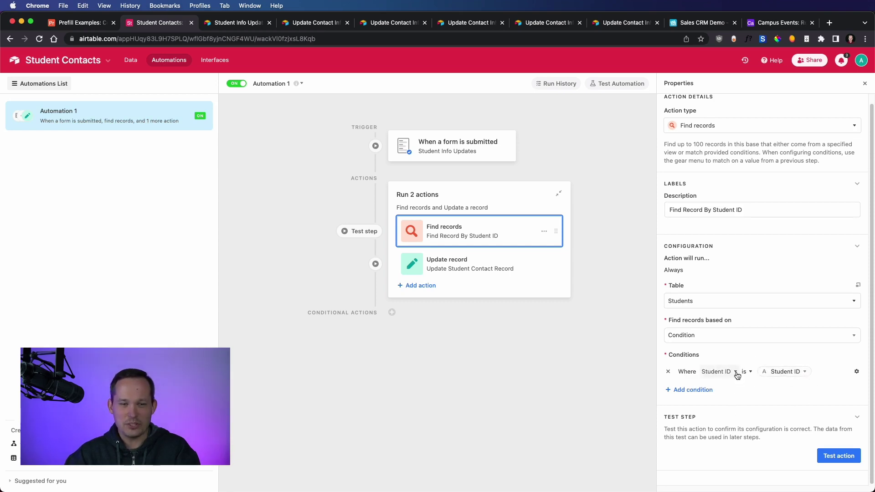
{"action": "left_click", "coordinate": [736, 372]}
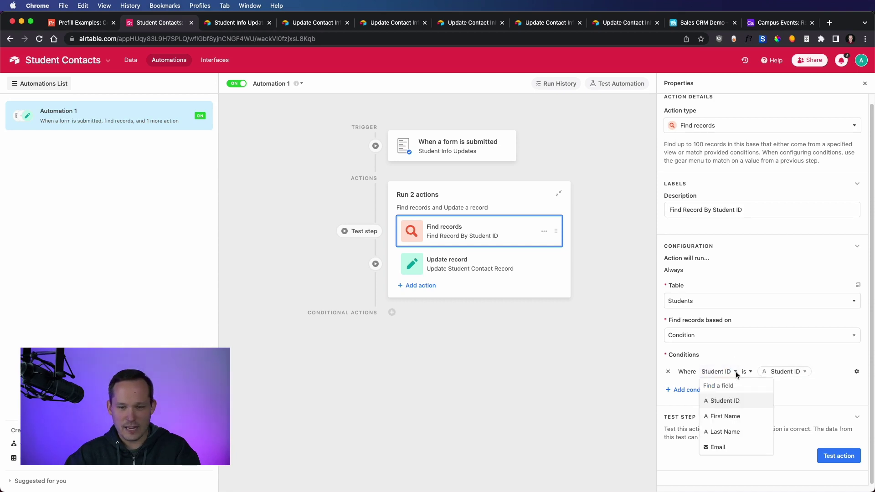
{"action": "left_click", "coordinate": [793, 367]}
Check where the Student ID value token comes from, then view the Update record settings
{"action": "left_click", "coordinate": [805, 371]}
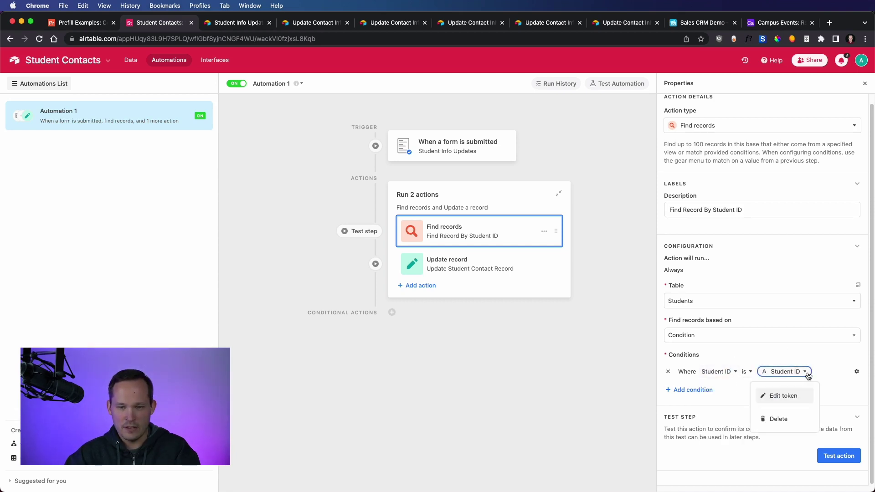
{"action": "left_click", "coordinate": [795, 396]}
{"action": "scroll", "coordinate": [768, 334], "scroll_direction": "down", "scroll_amount": 1}
{"action": "left_click", "coordinate": [836, 354]}
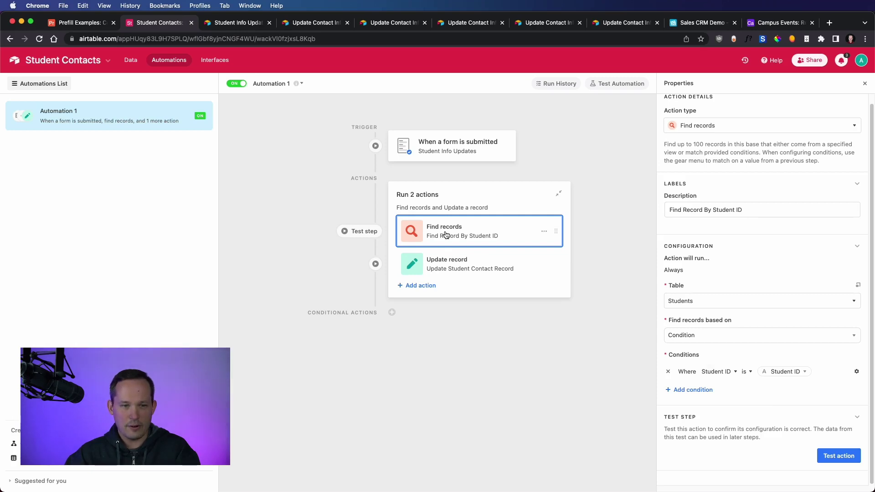
{"action": "left_click", "coordinate": [456, 262]}
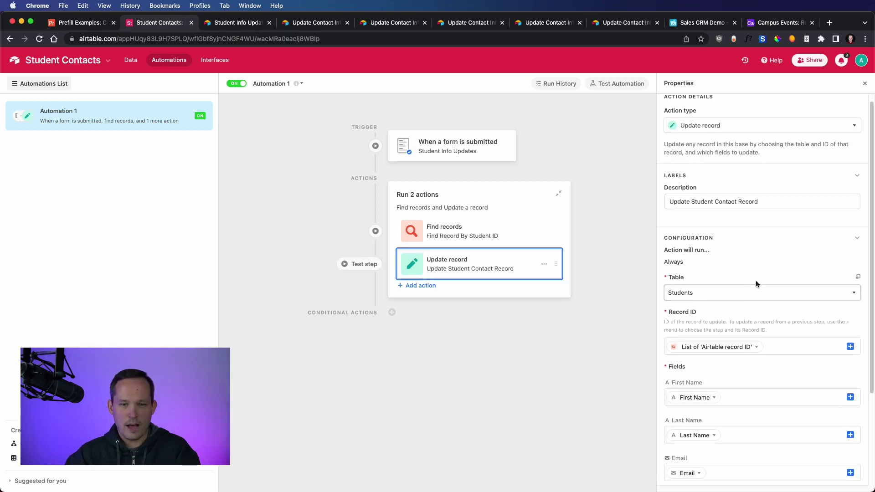
{"action": "scroll", "coordinate": [756, 282], "scroll_direction": "down", "scroll_amount": 3}
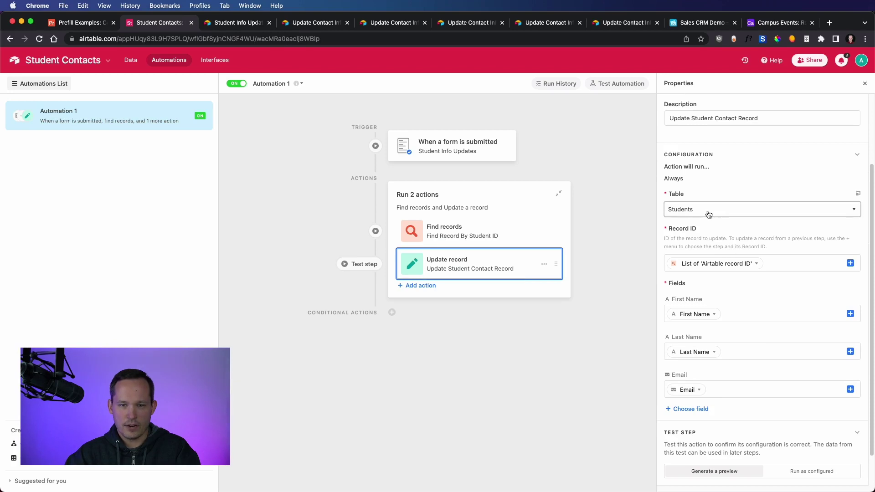
{"action": "scroll", "coordinate": [708, 214], "scroll_direction": "down", "scroll_amount": 1}
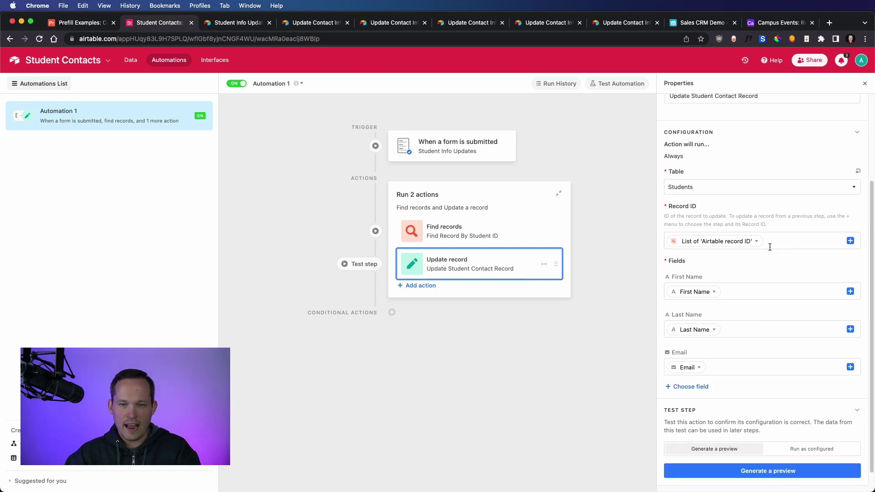
{"action": "left_click", "coordinate": [757, 242]}
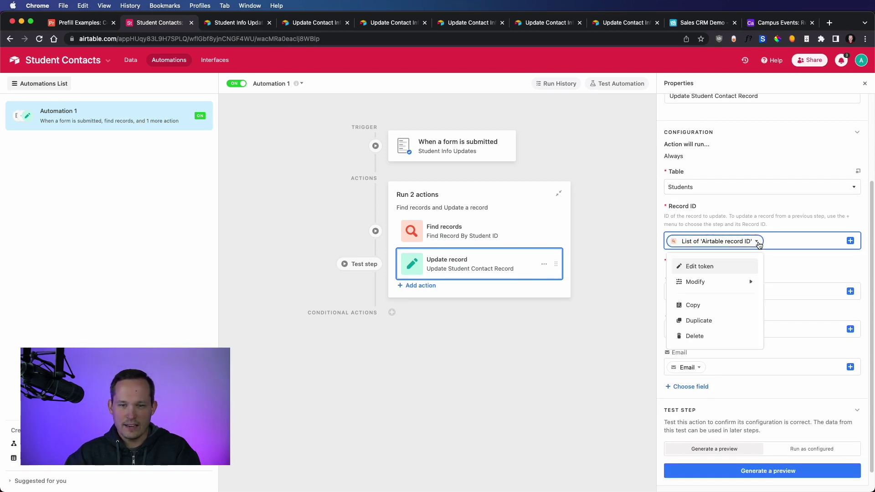
{"action": "left_click", "coordinate": [716, 265]}
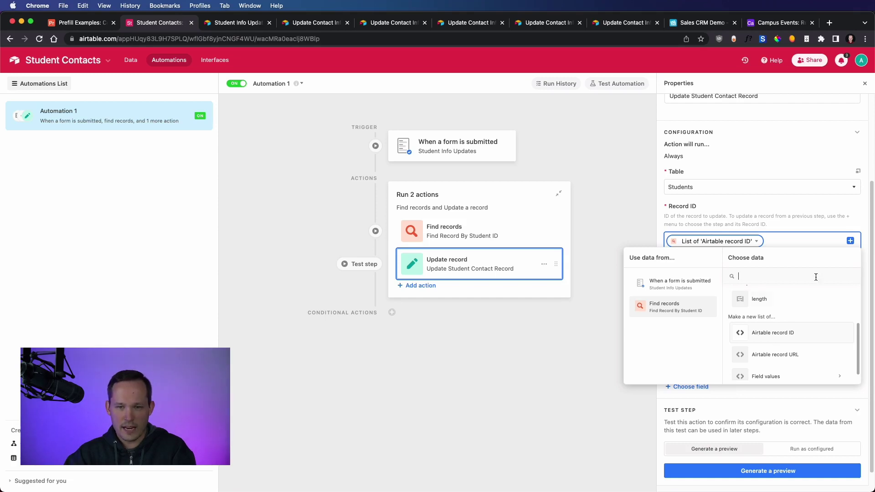
{"action": "left_click", "coordinate": [841, 223]}
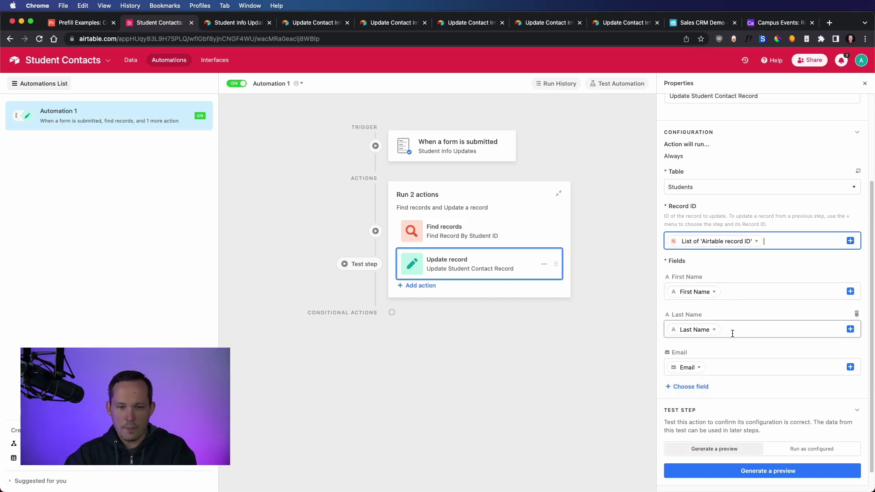
{"action": "scroll", "coordinate": [732, 334], "scroll_direction": "down", "scroll_amount": 1}
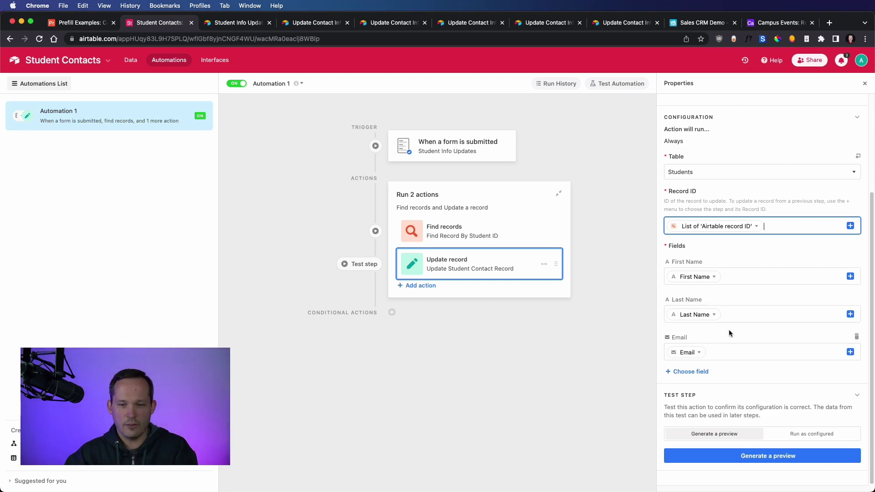
{"action": "left_click", "coordinate": [471, 322]}
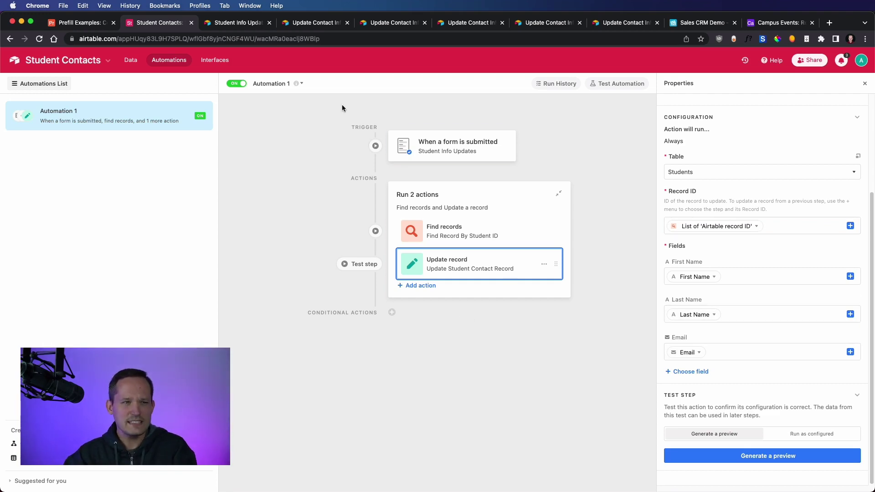
{"action": "left_click", "coordinate": [66, 24]}
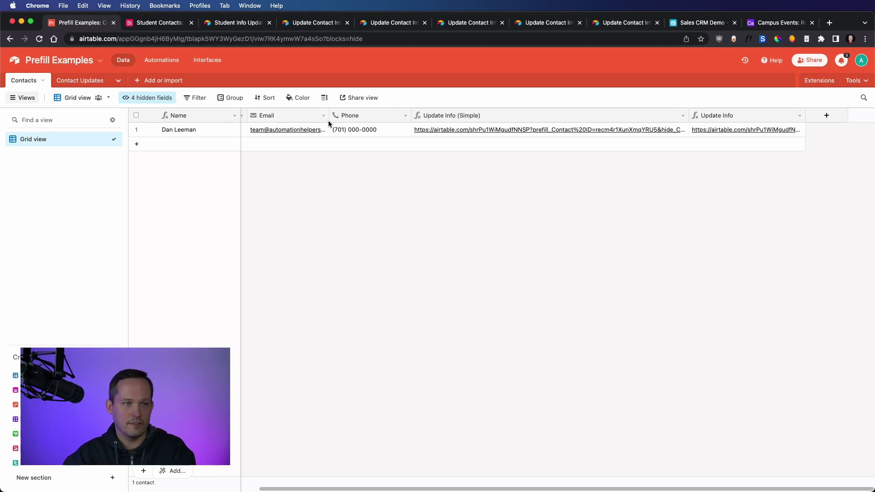
{"action": "left_click", "coordinate": [160, 22]}
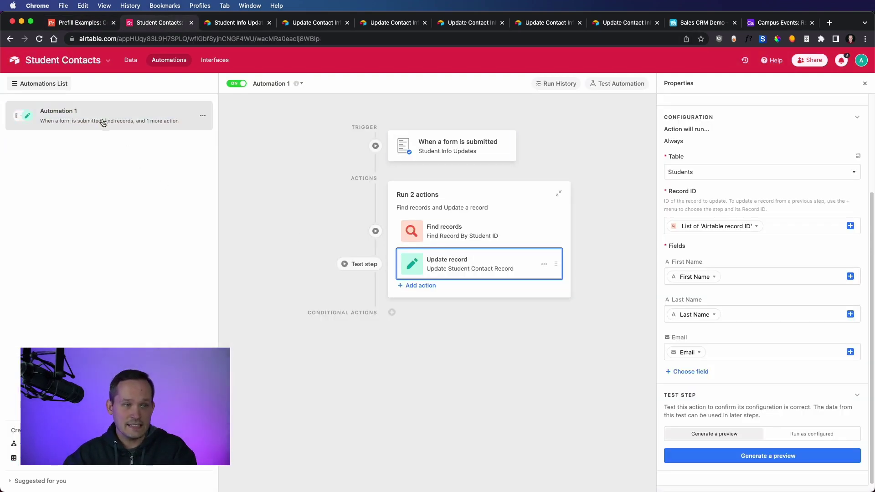
Leave Automations for the table data and switch to the Sales CRM Demo base's tables
{"action": "left_click", "coordinate": [128, 62]}
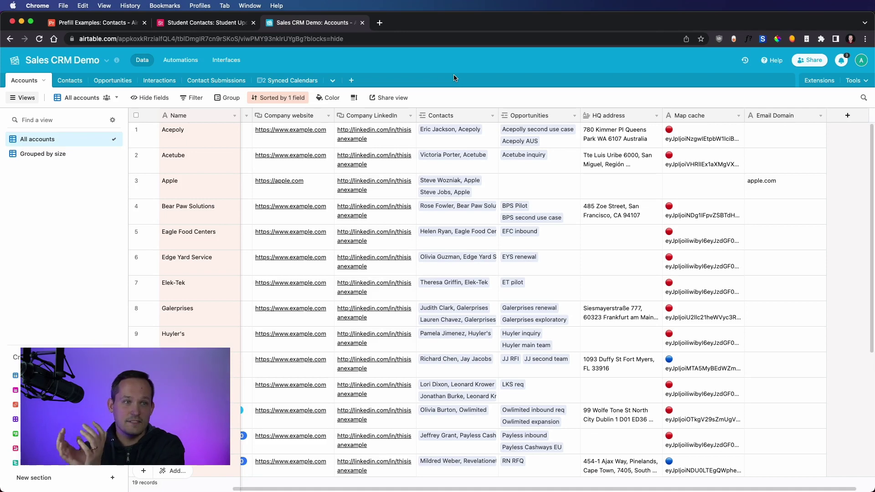
{"action": "left_click", "coordinate": [216, 82]}
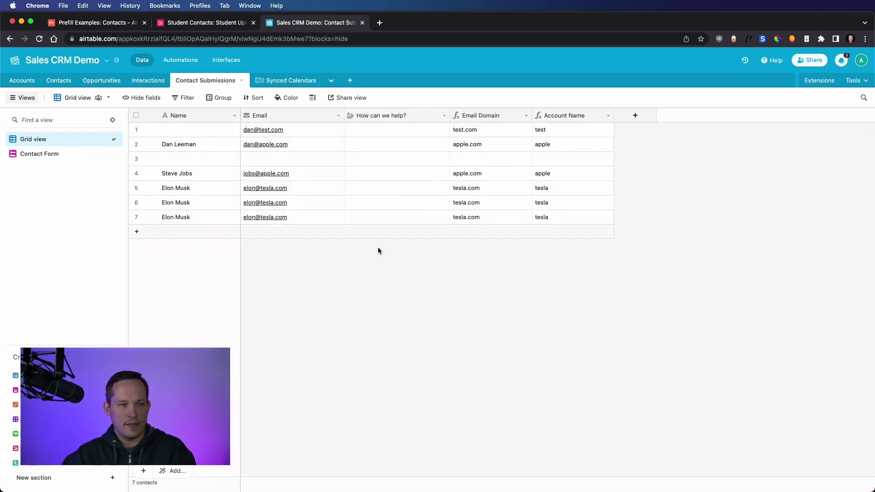
Leave the Contact Form builder for the Grid view listing submissions with Email Domain and Account Name
{"action": "left_click", "coordinate": [23, 154]}
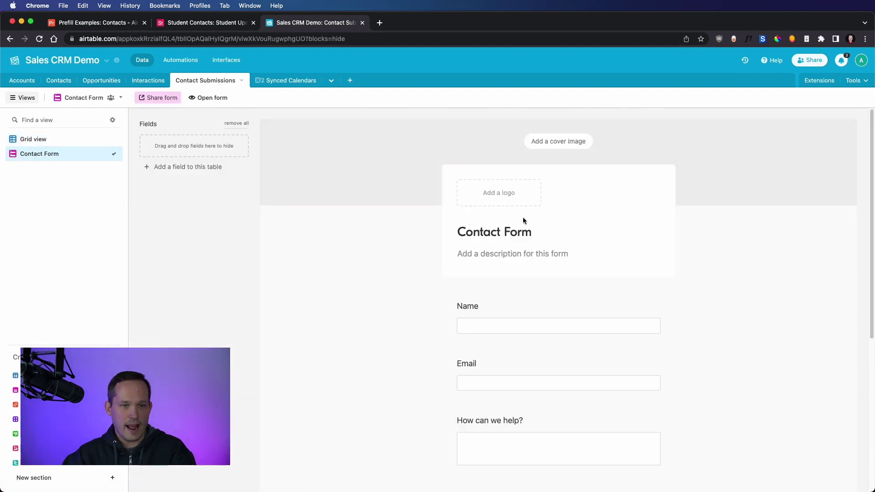
{"action": "scroll", "coordinate": [531, 232], "scroll_direction": "down", "scroll_amount": 5}
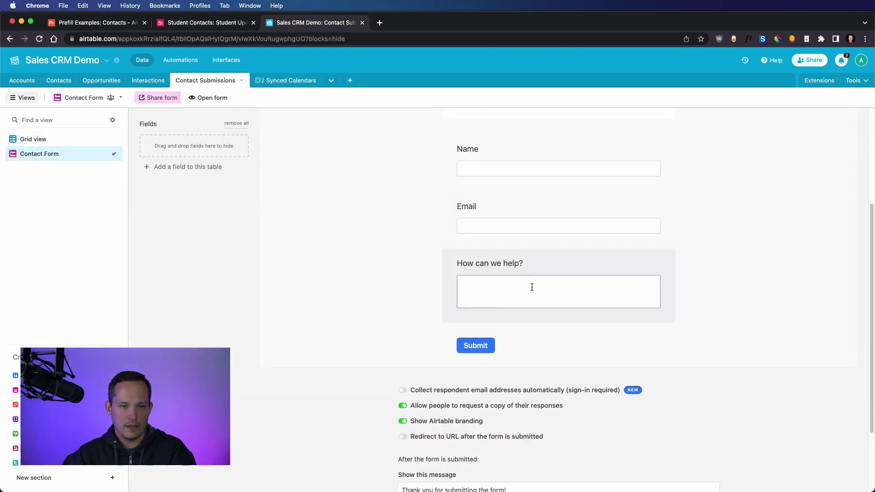
{"action": "scroll", "coordinate": [531, 286], "scroll_direction": "up", "scroll_amount": 3}
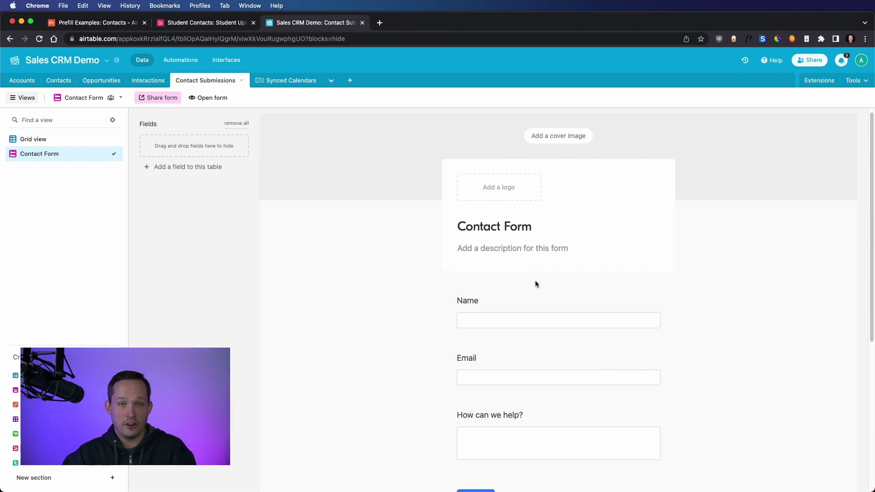
{"action": "scroll", "coordinate": [535, 284], "scroll_direction": "down", "scroll_amount": 1}
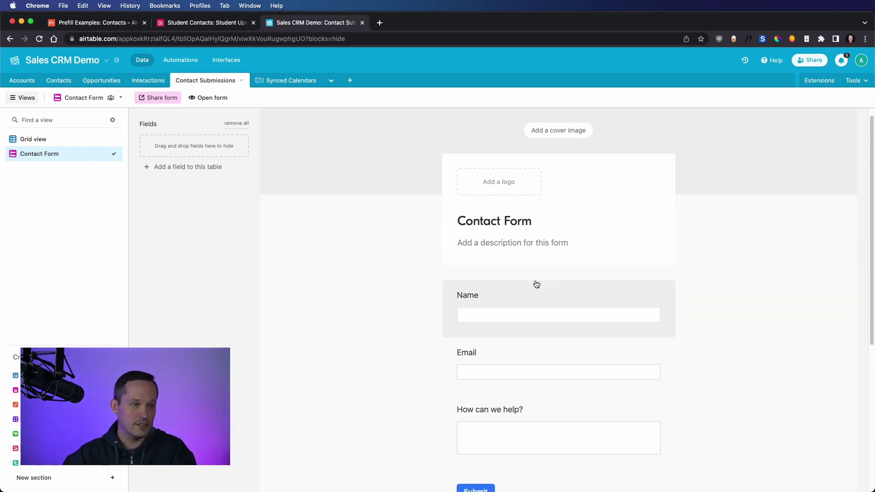
{"action": "left_click", "coordinate": [42, 140]}
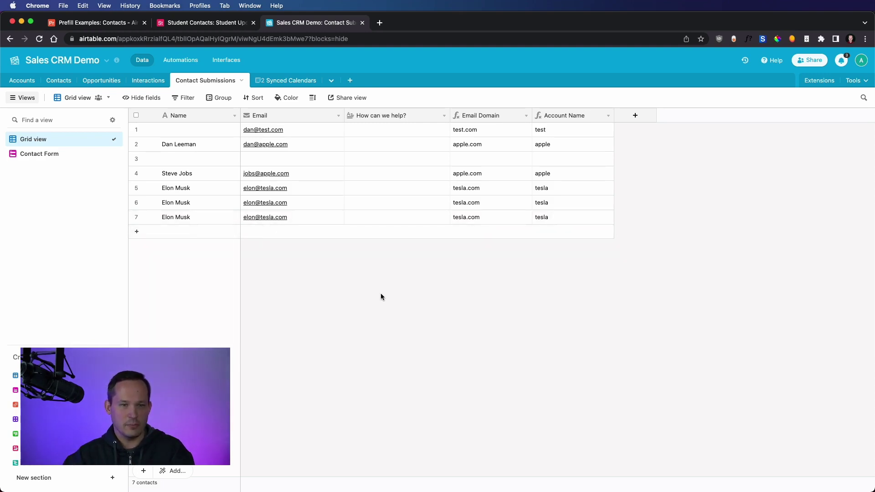
Inspect the Email Domain formula without changing it, then go to the Accounts table
{"action": "left_click", "coordinate": [526, 117]}
{"action": "left_click", "coordinate": [518, 137]}
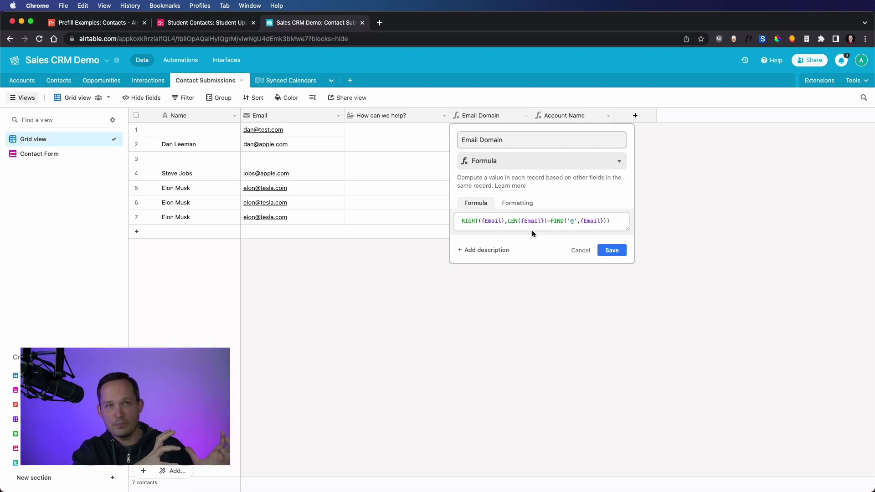
{"action": "left_click", "coordinate": [492, 269]}
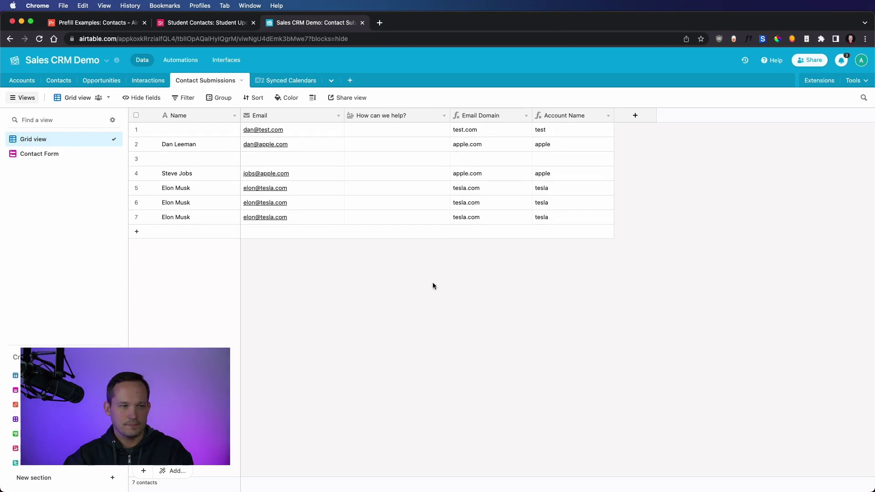
{"action": "left_click", "coordinate": [21, 80]}
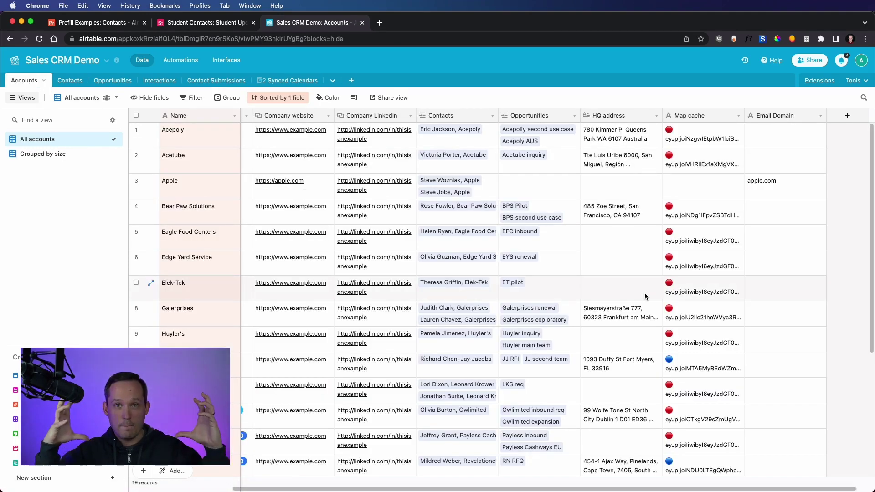
{"action": "scroll", "coordinate": [615, 235], "scroll_direction": "down", "scroll_amount": 5}
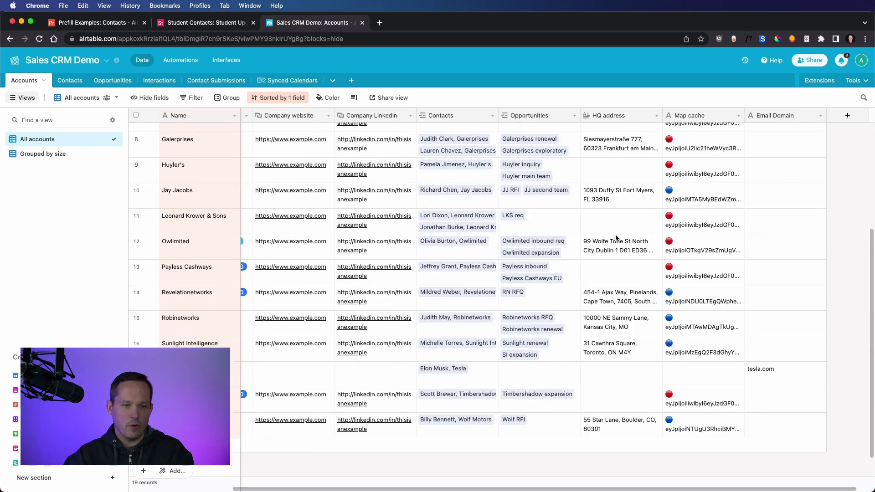
{"action": "scroll", "coordinate": [615, 234], "scroll_direction": "up", "scroll_amount": 5}
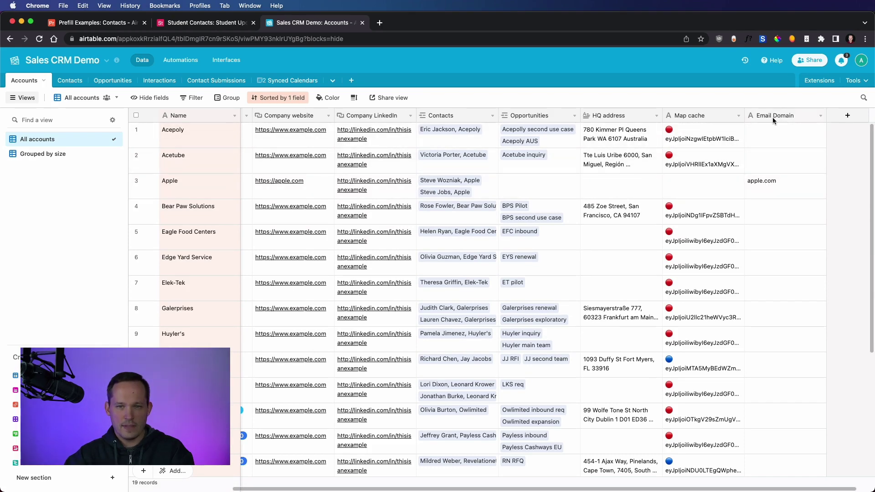
{"action": "scroll", "coordinate": [770, 168], "scroll_direction": "down", "scroll_amount": 5}
{"action": "scroll", "coordinate": [759, 346], "scroll_direction": "up", "scroll_amount": 5}
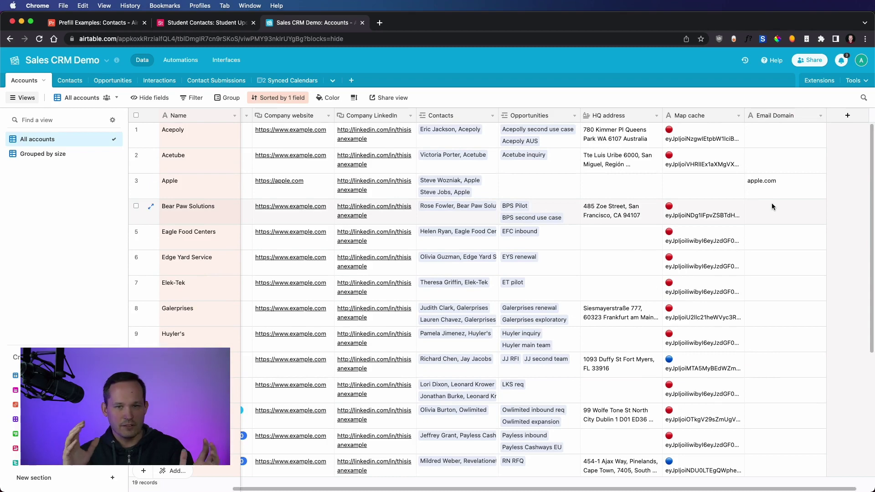
Open Contact Submissions' Contact Form view and launch the live form in a new tab
{"action": "left_click", "coordinate": [196, 82]}
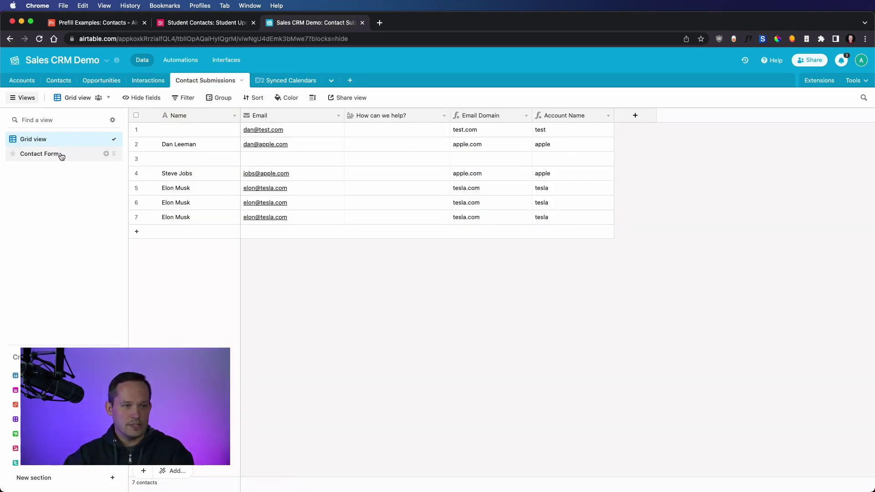
{"action": "left_click", "coordinate": [60, 157]}
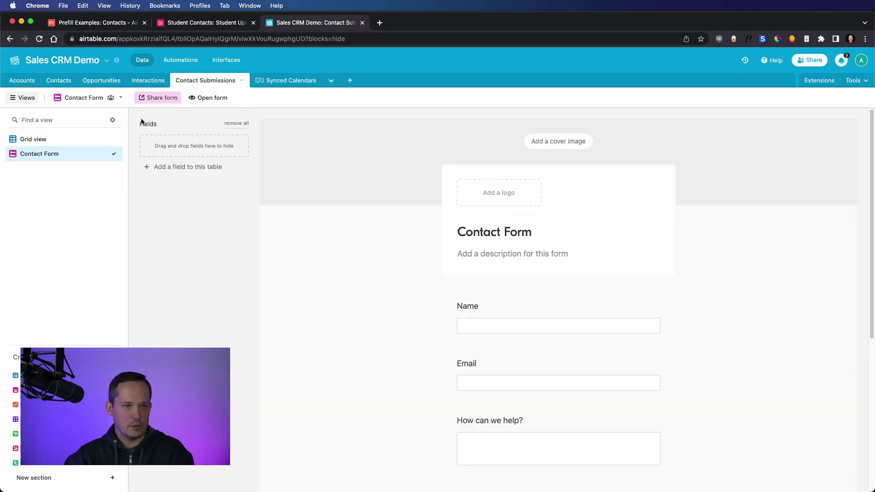
{"action": "left_click", "coordinate": [207, 97]}
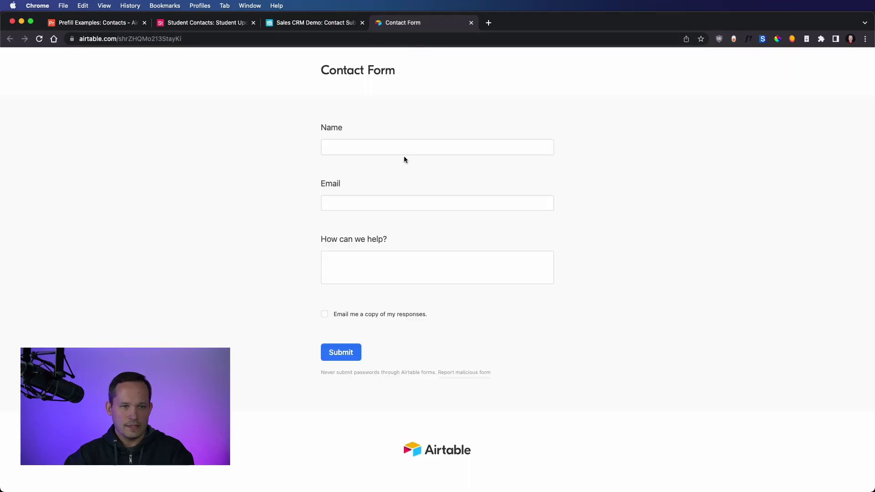
Fill the form with a test contact's name and their automationhelpers.com e-mail
{"action": "left_click", "coordinate": [392, 145]}
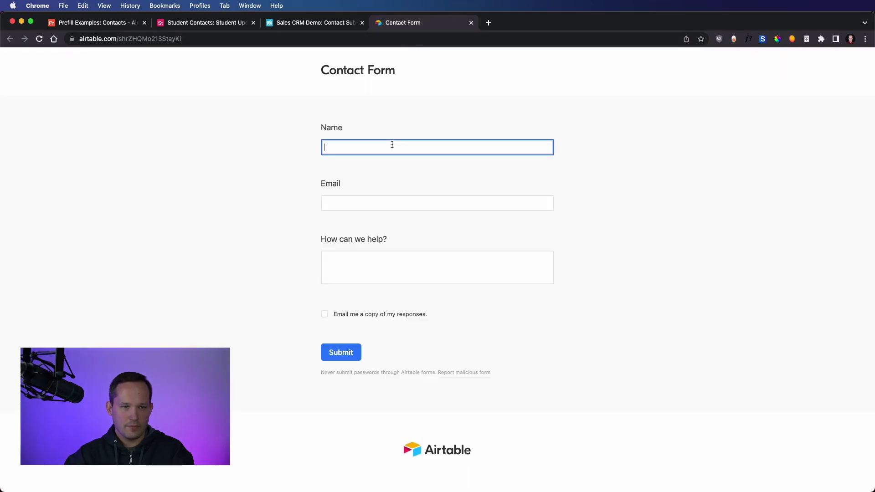
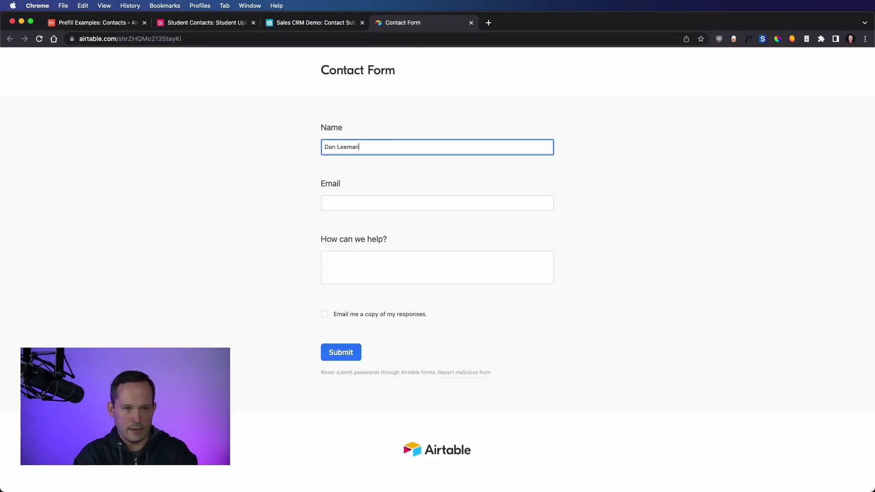
{"action": "left_click", "coordinate": [437, 203]}
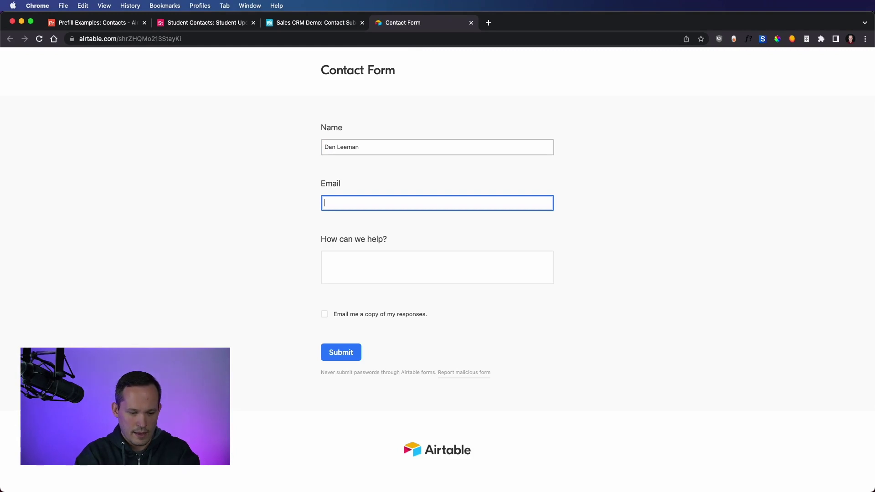
{"action": "type", "text": "t"}
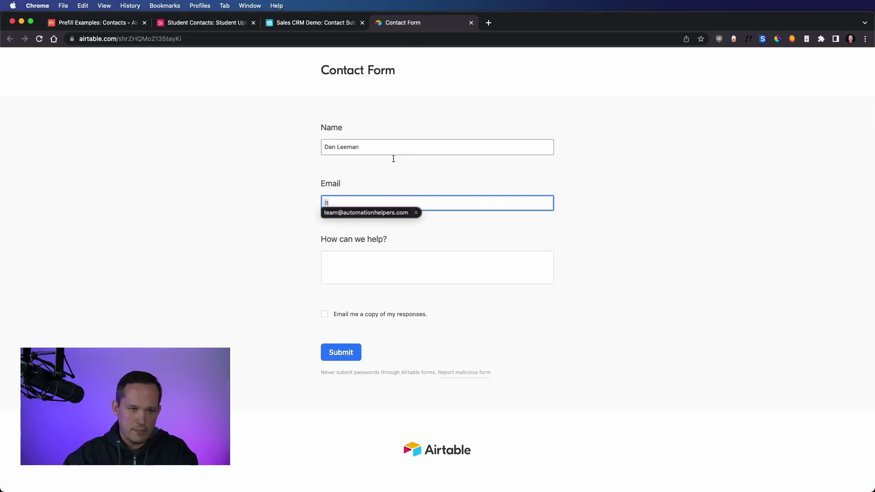
{"action": "left_click", "coordinate": [379, 214]}
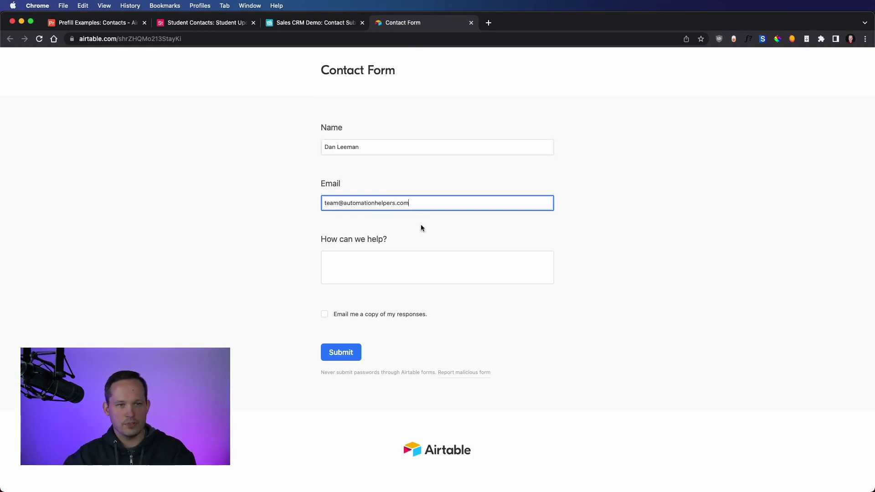
Check the current submissions grid, then submit the test contact and return to the base
{"action": "left_click", "coordinate": [302, 23]}
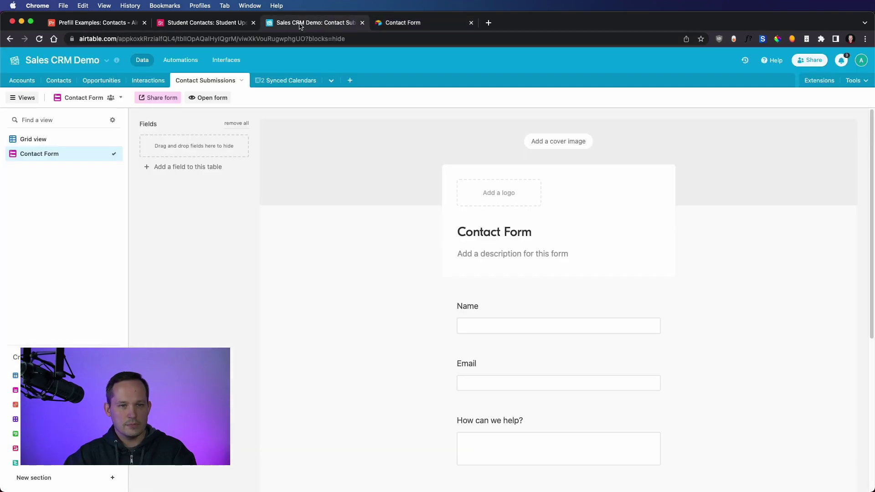
{"action": "left_click", "coordinate": [63, 140]}
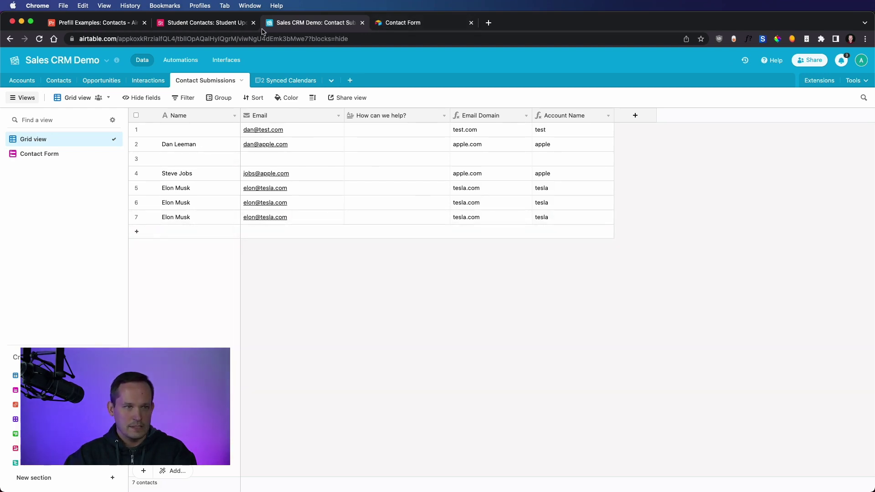
{"action": "left_click", "coordinate": [429, 27]}
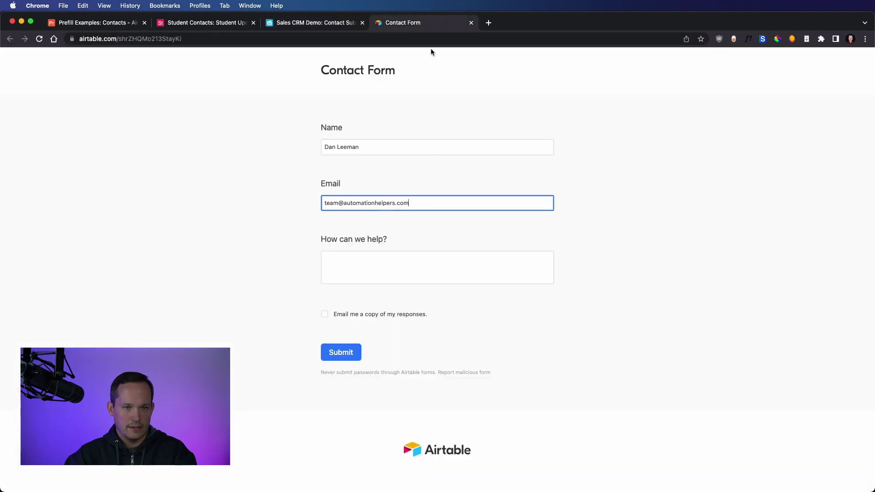
{"action": "left_click", "coordinate": [345, 353]}
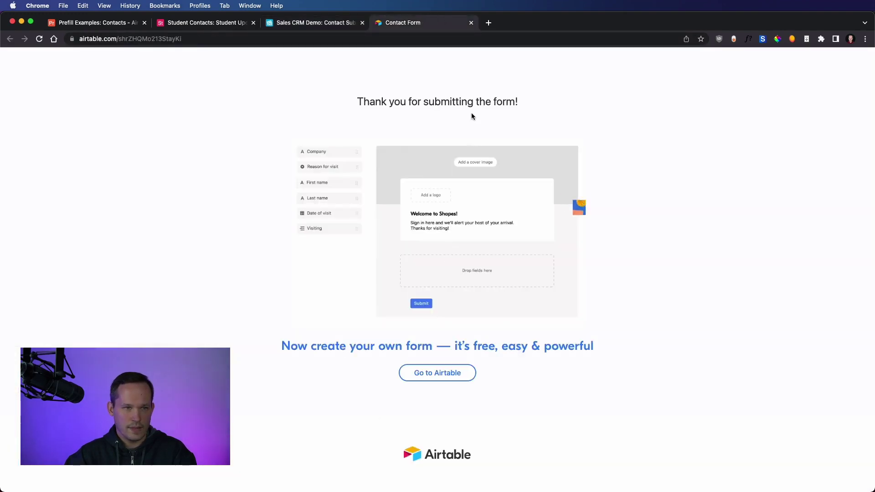
{"action": "left_click", "coordinate": [288, 25]}
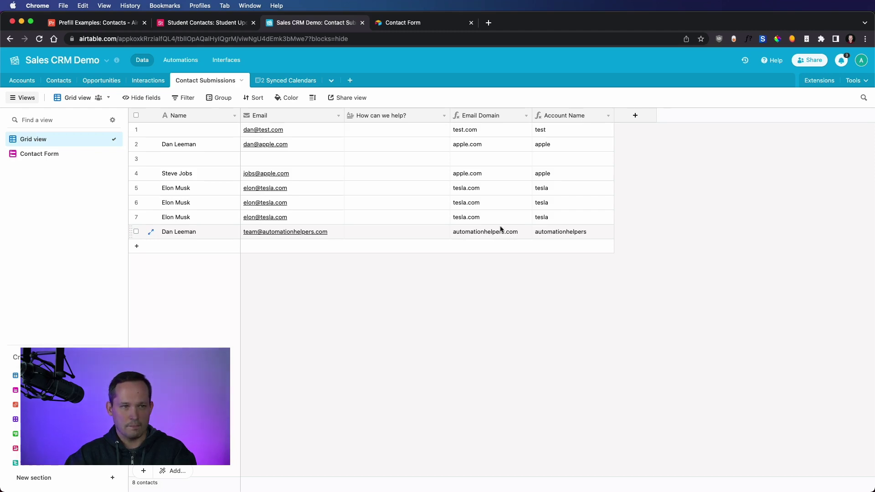
Inspect the Create Contact & Account automation's Find records step matching Accounts by Email Domain
{"action": "left_click", "coordinate": [169, 63]}
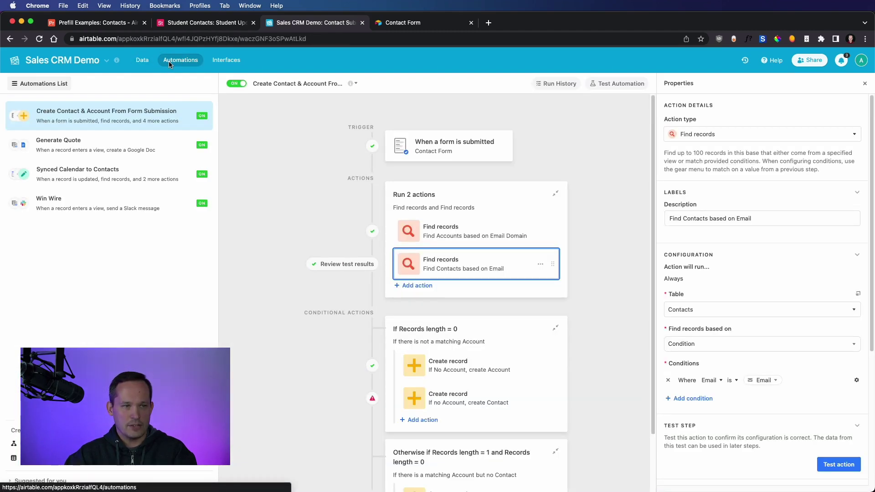
{"action": "scroll", "coordinate": [311, 190], "scroll_direction": "down", "scroll_amount": 3}
{"action": "scroll", "coordinate": [306, 191], "scroll_direction": "up", "scroll_amount": 3}
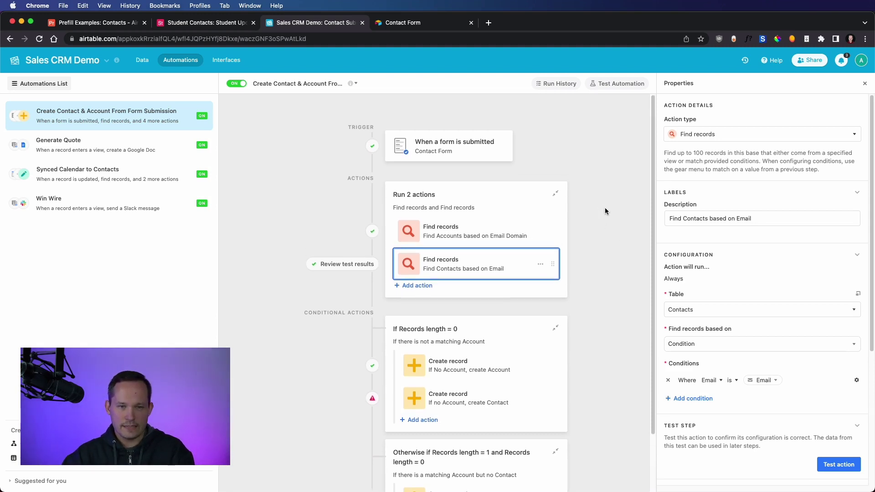
{"action": "left_click", "coordinate": [488, 232]}
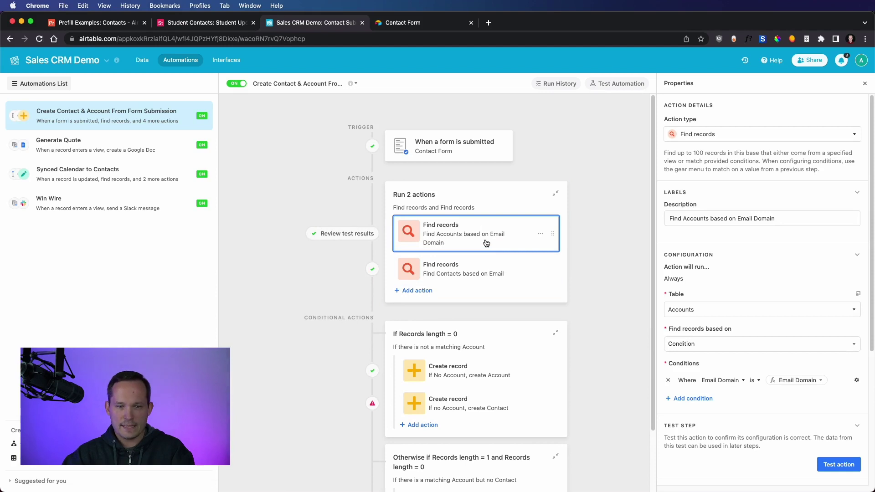
{"action": "scroll", "coordinate": [784, 280], "scroll_direction": "down", "scroll_amount": 2}
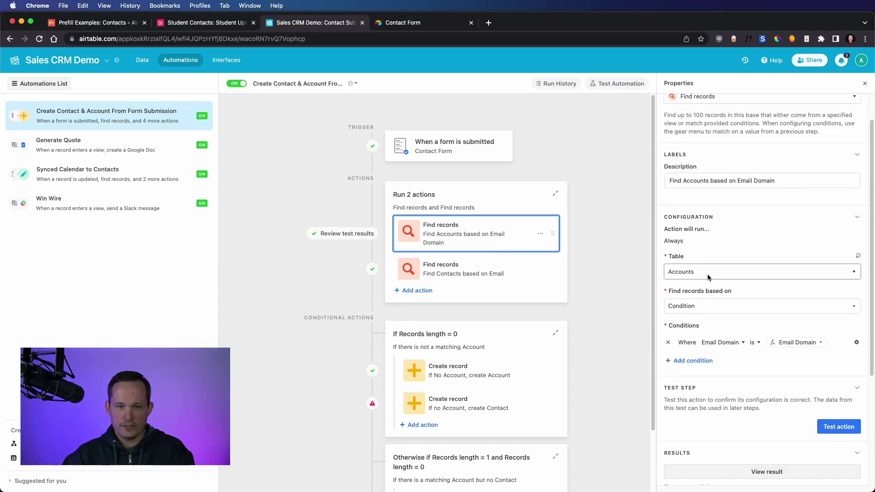
{"action": "scroll", "coordinate": [709, 278], "scroll_direction": "down", "scroll_amount": 5}
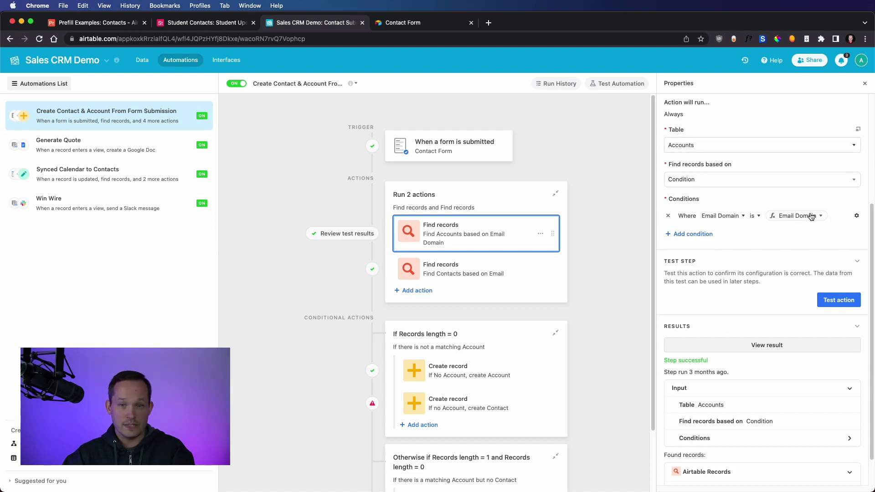
{"action": "mouse_move", "coordinate": [810, 218]}
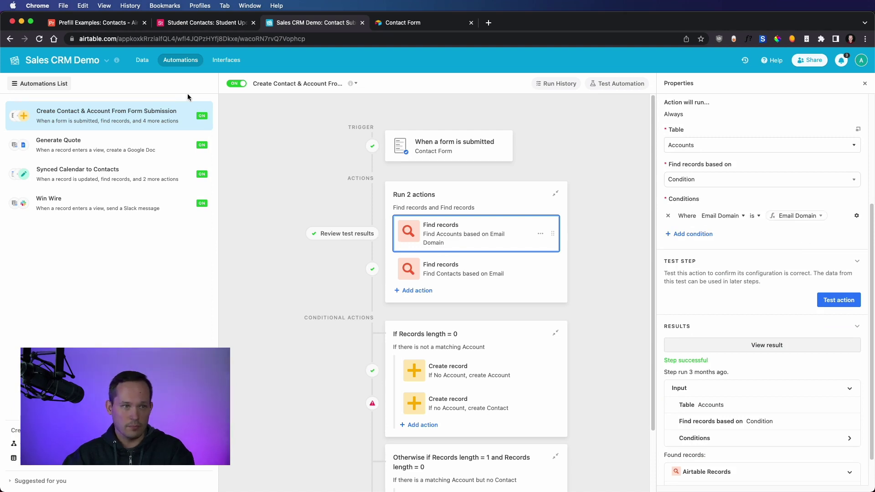
Check Accounts for the new account, then return to Contact Submissions showing the row 8 submission
{"action": "left_click", "coordinate": [143, 60]}
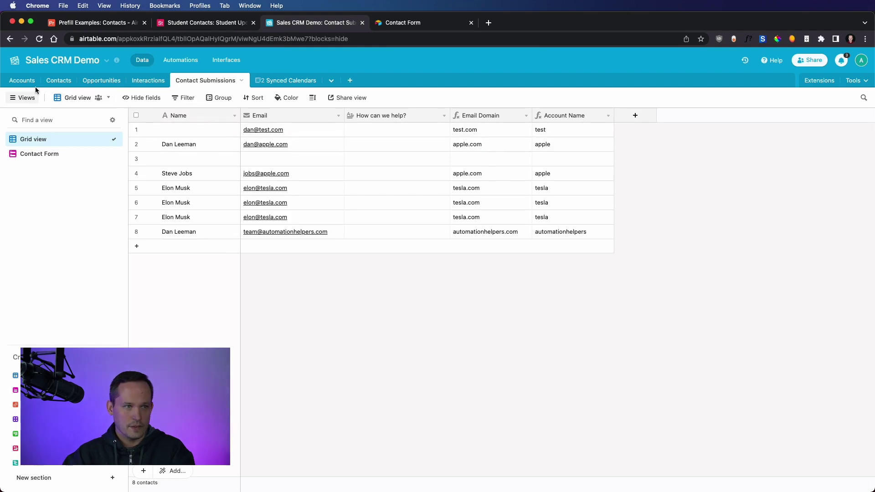
{"action": "left_click", "coordinate": [22, 80]}
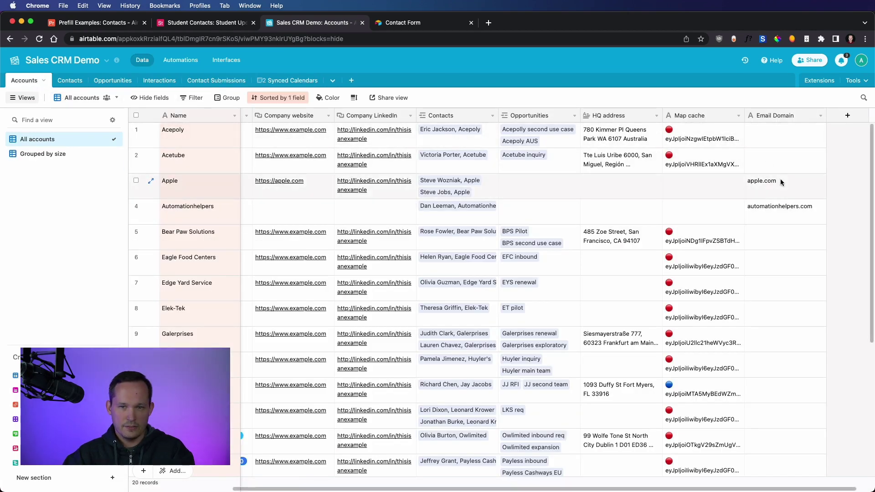
{"action": "left_click", "coordinate": [217, 81]}
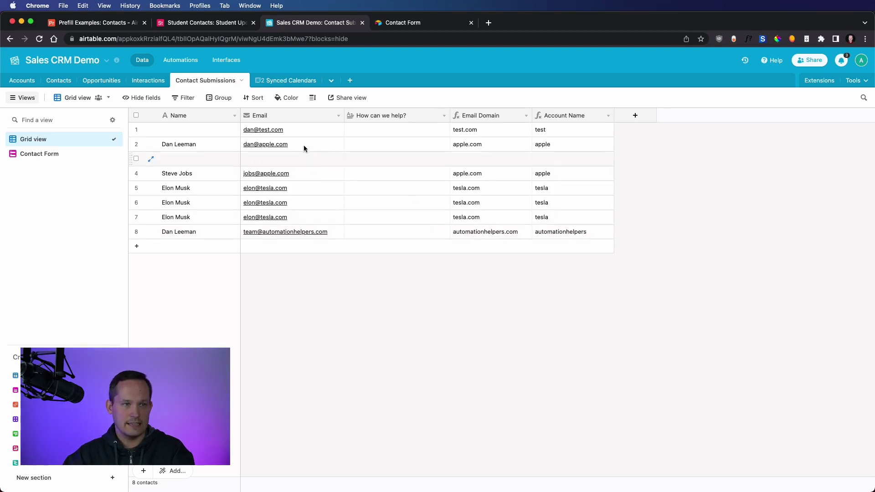
{"action": "left_click", "coordinate": [178, 62]}
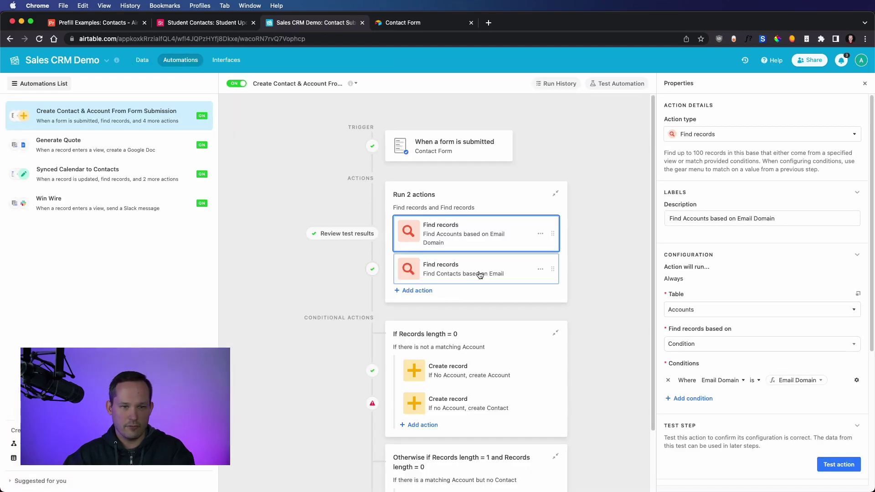
{"action": "scroll", "coordinate": [486, 295], "scroll_direction": "down", "scroll_amount": 3}
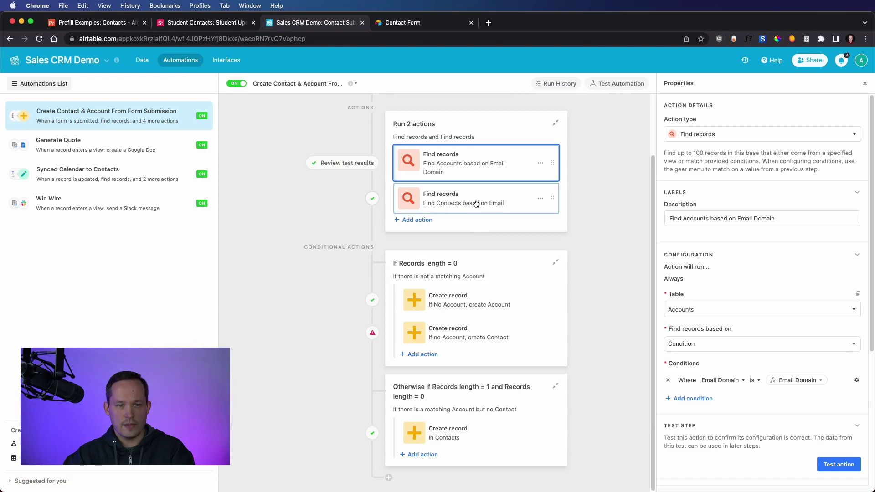
{"action": "left_click", "coordinate": [475, 204]}
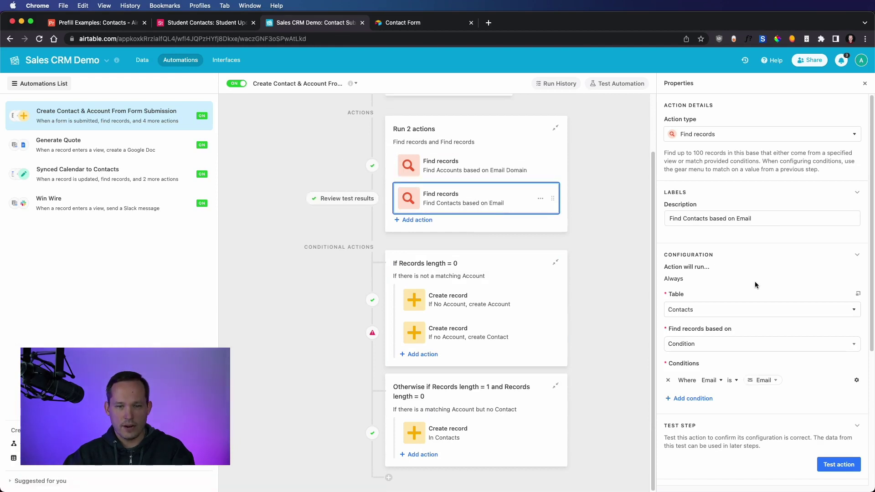
{"action": "scroll", "coordinate": [755, 280], "scroll_direction": "down", "scroll_amount": 1}
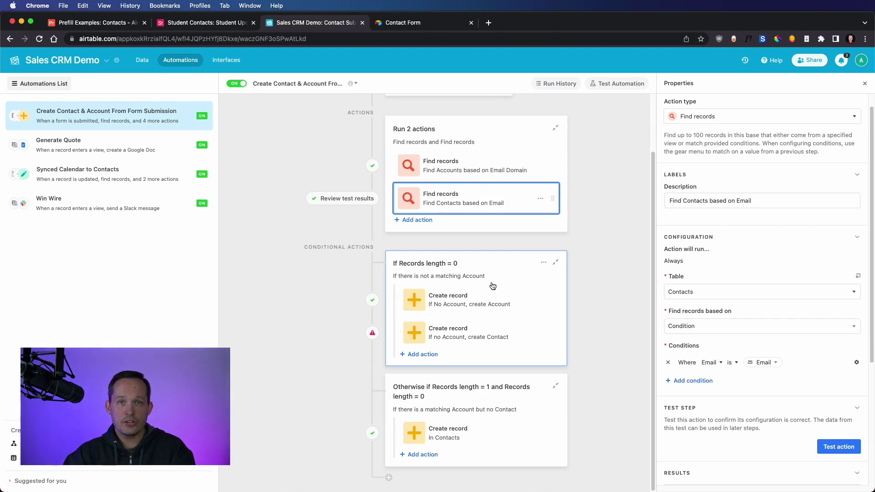
{"action": "left_click", "coordinate": [483, 305]}
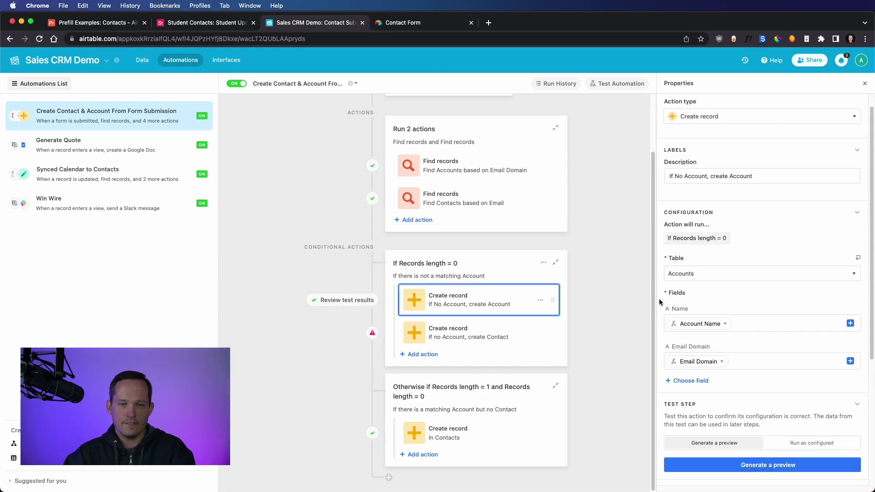
{"action": "scroll", "coordinate": [740, 285], "scroll_direction": "down", "scroll_amount": 1}
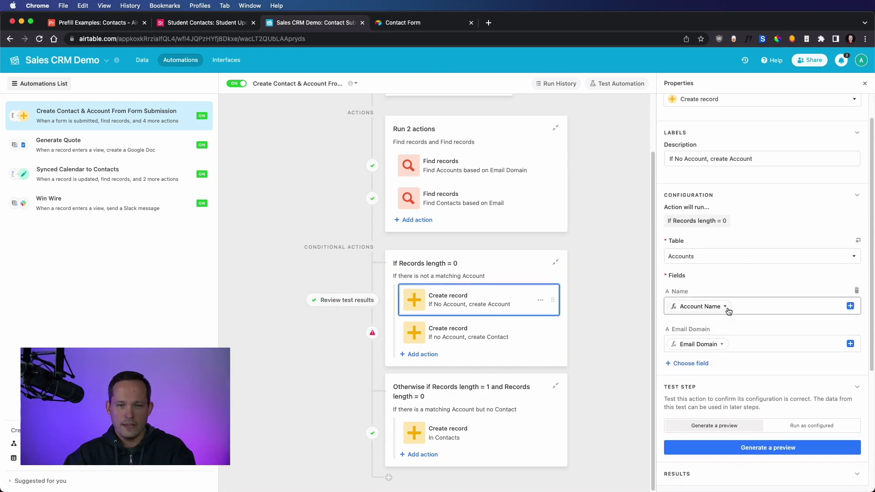
{"action": "scroll", "coordinate": [727, 307], "scroll_direction": "down", "scroll_amount": 1}
{"action": "mouse_move", "coordinate": [727, 289]}
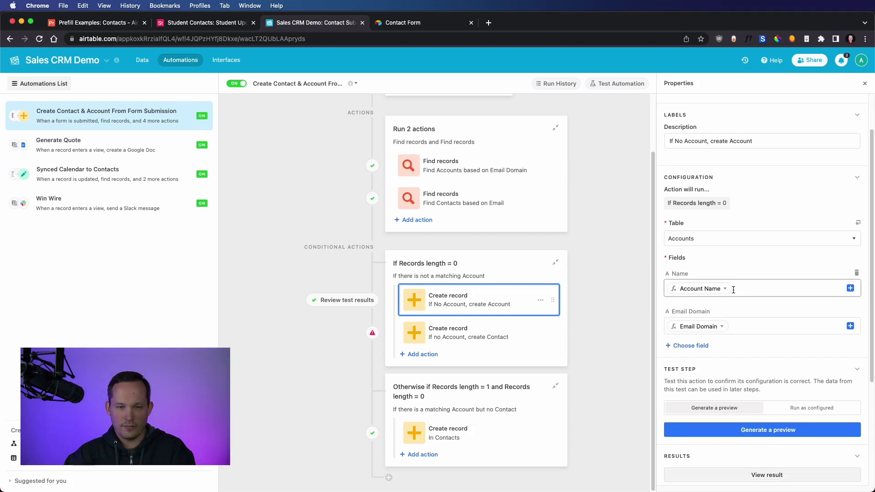
{"action": "scroll", "coordinate": [733, 289], "scroll_direction": "down", "scroll_amount": 1}
{"action": "mouse_move", "coordinate": [720, 310]}
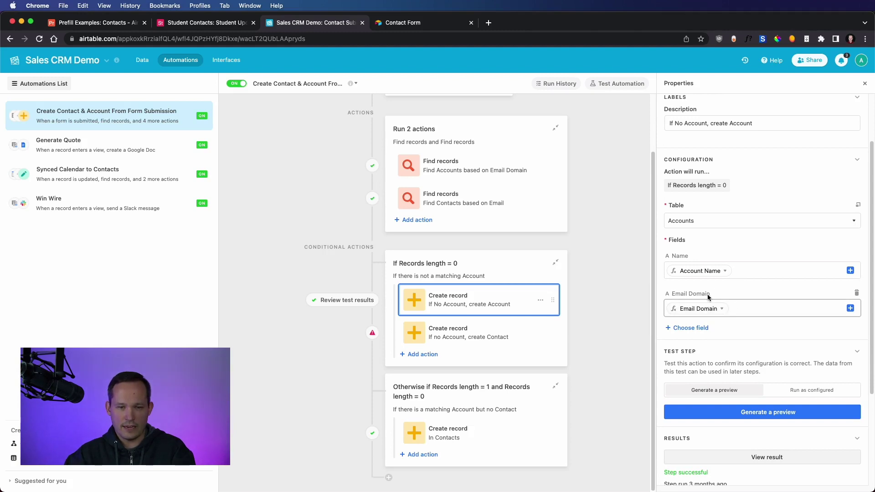
{"action": "scroll", "coordinate": [720, 305], "scroll_direction": "down", "scroll_amount": 5}
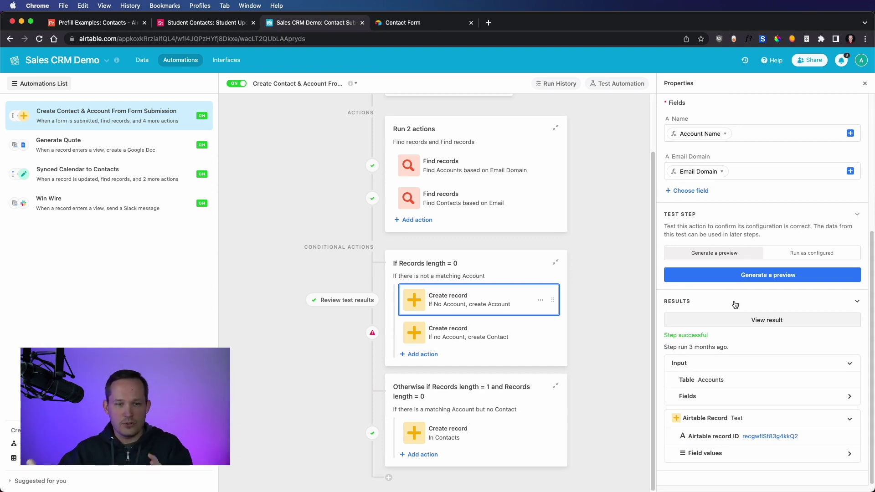
{"action": "left_click", "coordinate": [492, 341]}
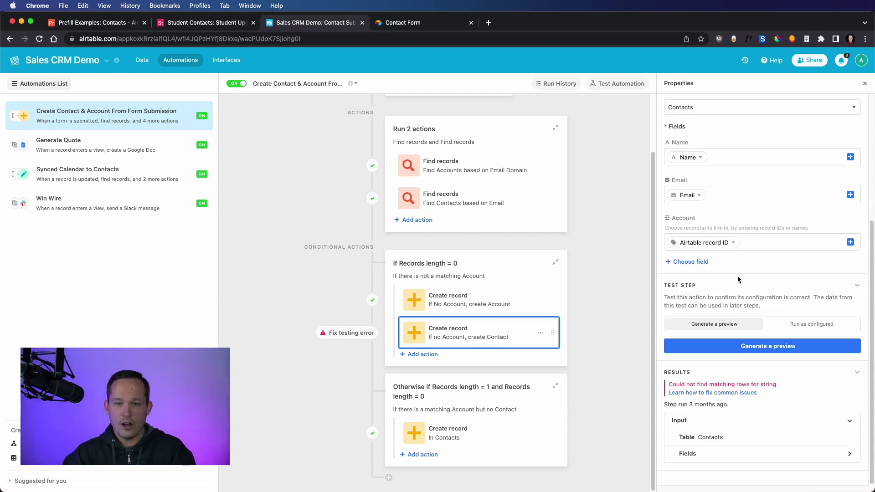
{"action": "scroll", "coordinate": [739, 280], "scroll_direction": "up", "scroll_amount": 3}
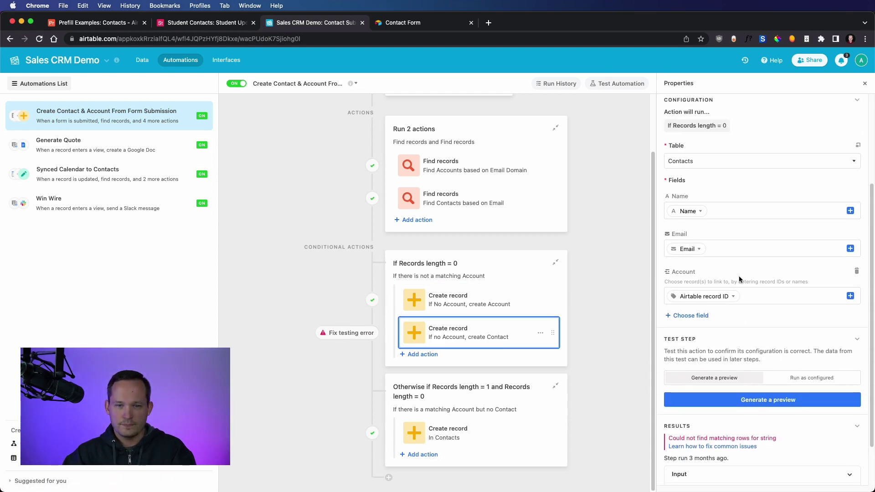
{"action": "scroll", "coordinate": [739, 275], "scroll_direction": "up", "scroll_amount": 4}
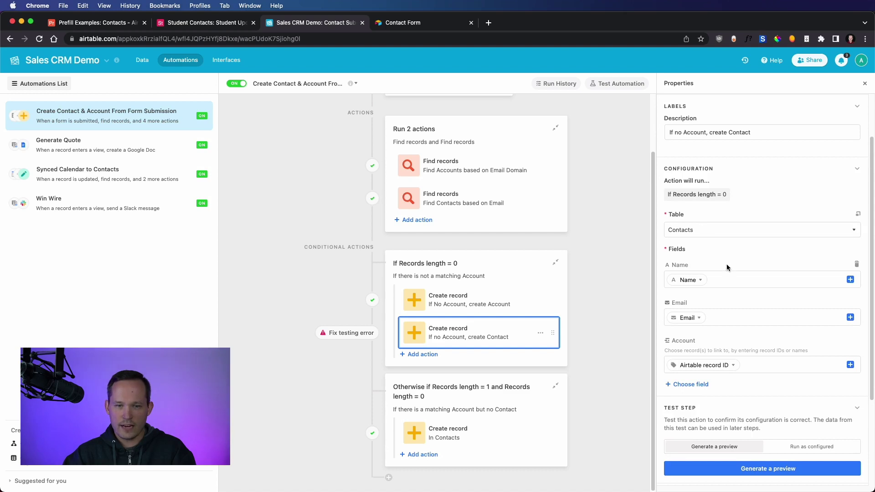
{"action": "scroll", "coordinate": [715, 317], "scroll_direction": "down", "scroll_amount": 3}
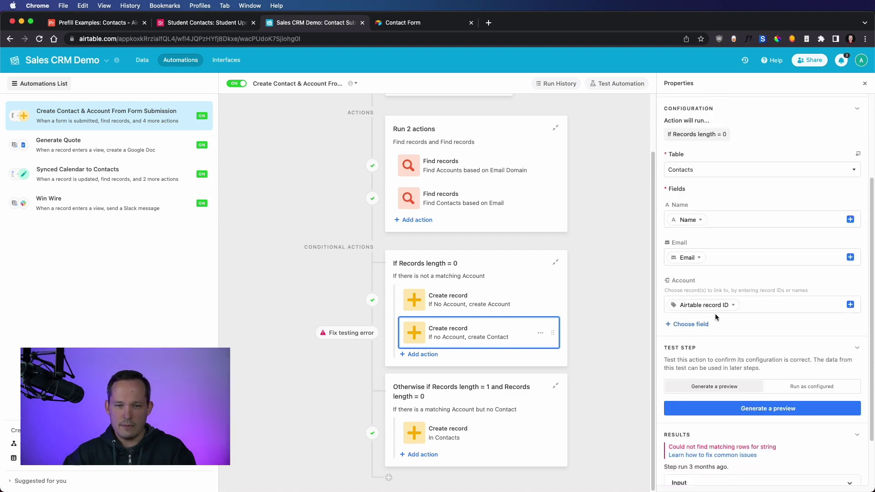
{"action": "scroll", "coordinate": [715, 317], "scroll_direction": "down", "scroll_amount": 1}
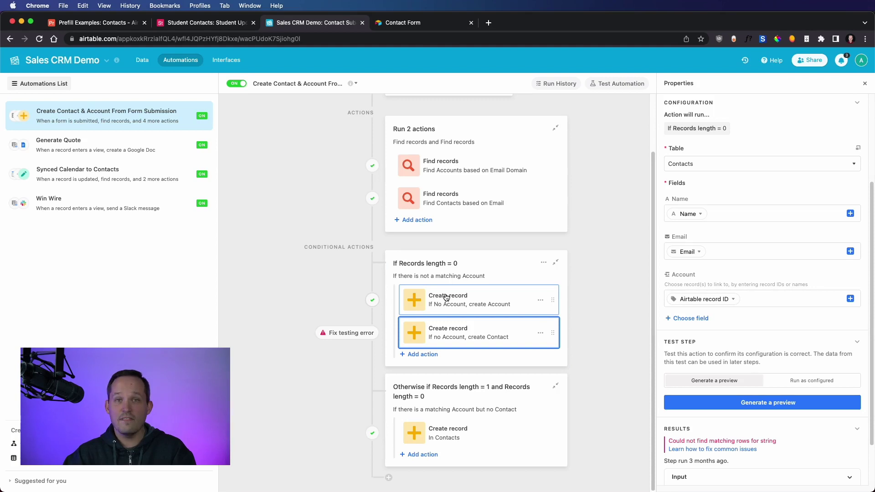
{"action": "scroll", "coordinate": [777, 307], "scroll_direction": "down", "scroll_amount": 3}
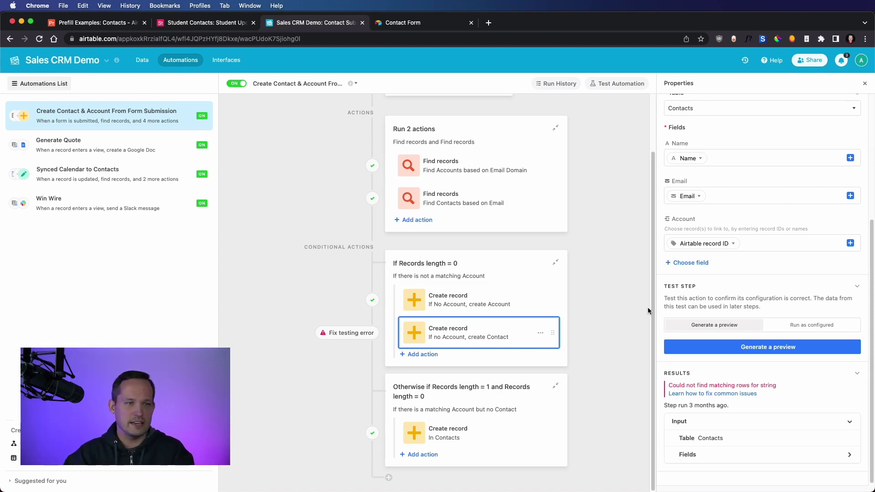
{"action": "left_click", "coordinate": [132, 63]}
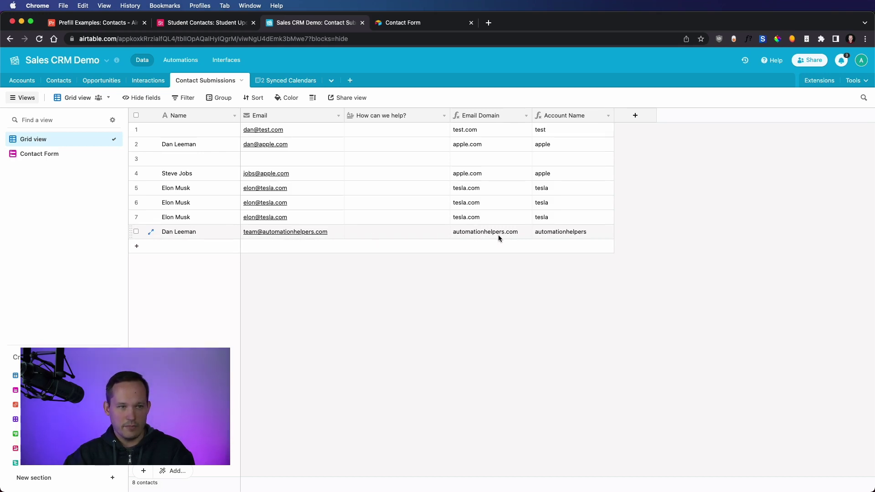
Expand and close the Automationhelpers record in Accounts row 4, then go to the Contacts table
{"action": "left_click", "coordinate": [22, 80]}
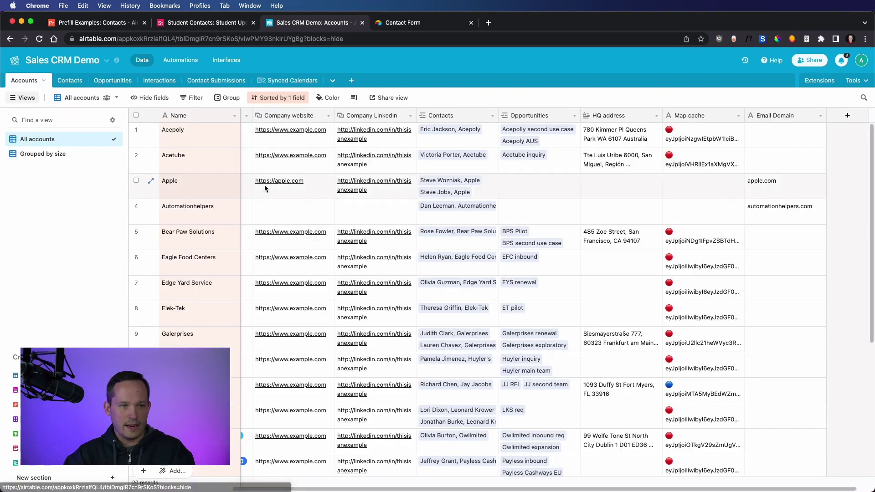
{"action": "scroll", "coordinate": [313, 232], "scroll_direction": "down", "scroll_amount": 1}
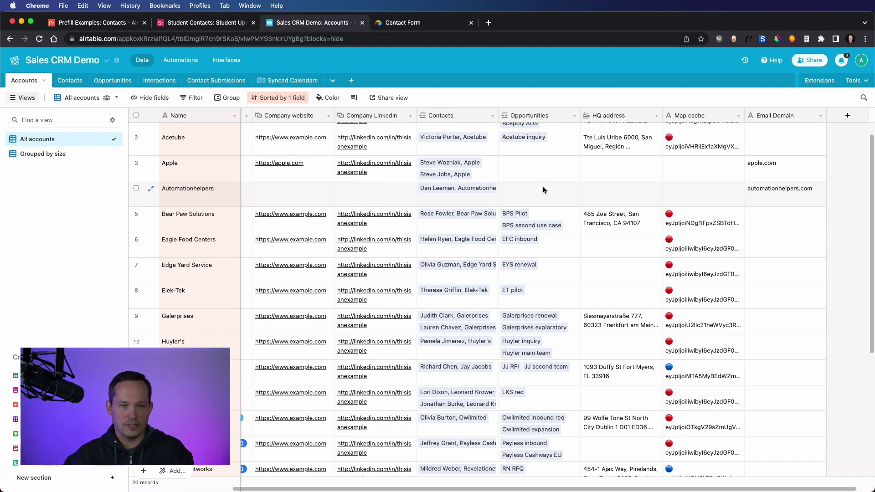
{"action": "left_click", "coordinate": [150, 188]}
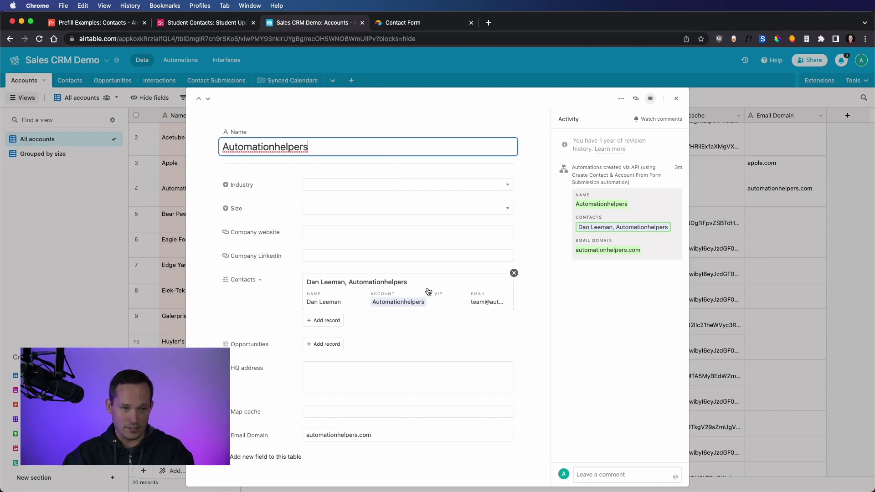
{"action": "left_click", "coordinate": [677, 99]}
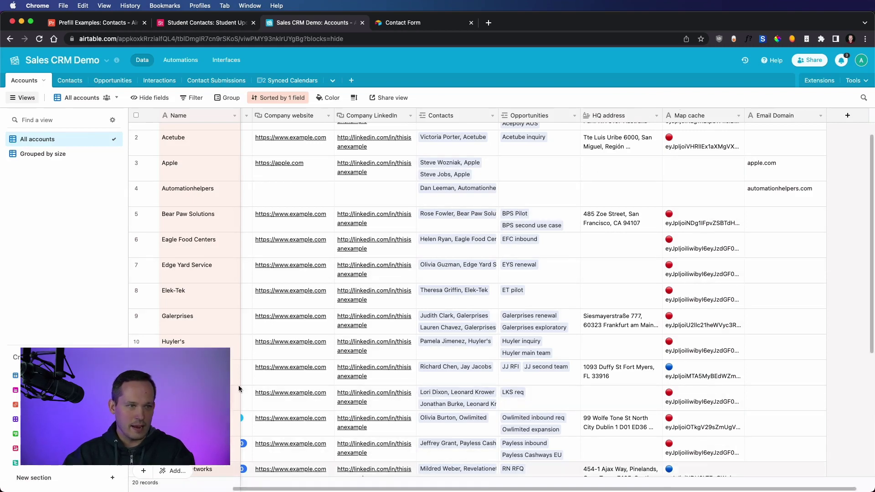
{"action": "left_click", "coordinate": [70, 80]}
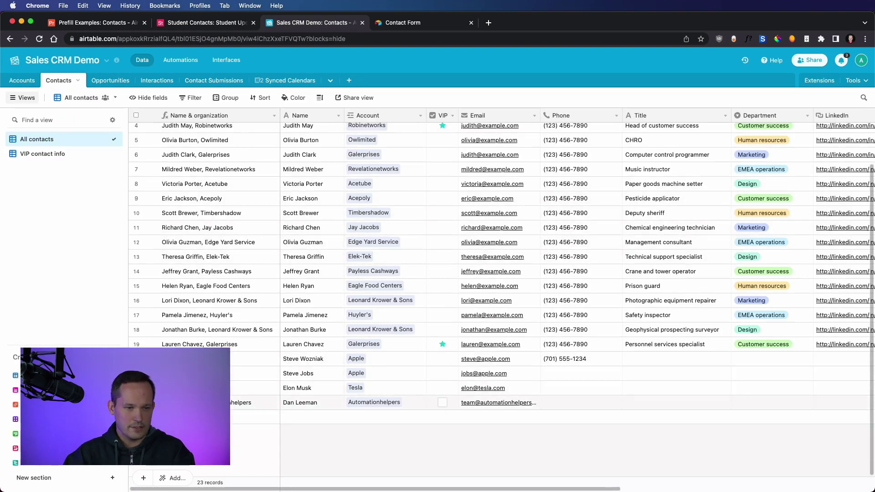
{"action": "left_click", "coordinate": [153, 403]}
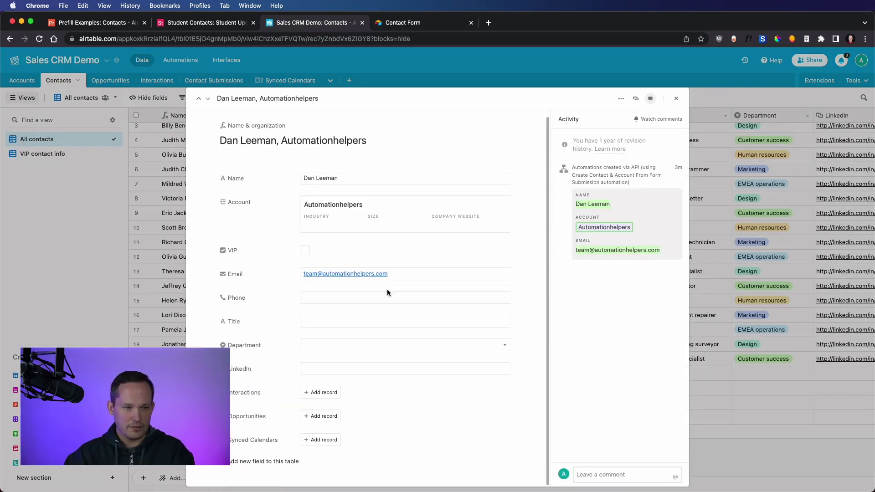
{"action": "scroll", "coordinate": [414, 308], "scroll_direction": "up", "scroll_amount": 1}
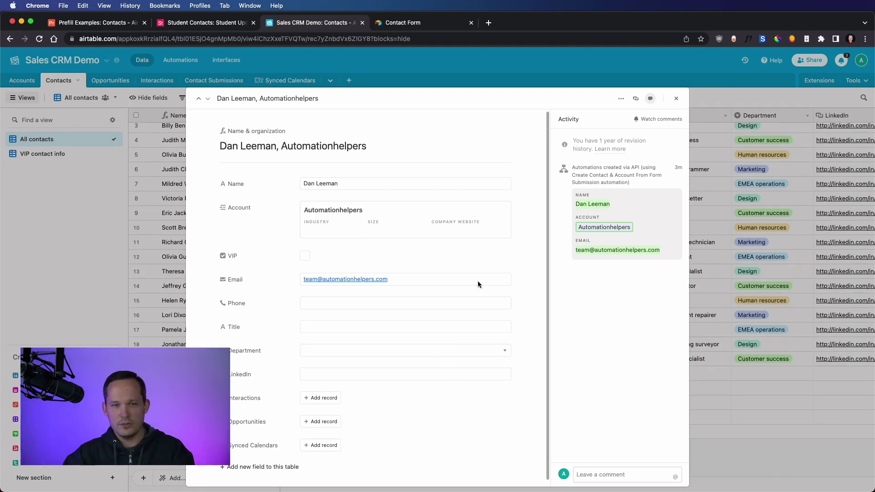
{"action": "left_click", "coordinate": [676, 99]}
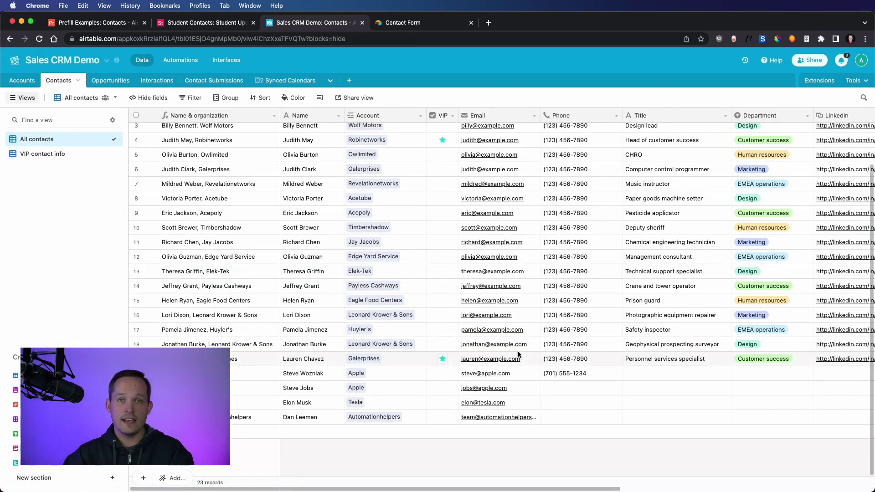